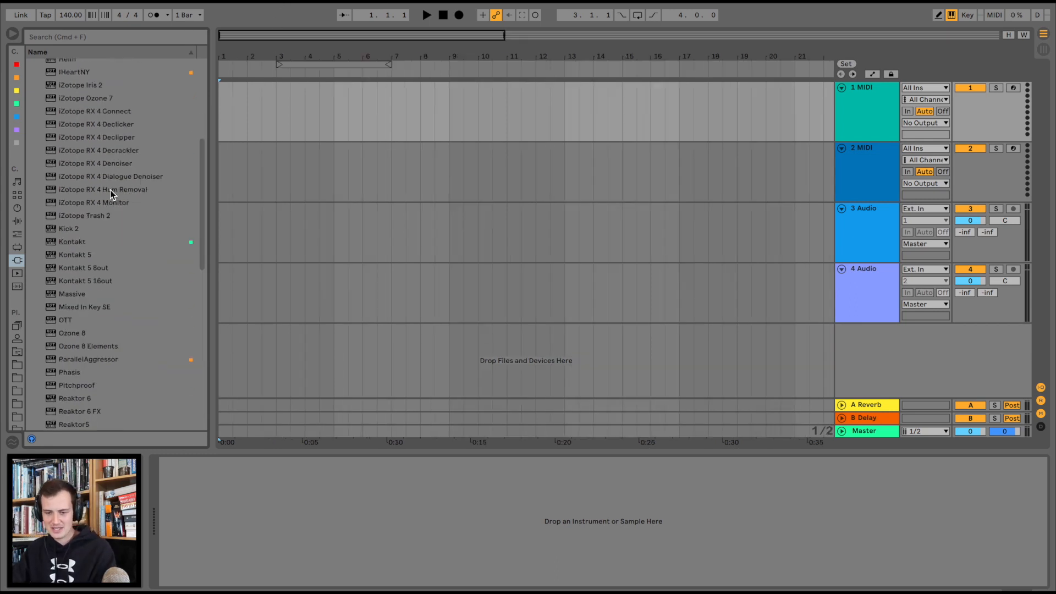
Load the Massive synth from the VST plug-ins onto the first MIDI track.
scroll(110, 190, down, 5)
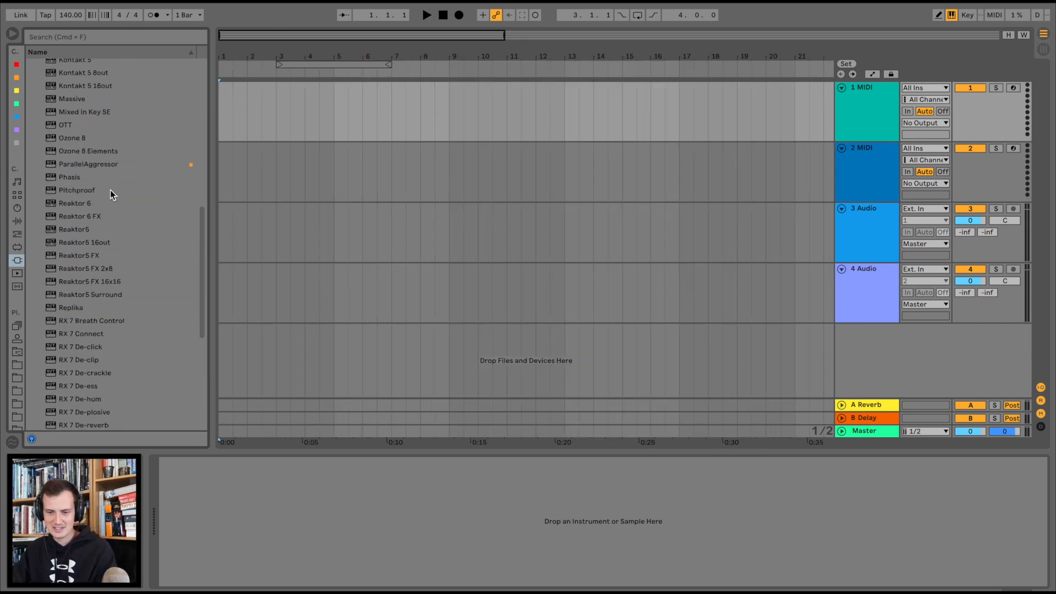
scroll(110, 190, up, 6)
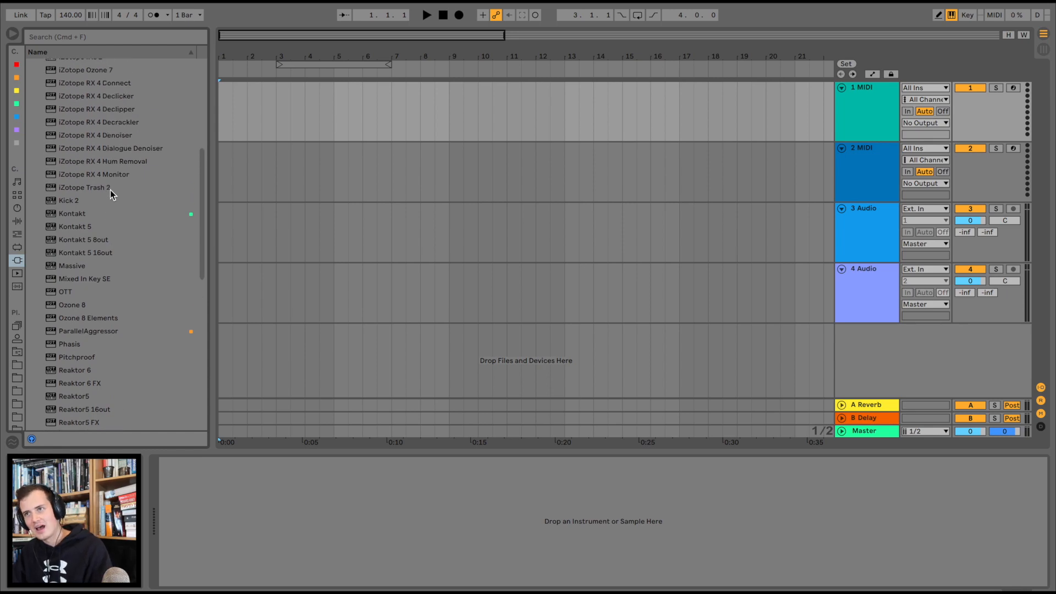
scroll(110, 189, up, 5)
scroll(110, 190, down, 3)
scroll(110, 190, up, 3)
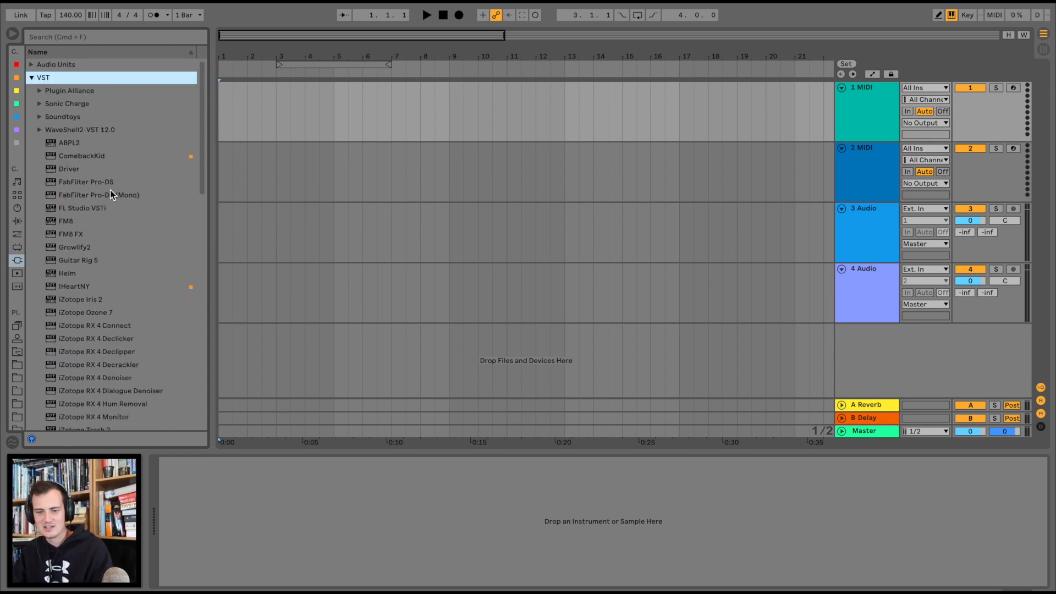
scroll(110, 190, down, 8)
double_click(112, 182)
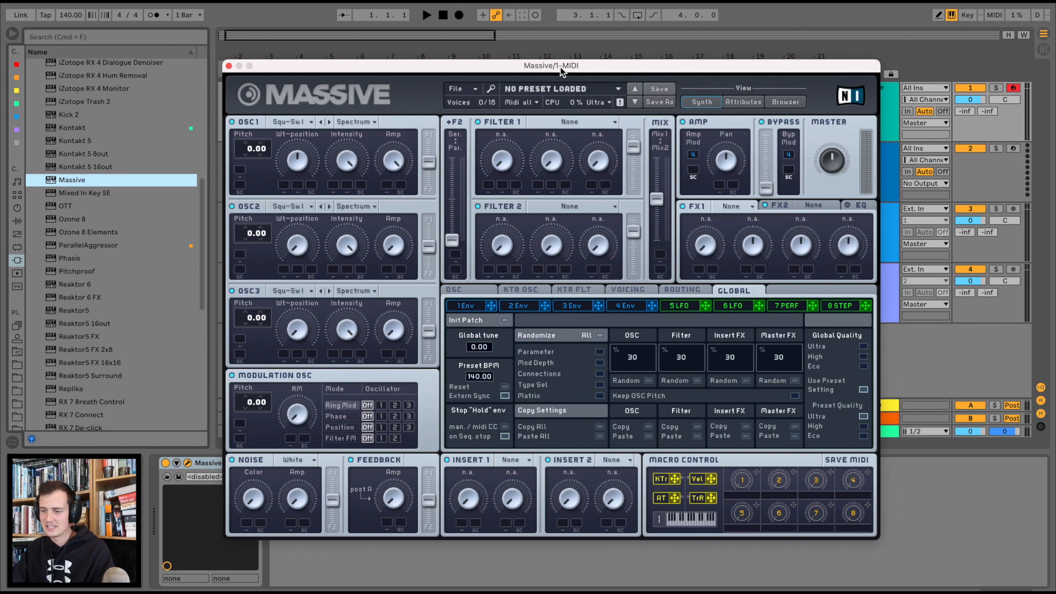
Shape Massive's envelope 4 into a pluck by lowering the decay level to minimum and slightly shortening the decay.
click(636, 307)
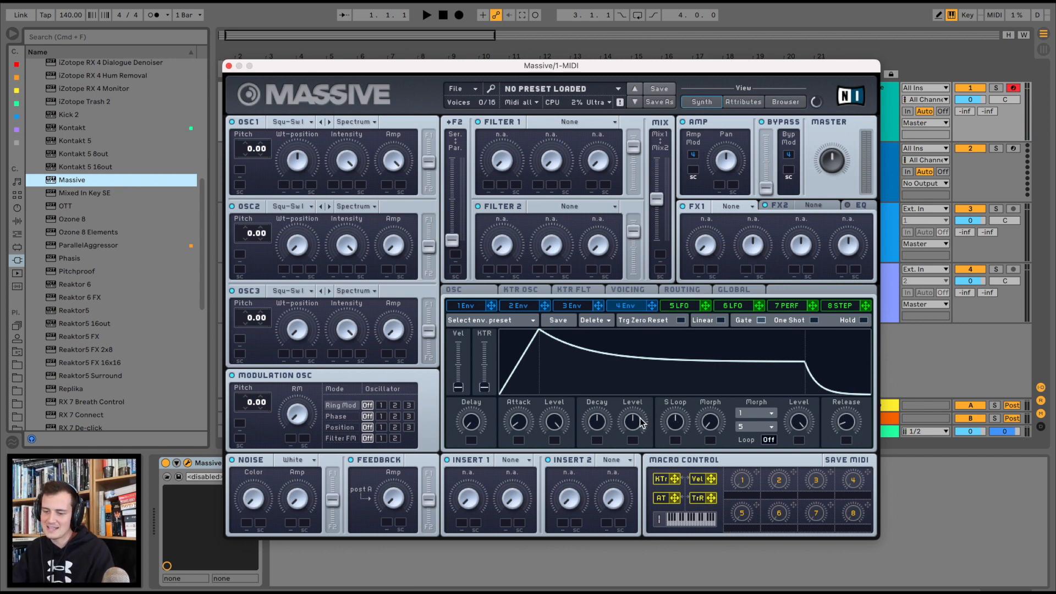
drag(638, 422, 647, 329)
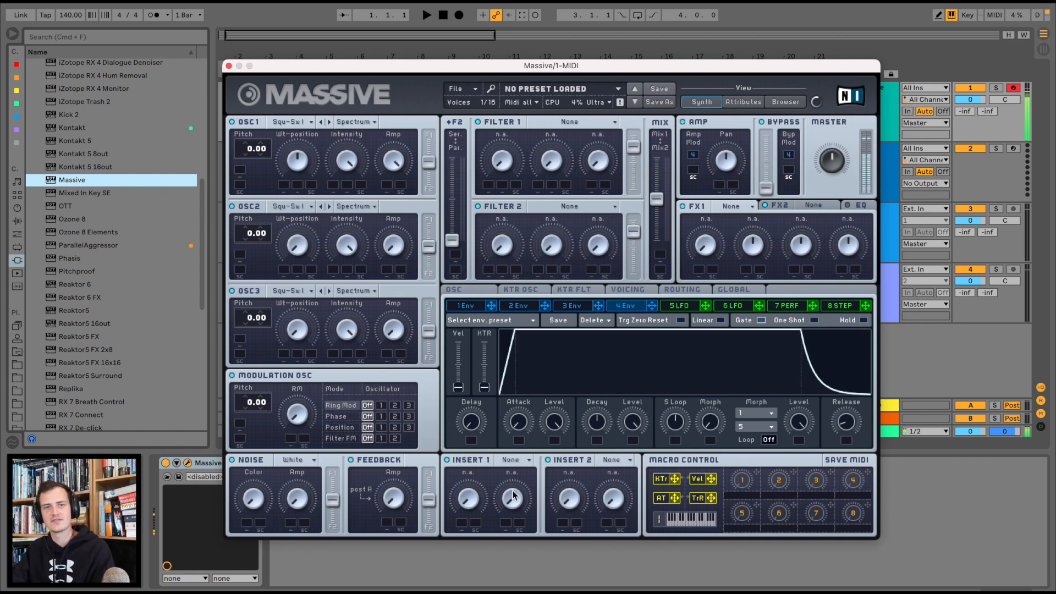
drag(605, 422, 593, 468)
drag(632, 408, 629, 547)
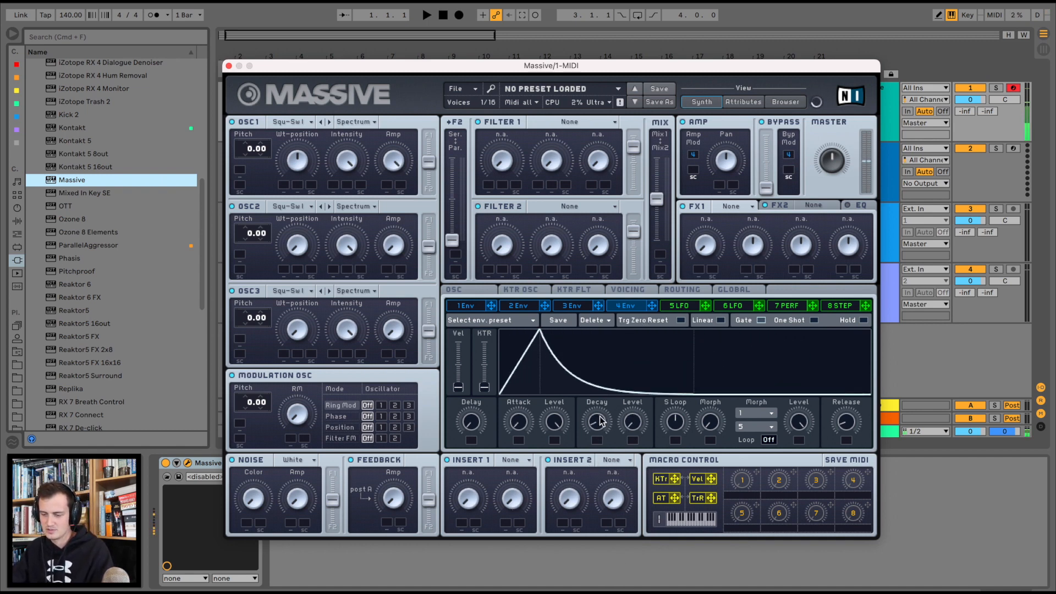
drag(602, 420, 605, 388)
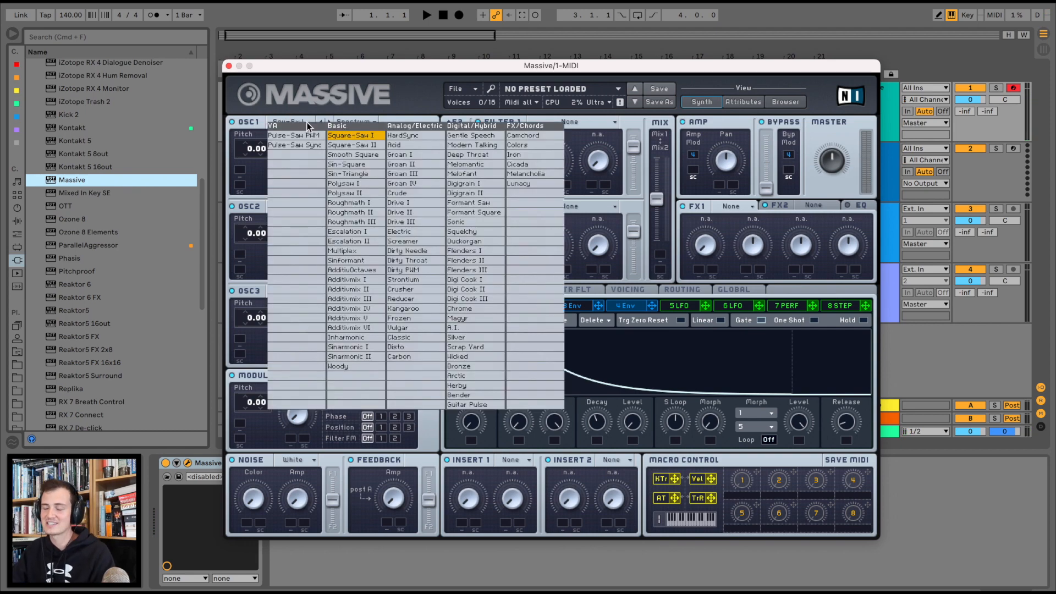
Set OSC1 to the Sin-Square wavetable and OSC2 to Square-Saw II with a pitch of 12.00.
click(290, 122)
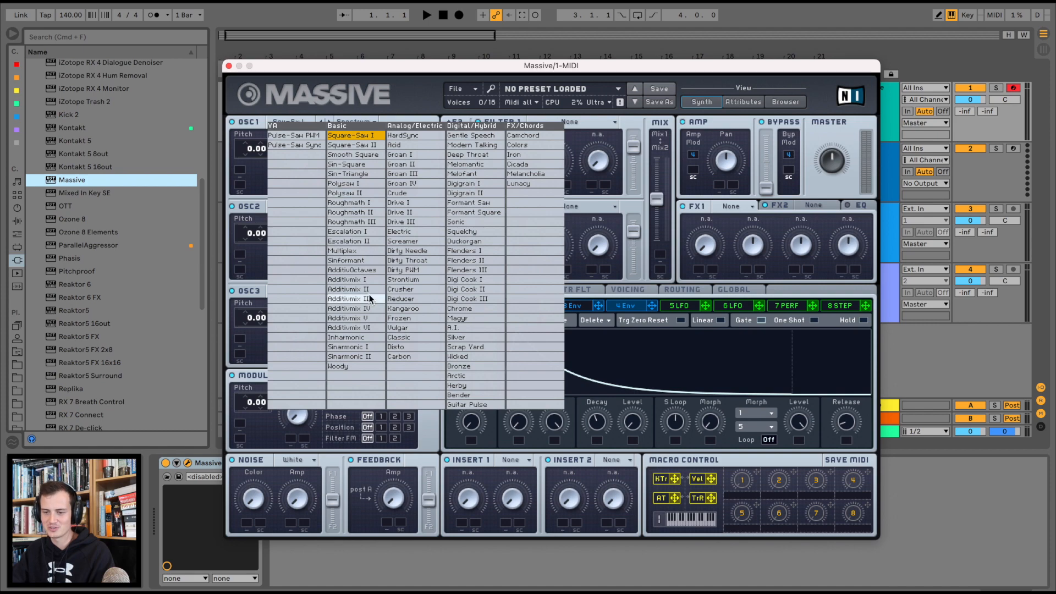
click(348, 165)
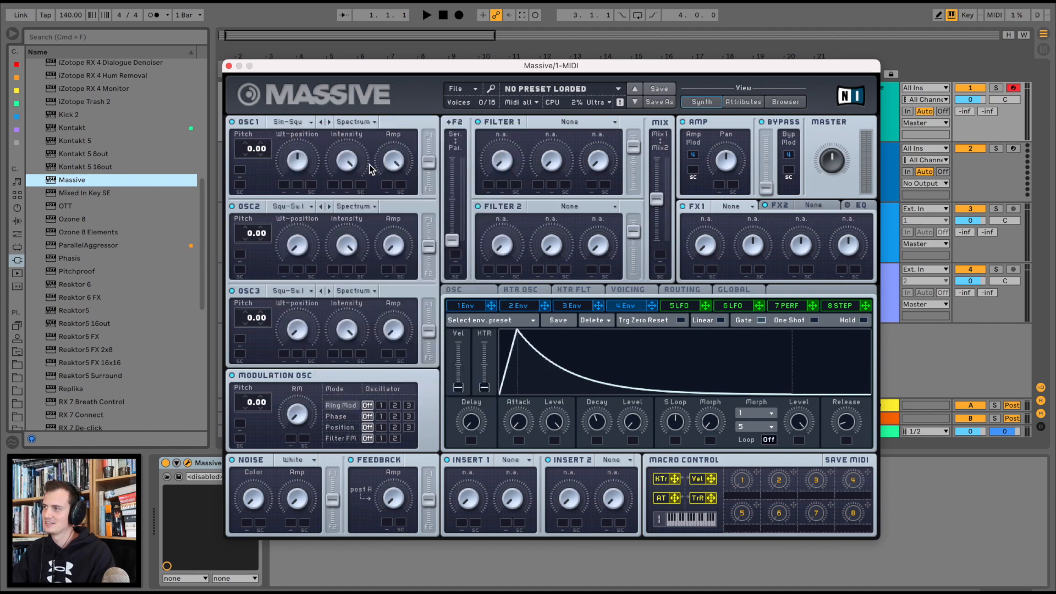
click(330, 208)
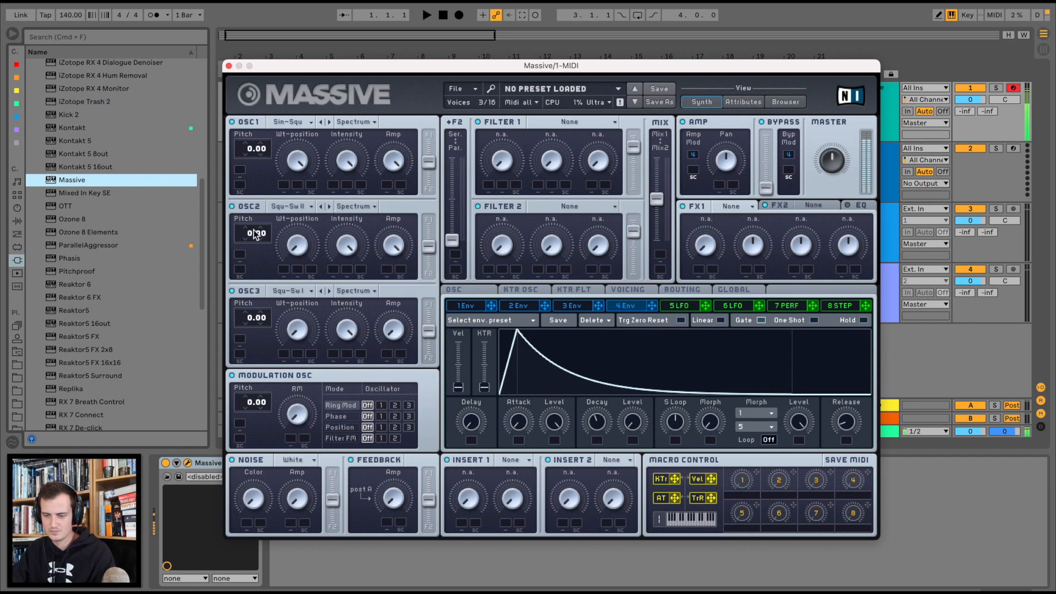
drag(253, 230, 259, 217)
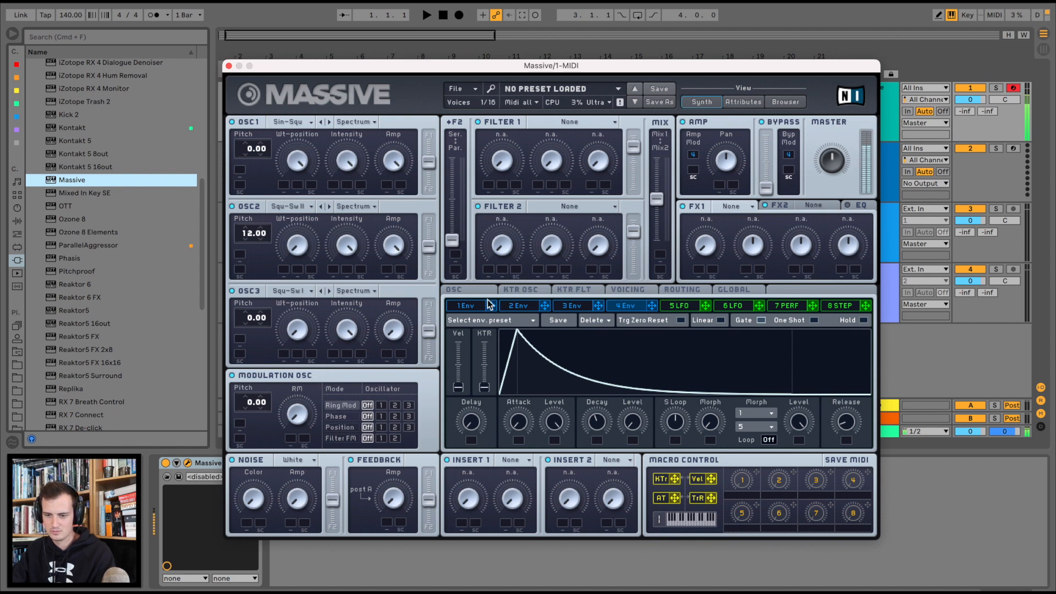
Modulate OSC2's wavetable position with envelope 1 and increase that envelope's delay.
click(469, 306)
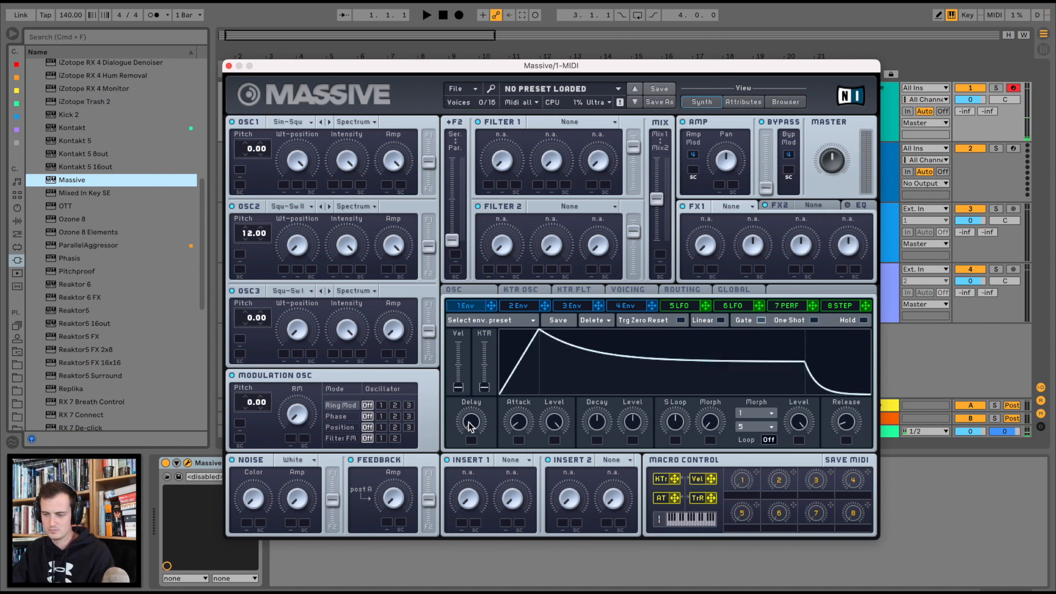
drag(470, 429, 472, 422)
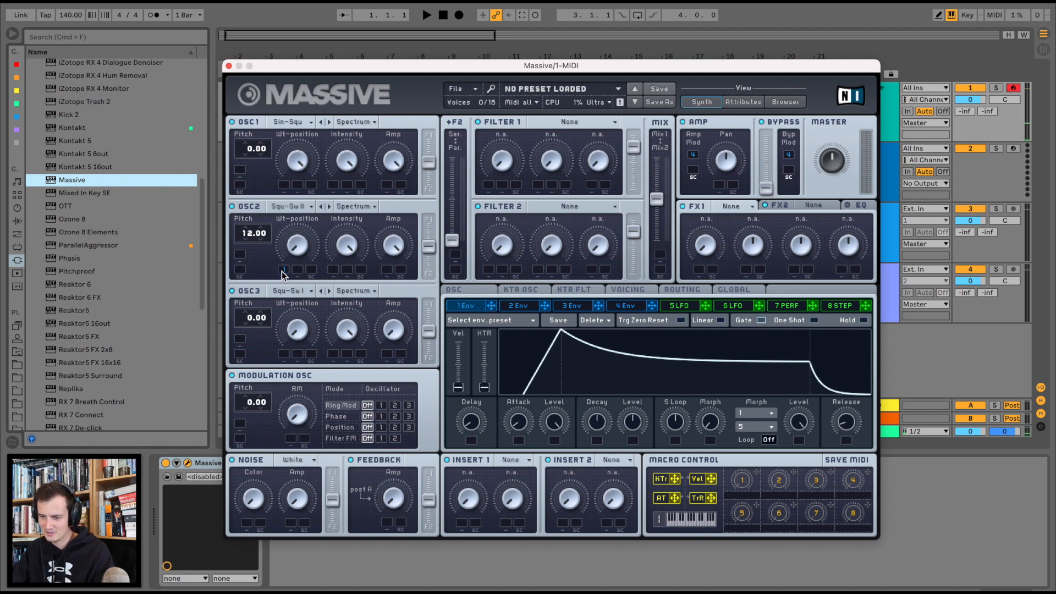
drag(283, 270, 296, 185)
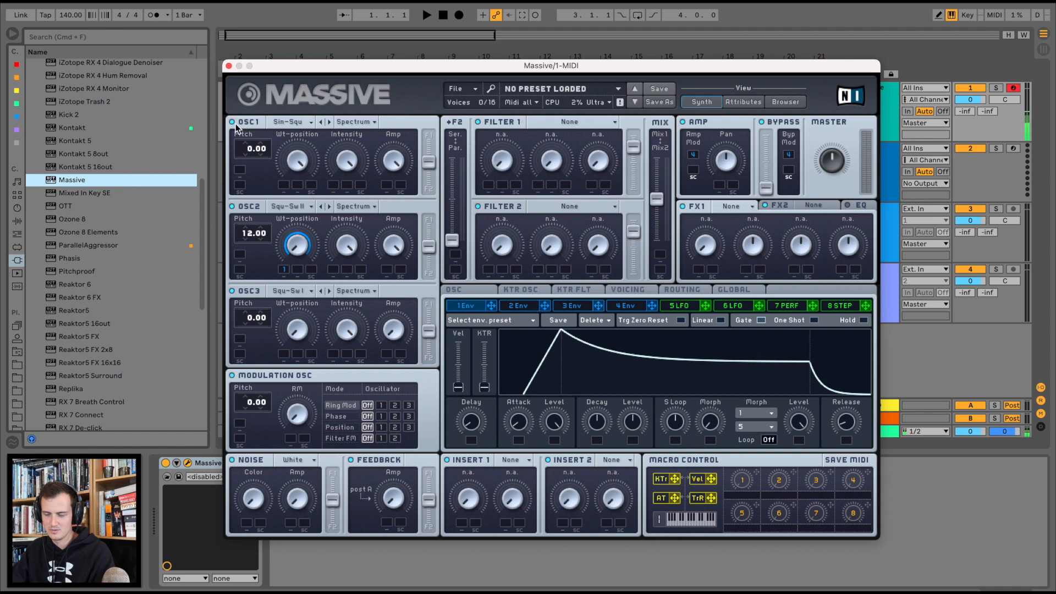
mouse_move(471, 422)
mouse_down()
mouse_move(479, 392)
mouse_move(475, 414)
mouse_up()
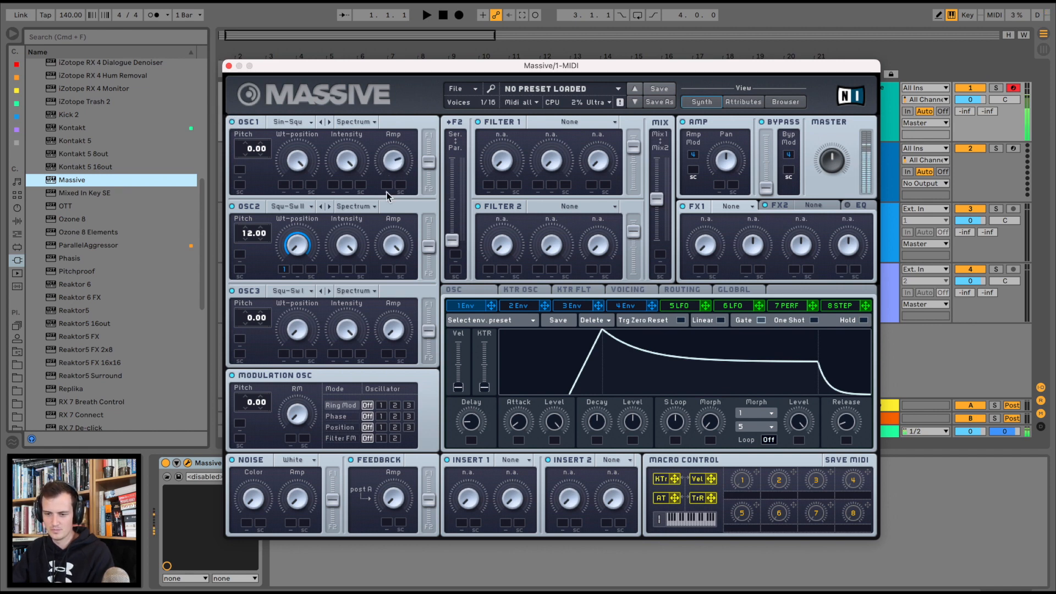
Add Classic Tube as FX1 and adjust it to a reduced drive.
click(734, 206)
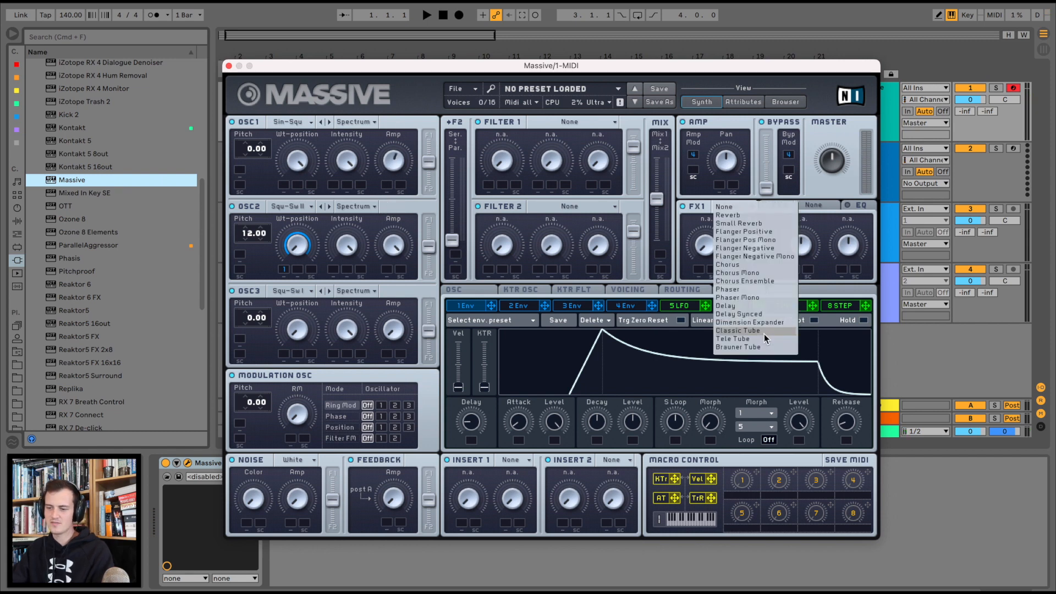
click(764, 335)
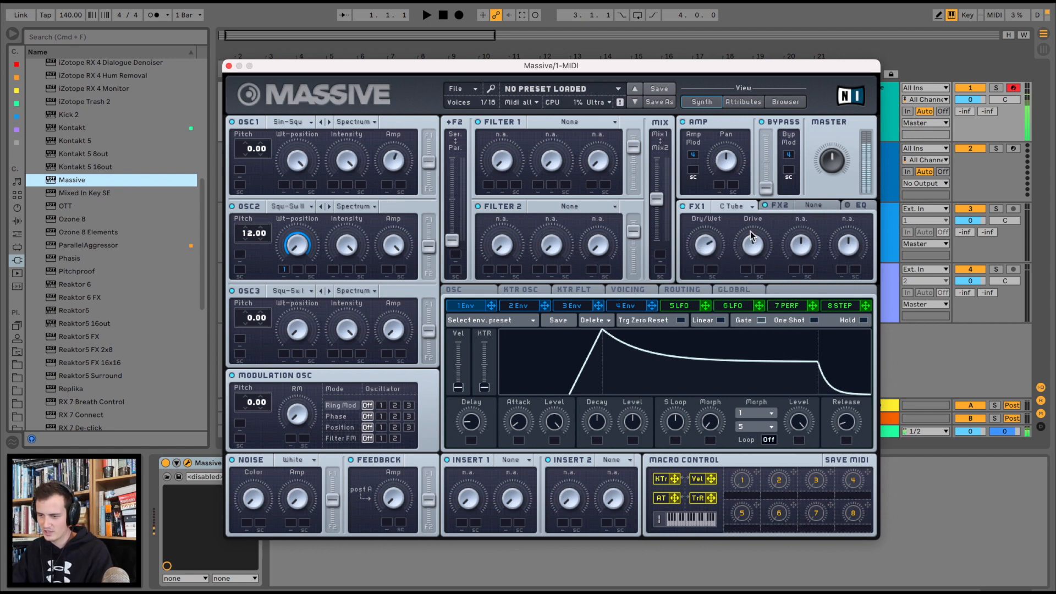
drag(751, 234, 761, 205)
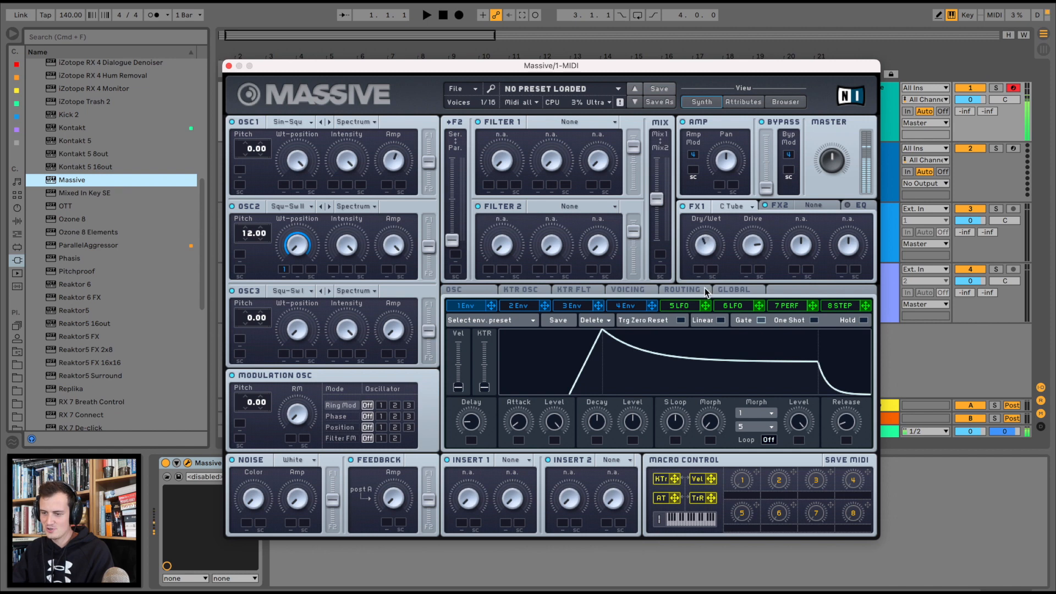
drag(749, 245, 742, 310)
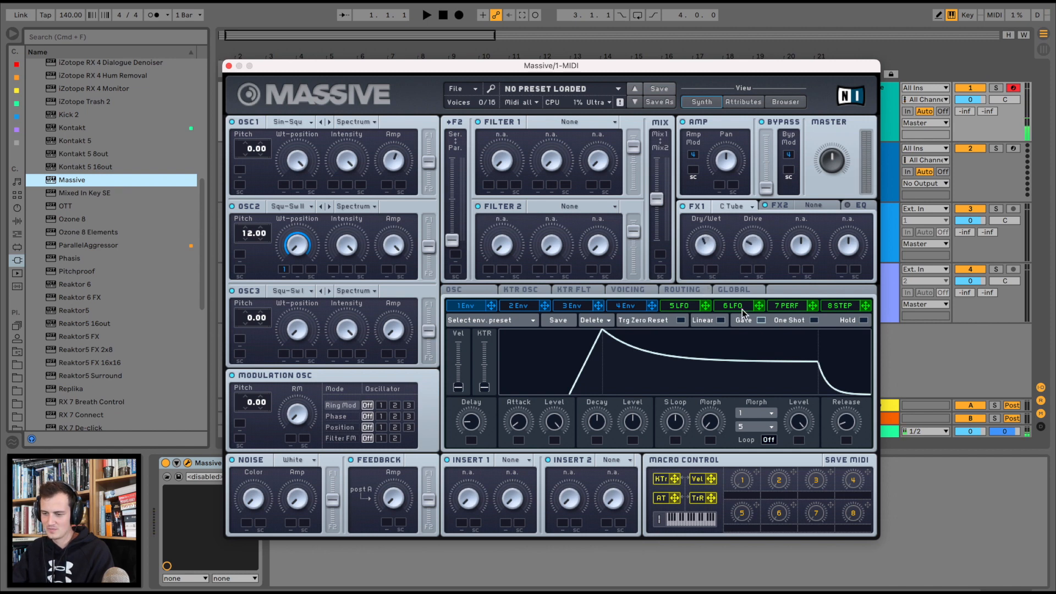
Add Dimension Expander as FX2 and lower its dry/wet amount.
click(817, 206)
click(851, 321)
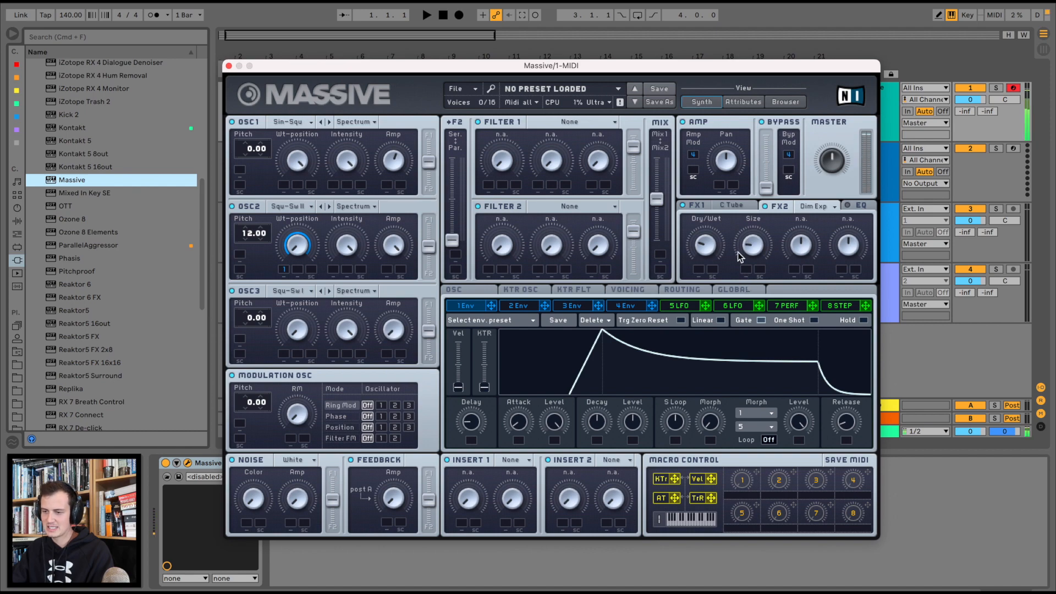
drag(703, 250, 706, 258)
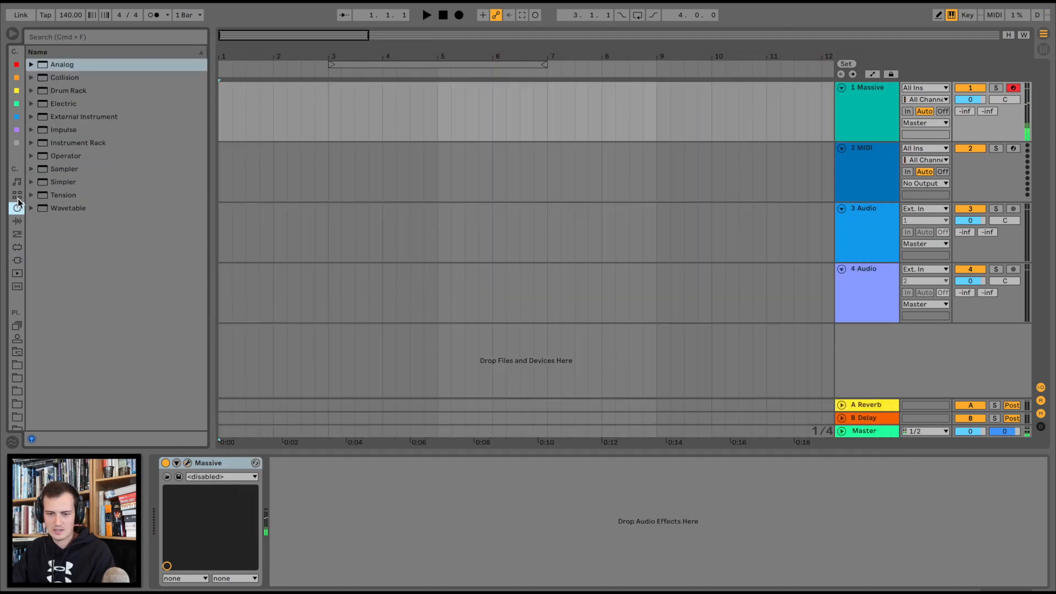
Add the Arpeggiator MIDI effect to the Massive track.
click(17, 196)
click(17, 208)
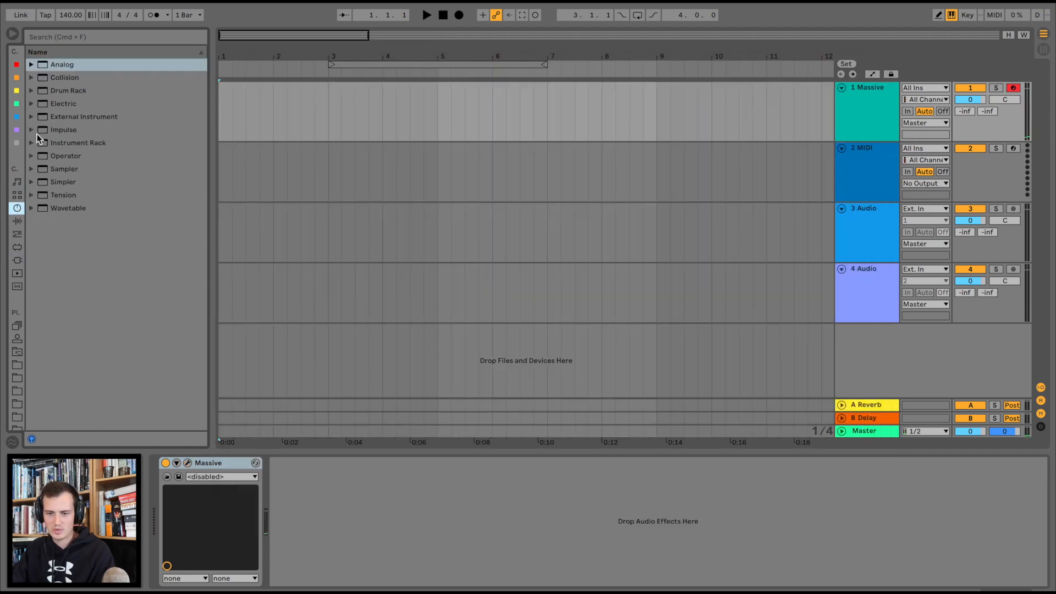
click(17, 234)
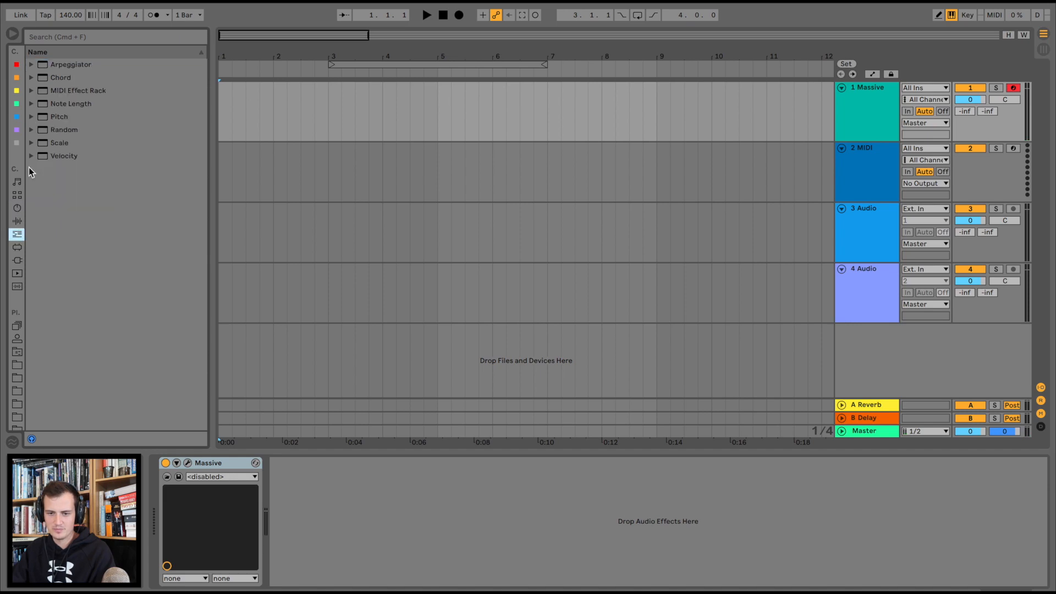
double_click(63, 65)
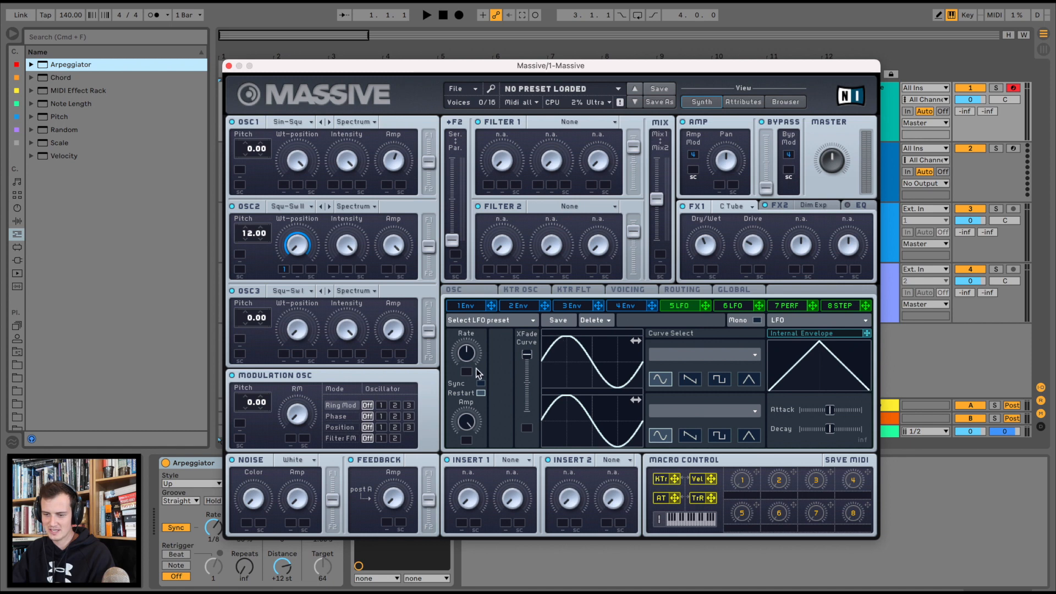
Sync LFO 5 to a 1/32 ratio with a square curve and modulate OSC1's pitch with it by 12.00.
click(481, 384)
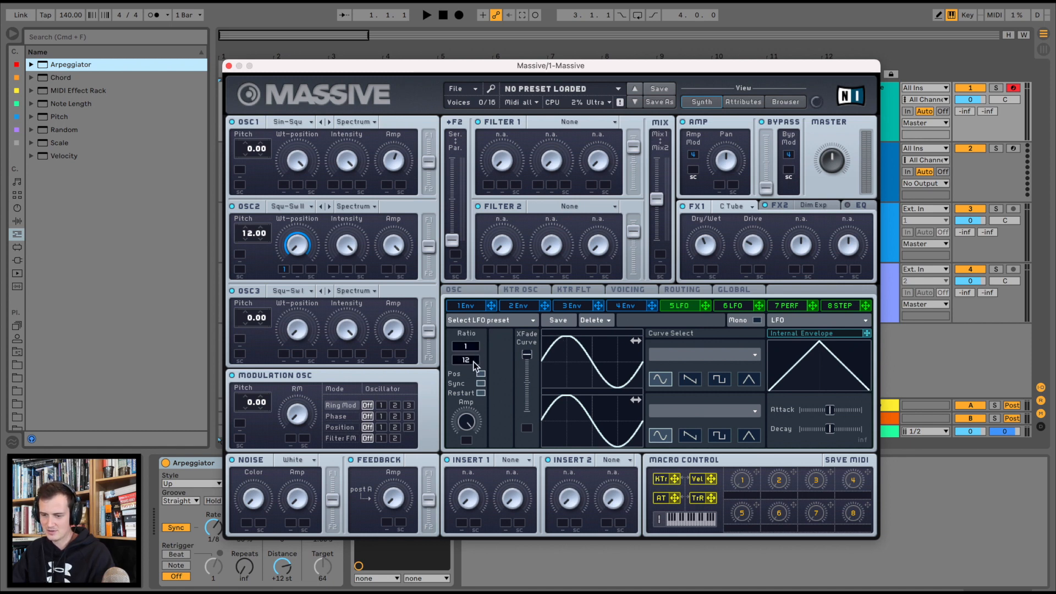
drag(473, 360, 470, 360)
click(719, 380)
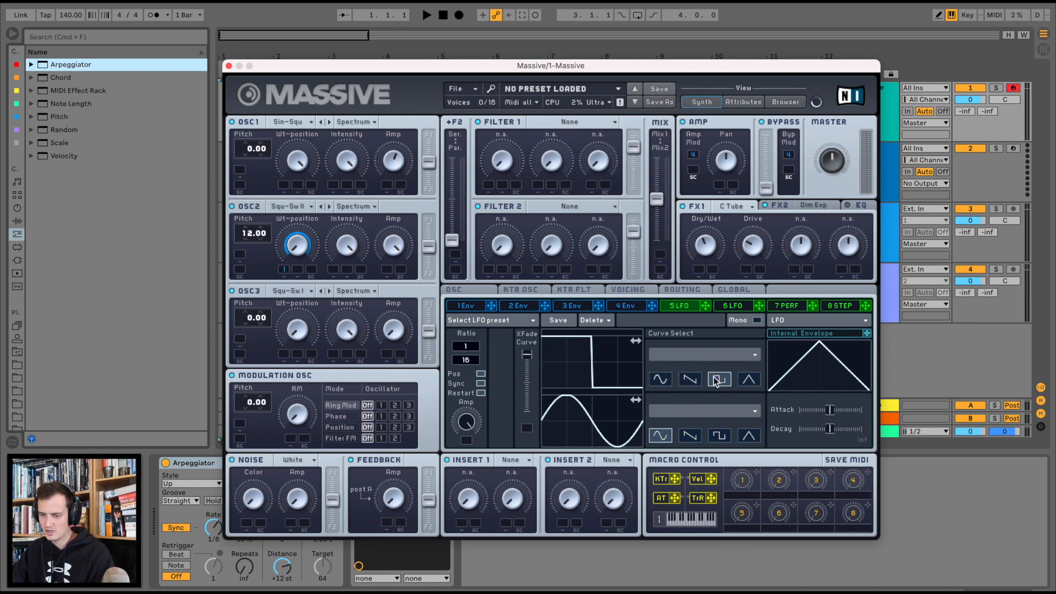
drag(705, 306, 242, 173)
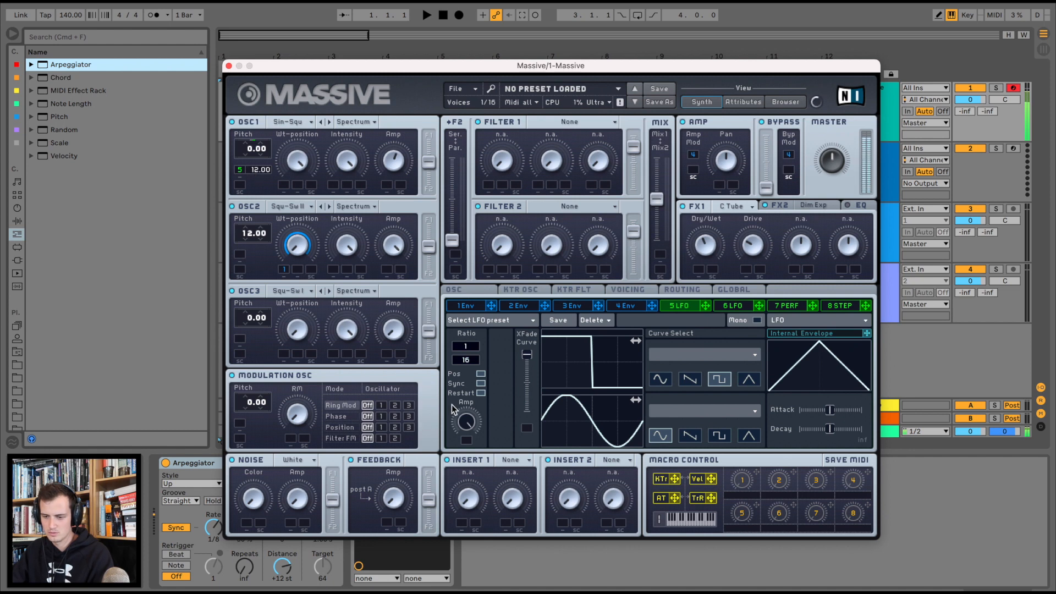
drag(471, 364, 479, 355)
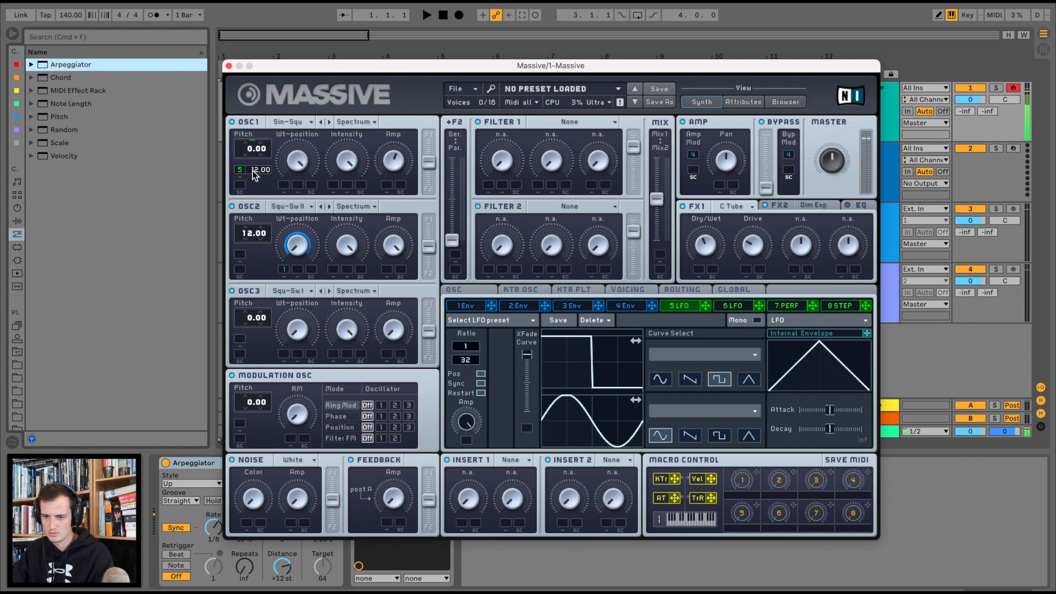
Set the OSC1 and OSC3 pitches to 24.00 and modulate OSC2's pitch with LFO 5 by 12.00.
drag(251, 154, 253, 136)
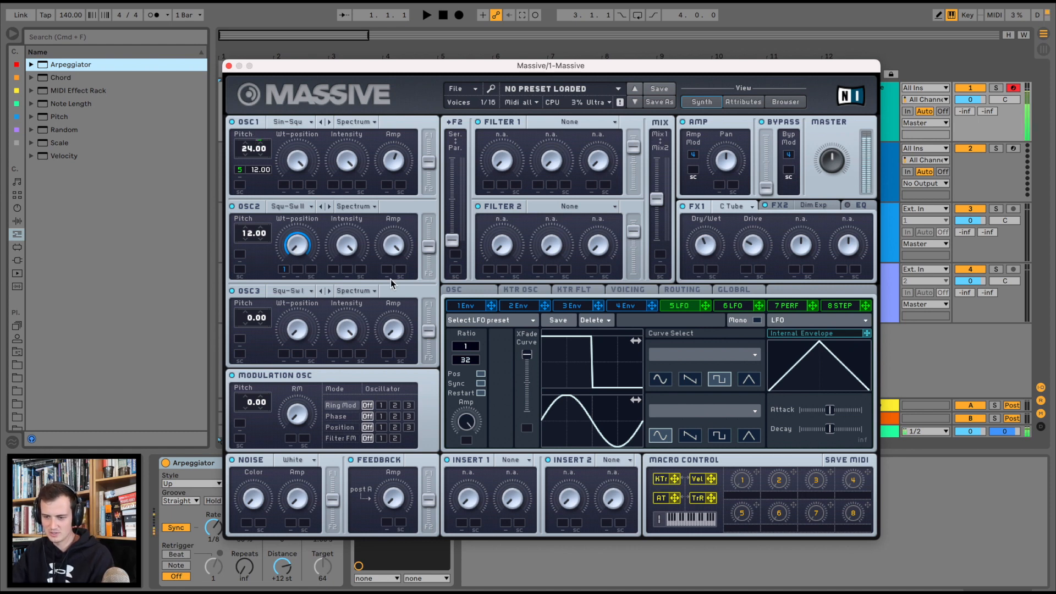
drag(705, 305, 261, 239)
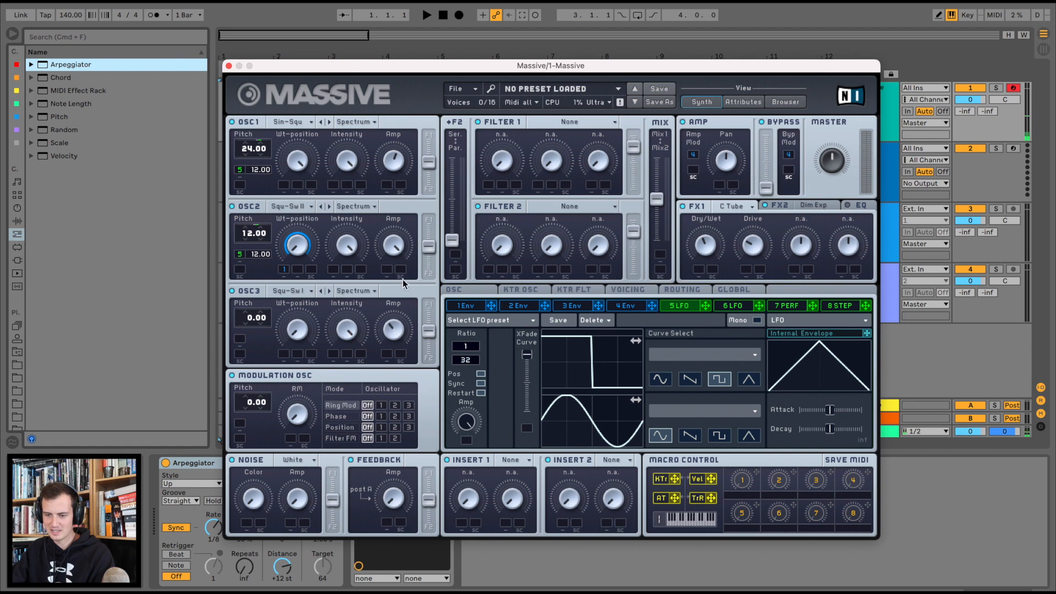
drag(250, 316, 260, 290)
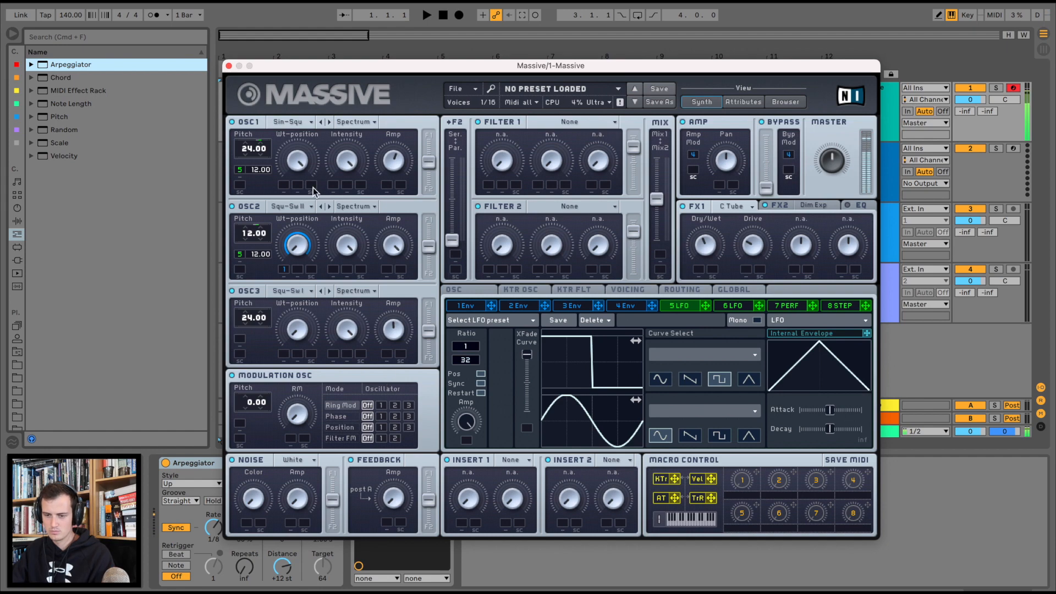
Close the synth window, add a Reverb after Massive, and set its Dry/Wet to 41 %.
click(229, 65)
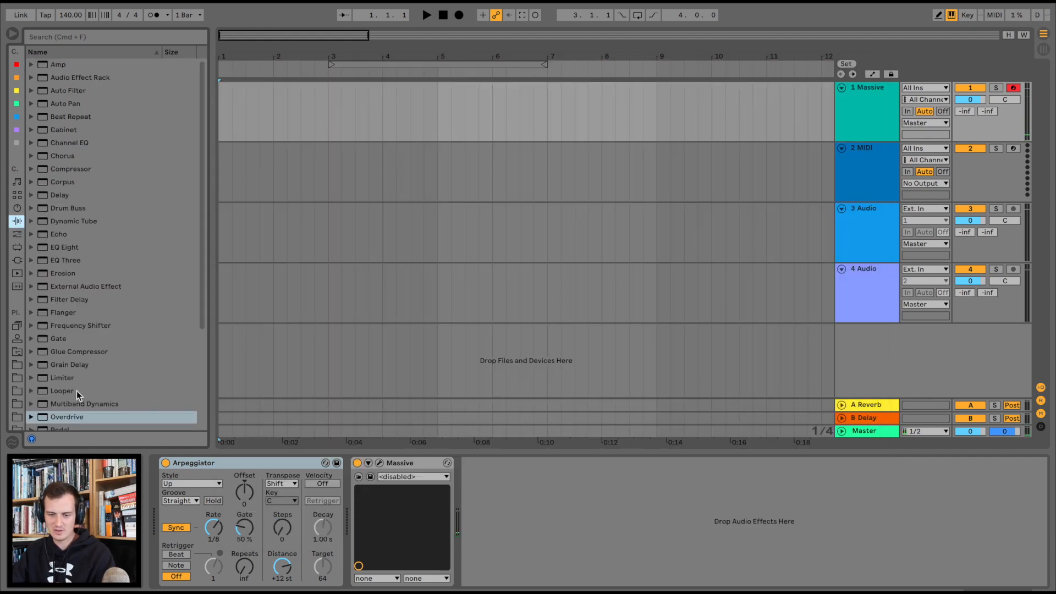
scroll(80, 385, down, 5)
drag(70, 345, 642, 542)
drag(784, 570, 784, 559)
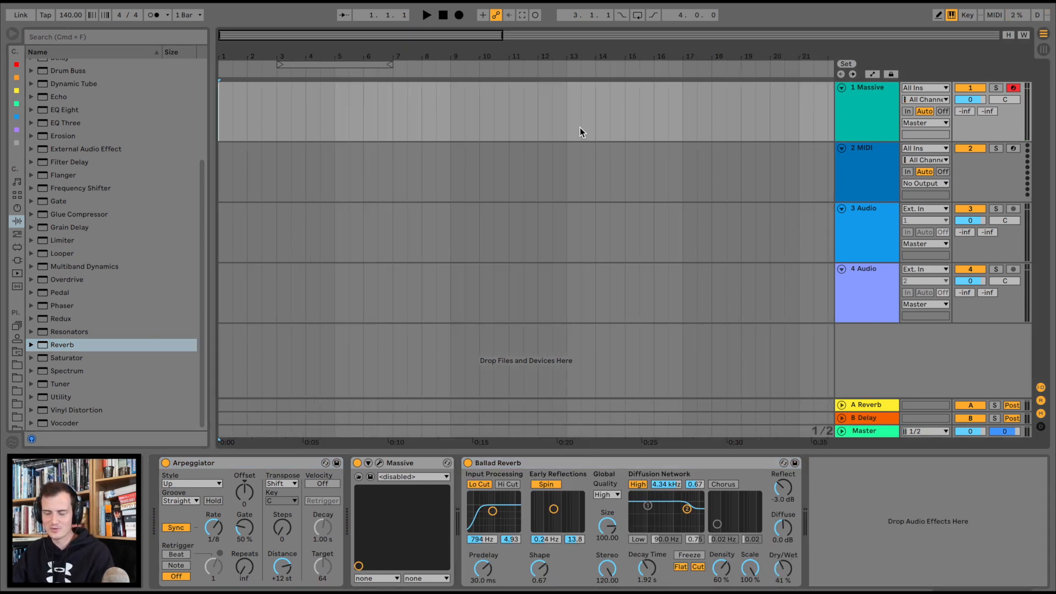
Create an empty eight-bar MIDI clip at the start of the Massive track.
drag(447, 114, 220, 114)
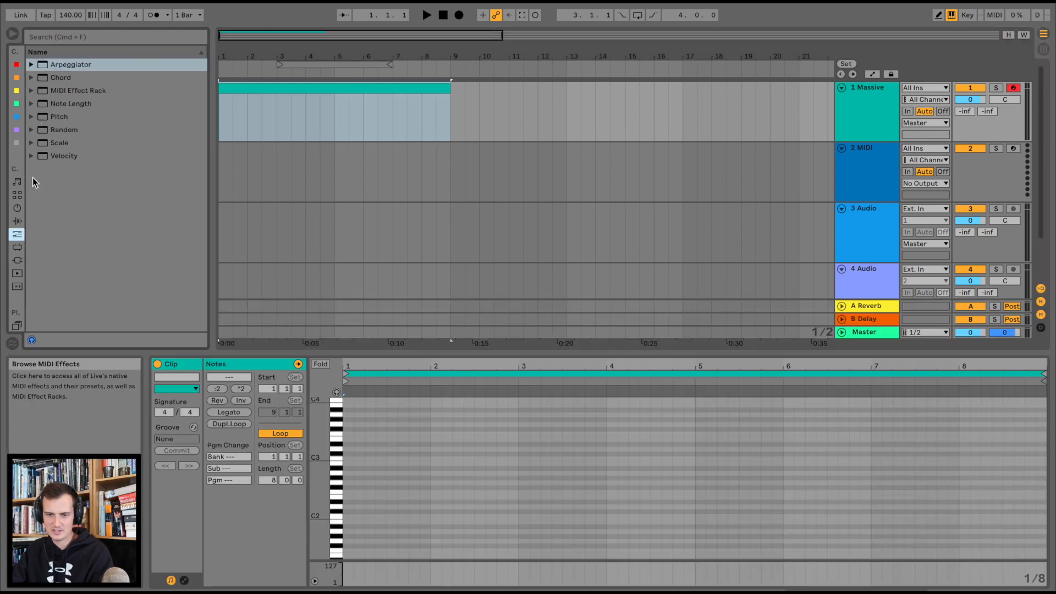
Add the C Minor scale preset to the Massive track, set its Base to D, and turn the Arpeggiator on.
click(32, 143)
scroll(96, 211, down, 5)
double_click(82, 187)
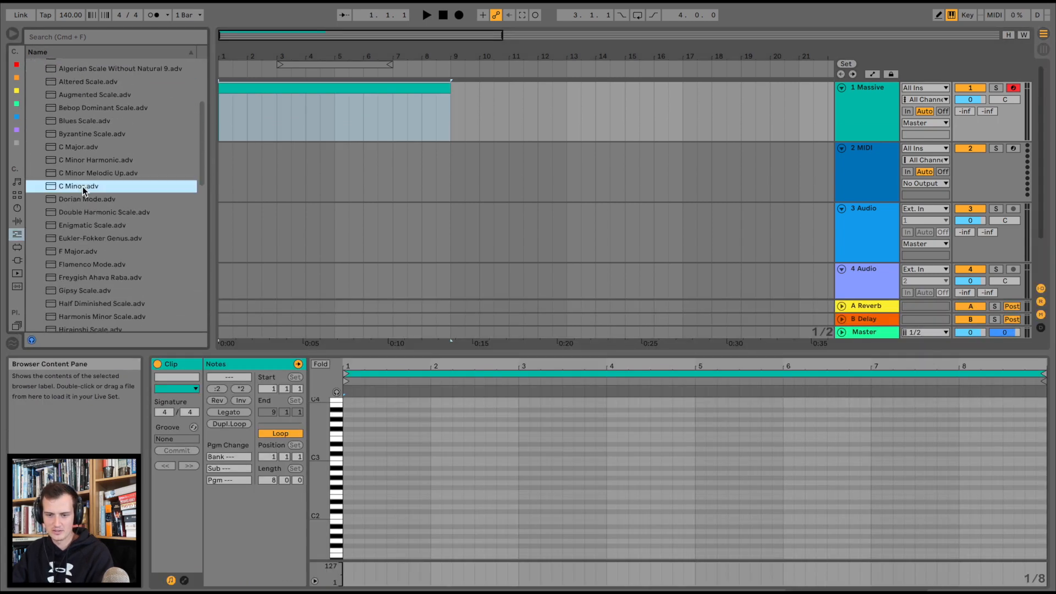
drag(488, 488, 487, 477)
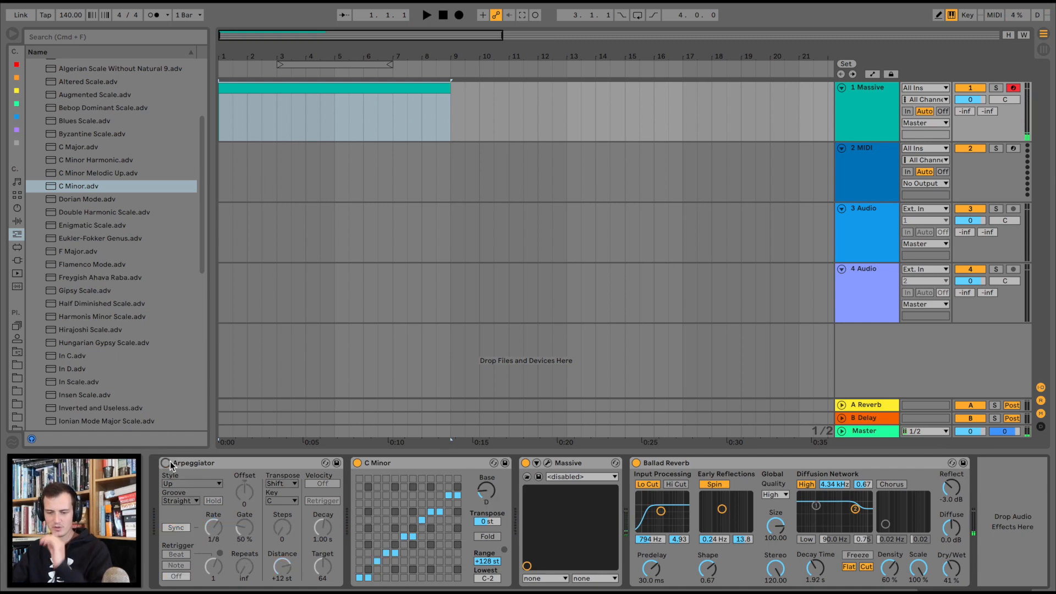
click(167, 462)
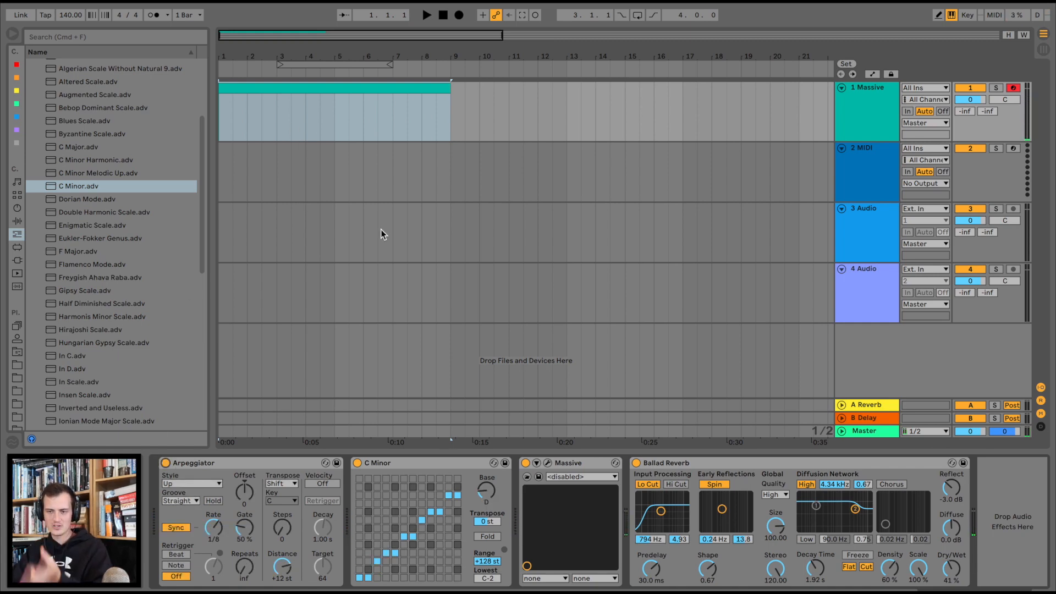
Open the eight-bar clip in an enlarged note editor and add a short D3 note at its start.
click(298, 86)
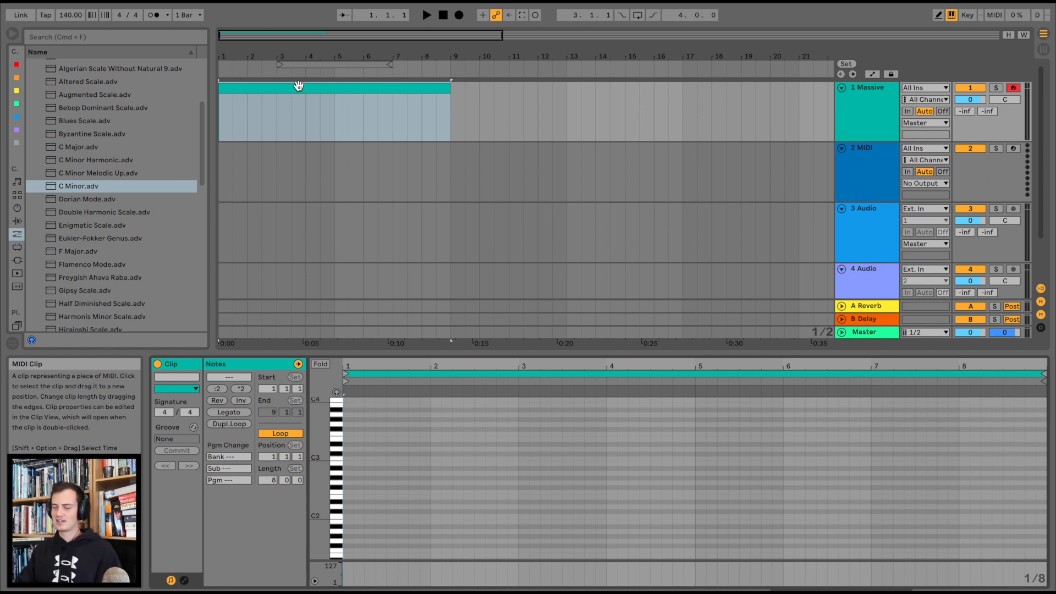
drag(477, 355, 471, 240)
scroll(367, 340, up, 2)
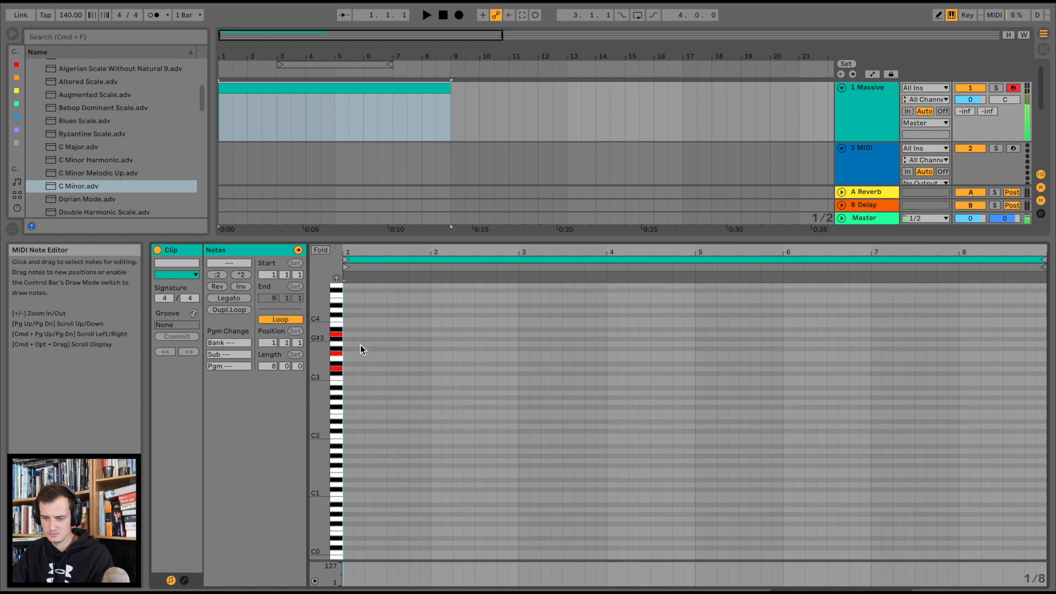
double_click(352, 352)
scroll(358, 349, up, 3)
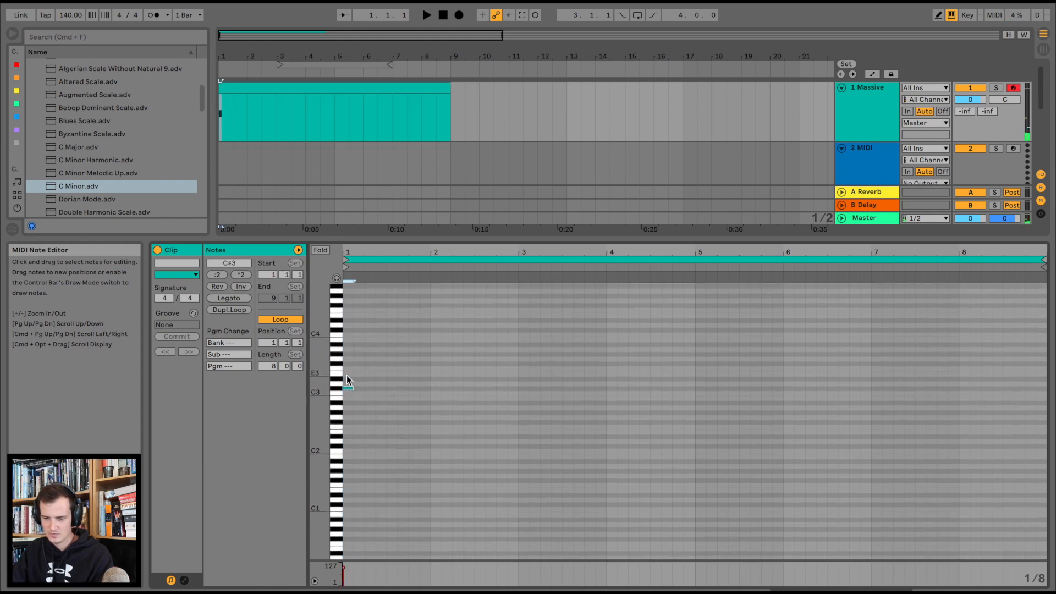
click(886, 109)
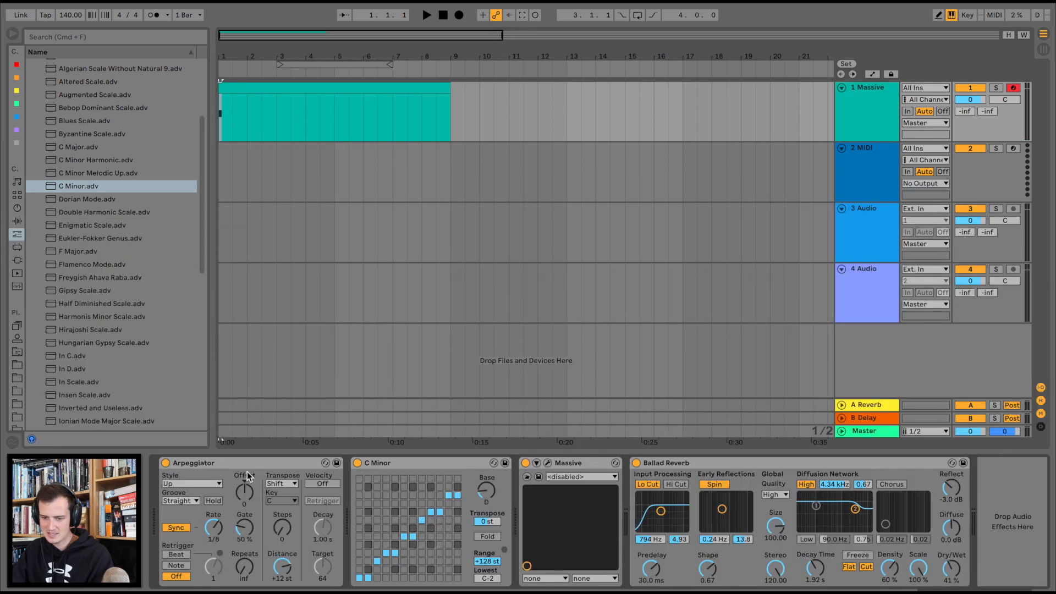
click(250, 90)
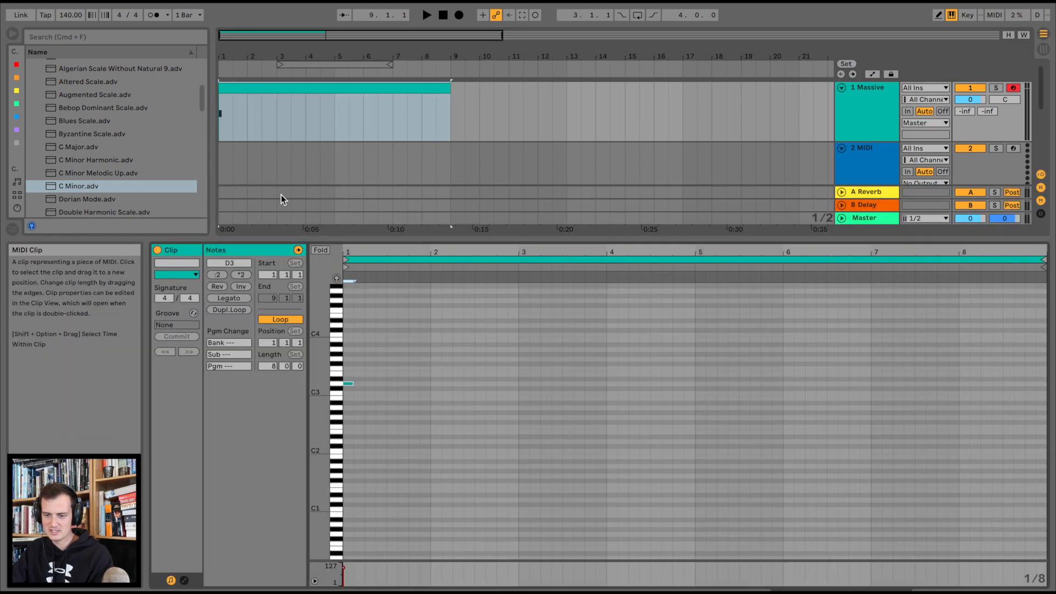
Lengthen the D3 note to one bar, stack F3 and C4 notes of the same length above it, and audition them.
double_click(356, 382)
drag(355, 381, 405, 368)
key(space)
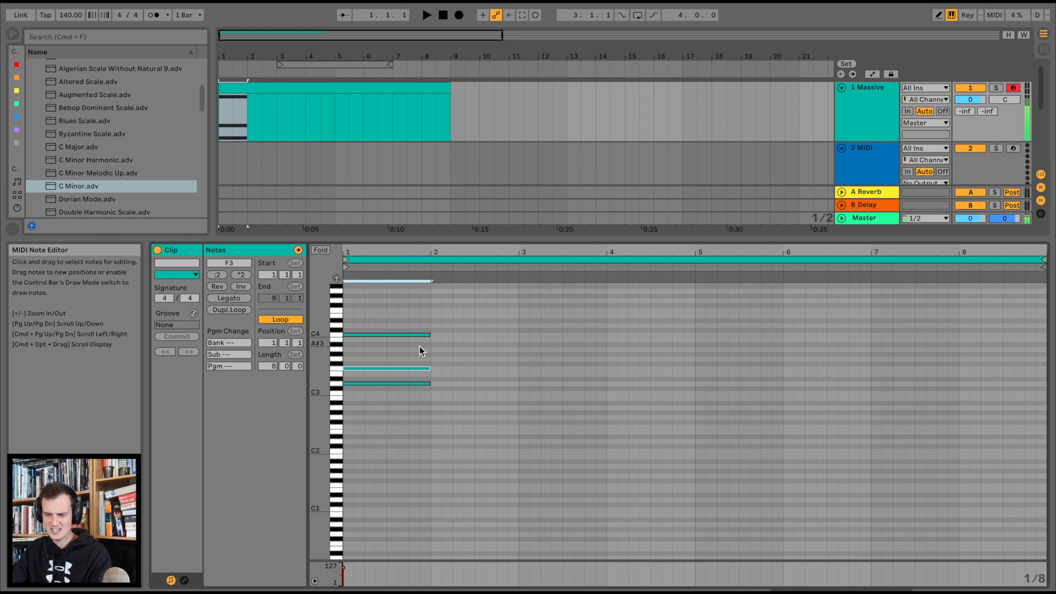
key(space)
Raise the chord's C4 note to D4, add a one-bar A3 note, and play the chord.
mouse_move(394, 335)
mouse_down()
mouse_move(394, 350)
mouse_move(384, 348)
mouse_move(385, 323)
mouse_up()
key(space)
right_click(405, 349)
click(385, 349)
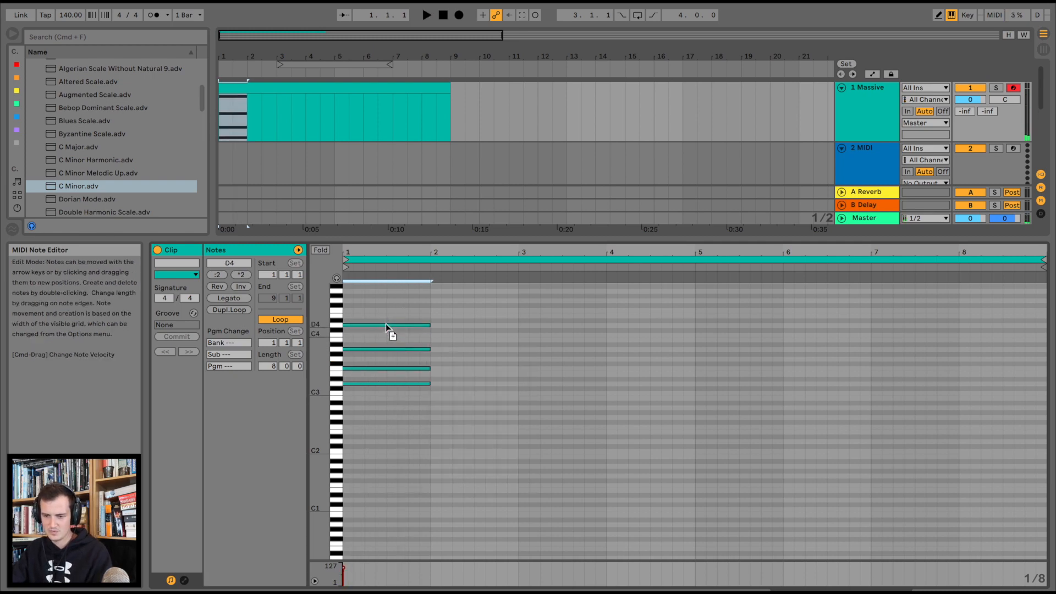
key(space)
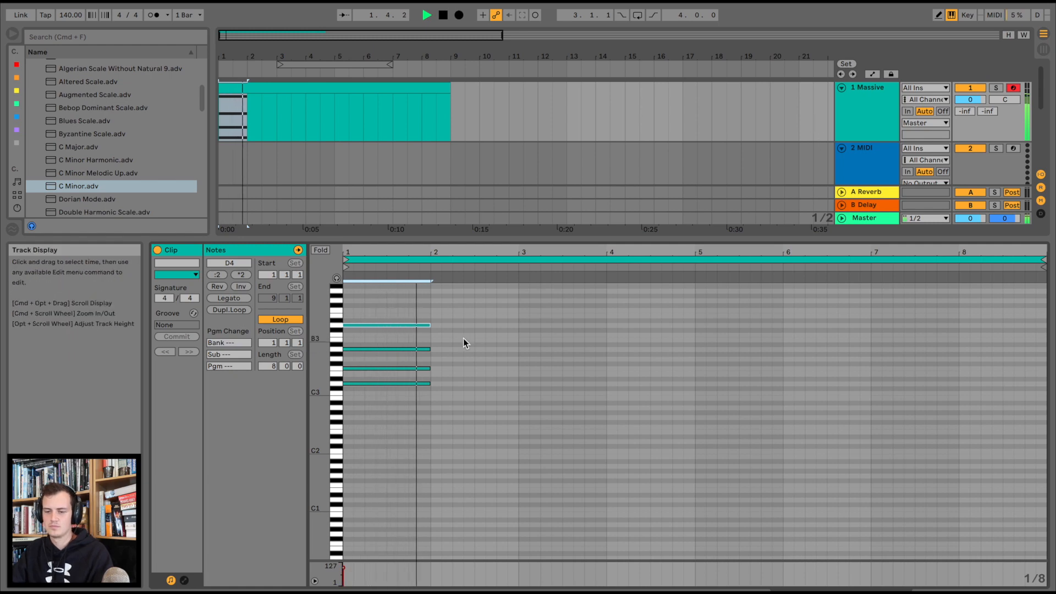
key(space)
Extend the progression past bar 1, giving the bar 5–6 chord B2, a G3 ending at 6.3, and a B3 from there to bar 7.
drag(413, 308, 513, 384)
key(space)
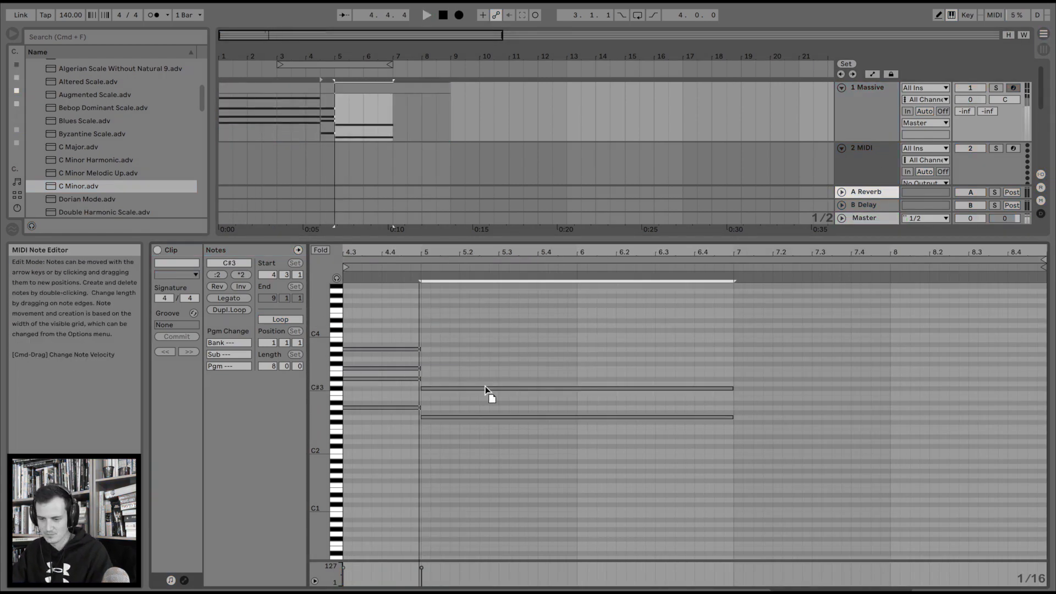
drag(485, 389, 486, 397)
drag(485, 397, 482, 359)
drag(733, 358, 662, 359)
double_click(665, 340)
Show the Massive track's devices and set the Arpeggiator's Rate to 1/16.
click(285, 82)
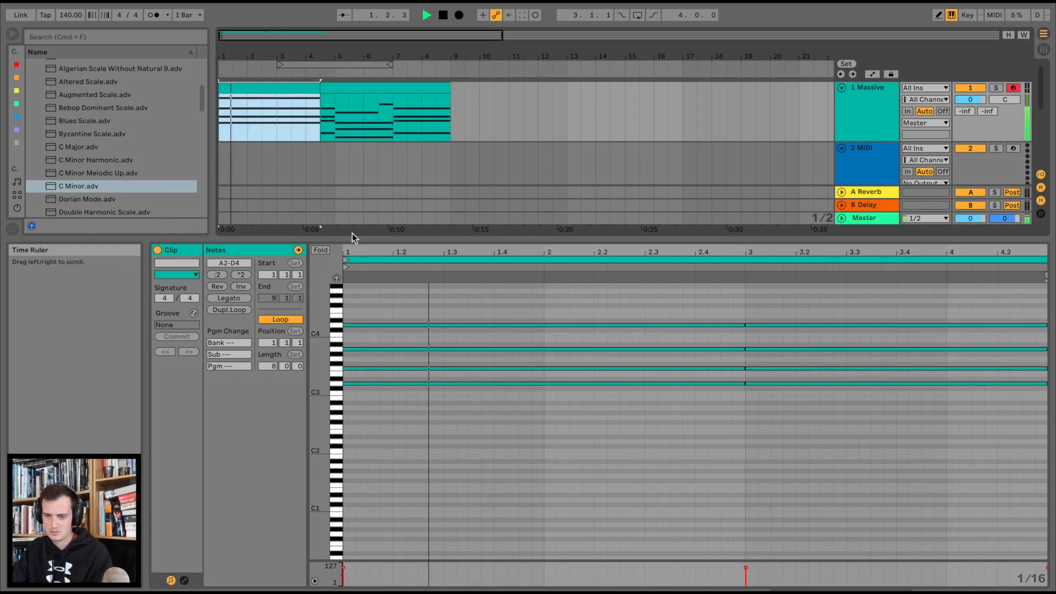
drag(352, 234, 352, 409)
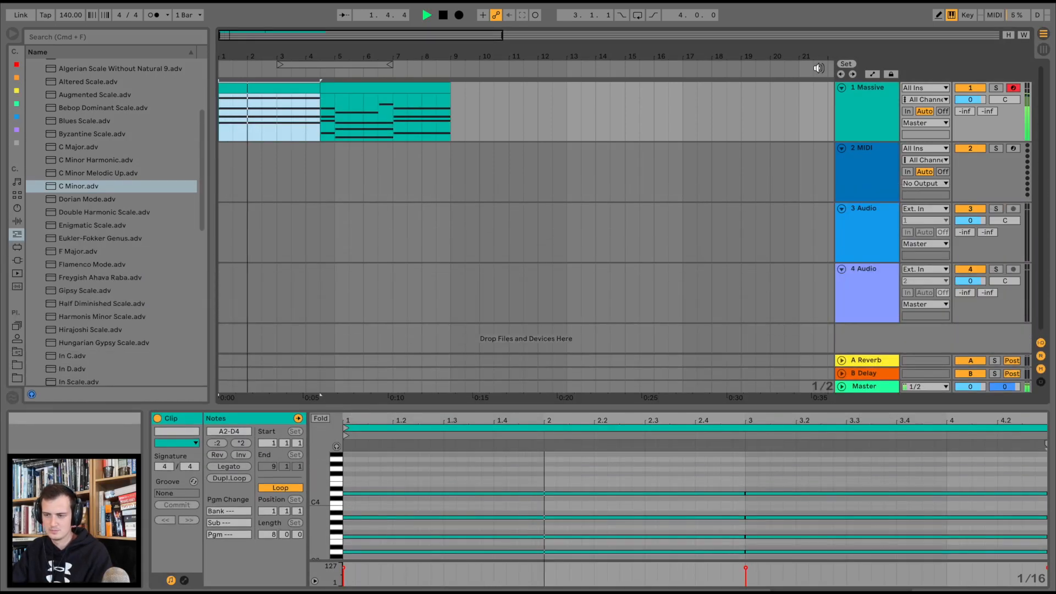
double_click(889, 131)
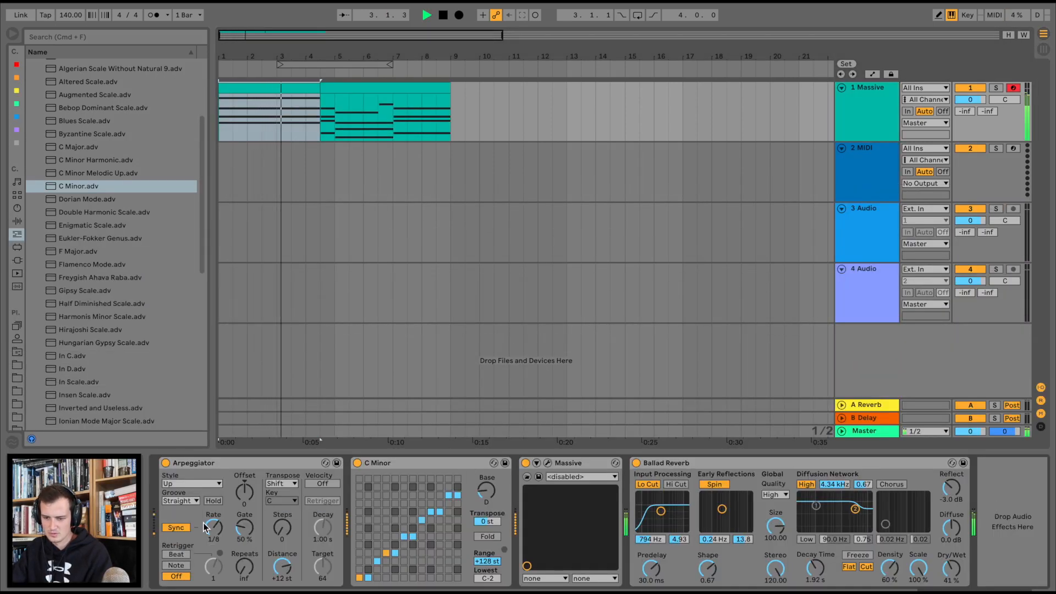
drag(214, 529, 213, 523)
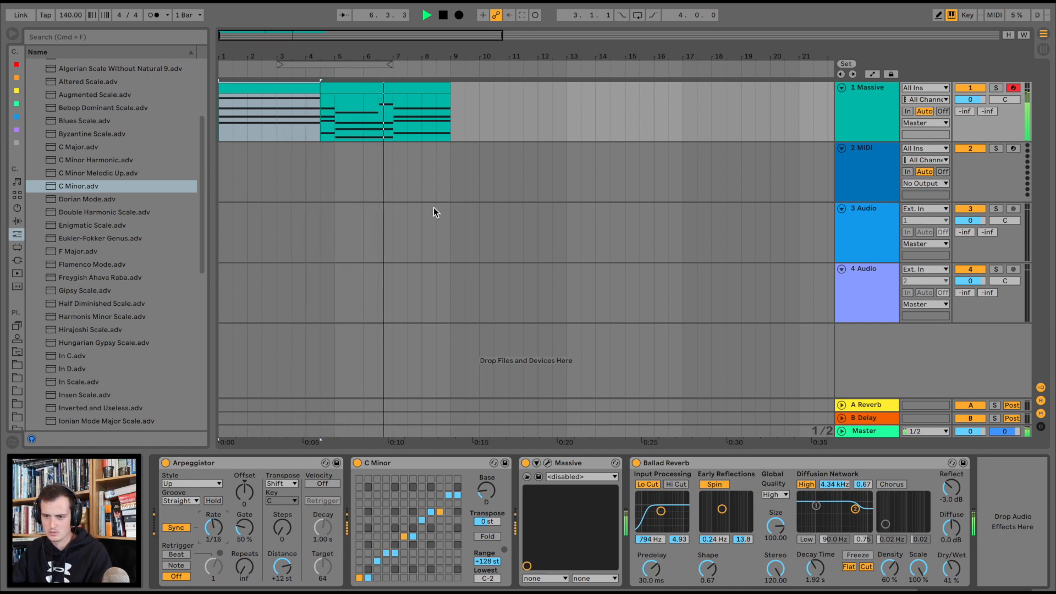
Stop playback and loop the arrangement over both Massive clips, covering the first eight bars.
click(421, 84)
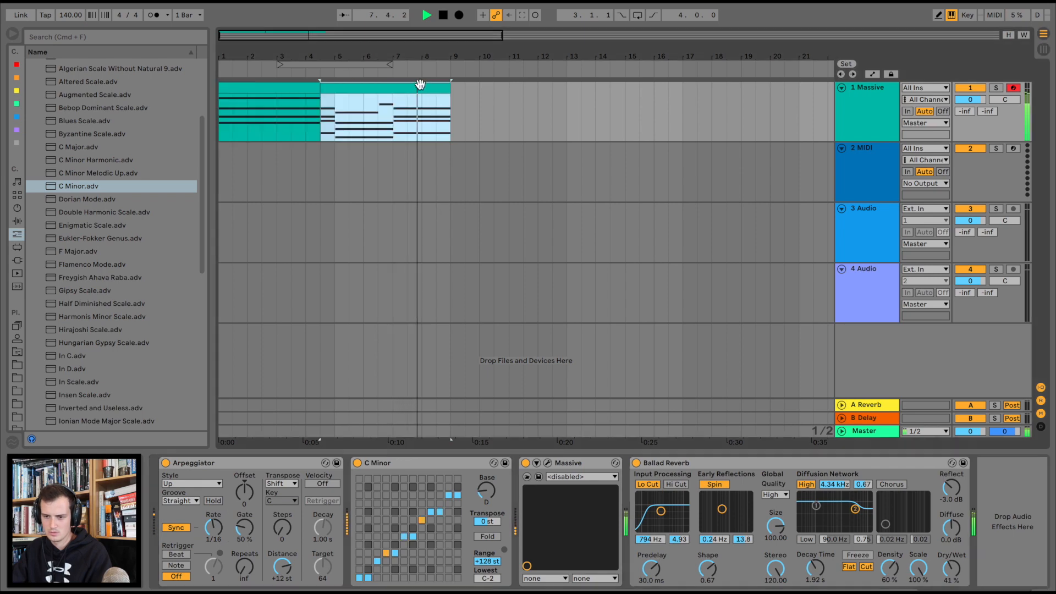
double_click(421, 84)
key(space)
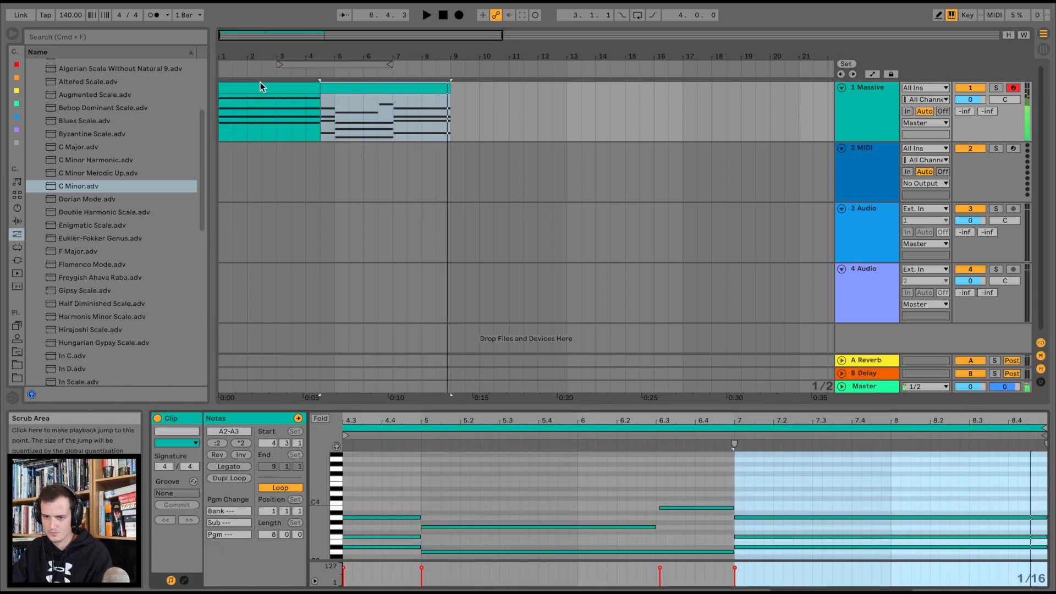
click(260, 86)
shift+click(412, 86)
key(super+l)
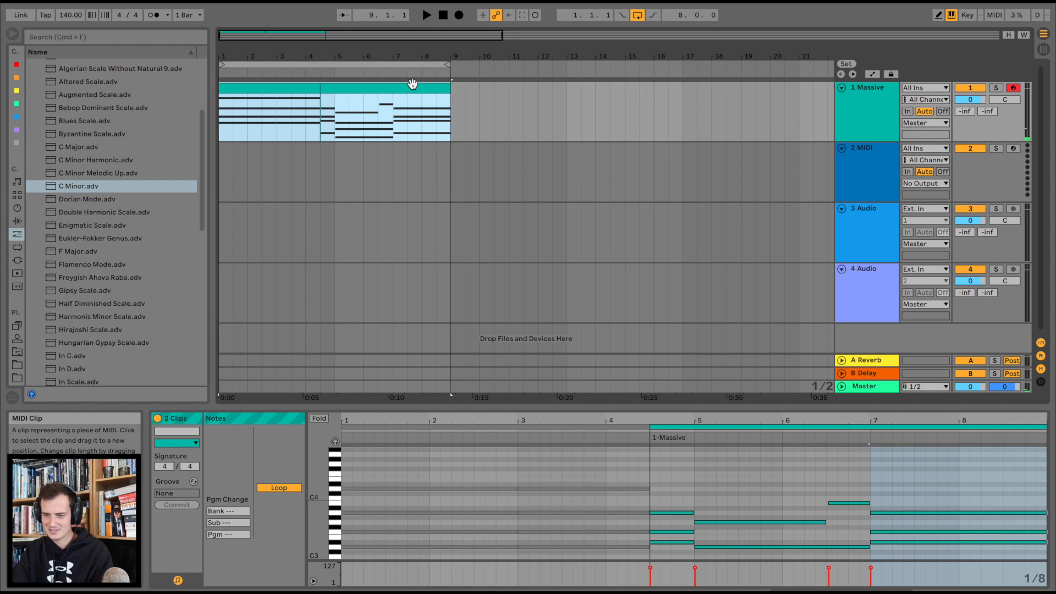
Consolidate the two Massive clips into one eight-bar clip.
click(413, 85)
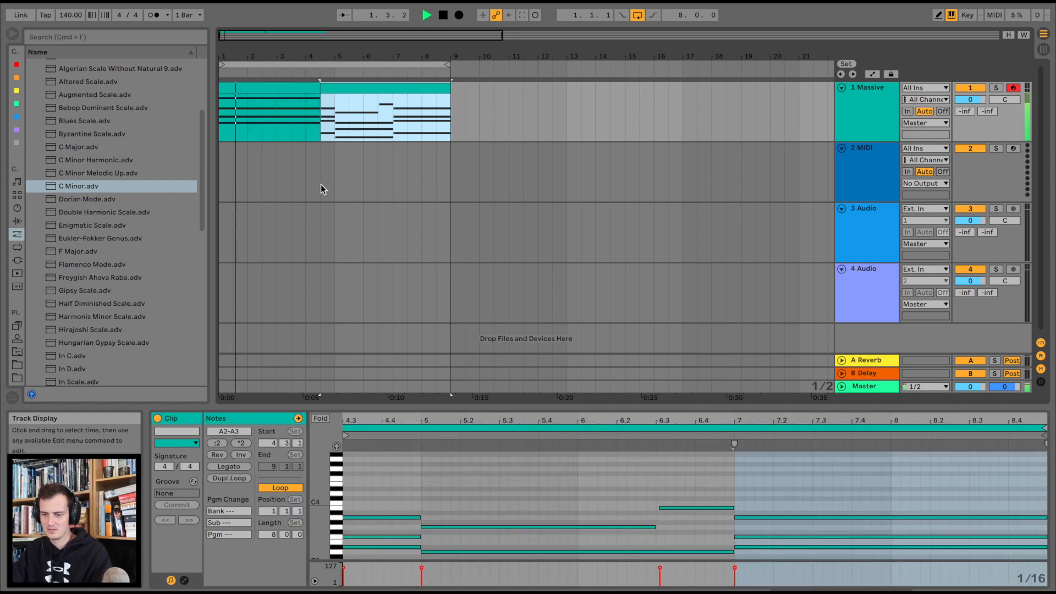
shift+click(276, 88)
key(super+j)
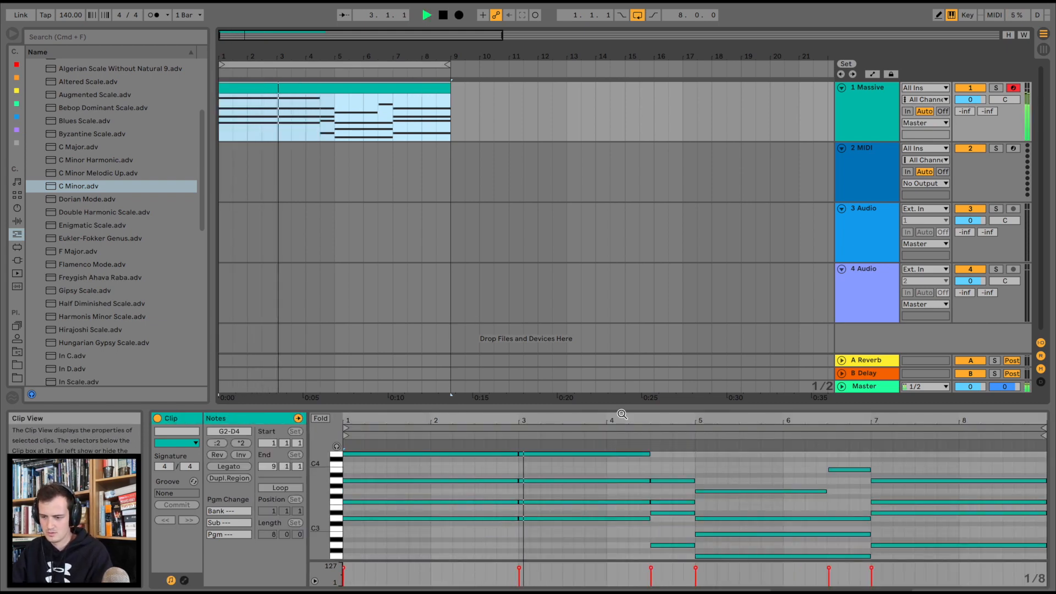
Shorten the D4 note to end at bar 4, add an E4 note from bar 4 to 4.3, and play that section.
drag(631, 408, 626, 312)
scroll(625, 401, up, 2)
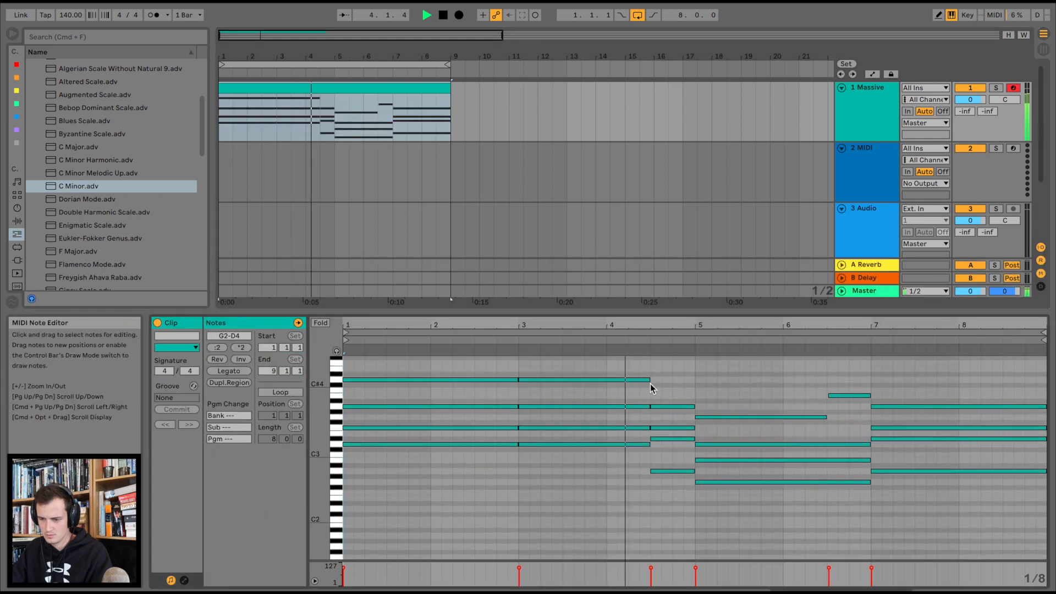
click(645, 379)
key(space)
mouse_move(645, 380)
mouse_down()
mouse_move(585, 382)
mouse_move(650, 370)
mouse_up()
double_click(613, 370)
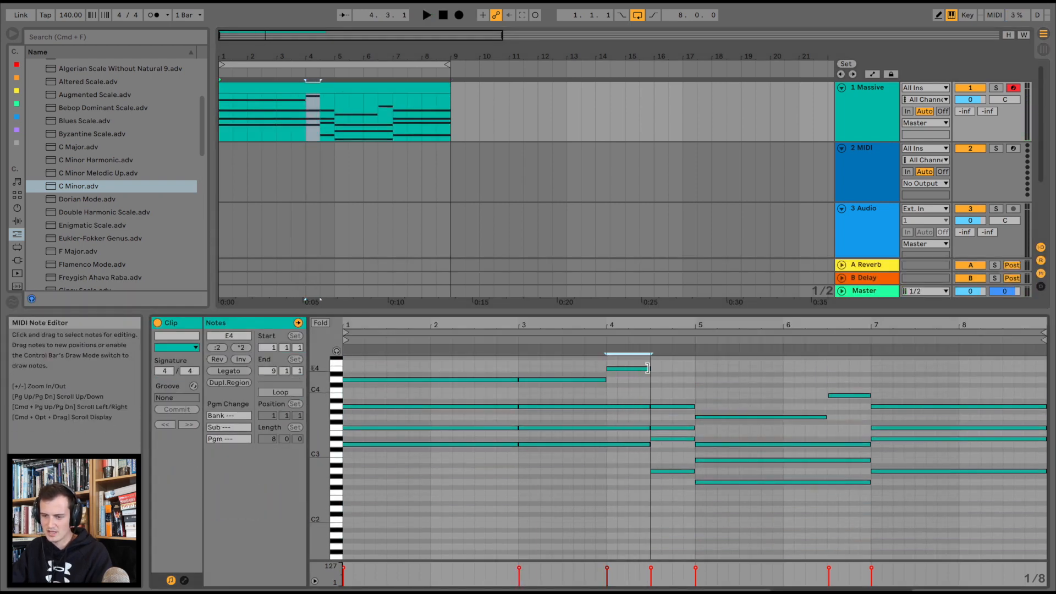
click(520, 346)
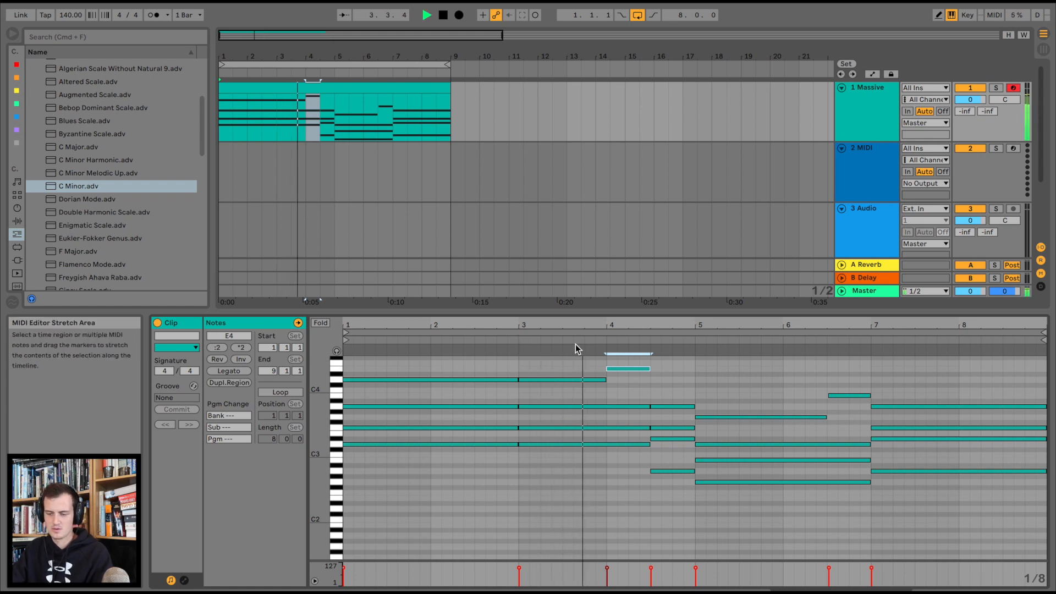
Shorten the E4 note to end at 4.2, add a G4 note from 4.2 to 4.3, and audition the change.
key(space)
drag(648, 368, 628, 368)
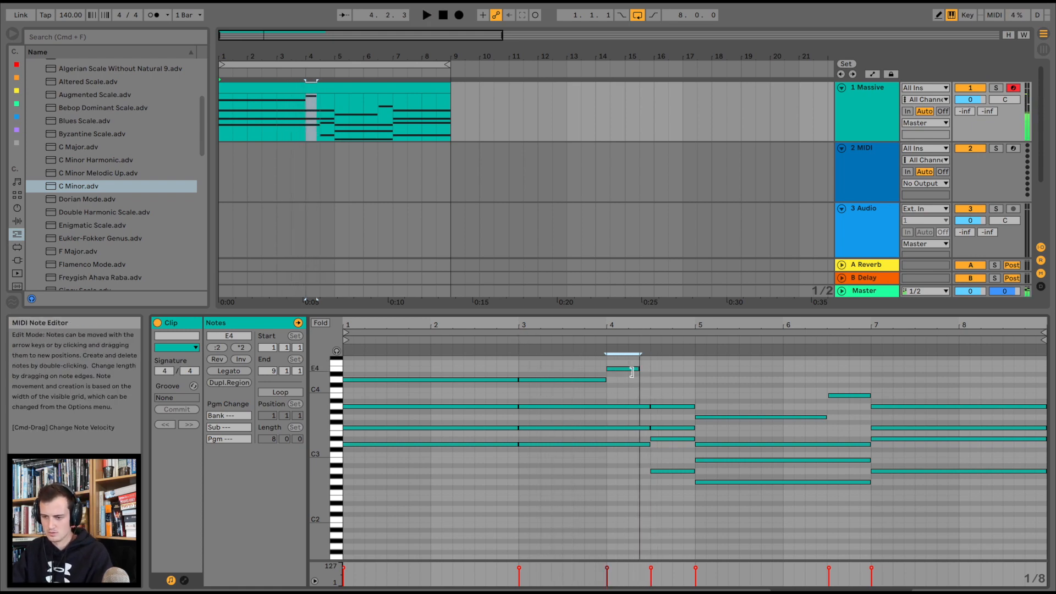
scroll(633, 385, up, 2)
double_click(634, 388)
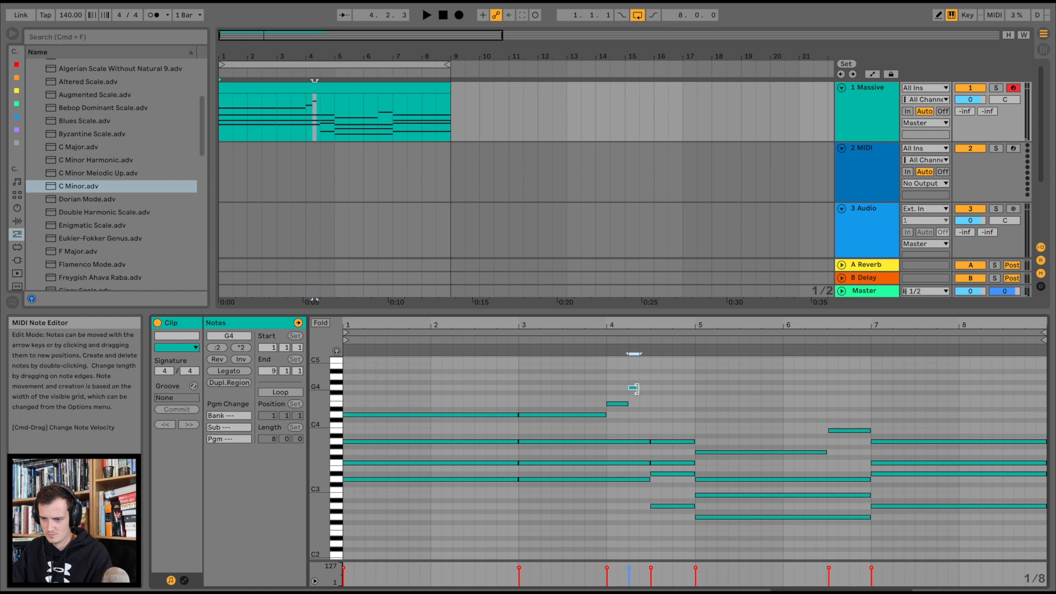
click(599, 340)
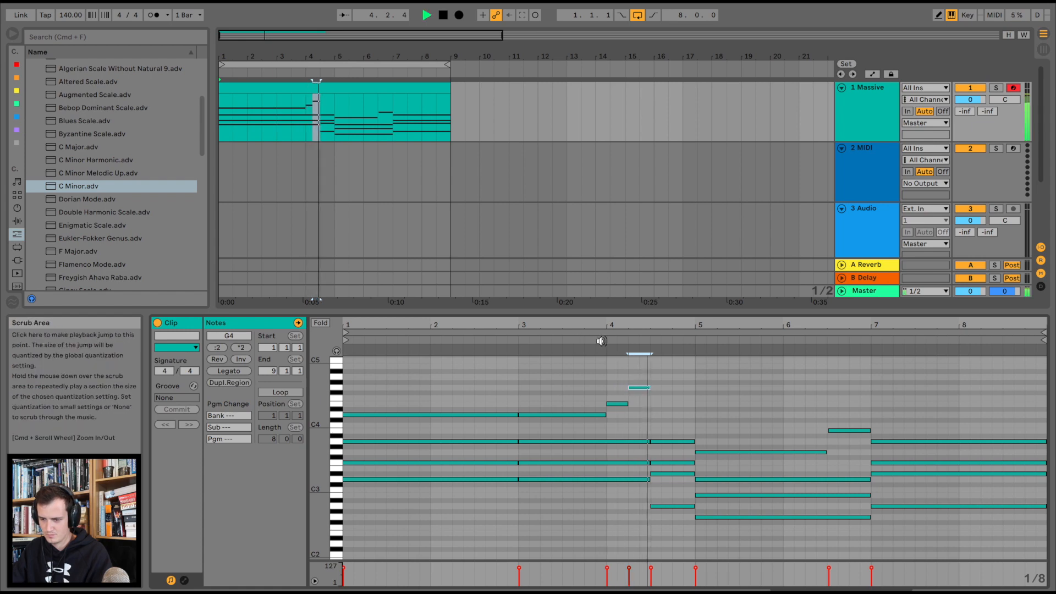
key(space)
key(space)
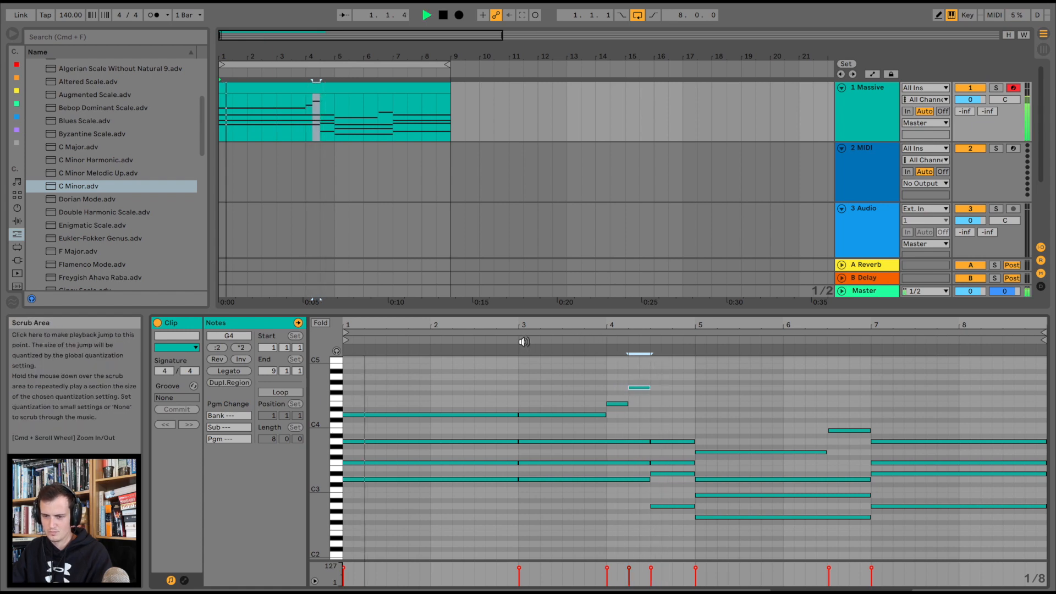
Delete the G4 note and lengthen the E4 note to end at 4.3.
double_click(867, 102)
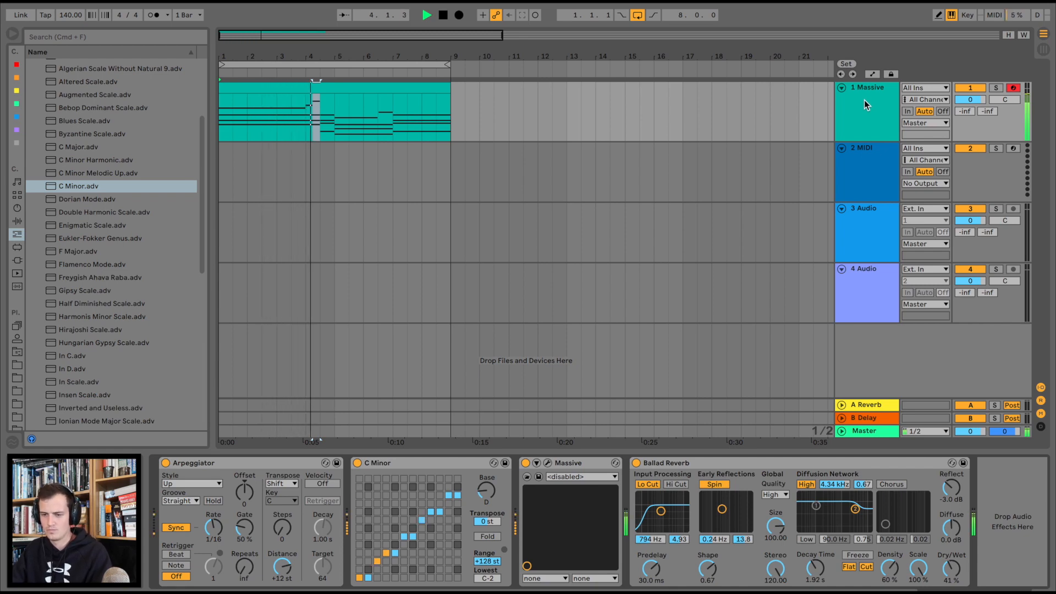
double_click(396, 85)
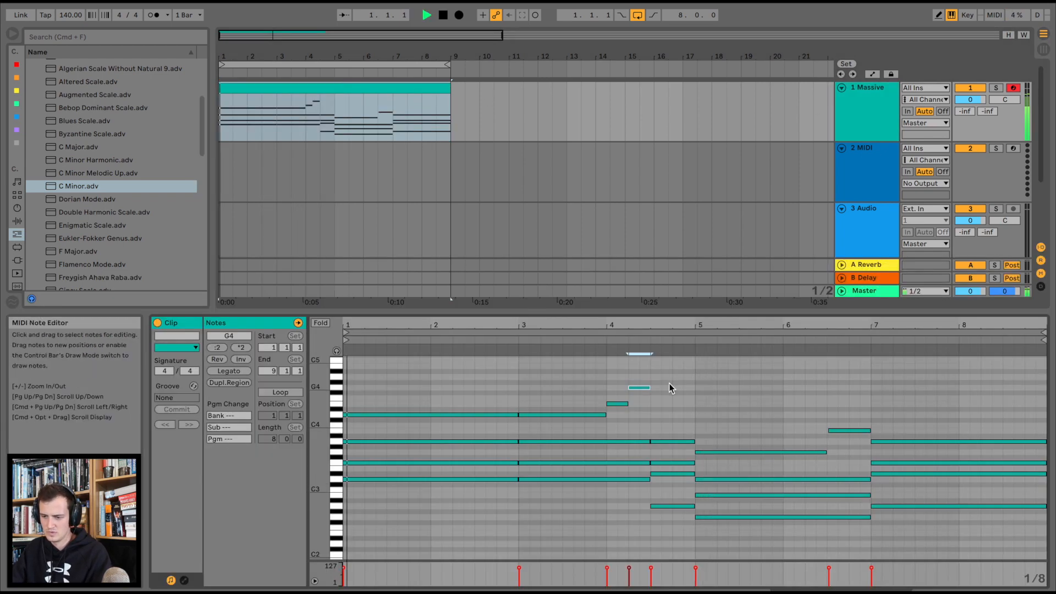
click(638, 388)
drag(633, 371, 651, 405)
key(Delete)
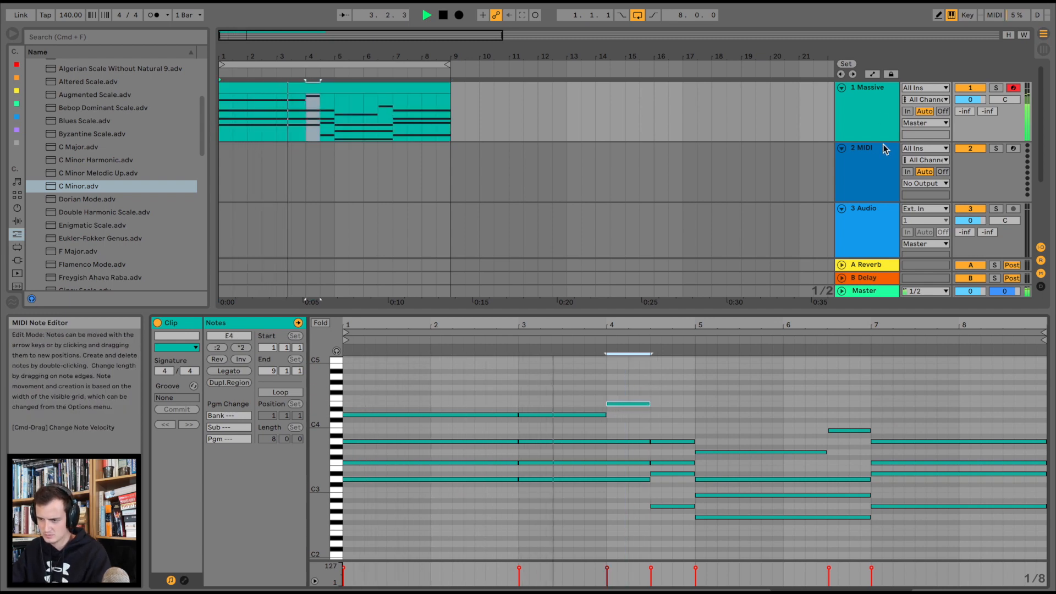
Set the Arpeggiator's Retrigger mode to Beat and play the looped progression.
double_click(876, 119)
key(space)
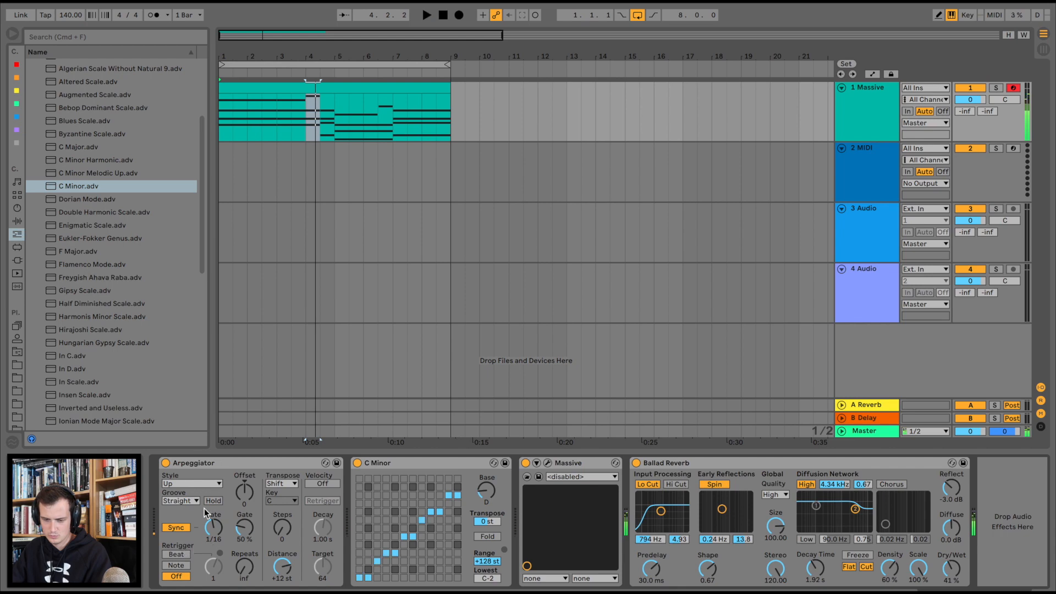
click(177, 553)
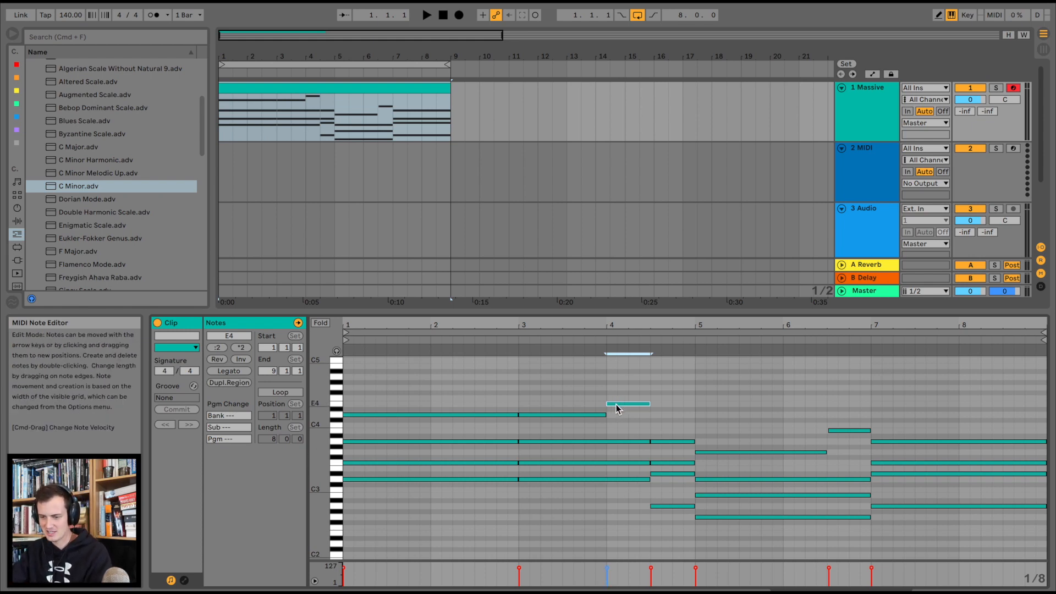
key(space)
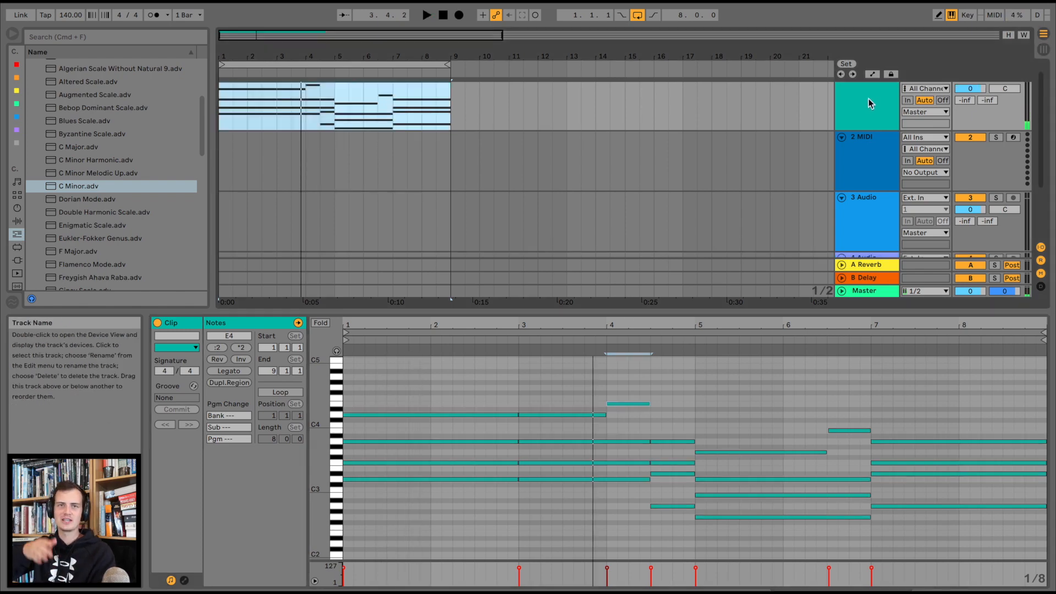
key(space)
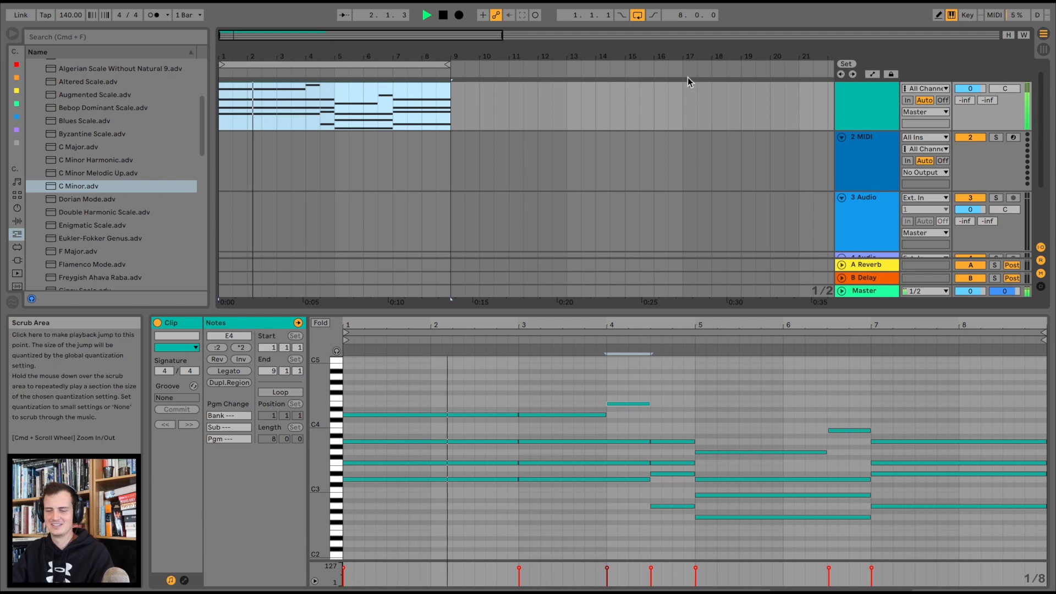
In the Massive clip, shorten the A3 note to end at bar 8, add a B3 note from bar 8 to 9, and play it.
click(879, 118)
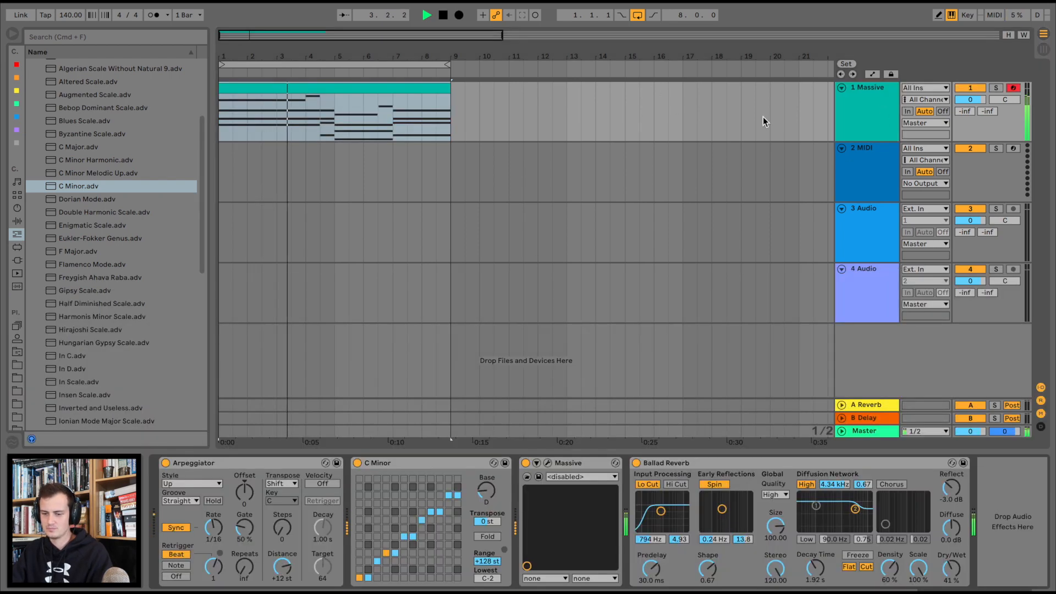
double_click(377, 89)
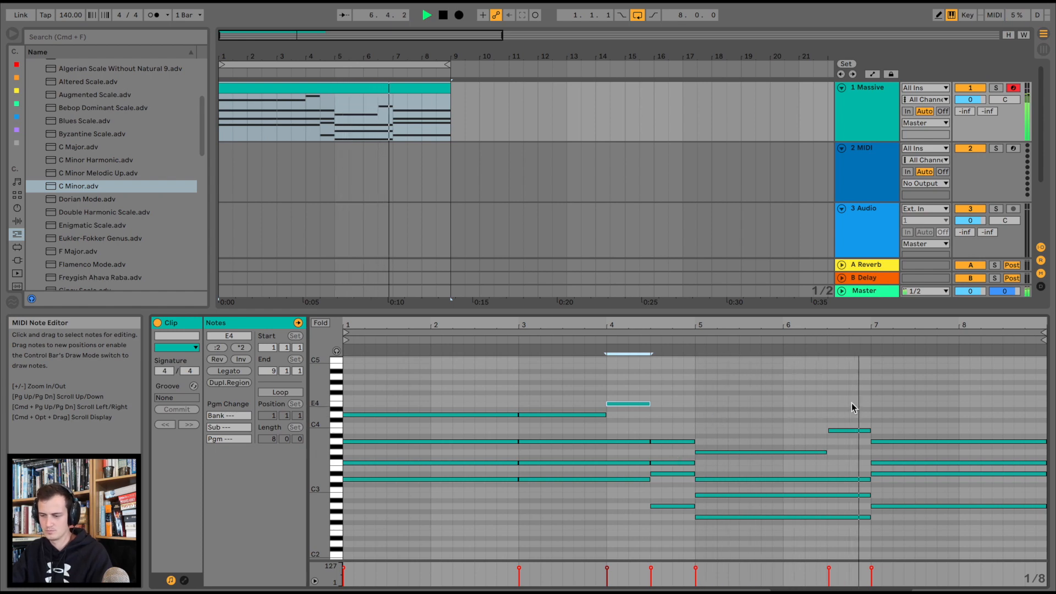
mouse_move(1044, 441)
mouse_down()
mouse_move(960, 444)
mouse_move(1037, 430)
mouse_up()
key(space)
double_click(965, 432)
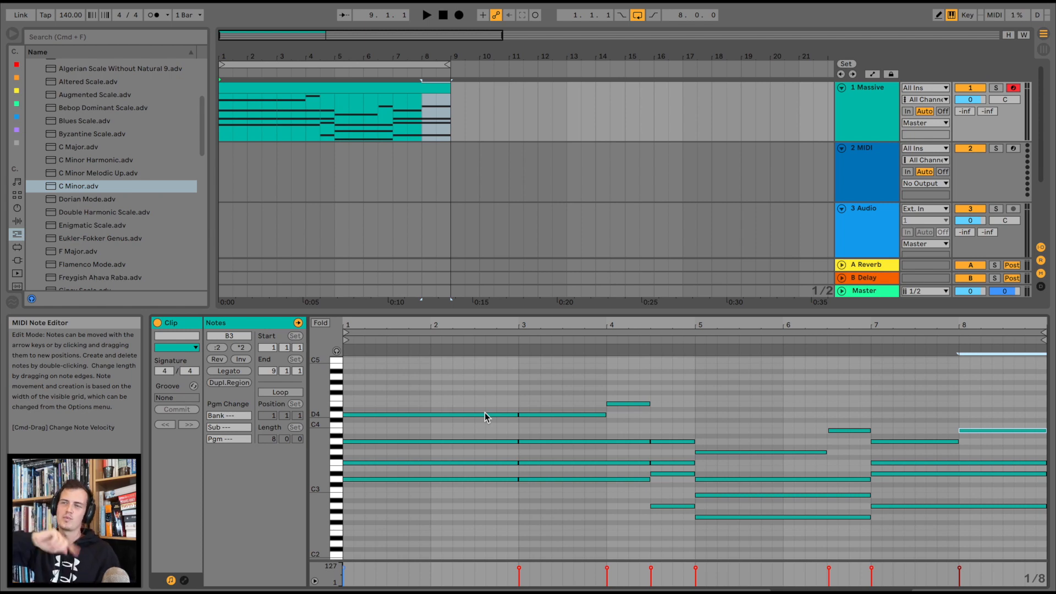
key(space)
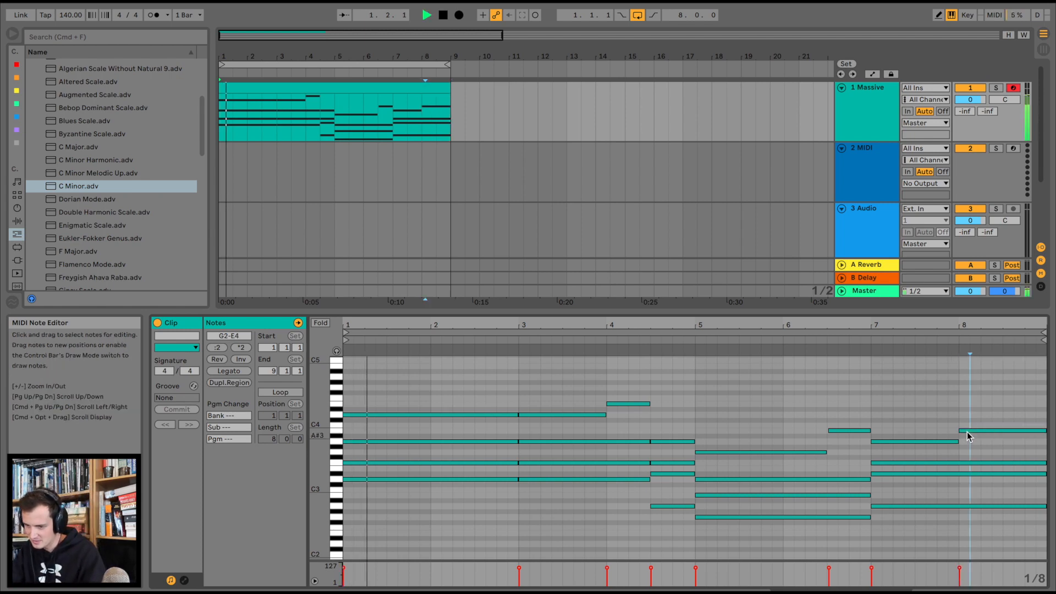
Raise the B3 note at bar 8 to C4, audition the loop, and trim the note to start at 8.3.
key(Up)
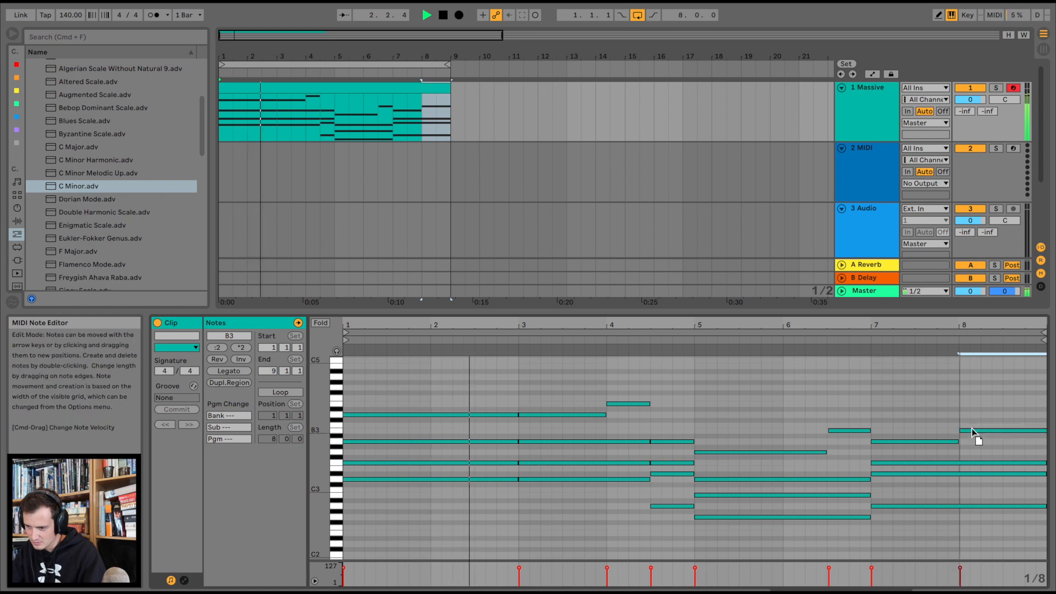
click(690, 336)
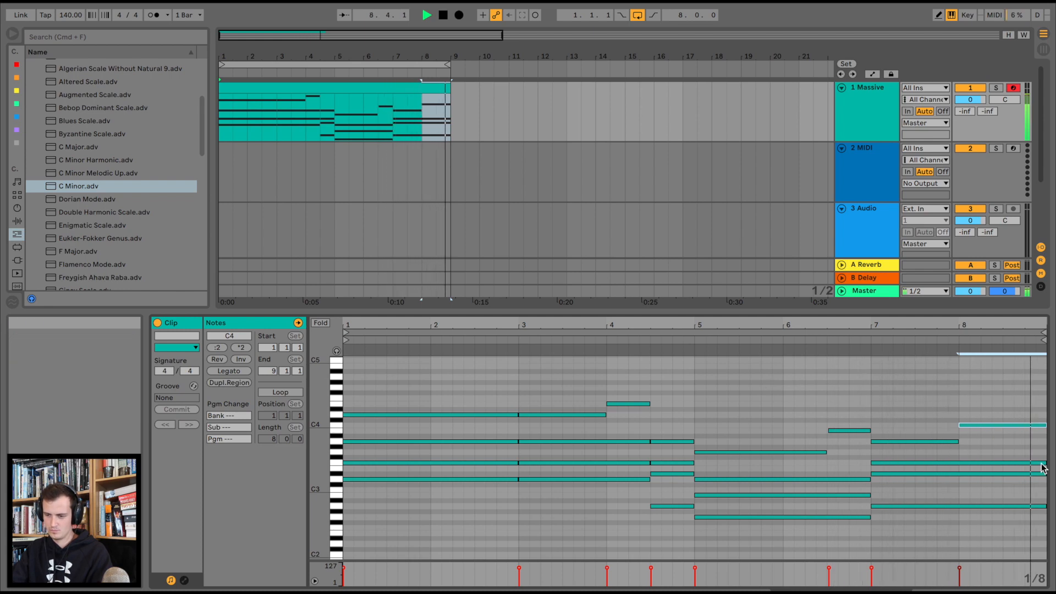
key(space)
drag(958, 429, 1017, 428)
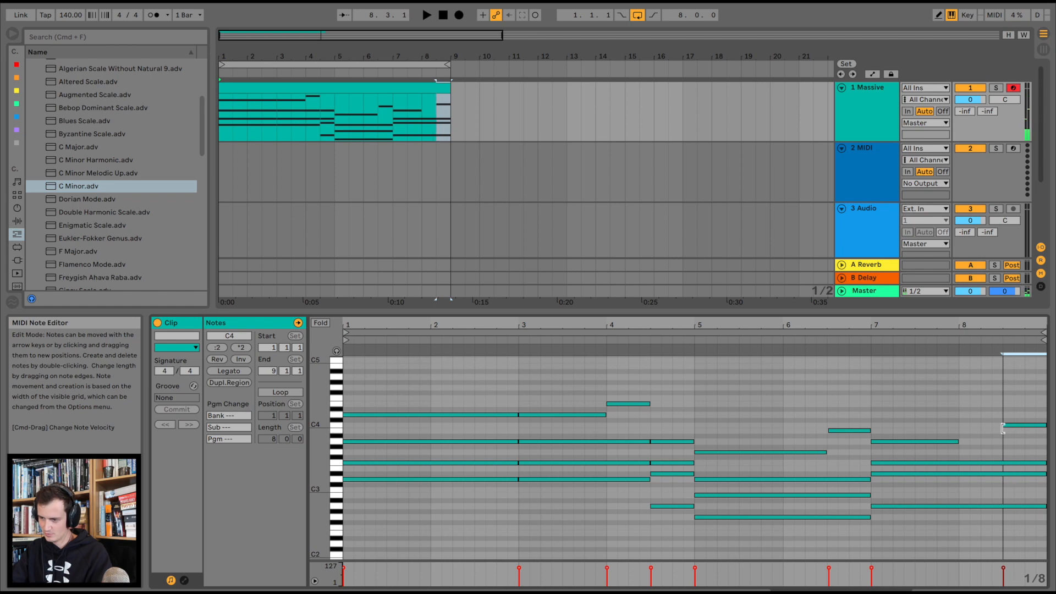
Add an F4 note from bar 8 to 8.3 and play the progression from bar 7.
double_click(961, 397)
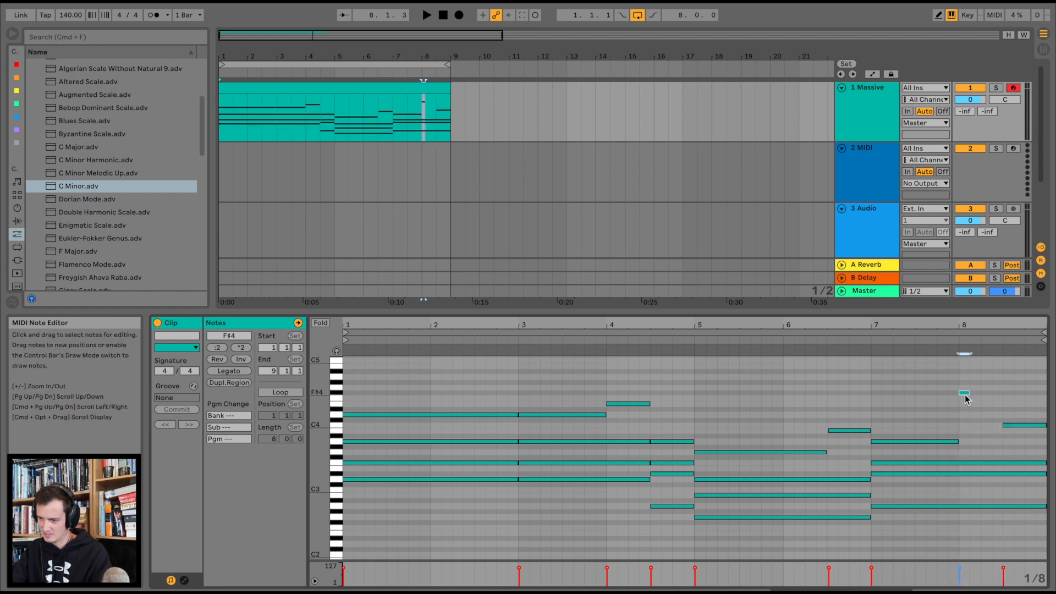
drag(970, 399, 1002, 399)
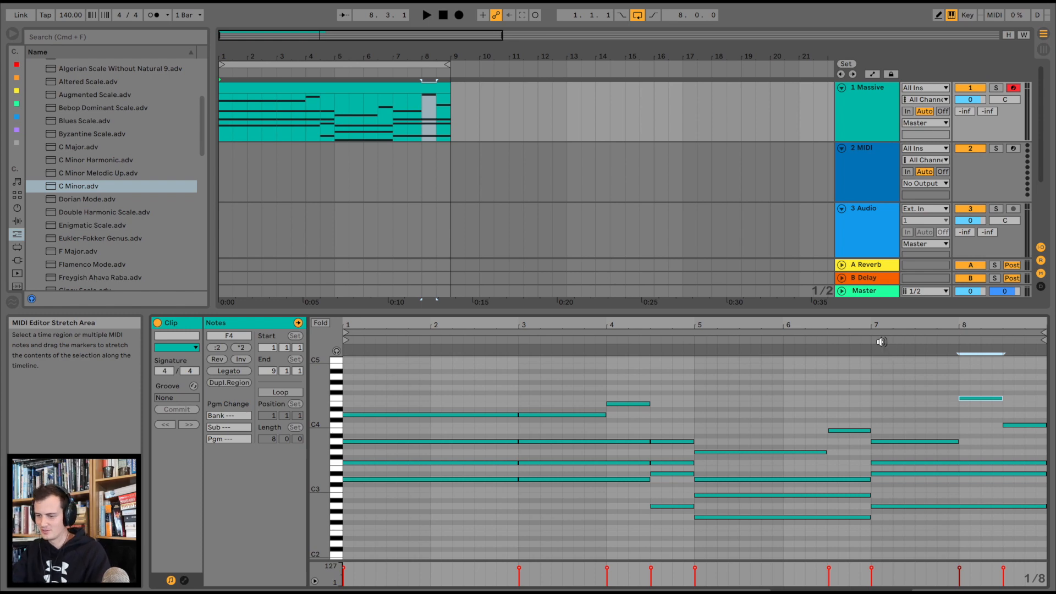
click(866, 340)
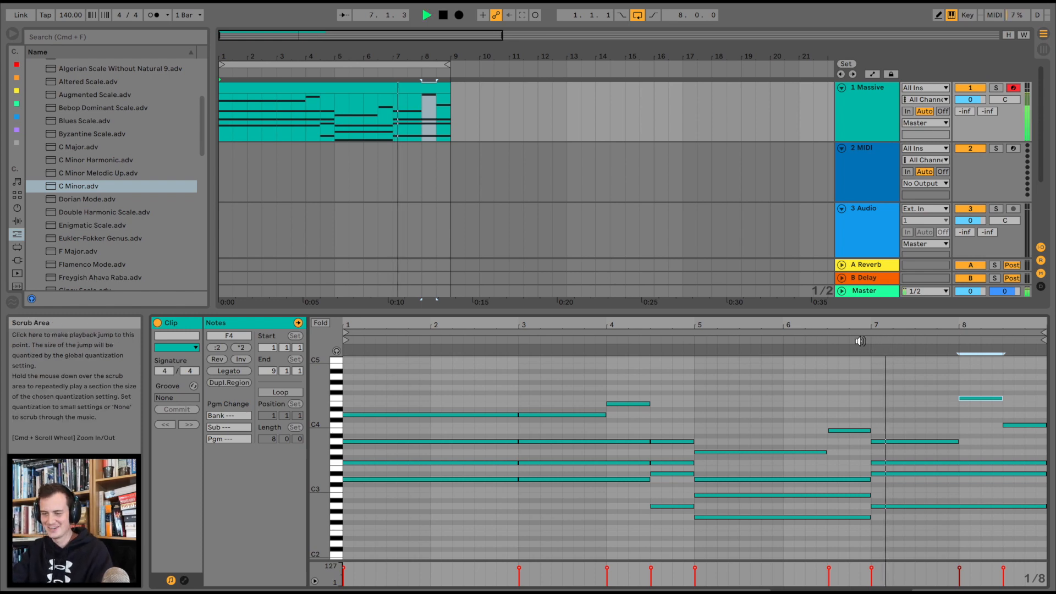
scroll(887, 371, down, 1)
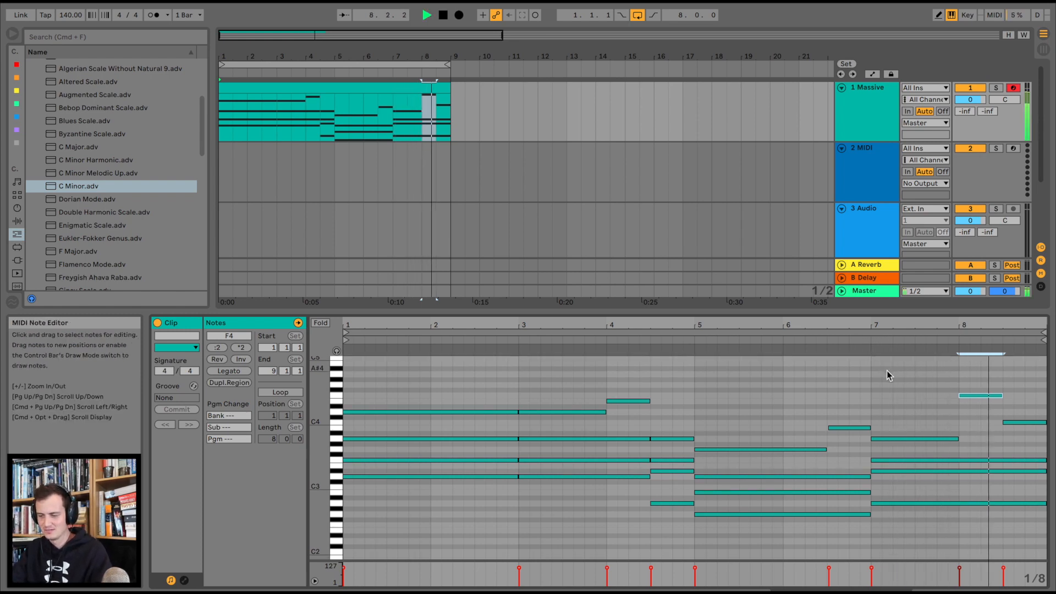
scroll(1004, 422, down, 1)
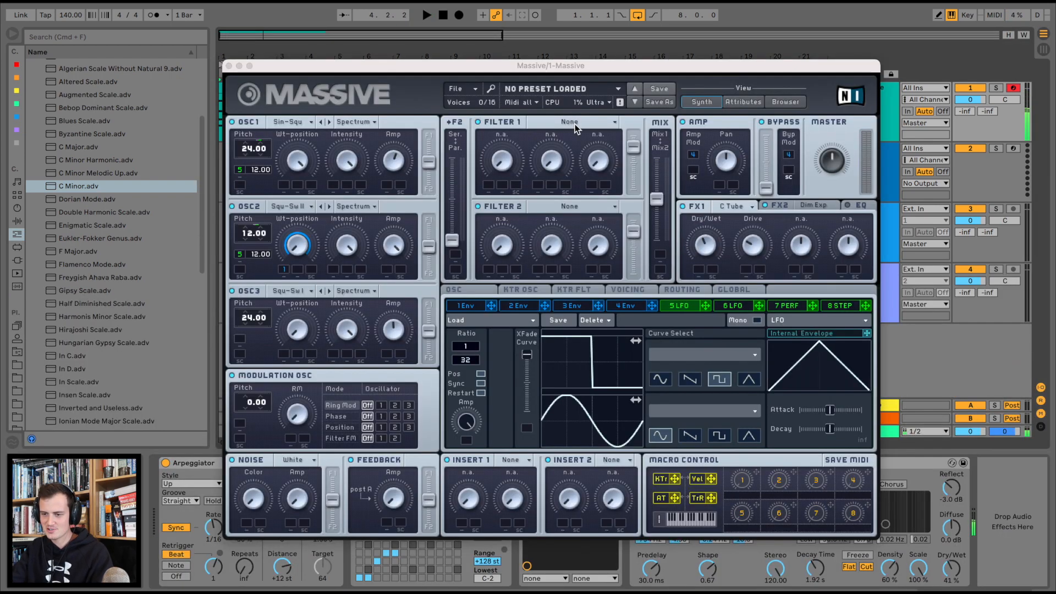
Set Massive's Filter 1 type to Scream and close the plugin window.
click(577, 128)
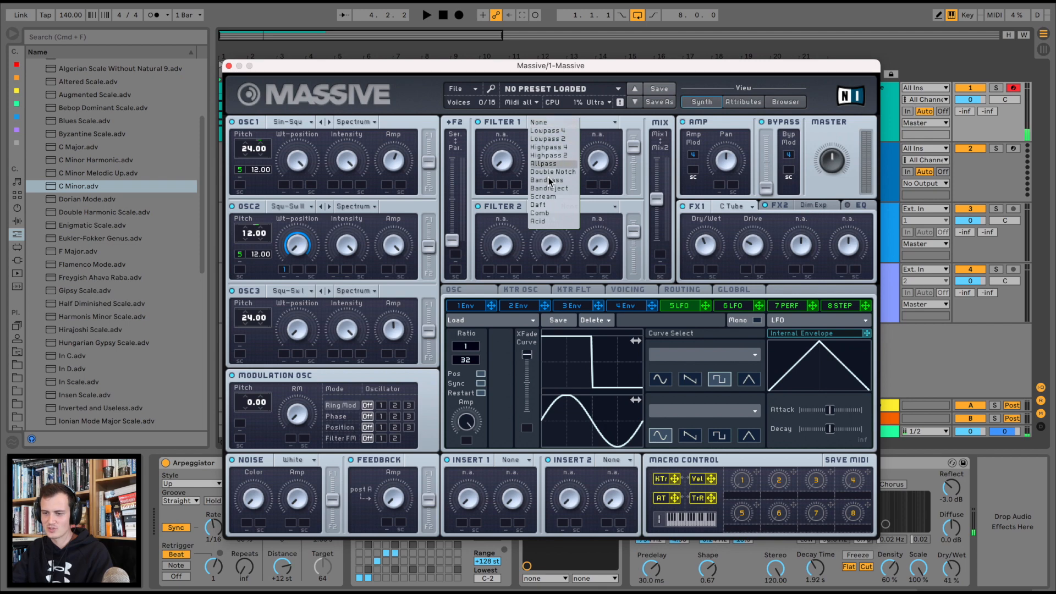
click(560, 197)
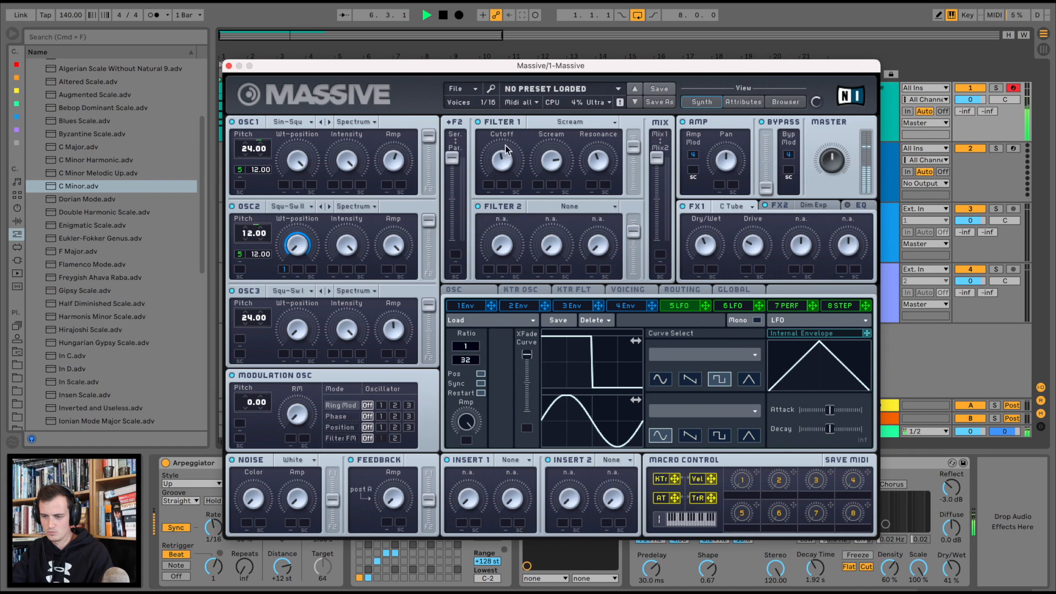
click(229, 66)
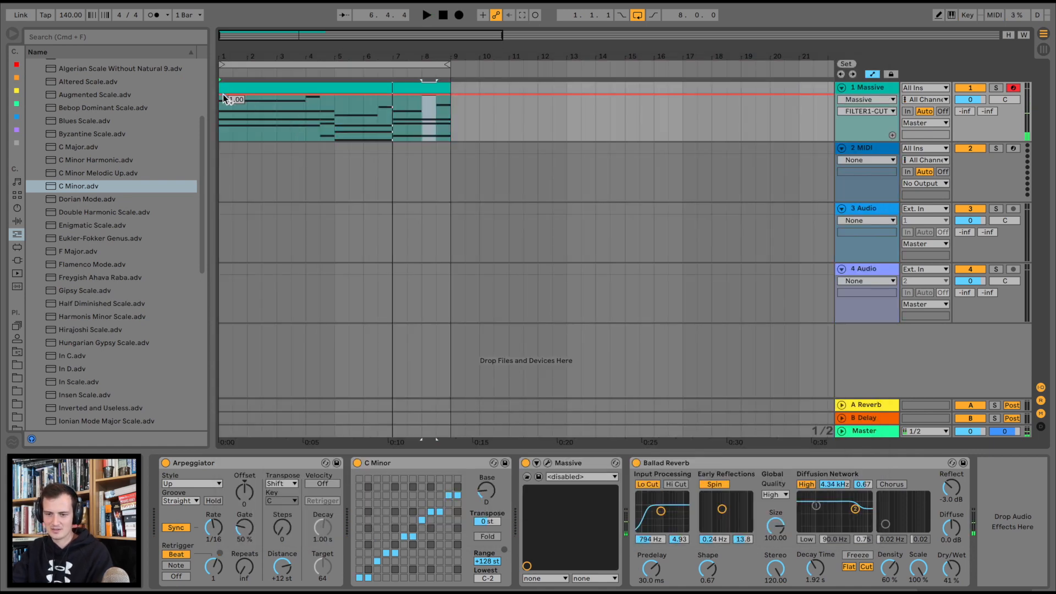
Automate the Filter 1 cutoff to rise from about 0.48 until 4.3, drop at bar 5, and climb to 1.00 at bar 9.
key(space)
drag(220, 95, 220, 118)
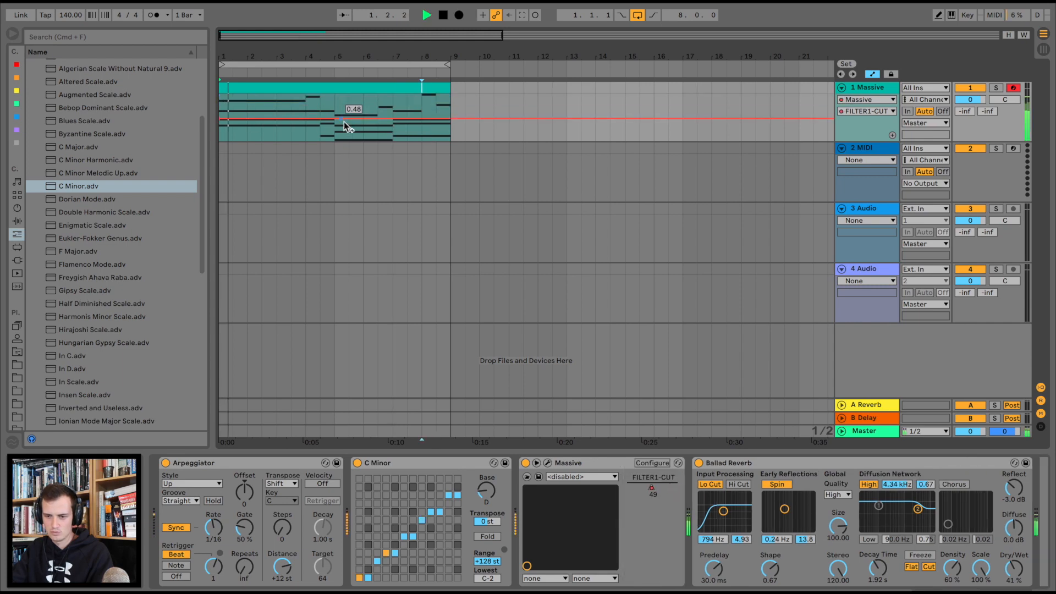
drag(333, 120, 335, 106)
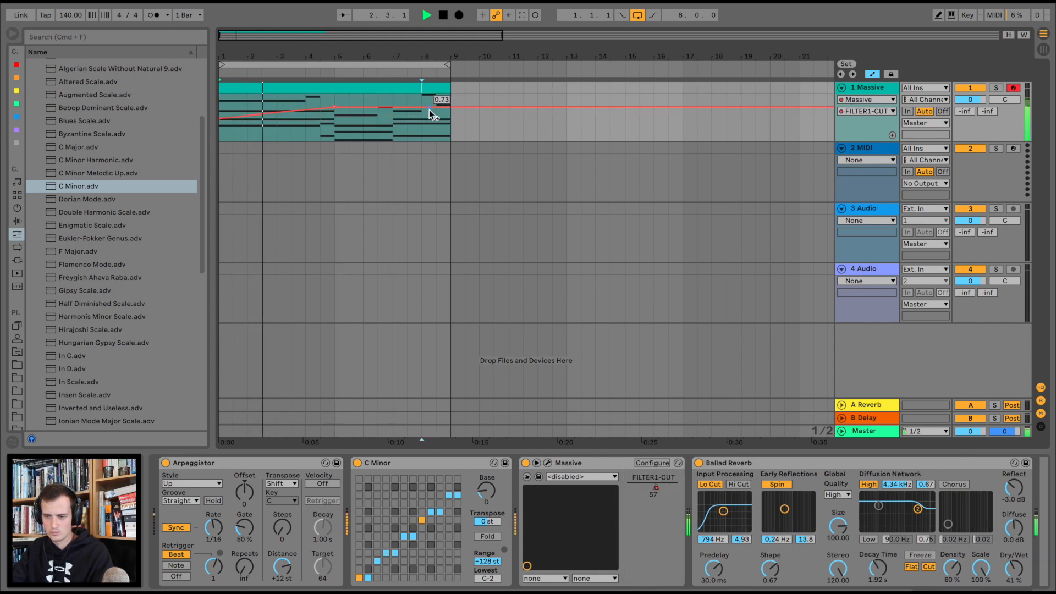
drag(448, 107, 450, 102)
drag(317, 106, 393, 104)
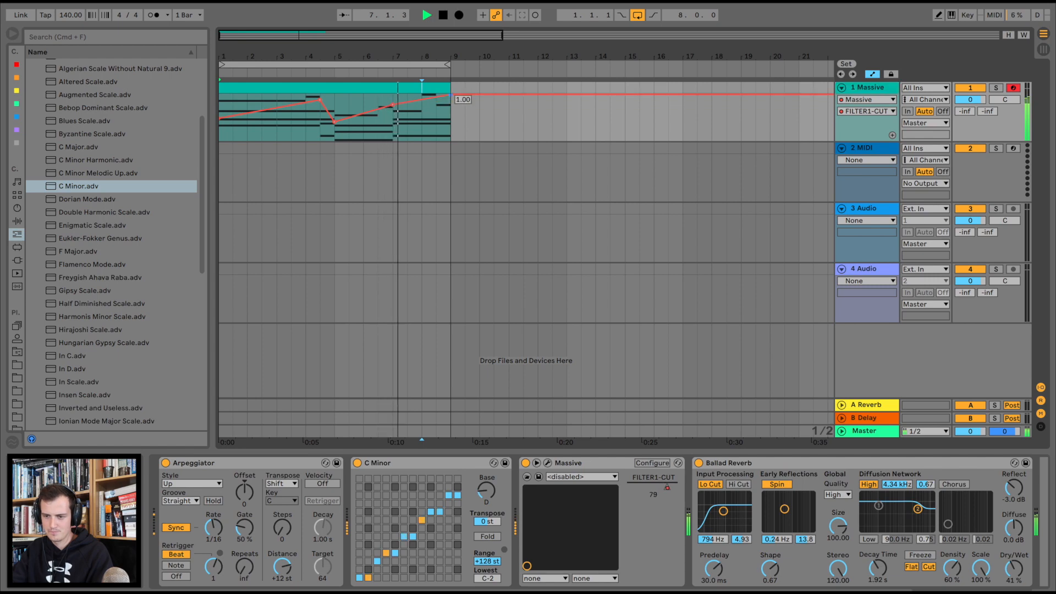
Duplicate the eight-bar Massive clip so the copy fills bars 9 to 17.
click(429, 88)
key(super+d)
drag(467, 56, 467, 44)
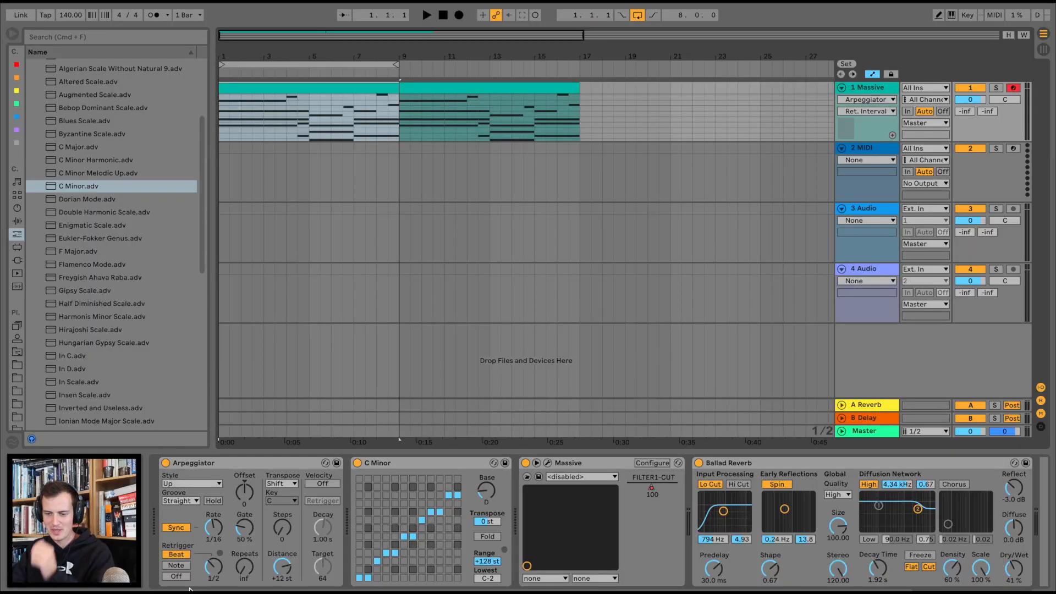
drag(472, 57, 417, 58)
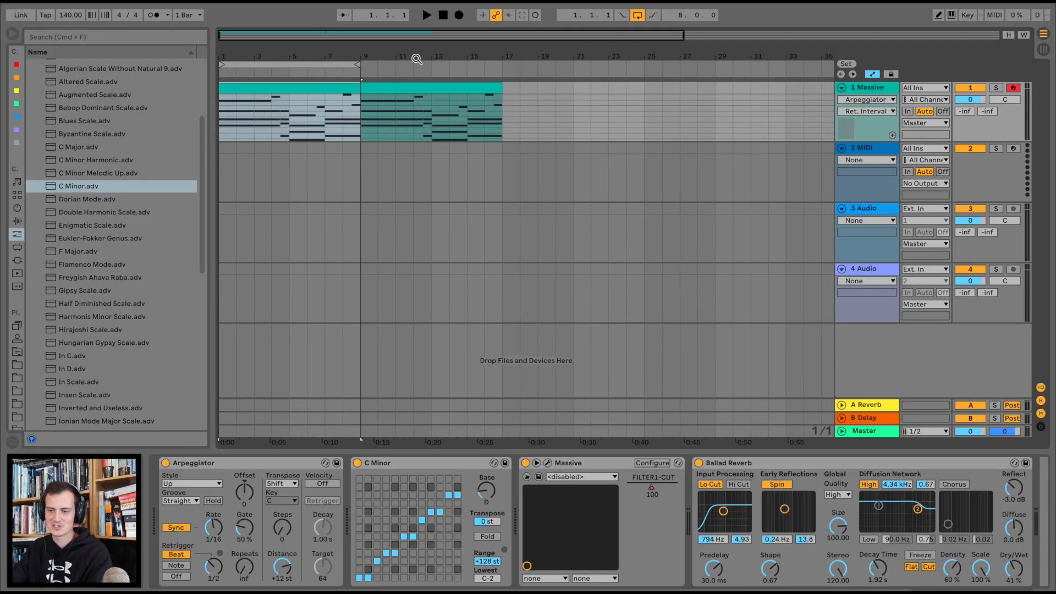
Copy both clips and the Massive instrument from the first track onto the 2 MIDI track.
click(407, 87)
shift+click(293, 88)
drag(294, 88, 294, 148)
click(879, 87)
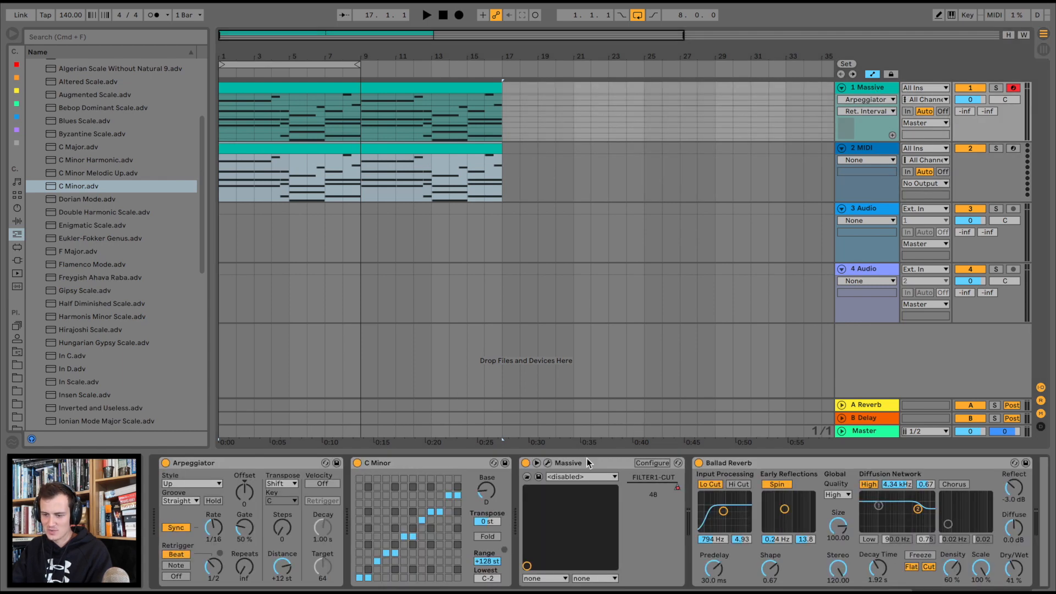
drag(603, 466, 347, 149)
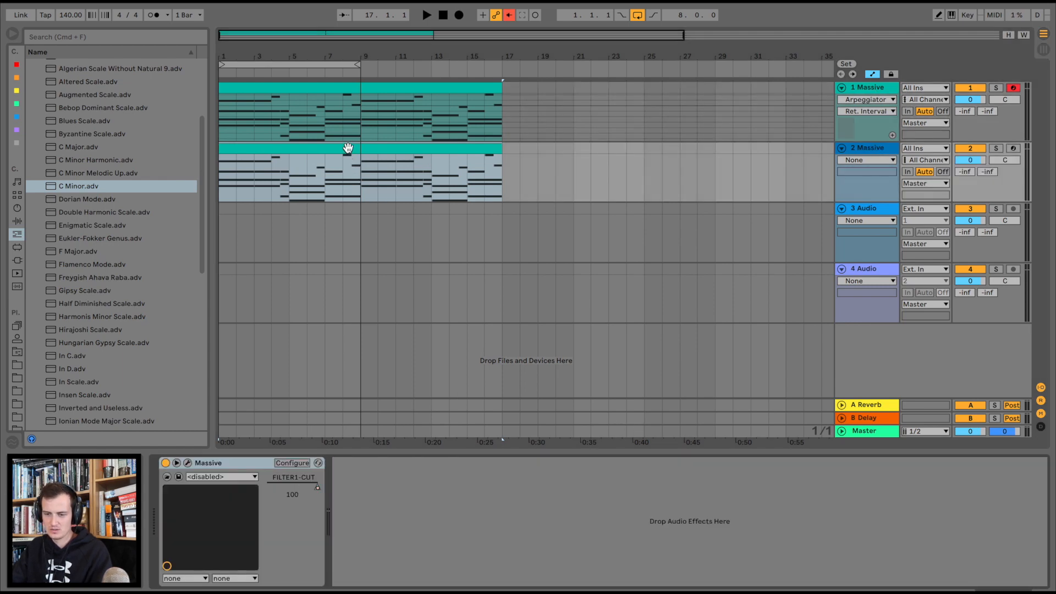
Solo the second track and rename it Fast Arp, and rename the first track Slow Arp.
click(996, 149)
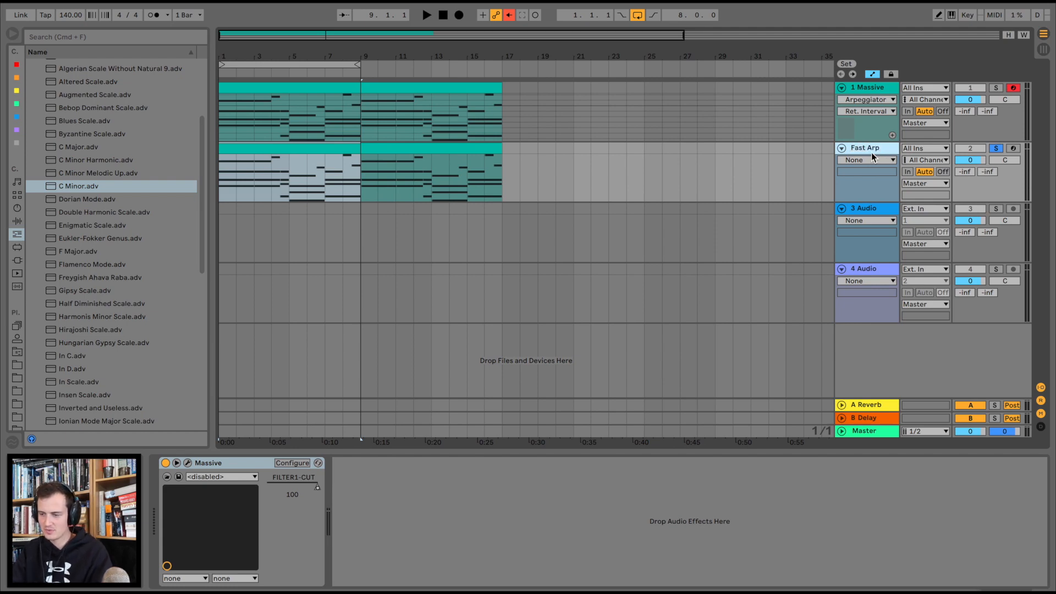
click(875, 88)
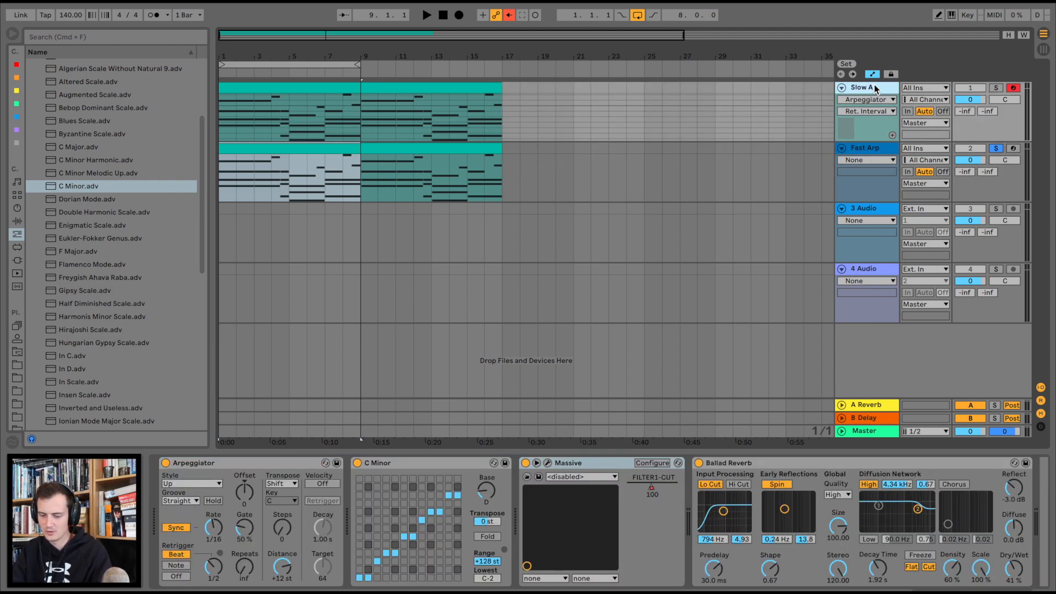
Copy the Arpeggiator and C Minor scale devices from the Slow Arp track to the Fast Arp track.
click(866, 148)
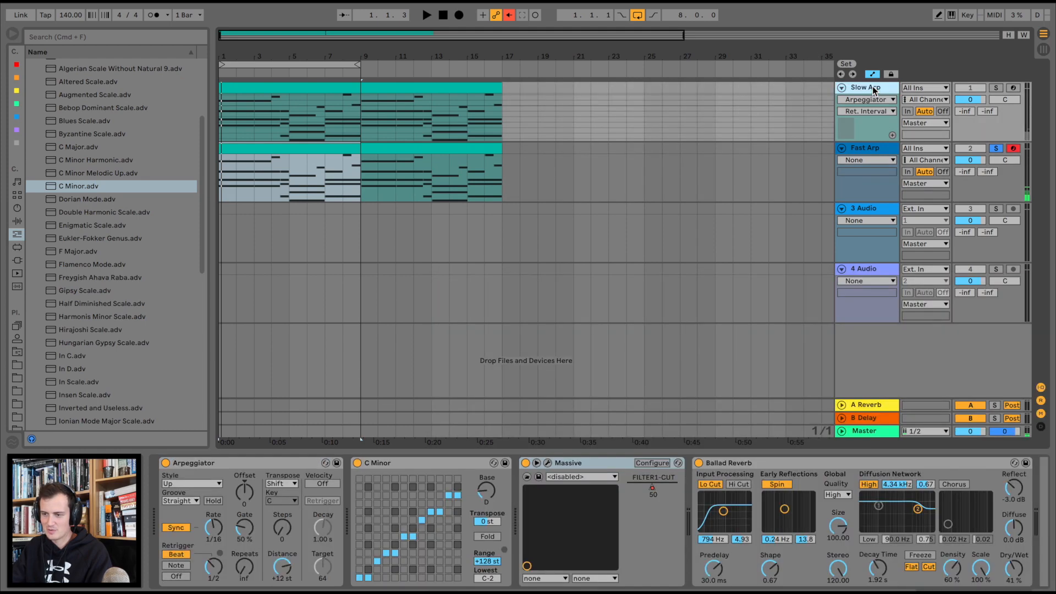
click(256, 463)
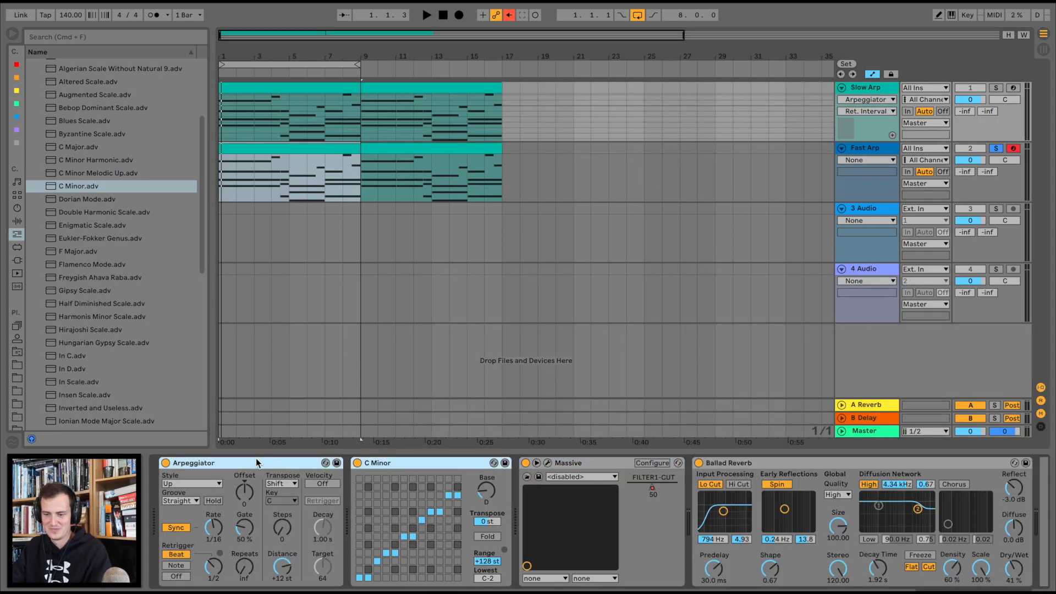
drag(283, 186, 282, 186)
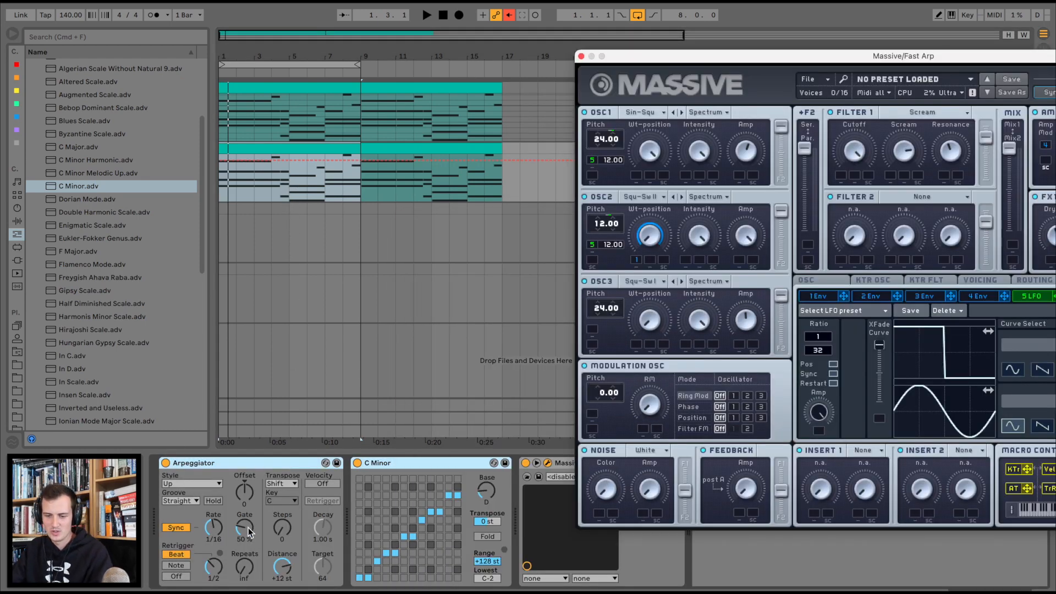
Set the Fast Arp track's Arpeggiator rate to 1/32 while playing the loop, trying 1/24 first.
drag(220, 531, 220, 522)
key(space)
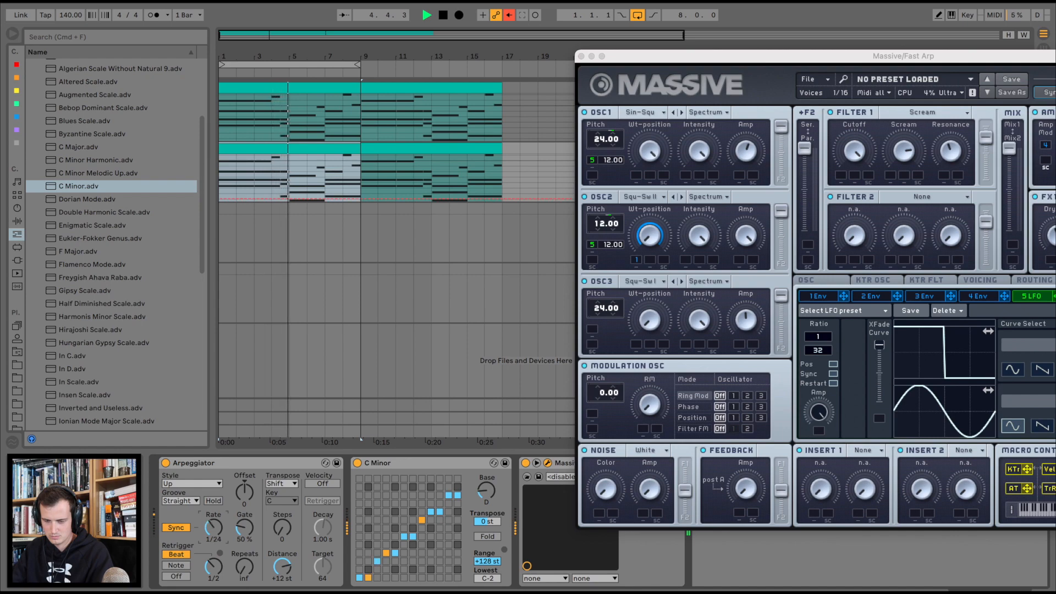
drag(220, 530, 220, 526)
Browse wavetables for Oscillator 1 in the Fast Arp's Massive and settle on Polysaw I.
drag(700, 55, 280, 53)
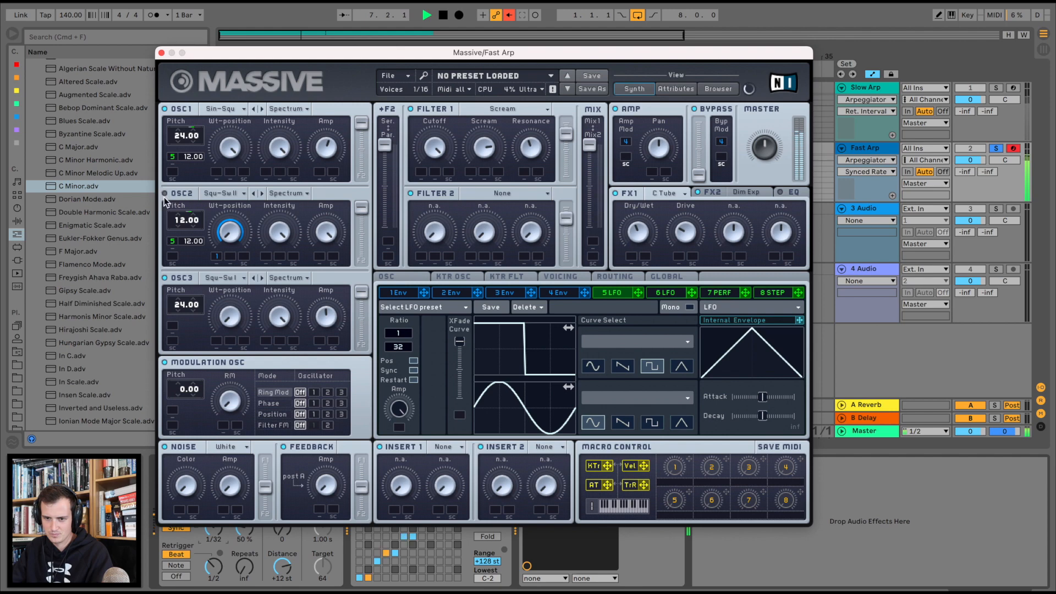
click(243, 110)
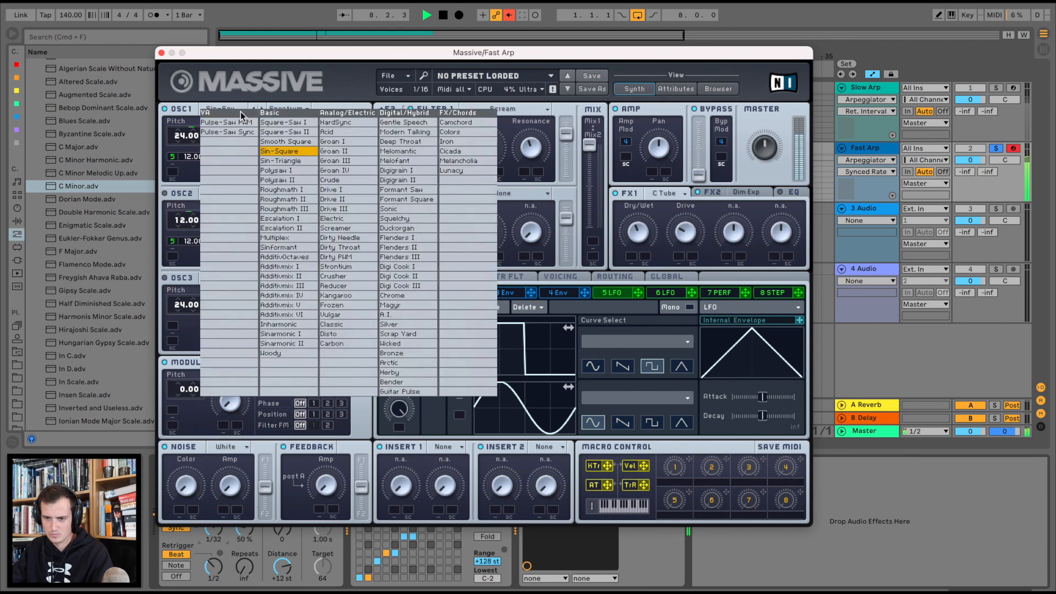
click(288, 128)
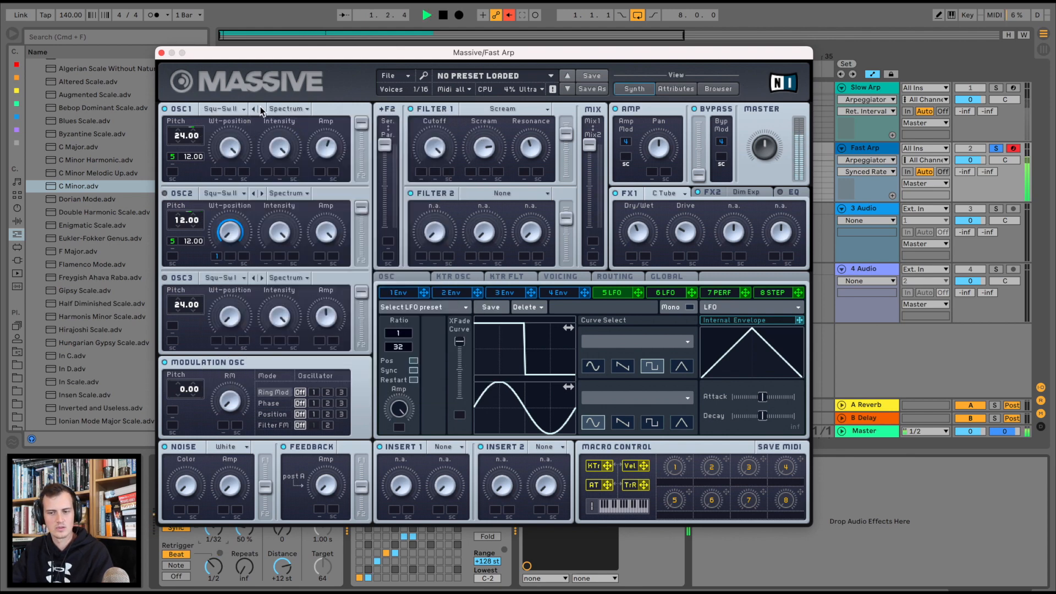
click(261, 109)
click(262, 109)
click(262, 109)
click(262, 109)
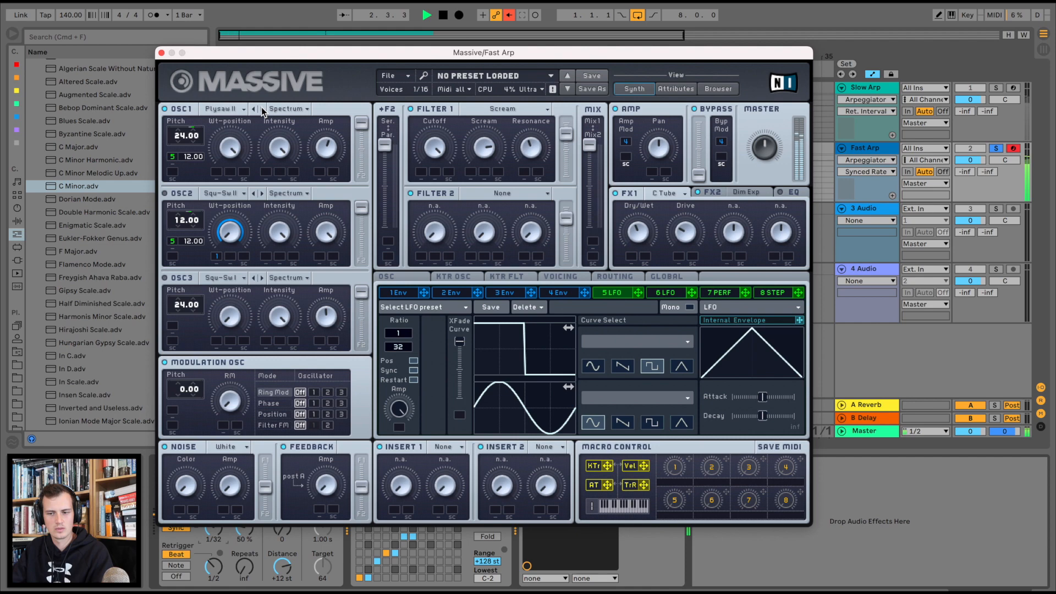
click(253, 109)
Set Oscillator 2's wavetable to Additivmix IV and adjust its amp level.
click(222, 193)
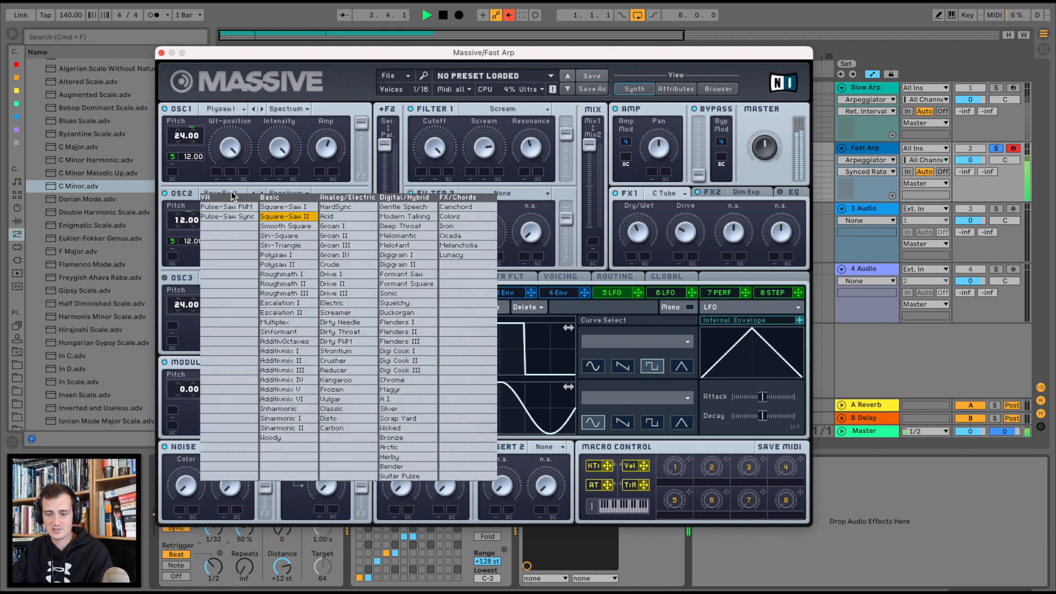
click(289, 380)
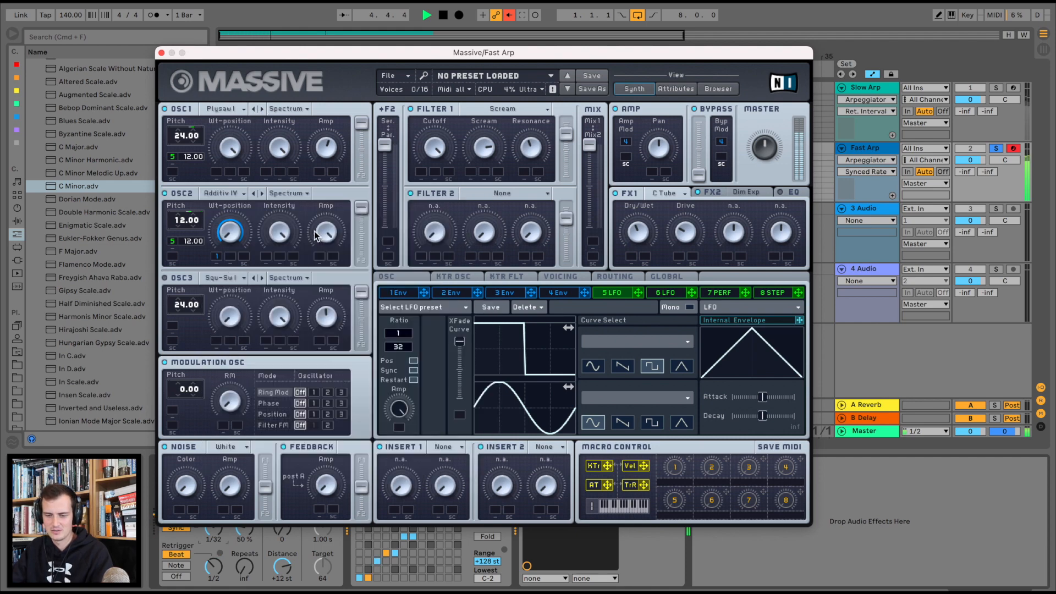
click(325, 241)
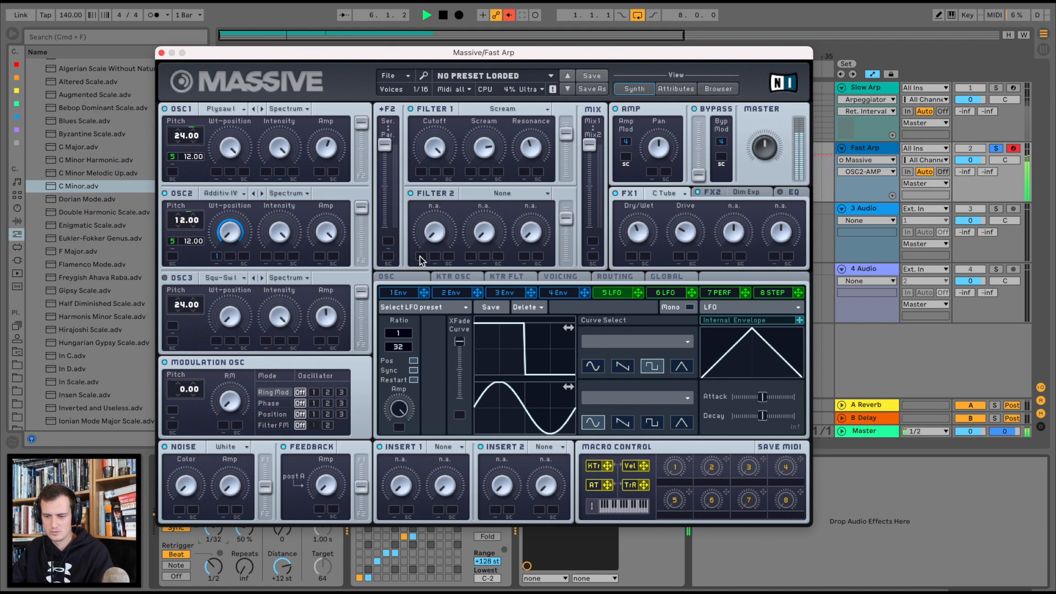
Shape Envelope 1 in the Fast Arp's Massive with minimal delay, a short attack and full attack and decay levels.
click(393, 278)
click(398, 295)
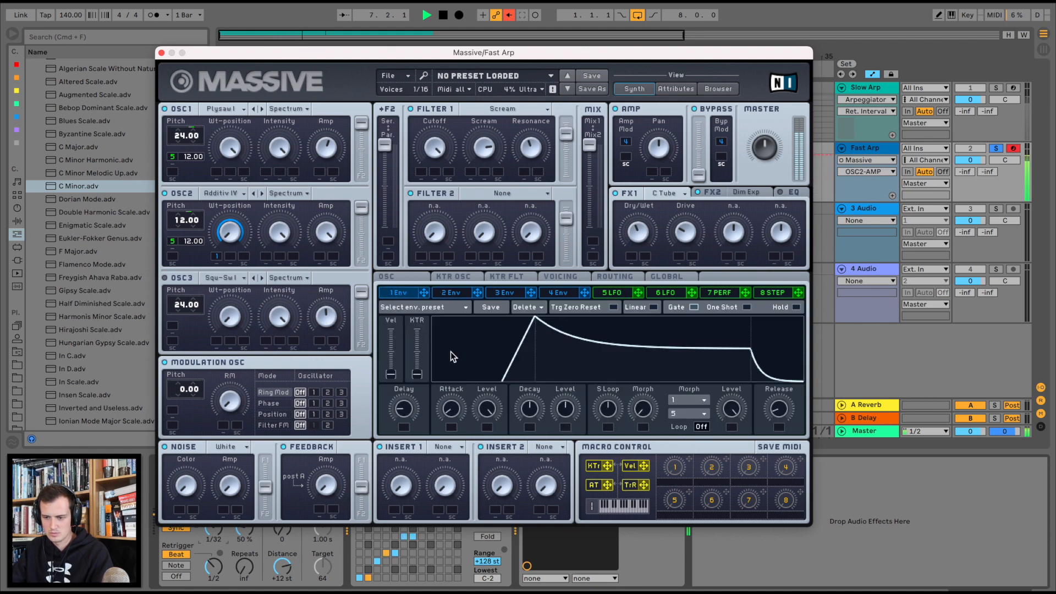
drag(405, 411, 395, 447)
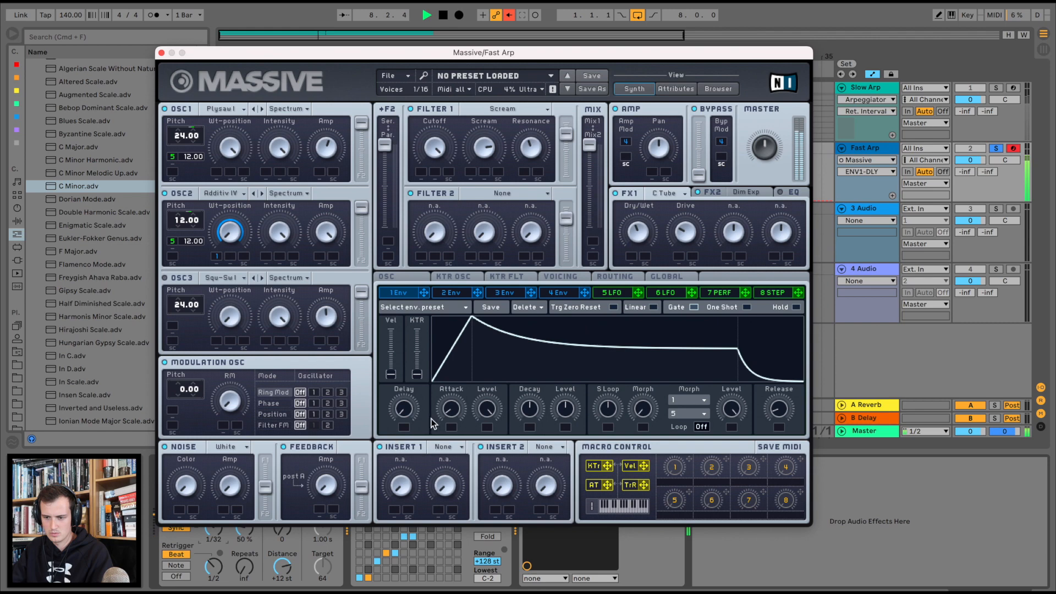
mouse_move(487, 408)
mouse_down()
mouse_move(470, 465)
mouse_move(488, 387)
mouse_up()
drag(573, 410, 575, 313)
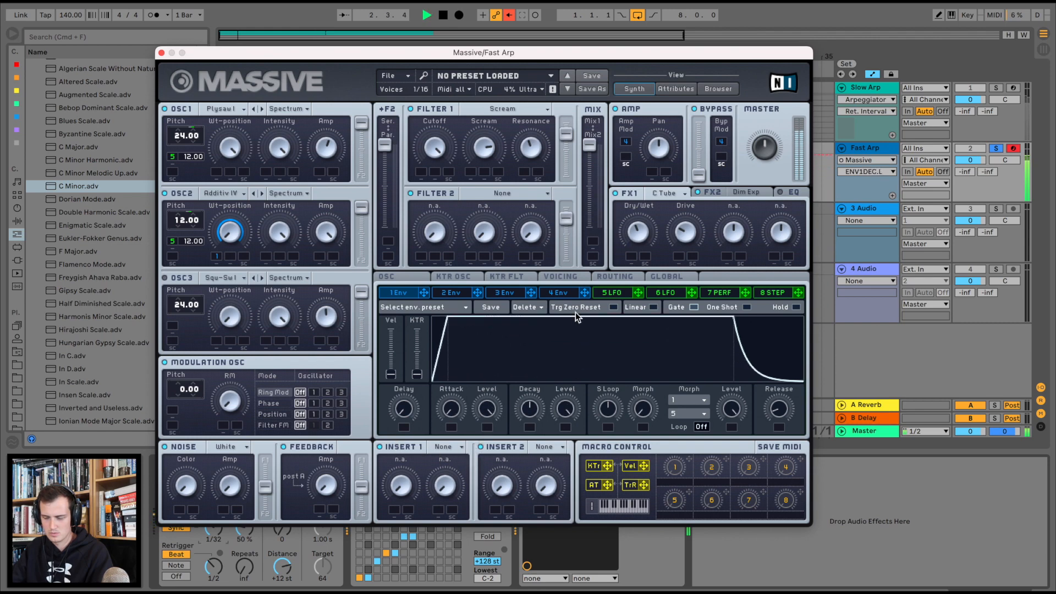
drag(450, 410, 431, 431)
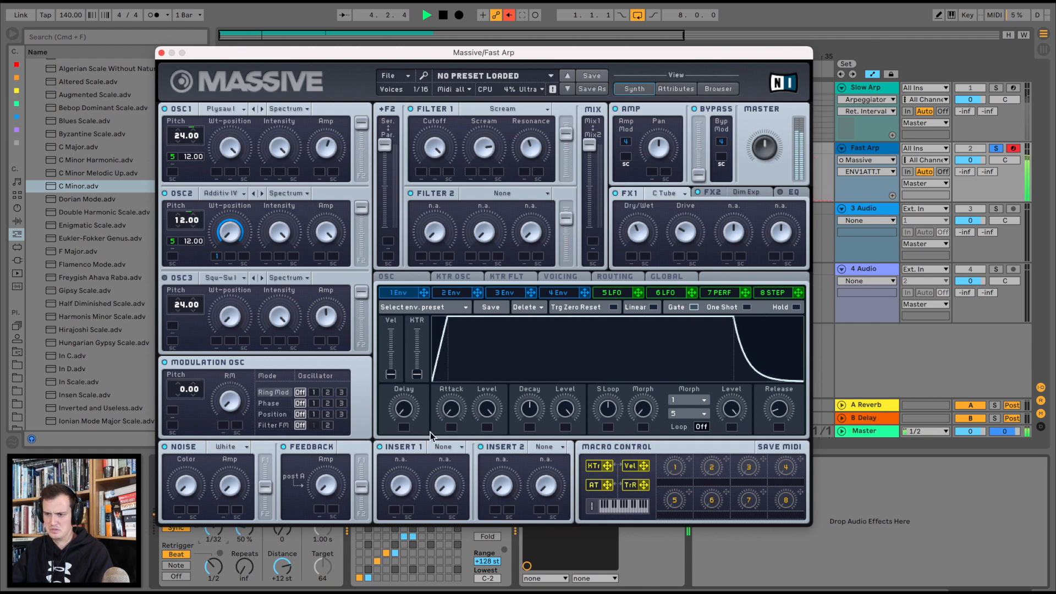
Enable Massive's EQ and adjust its boost and high shelf, then stop playback.
click(790, 193)
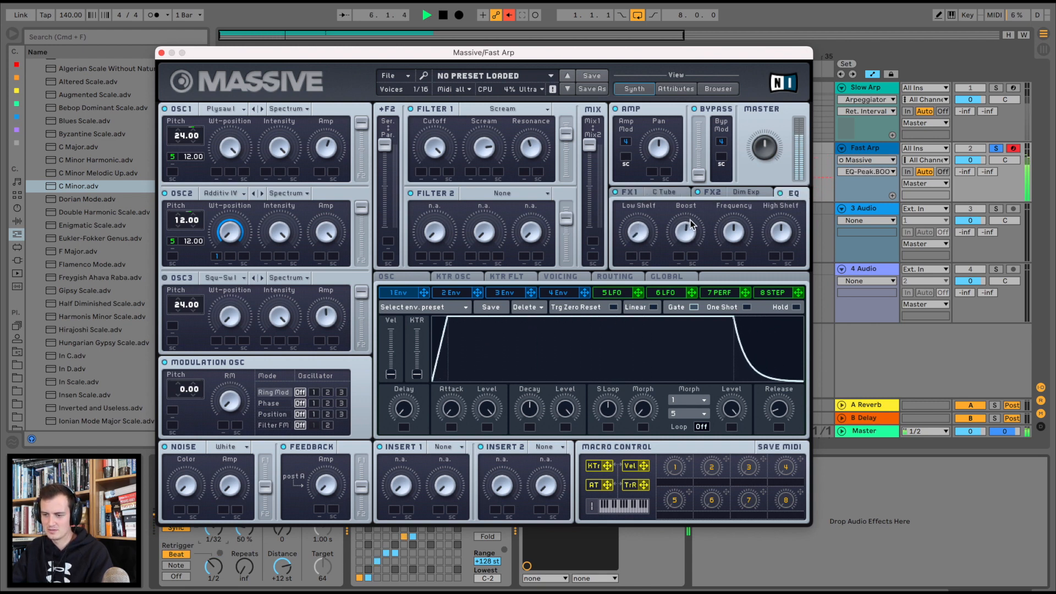
click(781, 226)
key(space)
Assign LFO 6 to Filter 1's cutoff, tempo-sync it at a 1/1 ratio and adjust the cutoff.
click(665, 293)
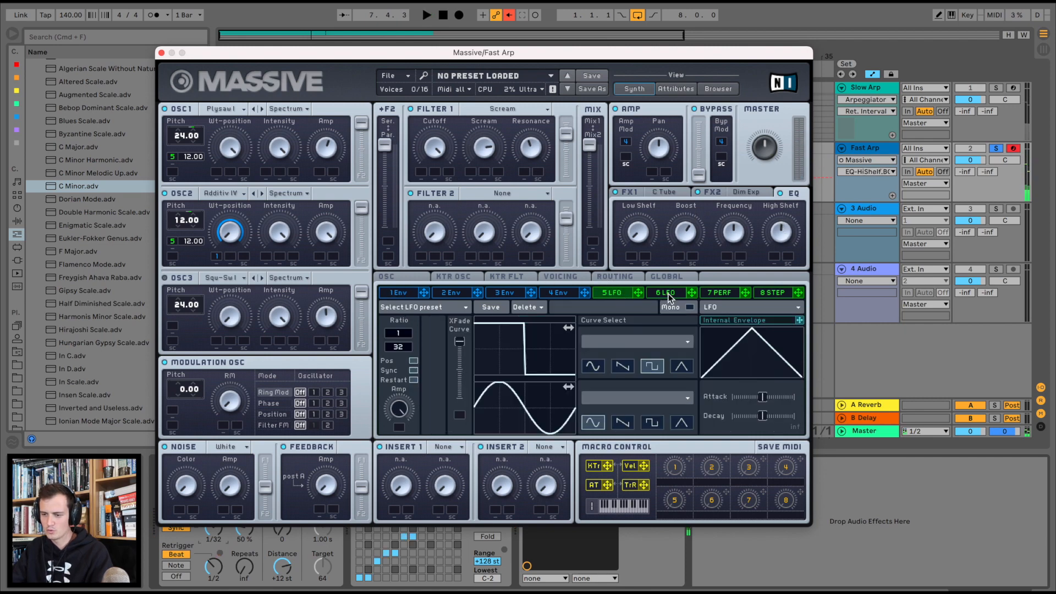
drag(692, 294, 442, 138)
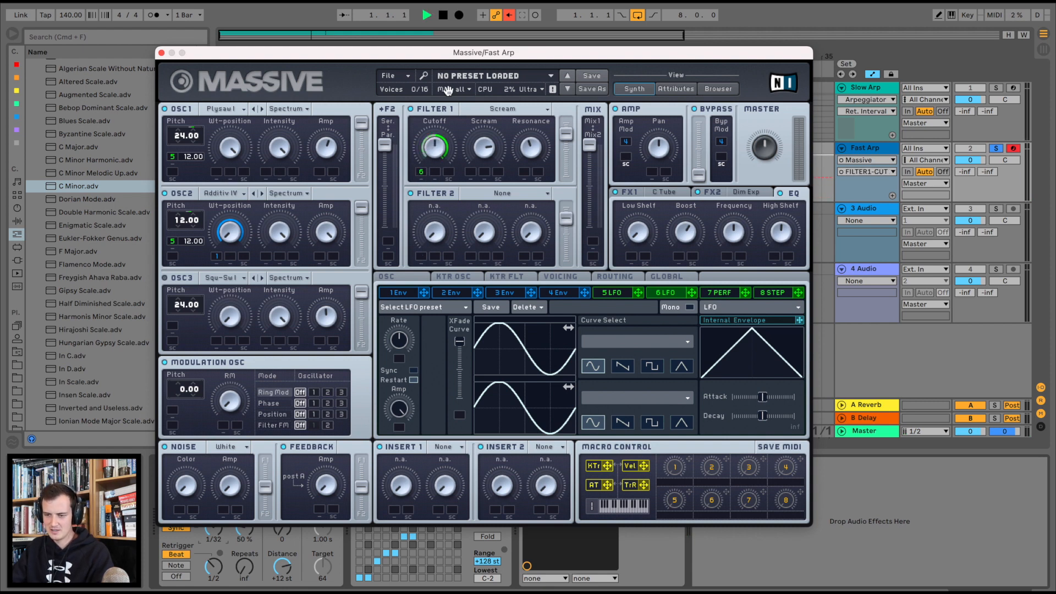
click(414, 370)
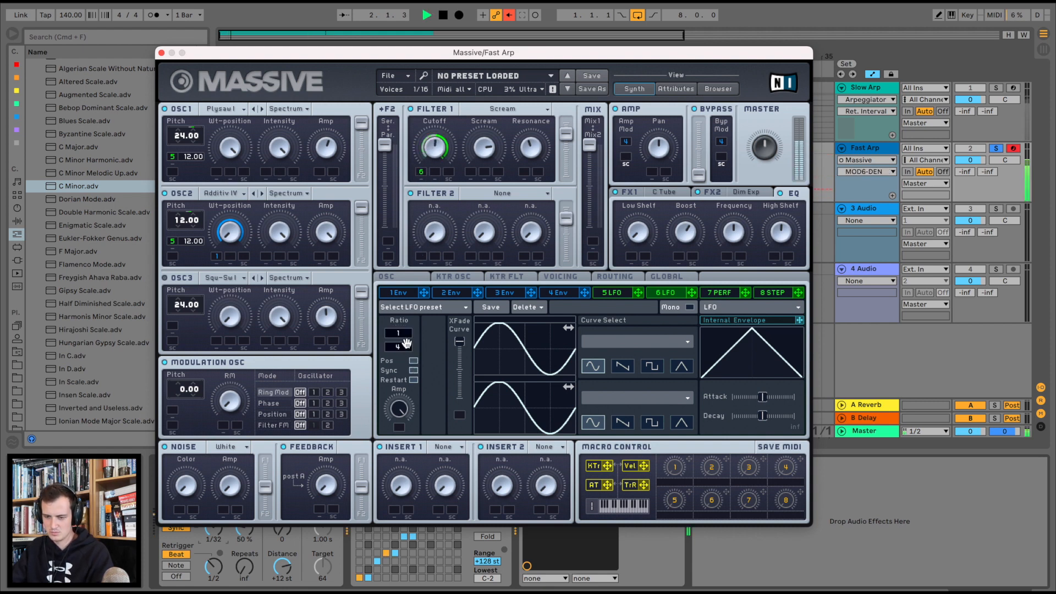
click(434, 159)
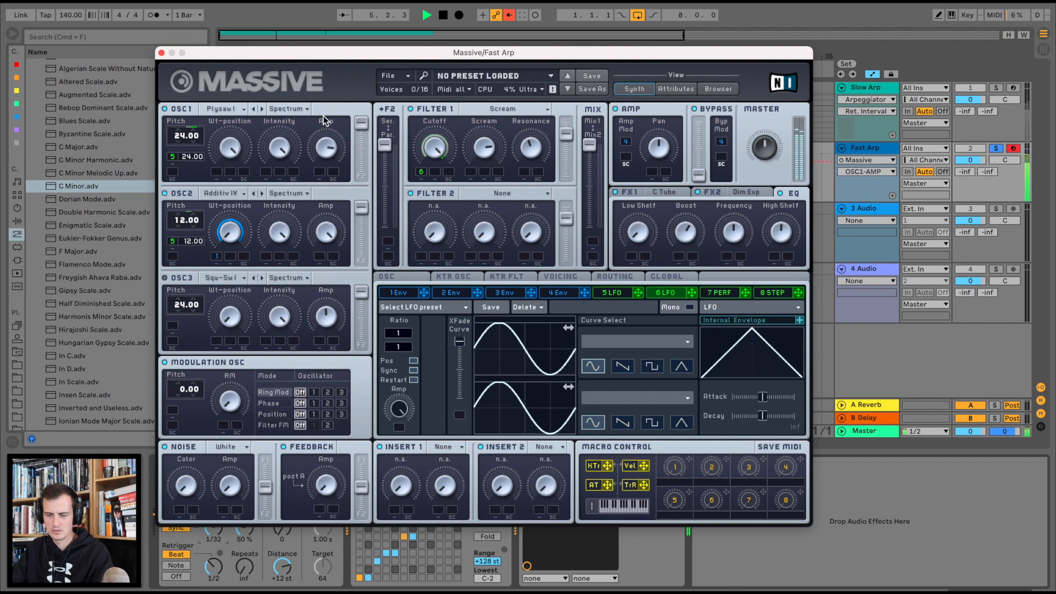
Step through Oscillator 2's wavetables to Woody and review the FX2 Dimension Expander and FX1 Classic Tube settings.
click(259, 193)
click(259, 193)
click(259, 192)
click(259, 192)
click(259, 193)
click(259, 193)
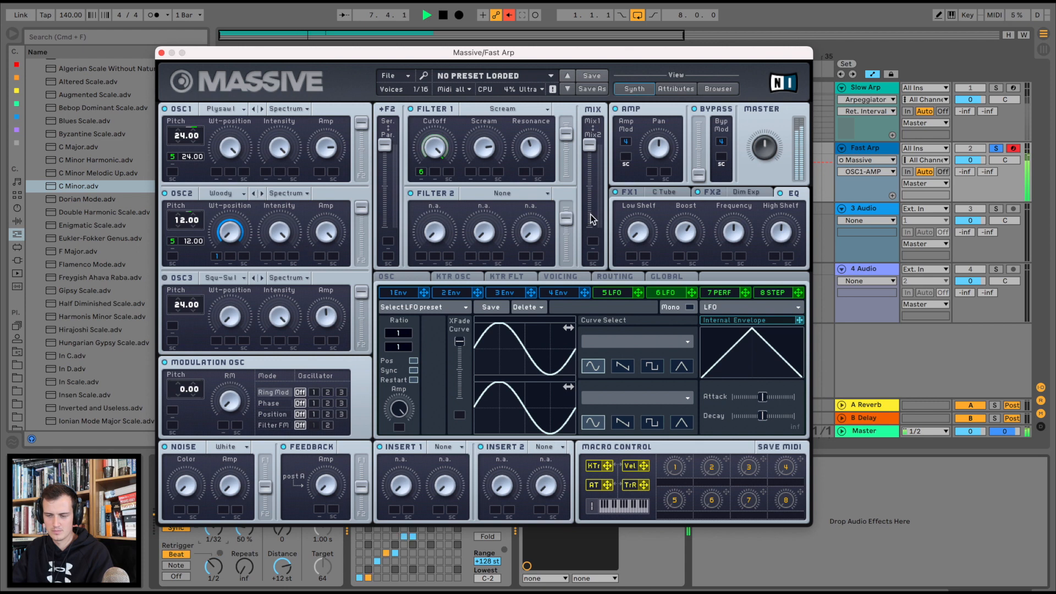
click(749, 194)
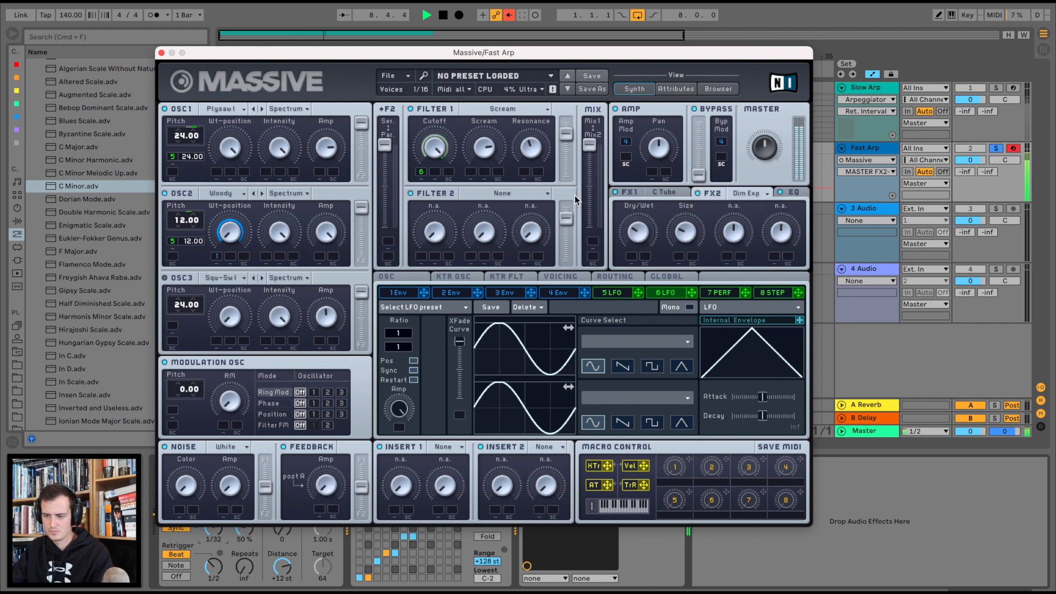
click(627, 192)
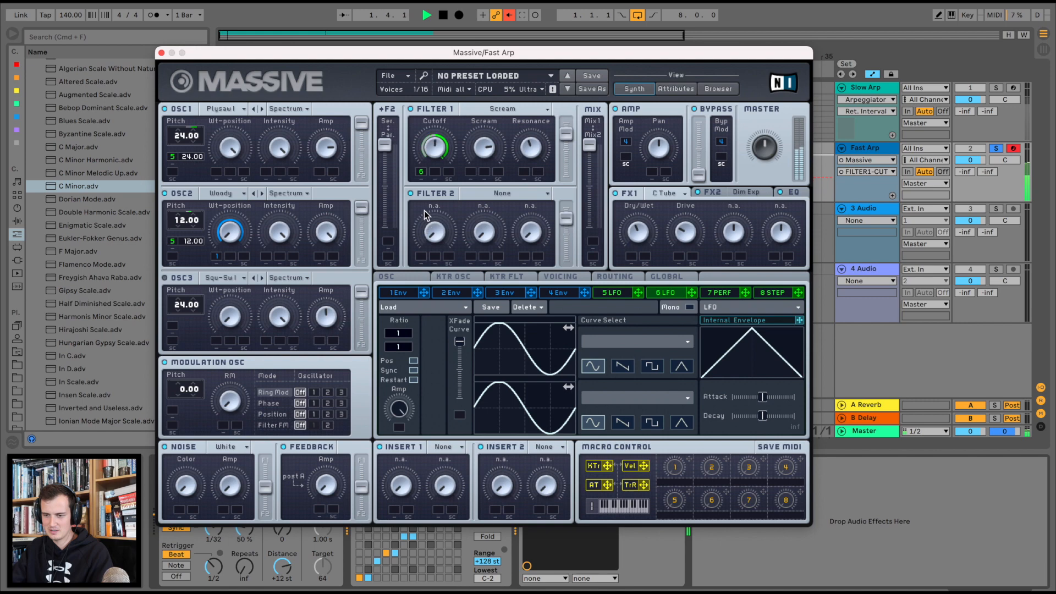
Stop playback, remove the LFO 6 modulation from Filter 1's cutoff and close the Massive window.
key(space)
right_click(421, 173)
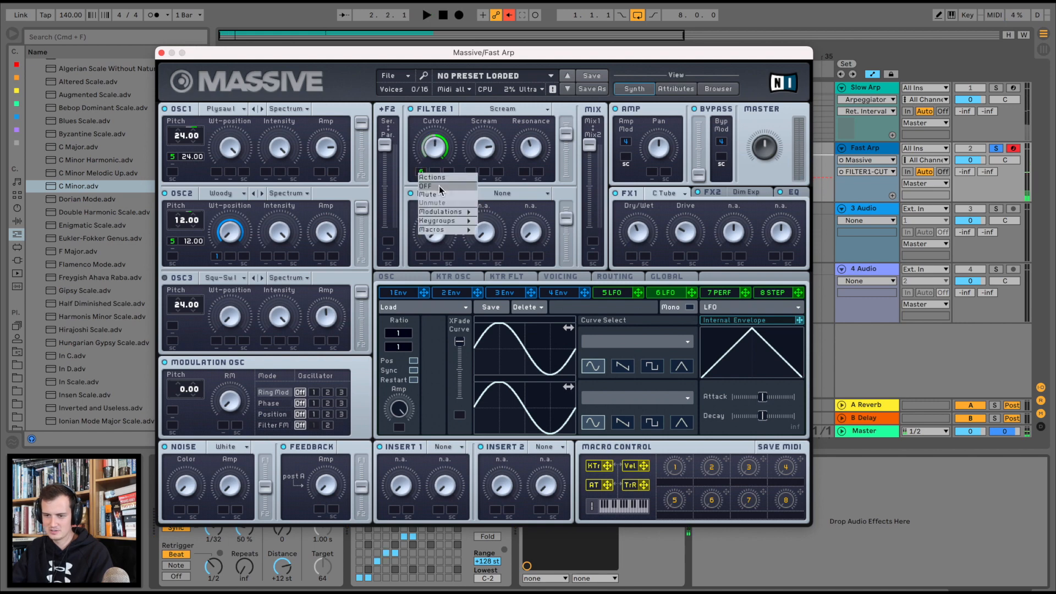
click(439, 186)
click(162, 53)
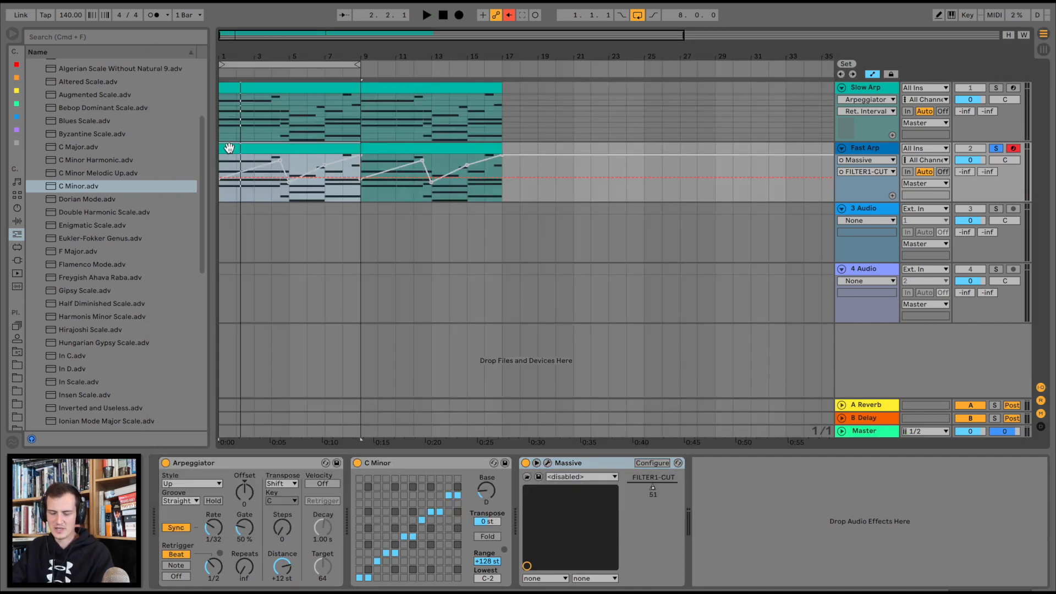
Add an Auto Filter to the Fast Arp track, switch it to high-pass and set its frequency to 11.3 kHz.
click(16, 220)
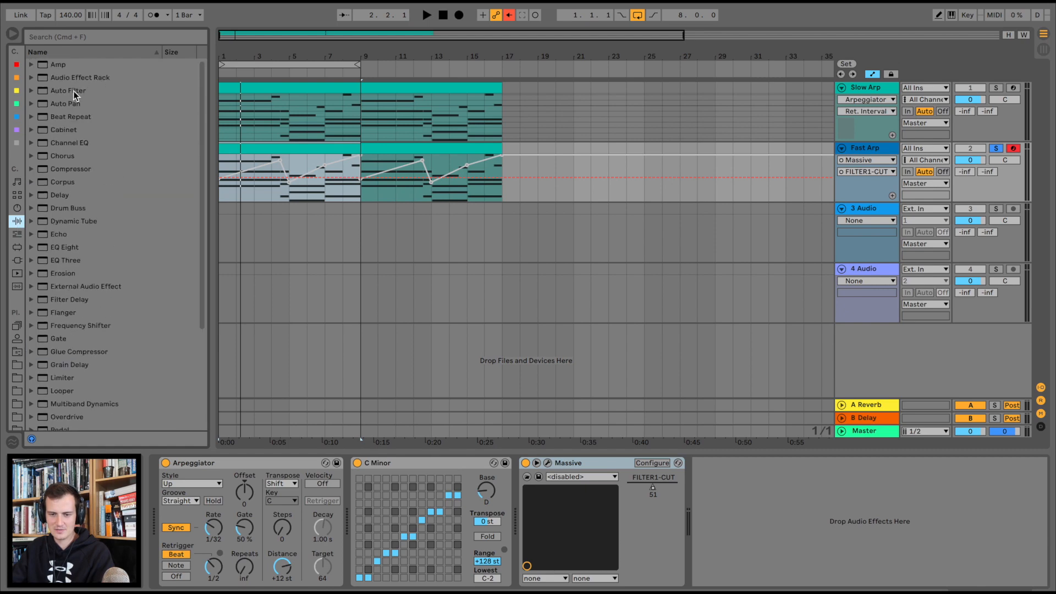
click(73, 91)
drag(72, 92, 253, 544)
click(755, 553)
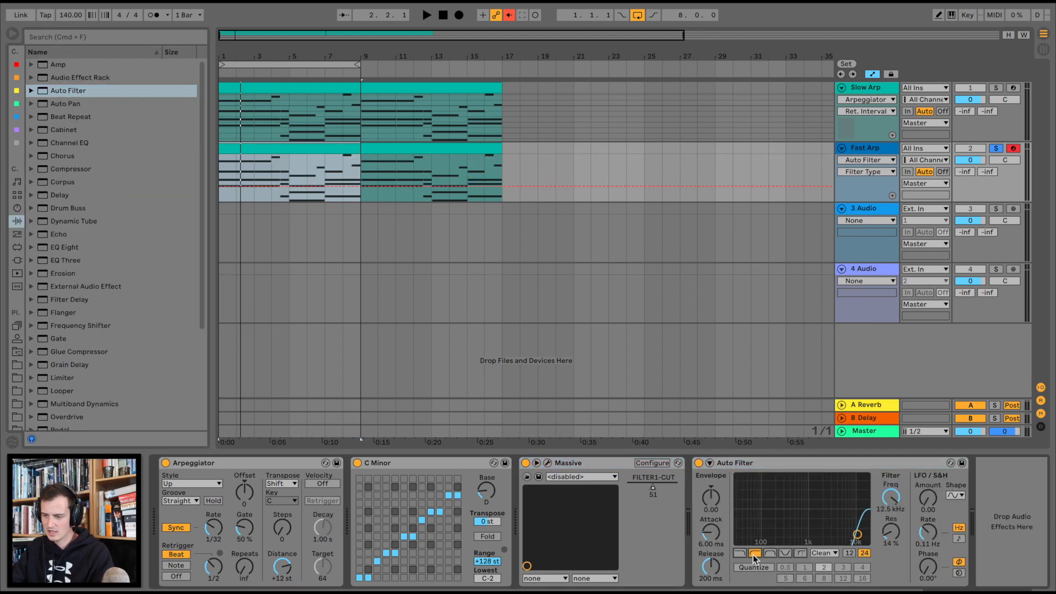
click(887, 500)
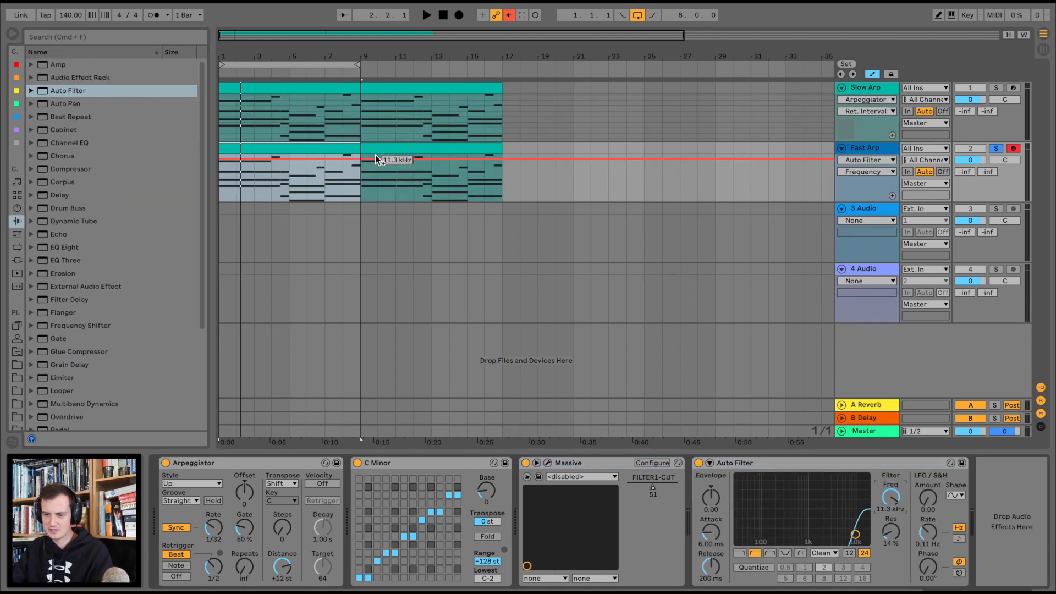
Delete the first eight-bar clip on the Fast Arp track, resume playback and unsolo the track.
click(358, 151)
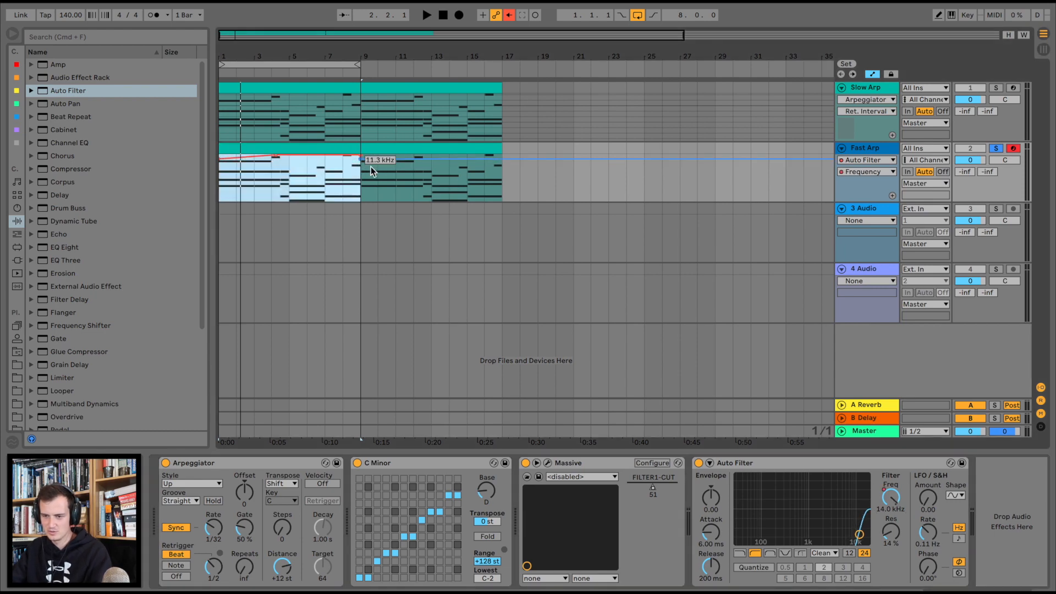
click(316, 146)
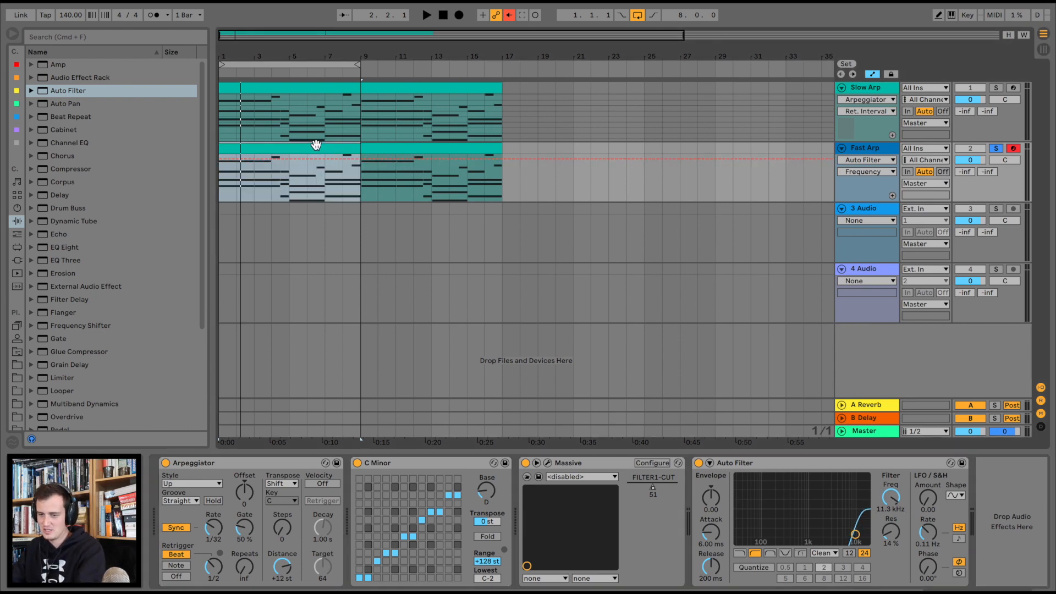
key(Delete)
click(346, 173)
key(space)
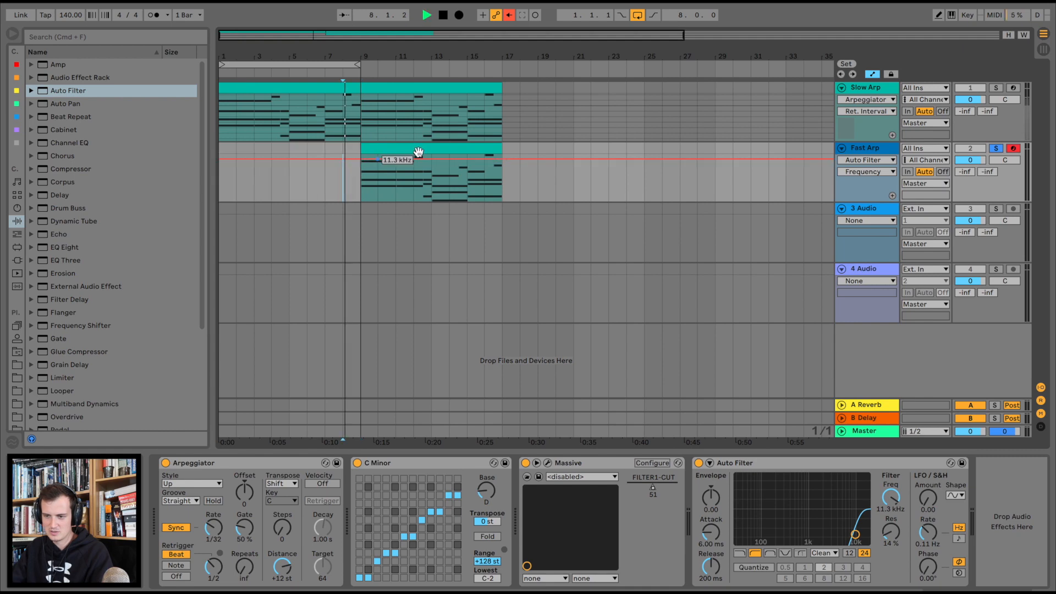
click(998, 148)
Raise the Fast Arp's Auto Filter frequency automation line to 19.9 kHz and turn off loop playback.
drag(363, 159, 363, 153)
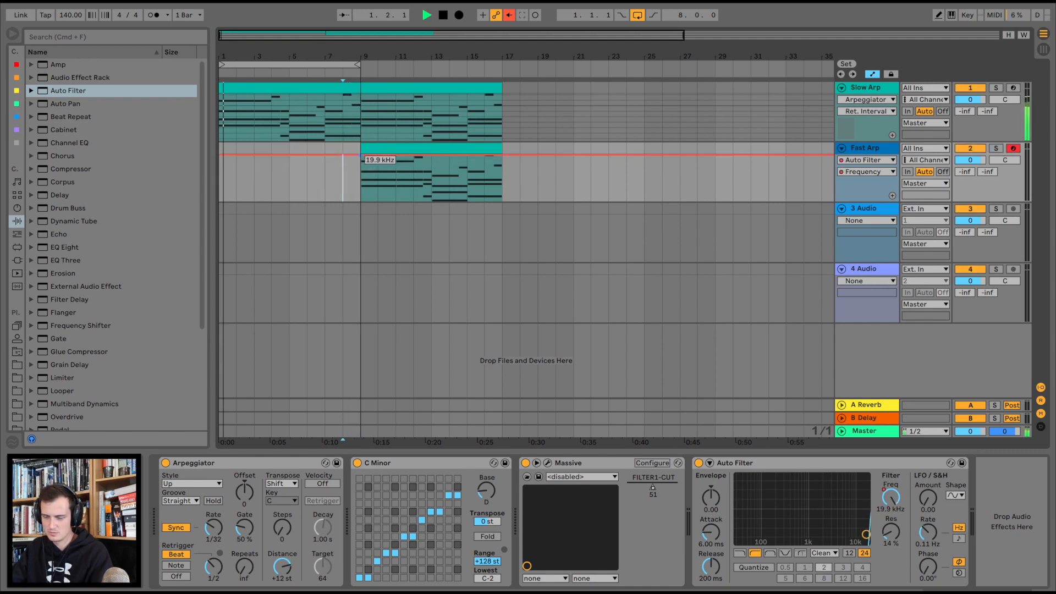
key(space)
click(637, 15)
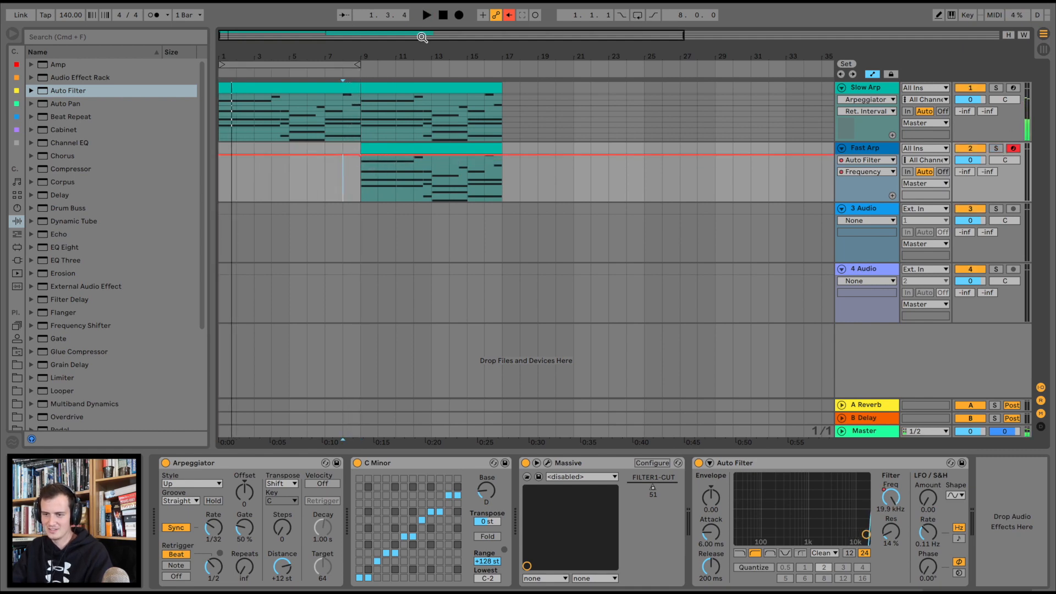
click(351, 74)
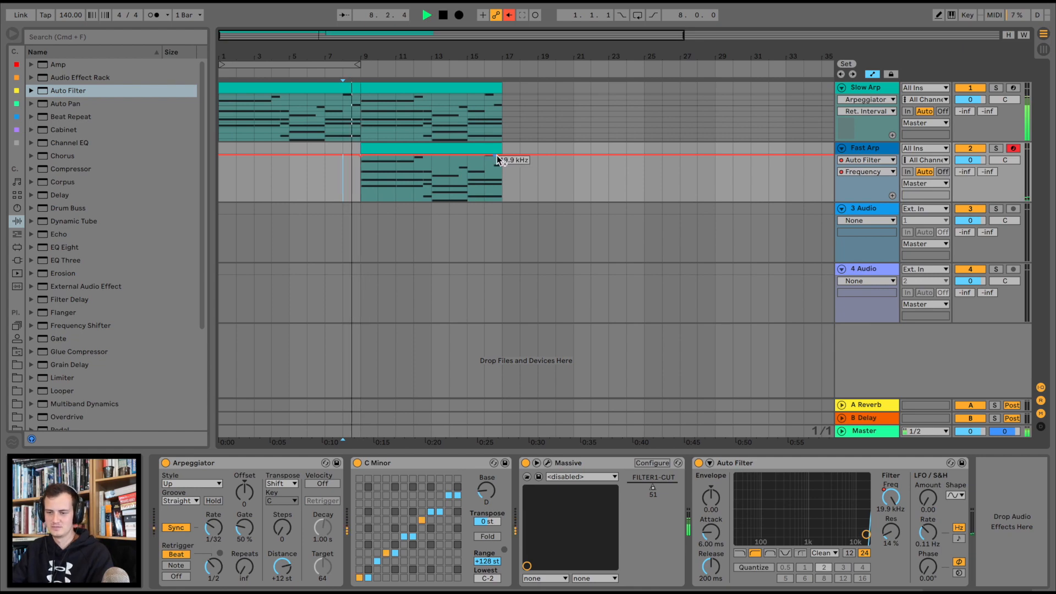
Shape the filter frequency automation to fall to about 3.69 kHz at bar 13 and lower still by bar 17.
click(420, 156)
mouse_move(430, 157)
mouse_down()
mouse_move(431, 165)
mouse_move(420, 157)
mouse_move(431, 167)
mouse_up()
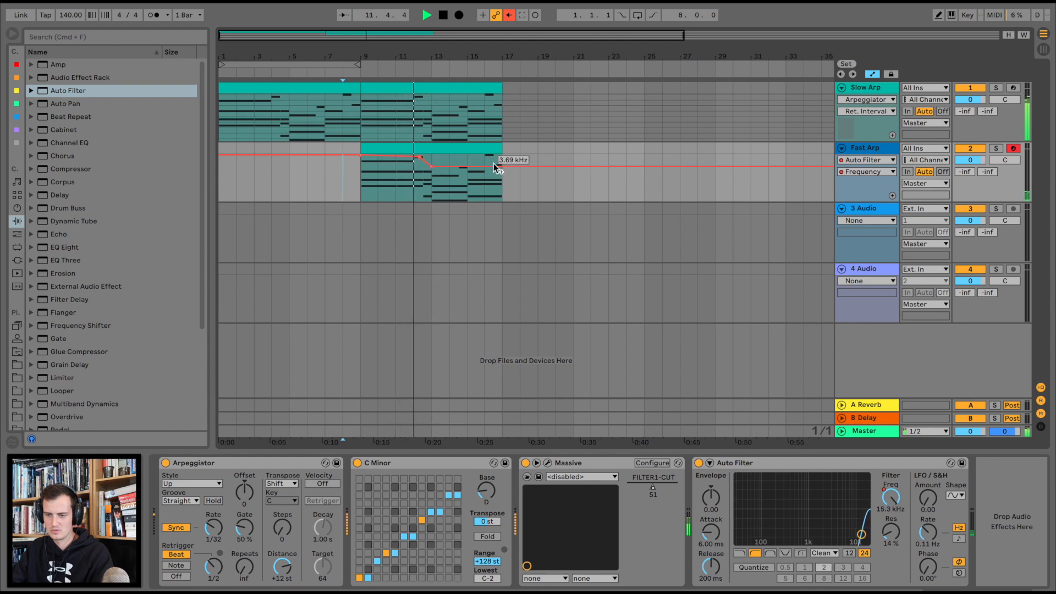
drag(501, 166, 501, 181)
Set the Auto Filter's resonance to 25% and raise the frequency automation's end point at bar 17 to about 2.48 kHz.
drag(891, 532, 891, 524)
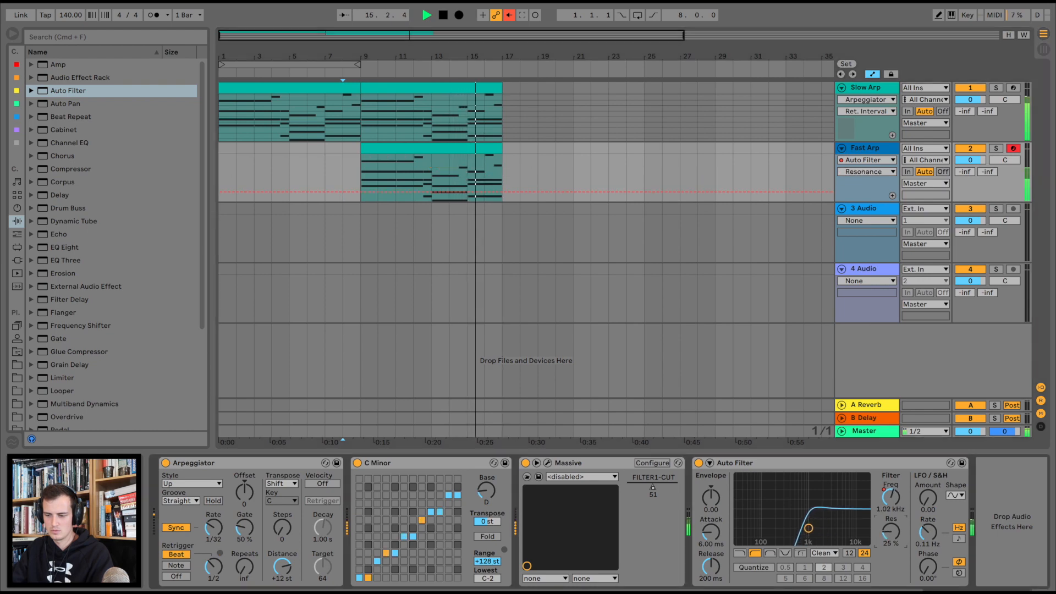
click(891, 497)
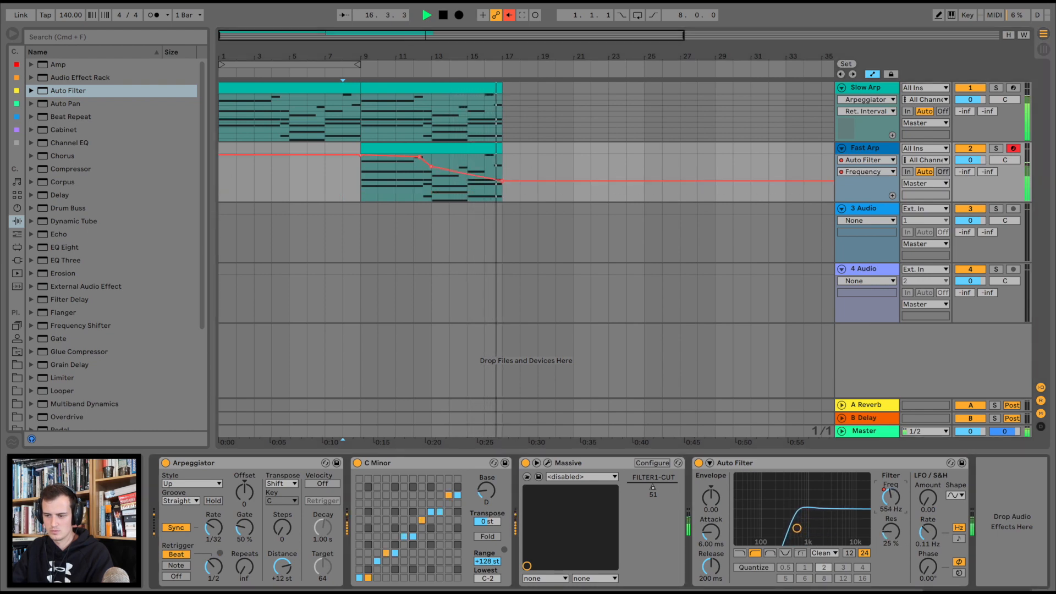
key(space)
mouse_move(501, 181)
mouse_down()
mouse_move(501, 171)
mouse_move(476, 165)
mouse_move(502, 169)
mouse_up()
click(444, 183)
key(space)
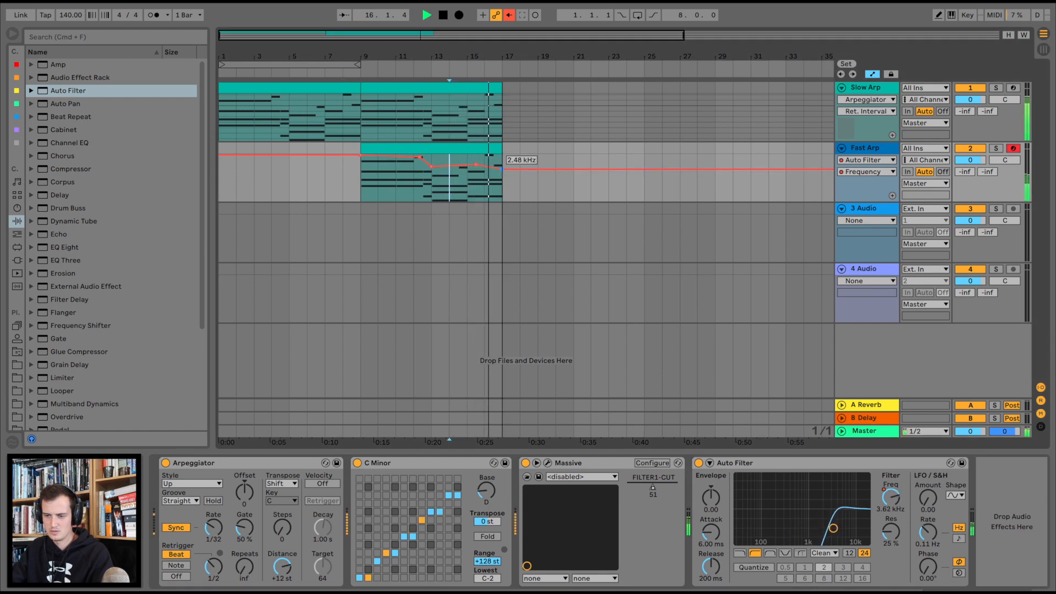
Raise the Fast Arp track's Reverb send to about -13.7 dB and play the arrangement from the start.
key(space)
drag(438, 42, 438, 26)
mouse_move(963, 177)
mouse_down()
mouse_move(970, 172)
mouse_move(968, 190)
mouse_up()
key(space)
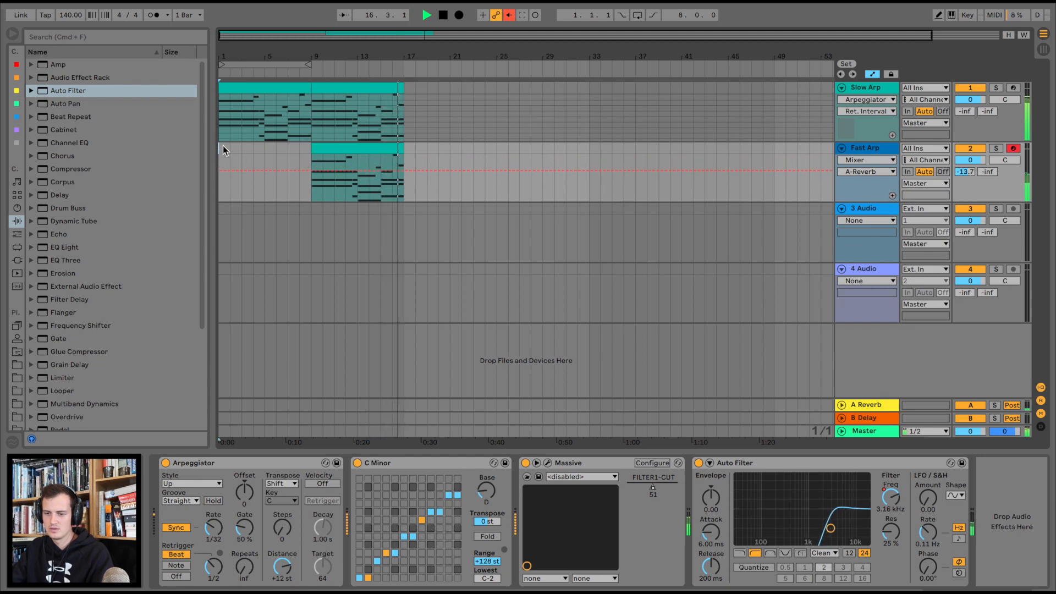
Insert a new MIDI track, load Massive on it, audition a note and close the plug-in window.
key(super+shift+t)
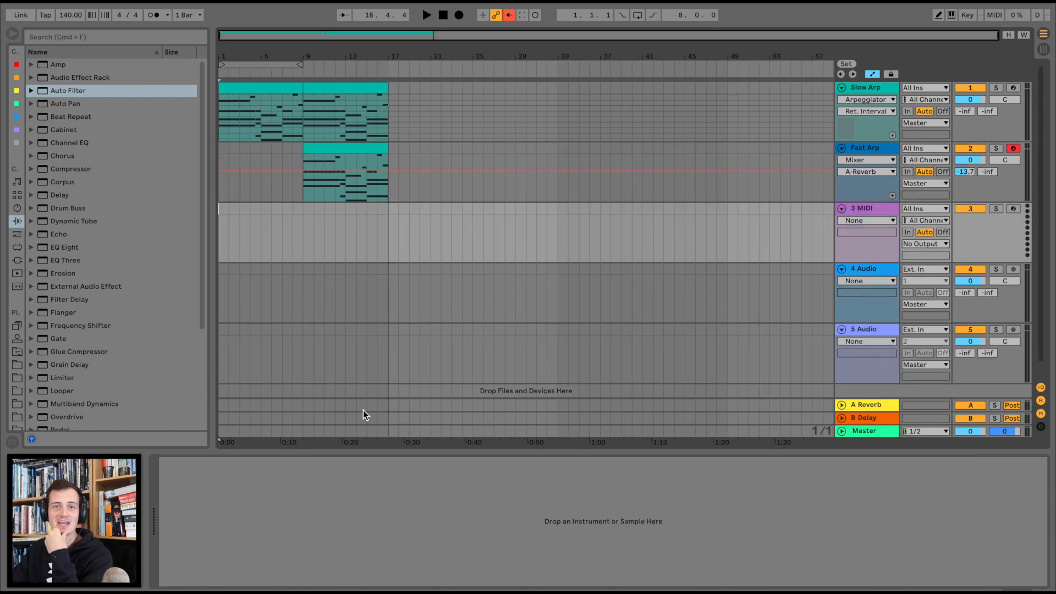
click(18, 260)
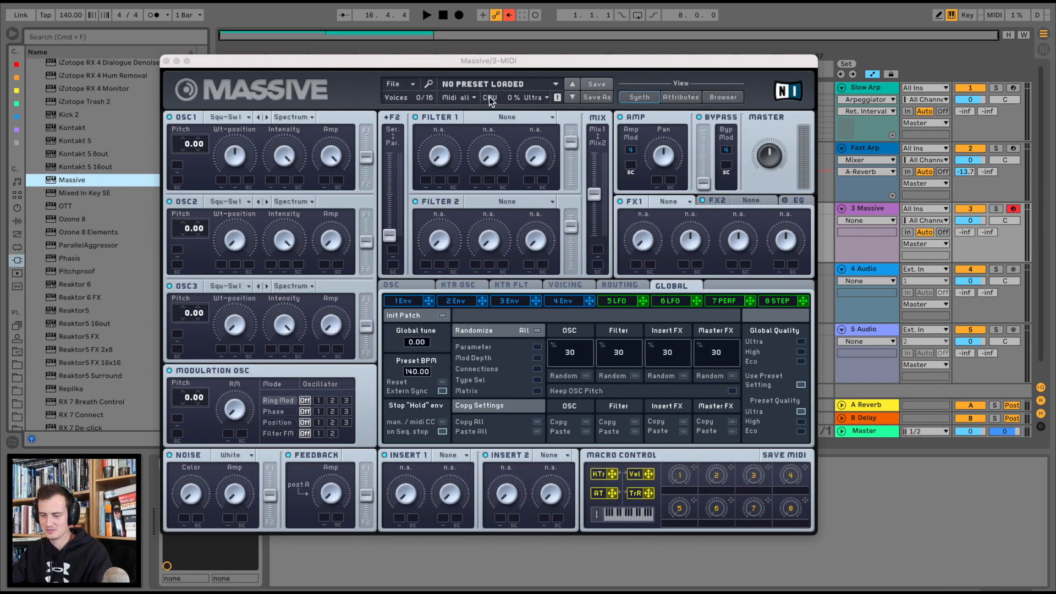
key(a)
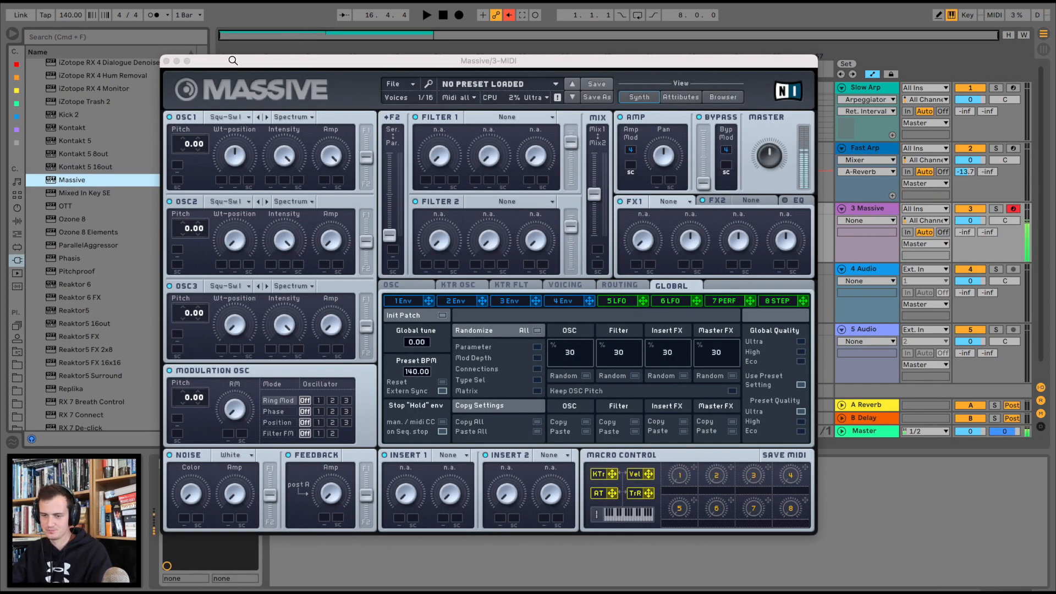
click(166, 61)
Copy the Slow Arp track's first eight-bar clip to the start of the new Massive track.
click(272, 89)
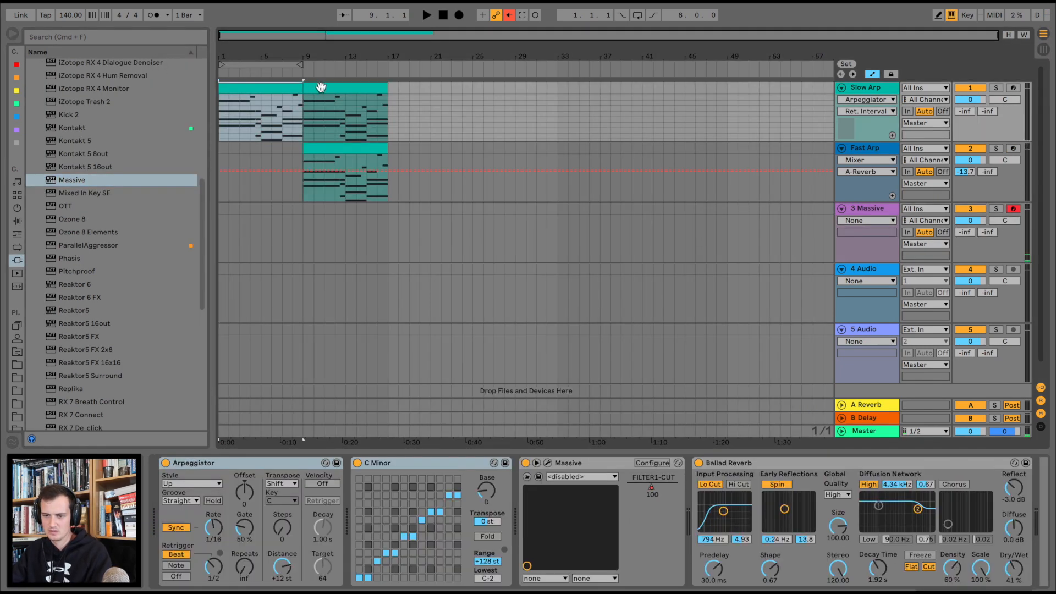
click(219, 207)
key(super+v)
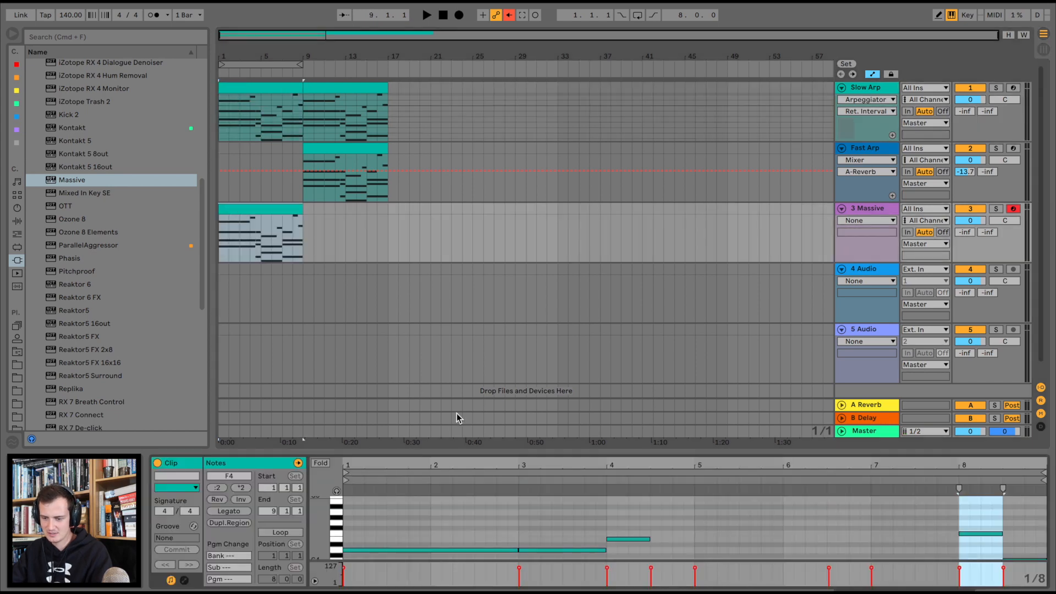
Enlarge the note editor and delete the copied clip's upper chord notes, keeping only the lowest note of each chord.
drag(495, 451, 493, 167)
drag(467, 228, 686, 323)
key(Delete)
drag(682, 230, 797, 349)
key(Delete)
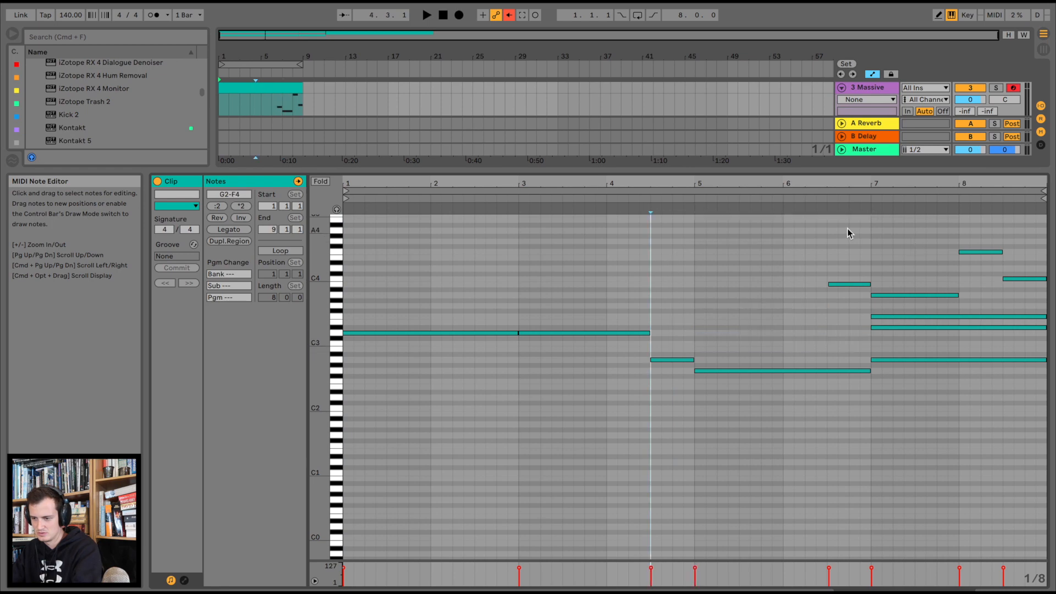
drag(848, 229, 1042, 333)
key(Delete)
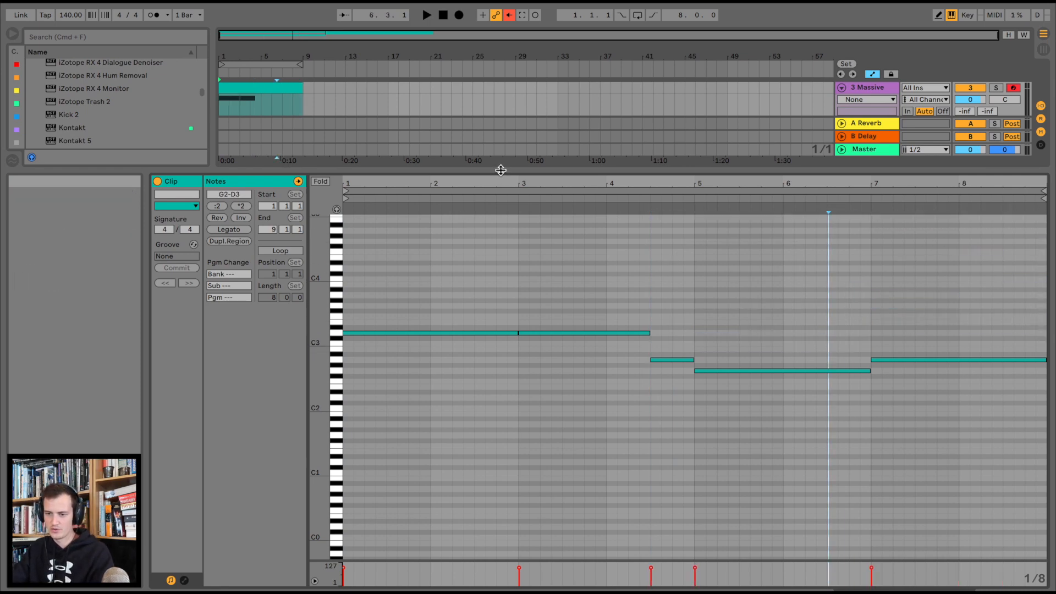
Shrink the note editor, play the third Massive track's root-note clip and open that track's Massive plug-in window.
drag(500, 170, 501, 292)
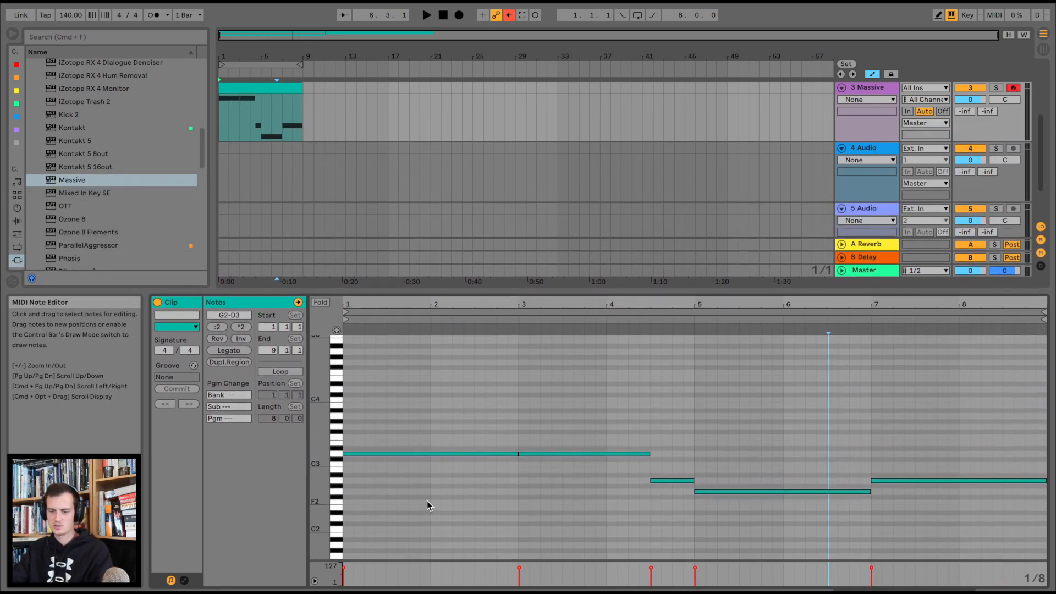
click(247, 89)
key(space)
drag(426, 292, 477, 410)
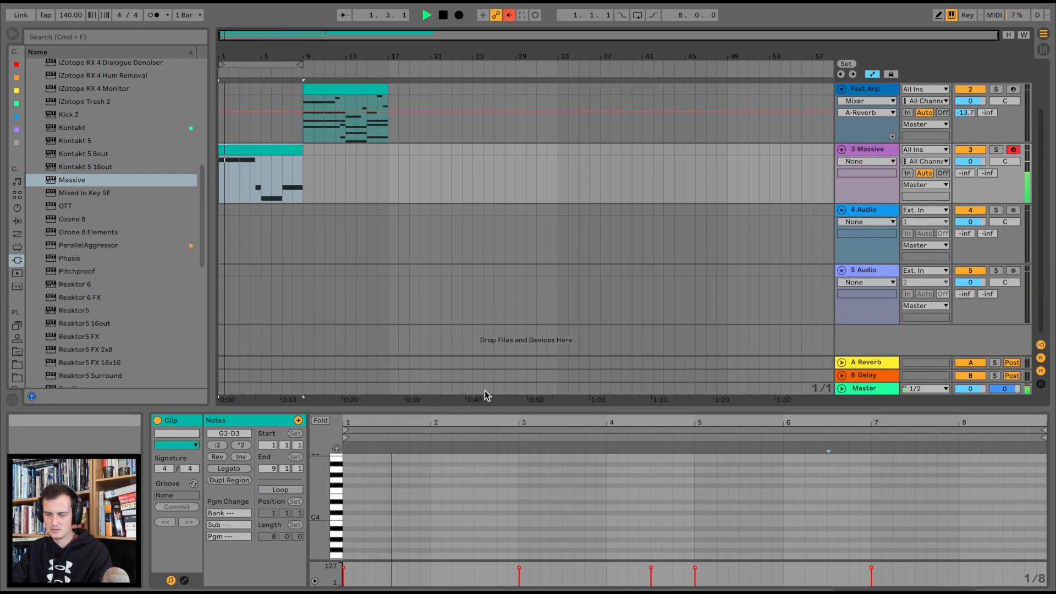
double_click(882, 151)
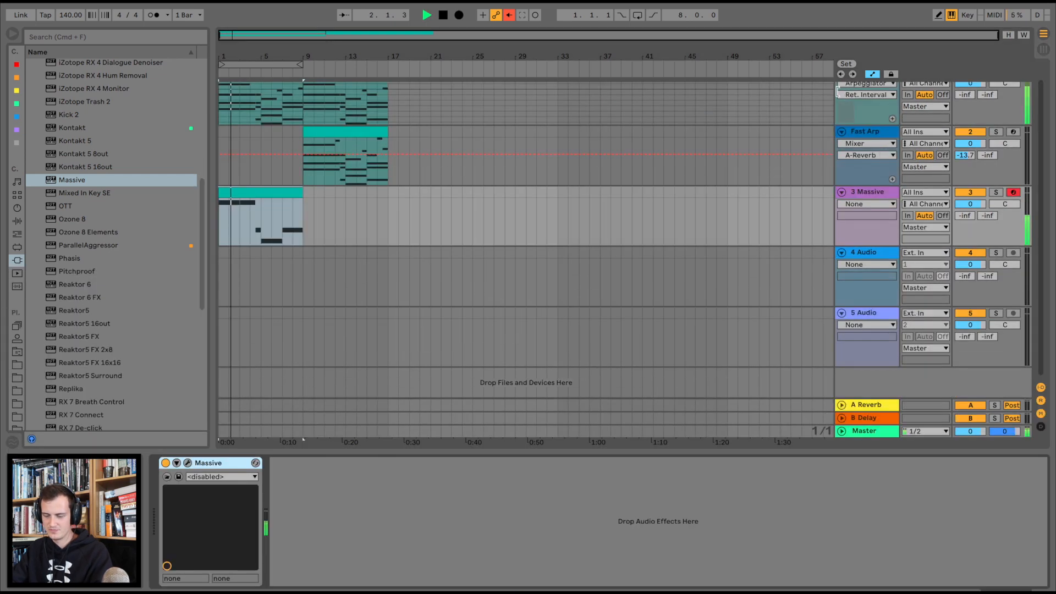
click(188, 463)
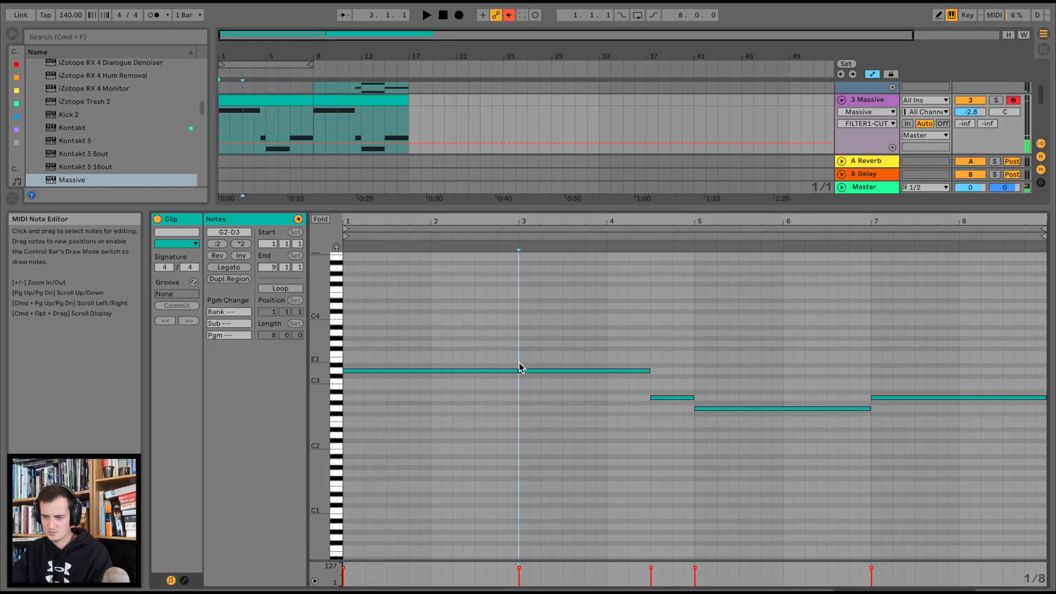
Add a D4 note spanning the first two beats of bar 4 in the root-note clip and play it back.
click(520, 362)
scroll(583, 358, up, 4)
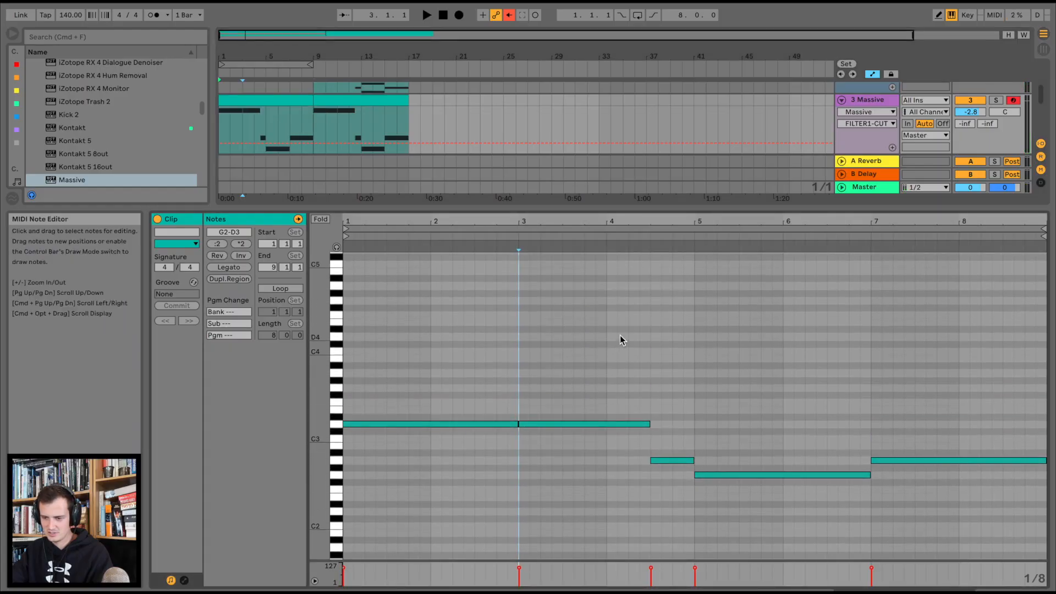
click(612, 335)
double_click(612, 336)
key(space)
drag(617, 336, 650, 337)
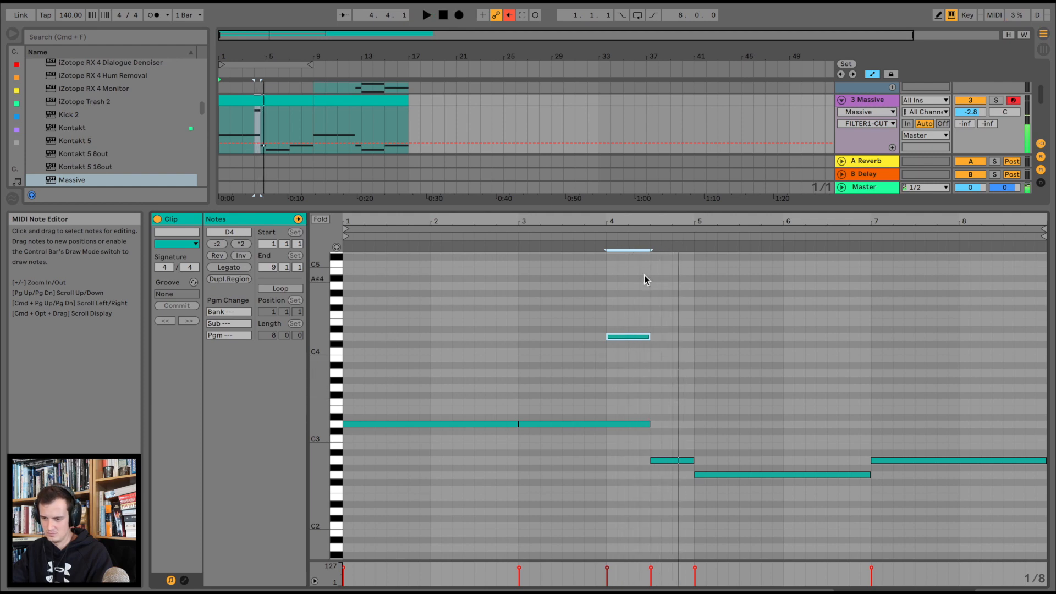
drag(678, 222, 678, 242)
click(555, 237)
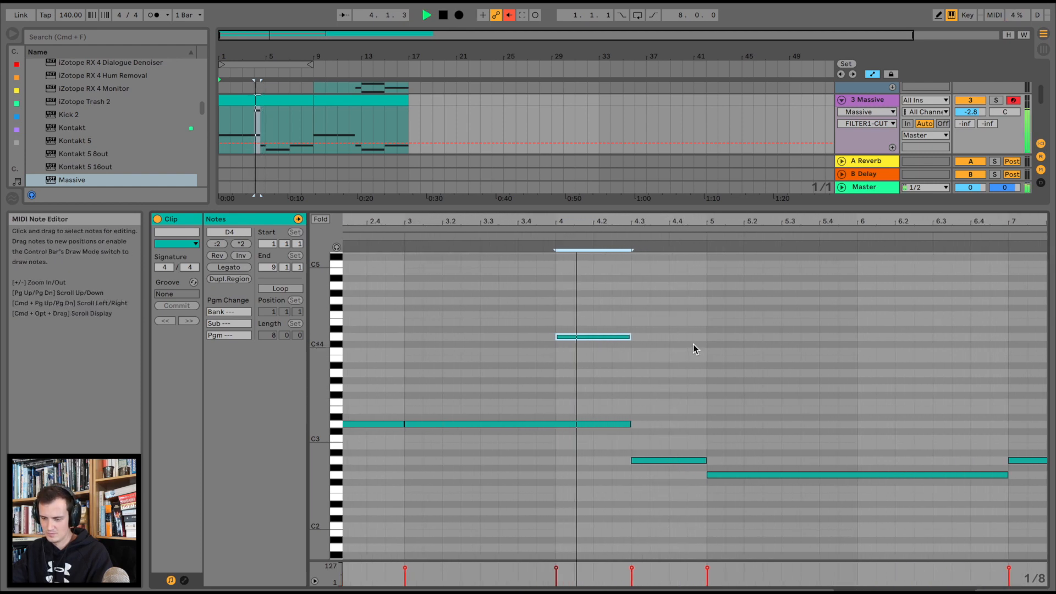
Add eighth notes on the off-beats of beats 3 and 4 in bar 4, an A3 and an F3, and audition them.
click(661, 361)
double_click(660, 361)
key(space)
drag(664, 361, 666, 372)
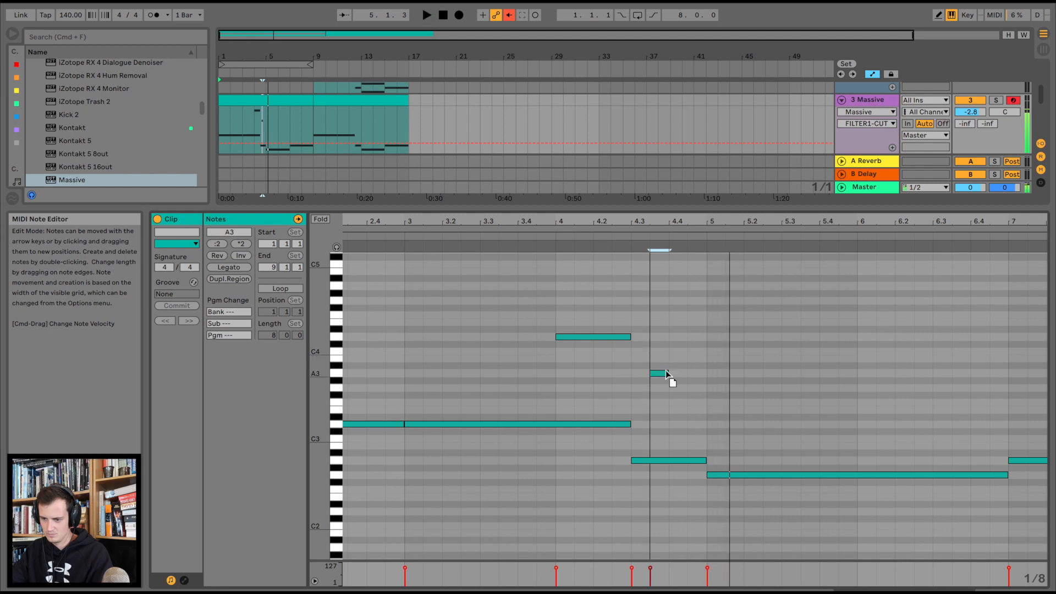
double_click(690, 409)
click(623, 244)
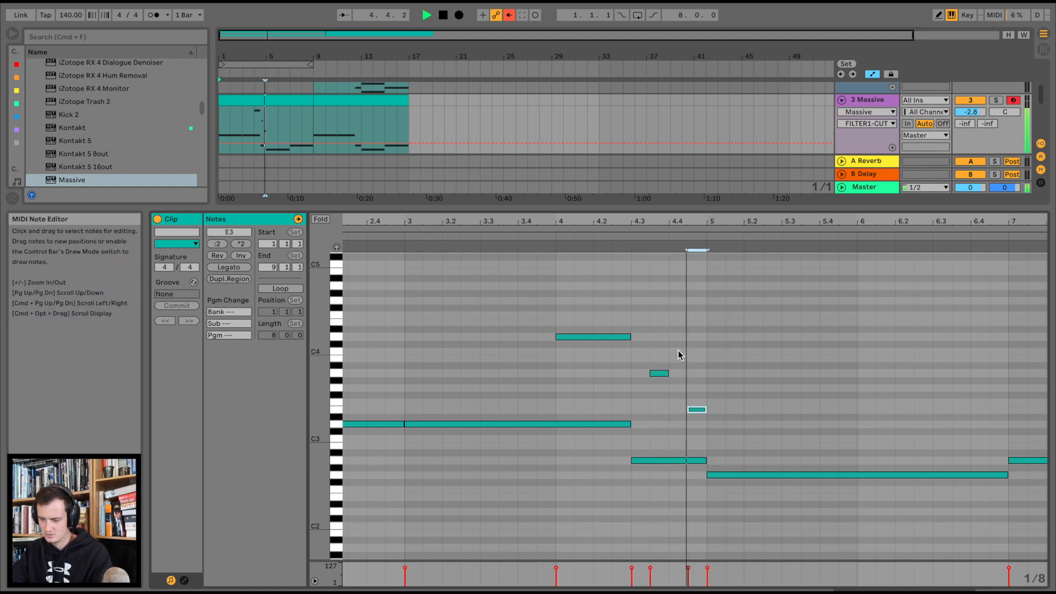
key(Up)
click(556, 240)
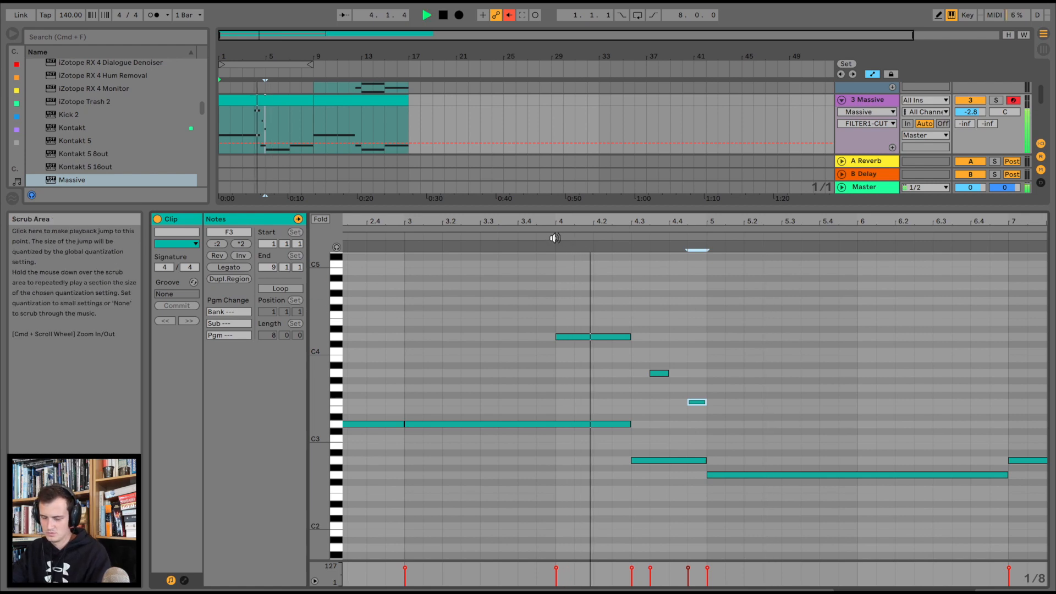
key(space)
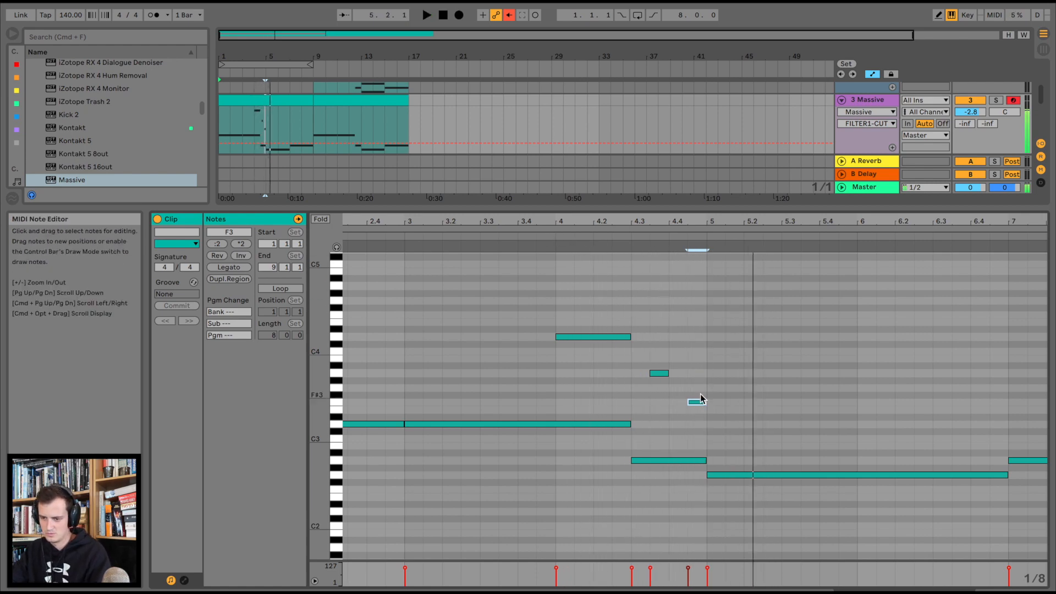
Try a G3 eighth note between the A3 and F3 notes in bar 4, listen to it and delete it.
drag(698, 400, 680, 389)
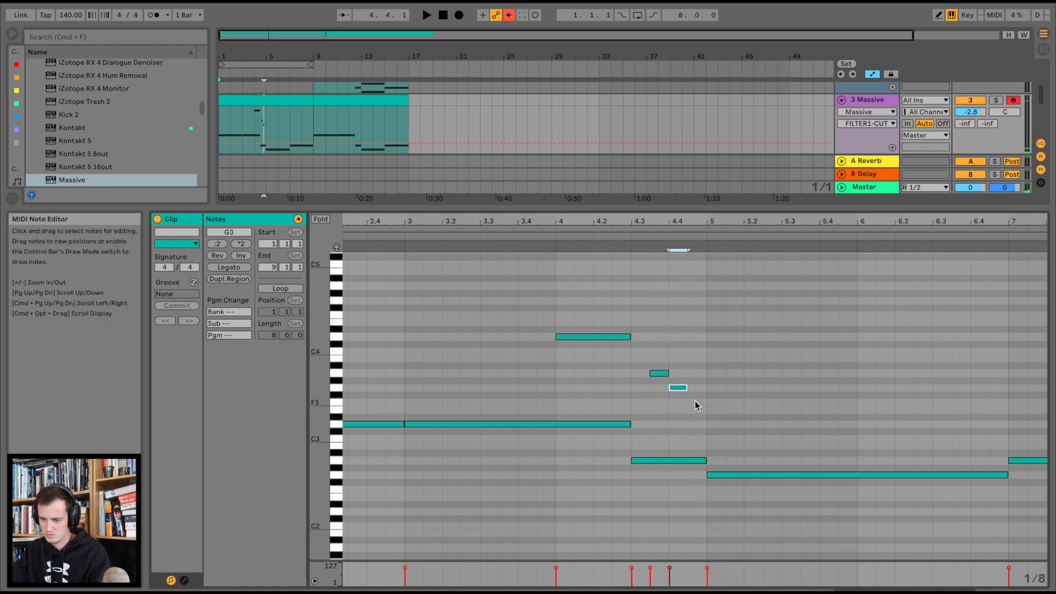
double_click(695, 401)
click(628, 239)
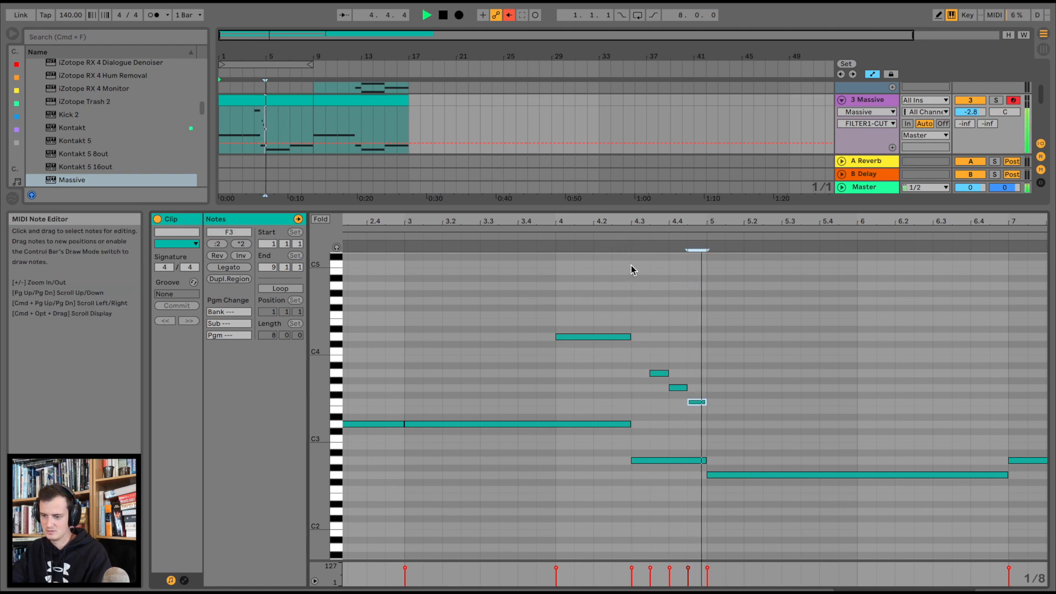
click(625, 240)
click(687, 389)
key(space)
click(681, 388)
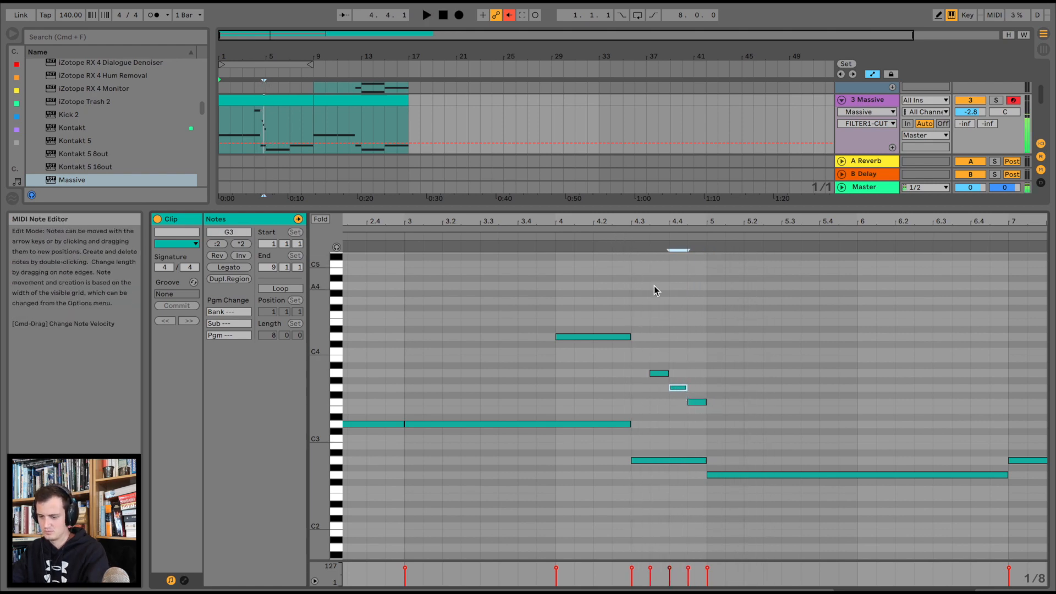
key(Delete)
click(628, 246)
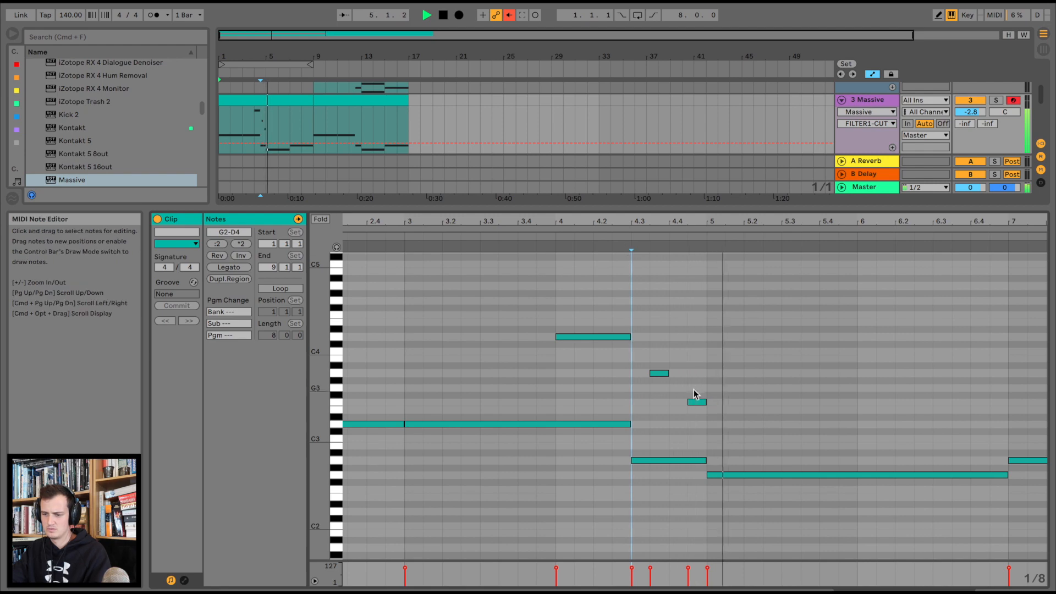
Lower the F3 note at the end of bar 4 to F2 and play the passage again.
drag(696, 402, 702, 492)
key(space)
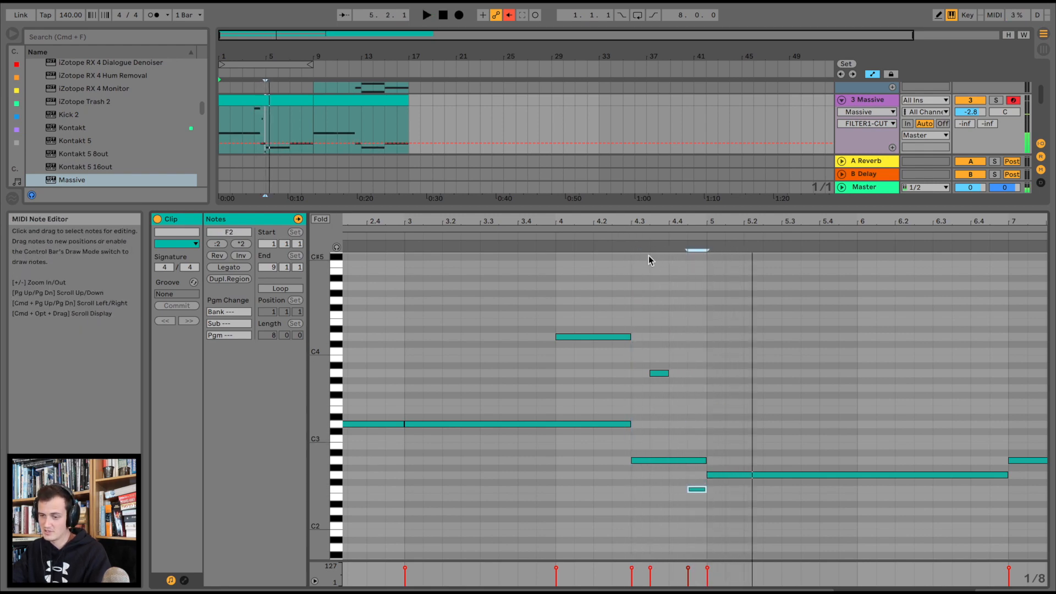
click(623, 237)
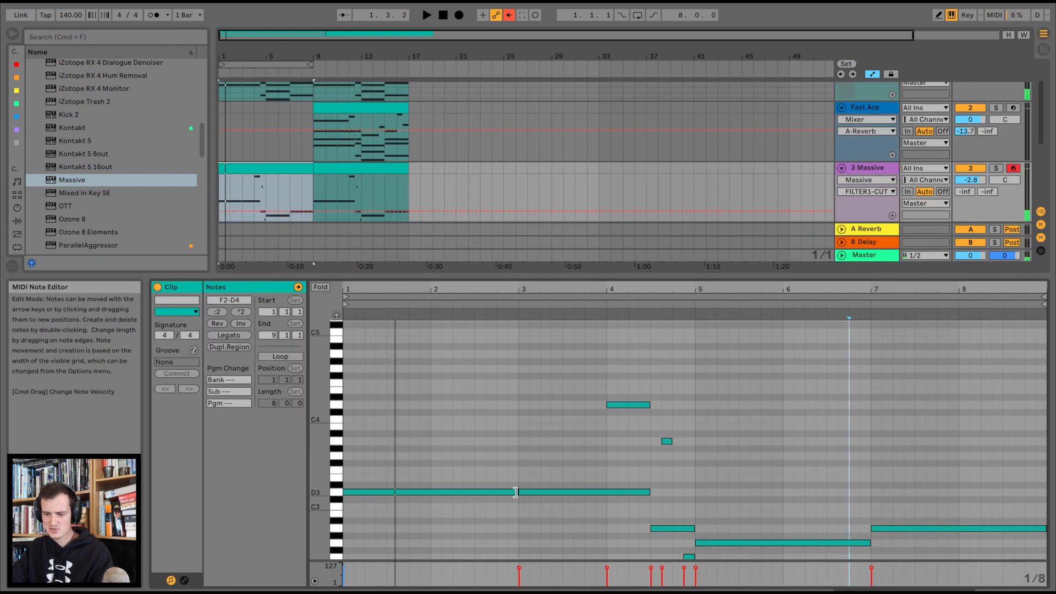
Shorten the first D3 note to two beats and add a three-beat D3 starting on beat 4 of bar 1.
drag(515, 492, 475, 492)
key(space)
double_click(417, 493)
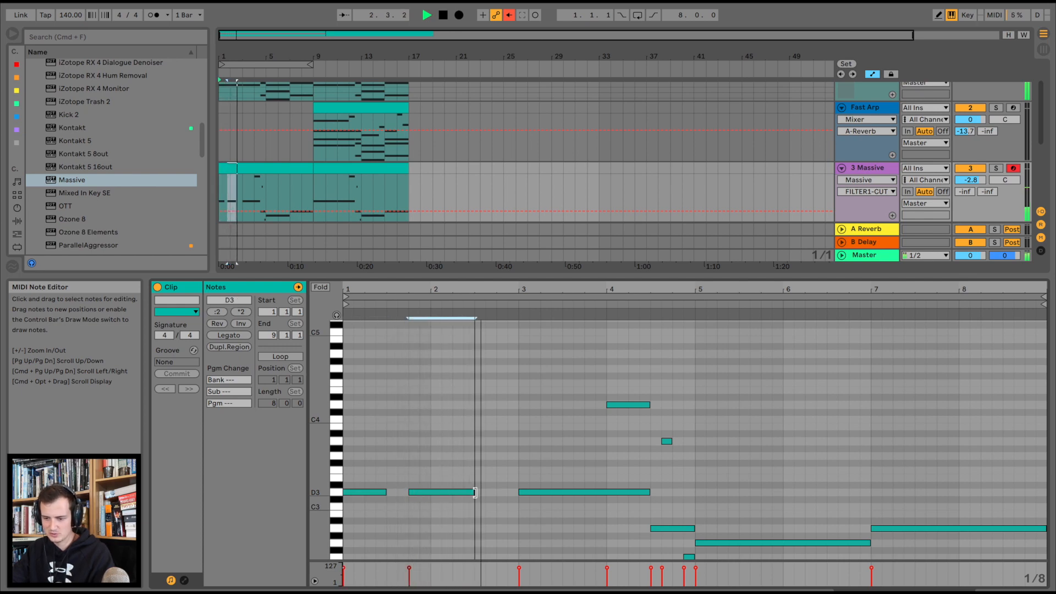
Shorten the D3 note at bar 3 to two beats and add a D3 from beat 4 into the start of bar 4.
mouse_move(652, 493)
mouse_down()
mouse_move(588, 493)
mouse_move(607, 493)
mouse_up()
key(space)
click(596, 495)
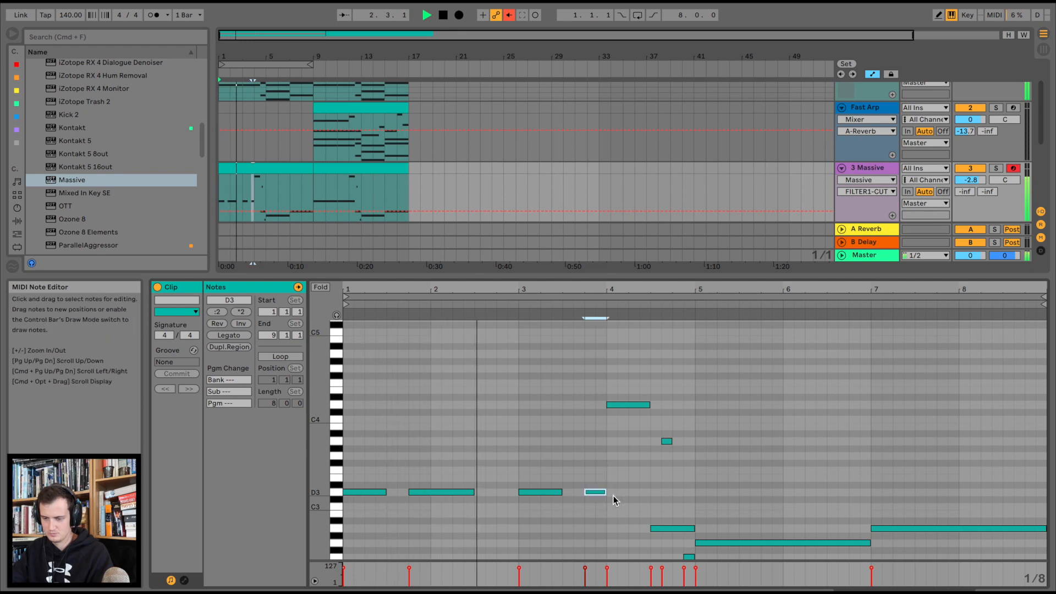
drag(605, 493, 611, 495)
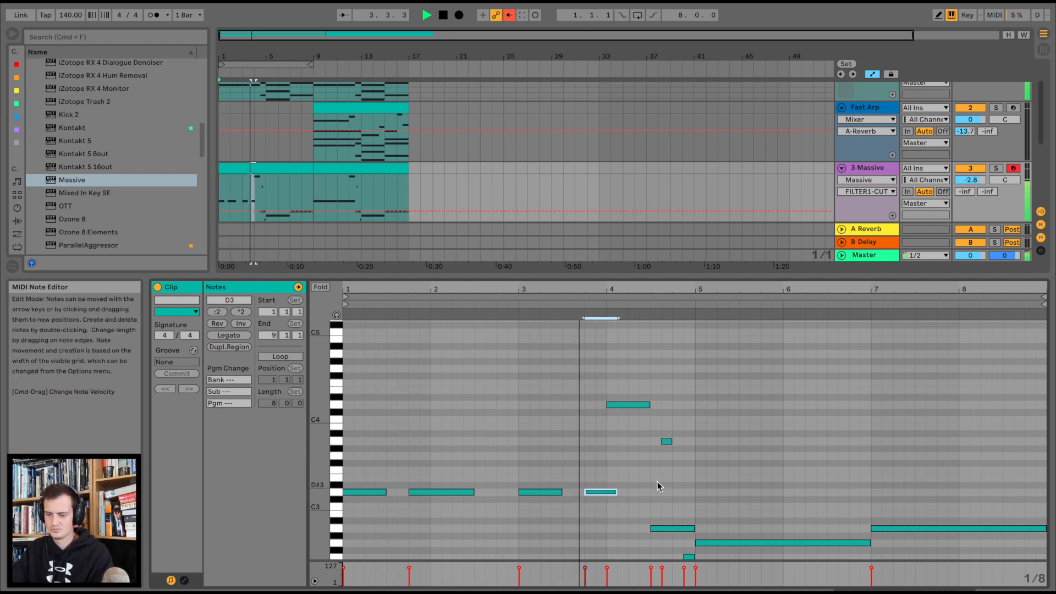
Split the long G2 in bars 5 and 6 into notes of two, three and one beats separated by one-beat rests.
scroll(659, 480, down, 2)
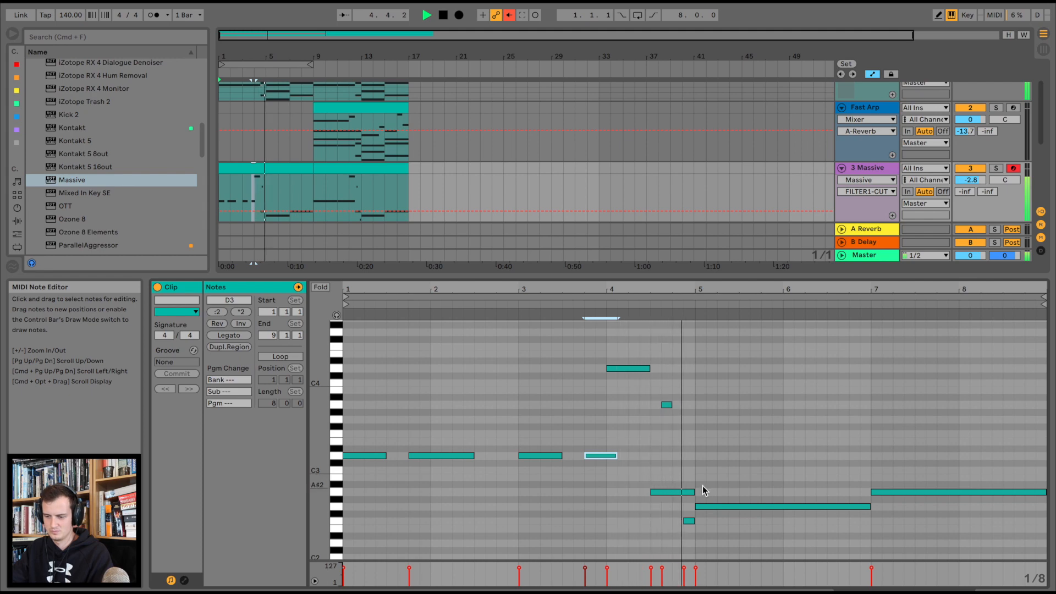
mouse_move(871, 506)
mouse_down()
mouse_move(739, 508)
mouse_move(871, 508)
mouse_up()
double_click(767, 507)
double_click(857, 507)
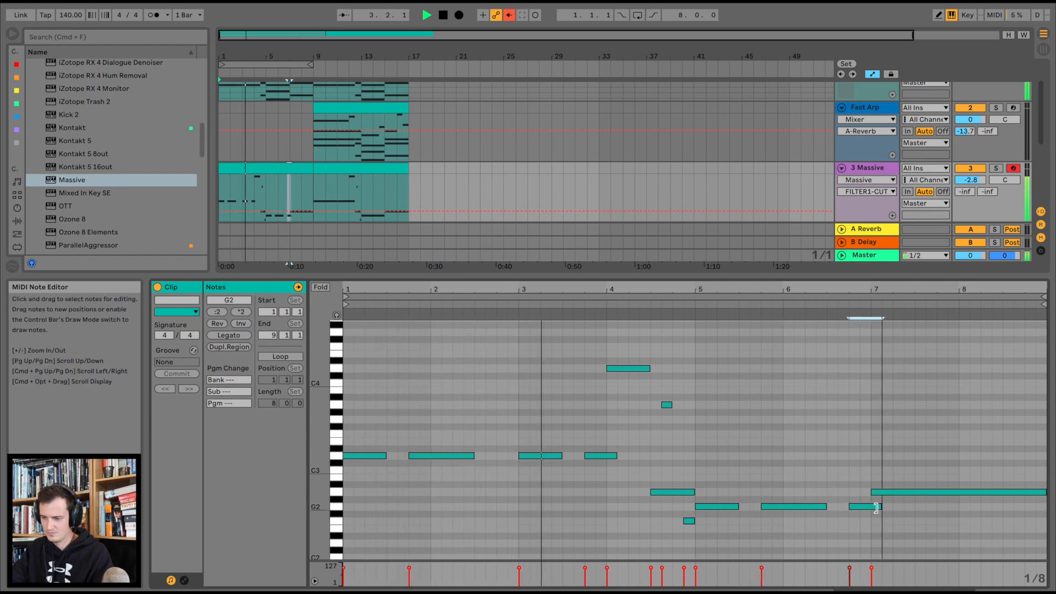
Shorten the A2 note at bar 7 to two beats and add a long A2 from beat 4 to near the end of bar 8.
scroll(837, 457, down, 2)
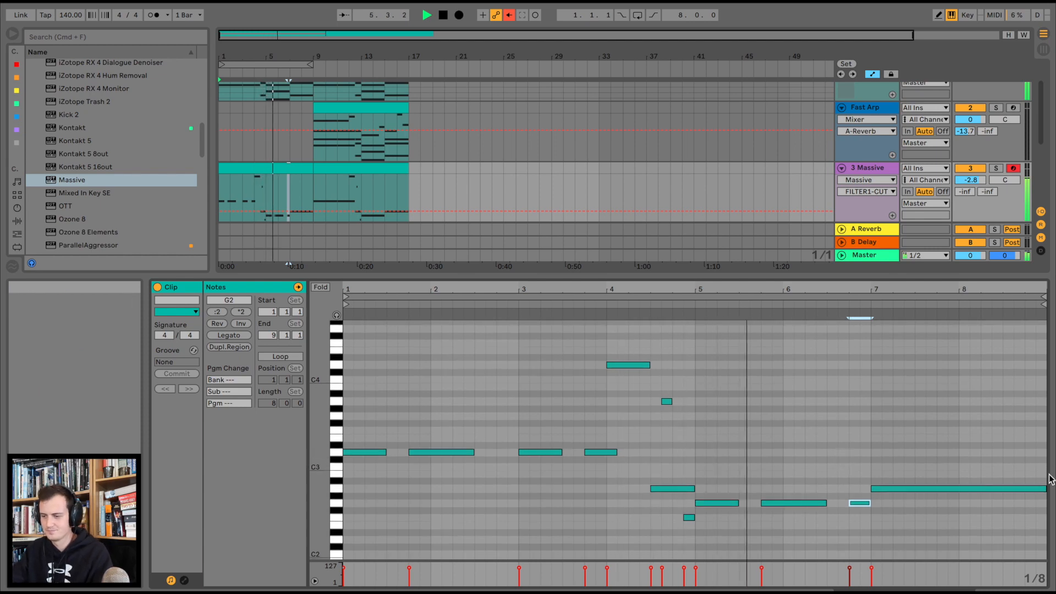
drag(1045, 489, 902, 488)
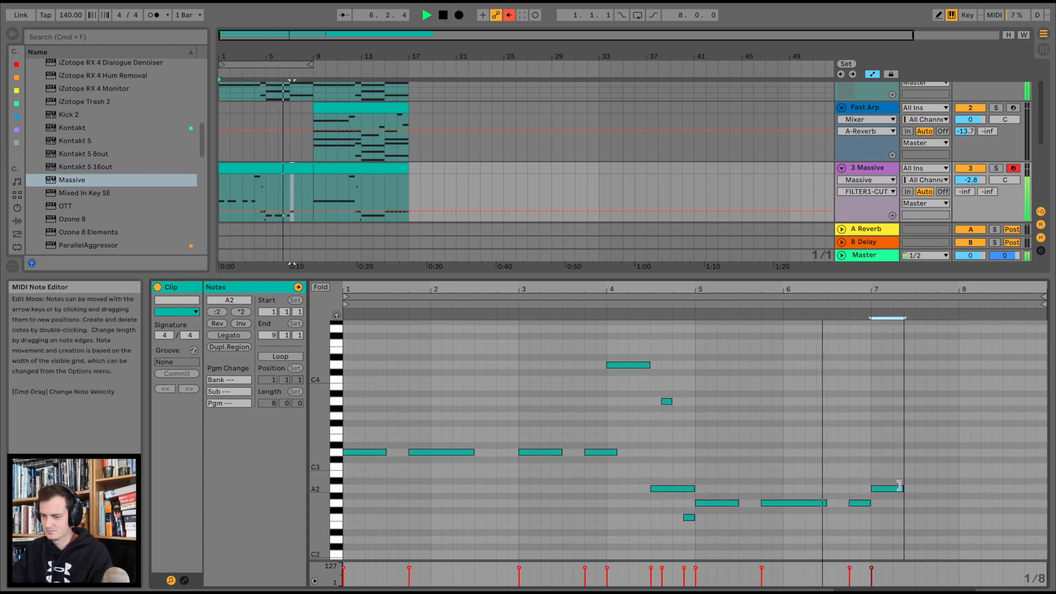
double_click(938, 489)
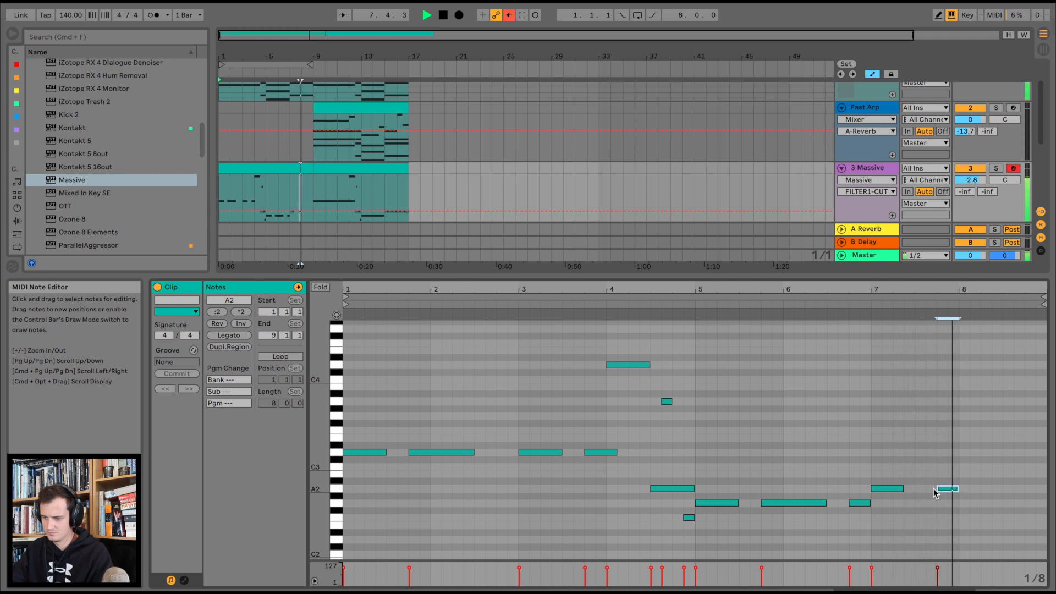
drag(904, 489, 1035, 489)
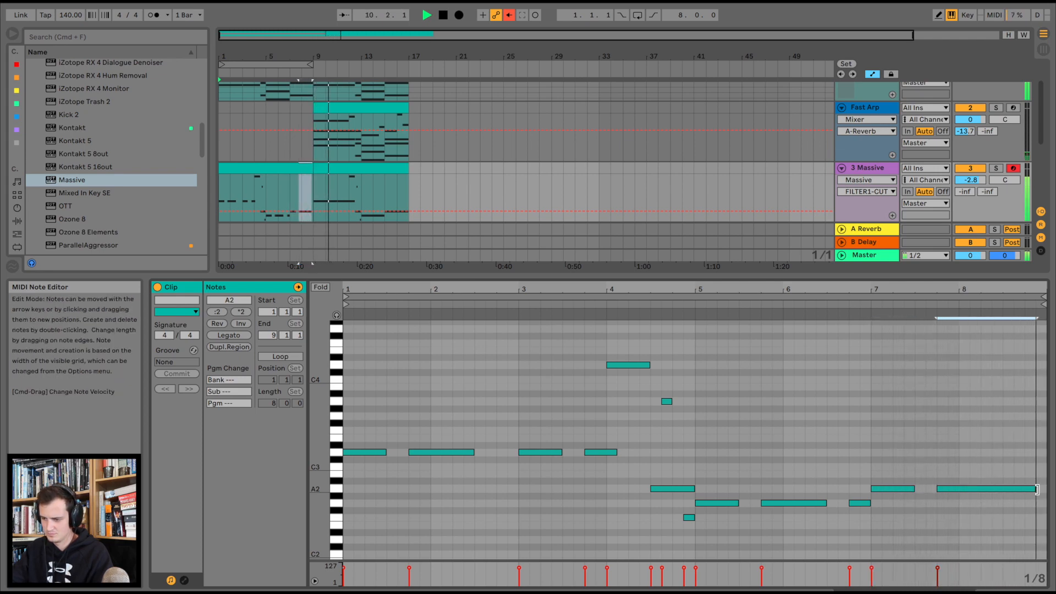
Duplicate the edited root-note clip to bar 9 and play the arrangement briefly from the start.
click(273, 170)
key(super+d)
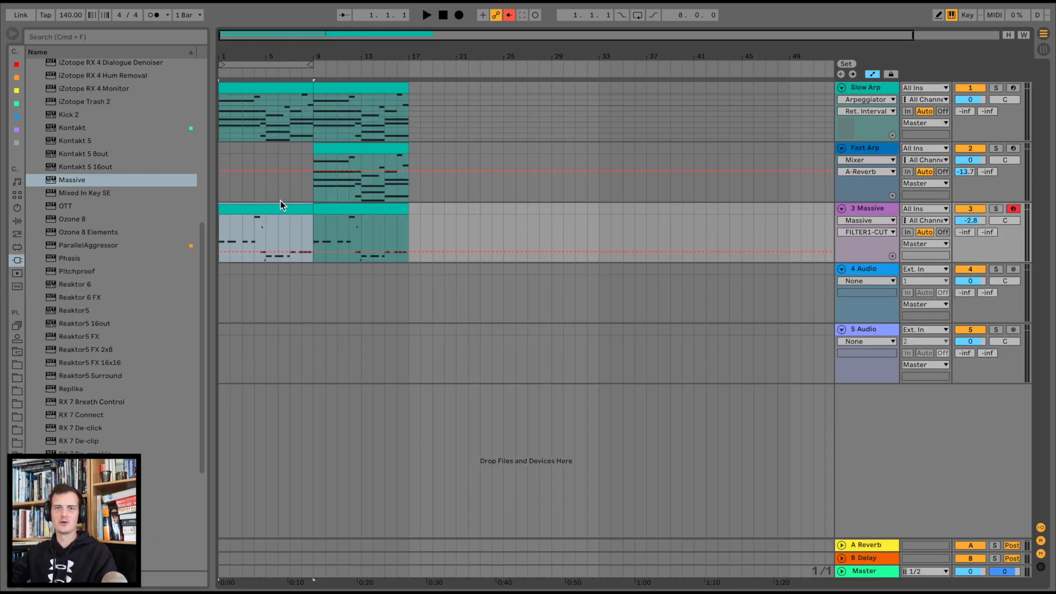
mouse_move(233, 54)
mouse_down()
mouse_move(234, 67)
mouse_move(220, 67)
mouse_up()
key(space)
key(space)
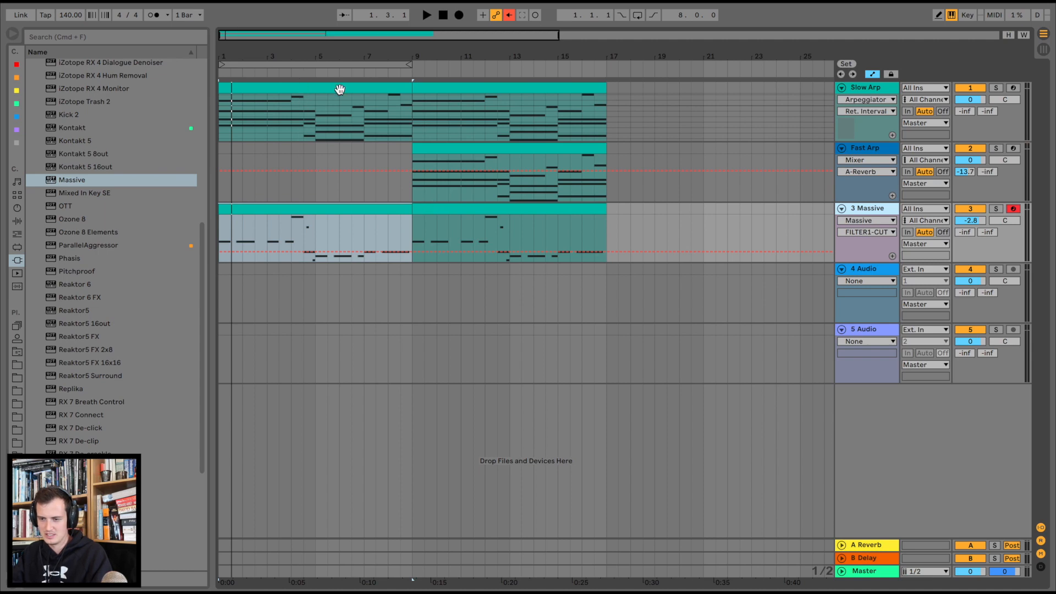
Insert a new MIDI track below the third track, load Massive on it and choose the Square-Saw I wavetable for oscillator 1.
key(super+shift+t)
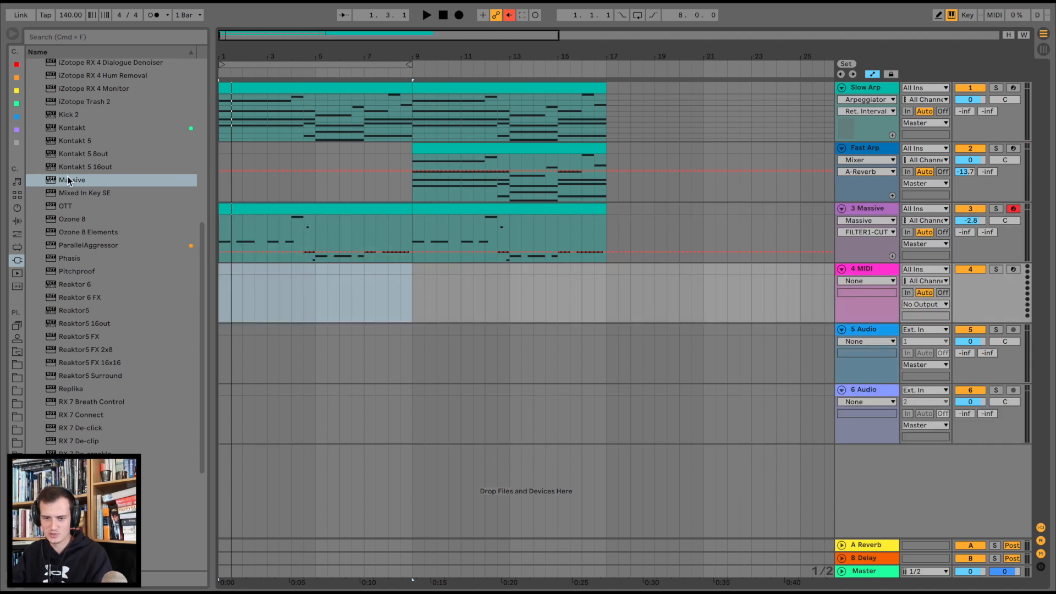
drag(67, 179, 406, 295)
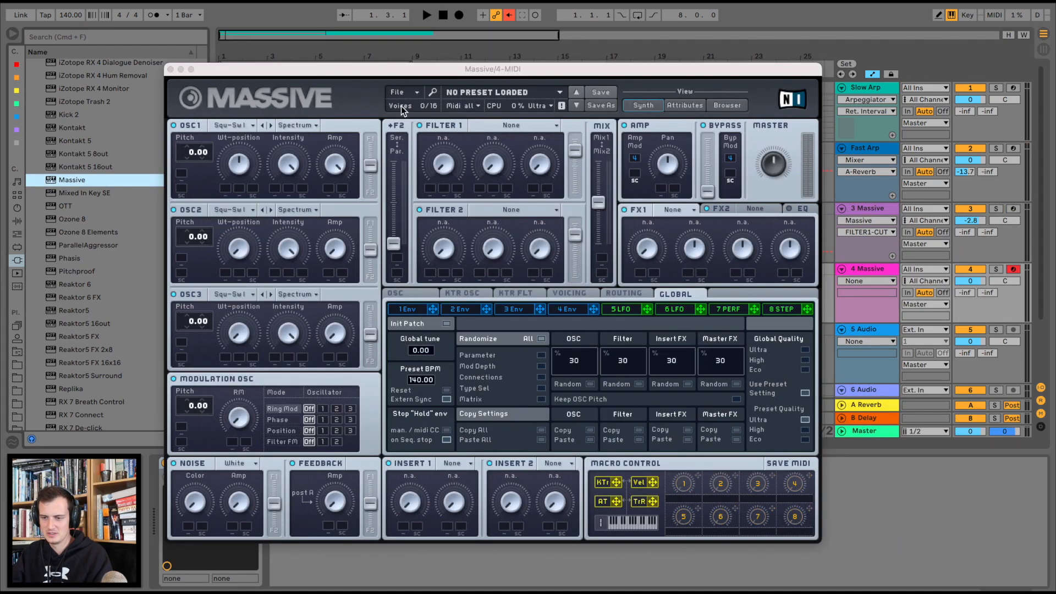
click(240, 126)
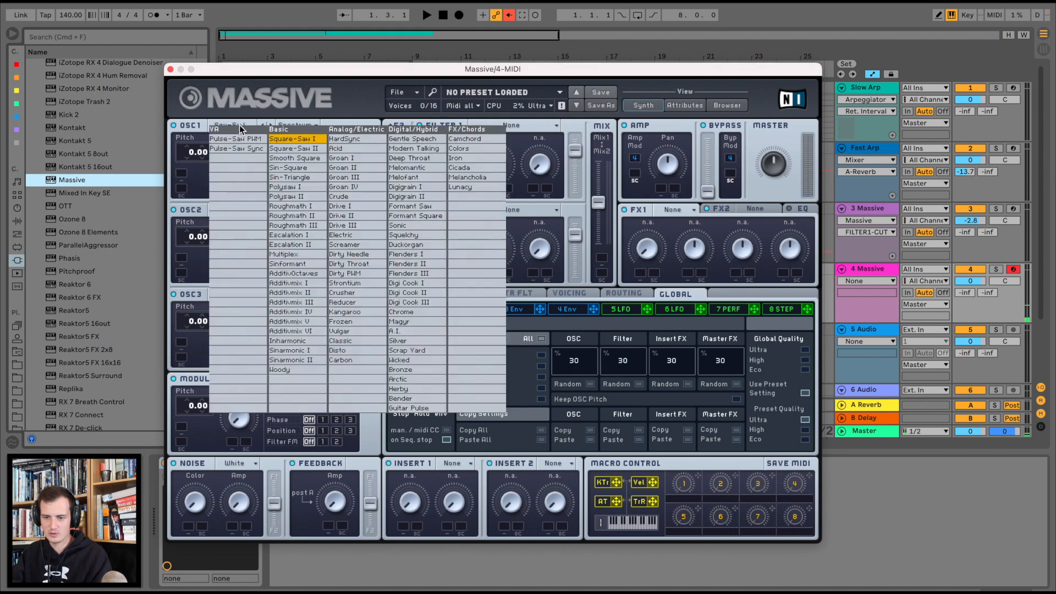
click(310, 144)
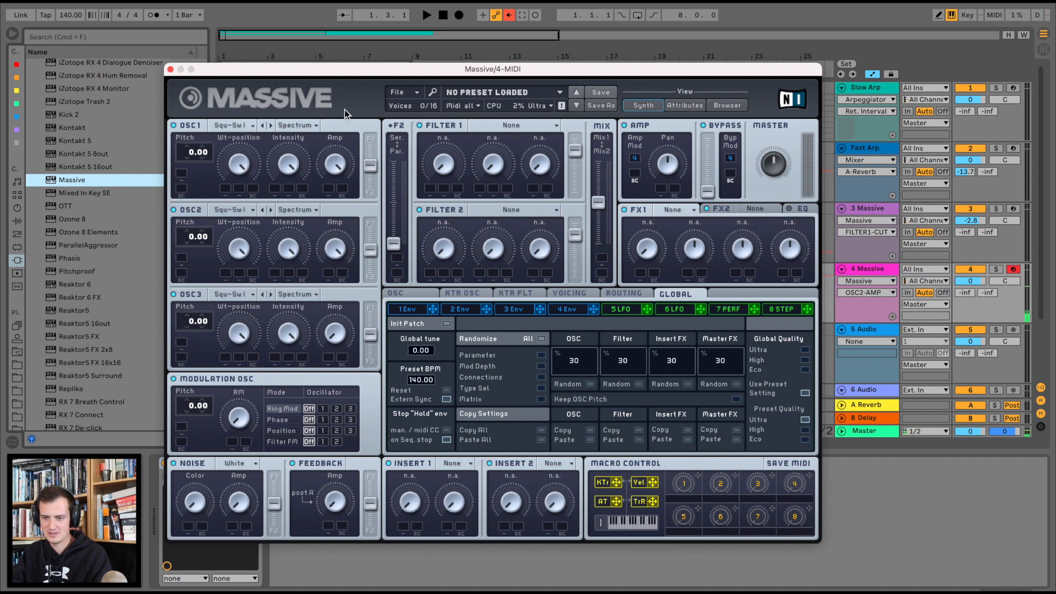
Detune the new Massive's oscillators, setting oscillator 2's pitch to 0.06 and oscillator 3's pitch to -0.05.
click(194, 237)
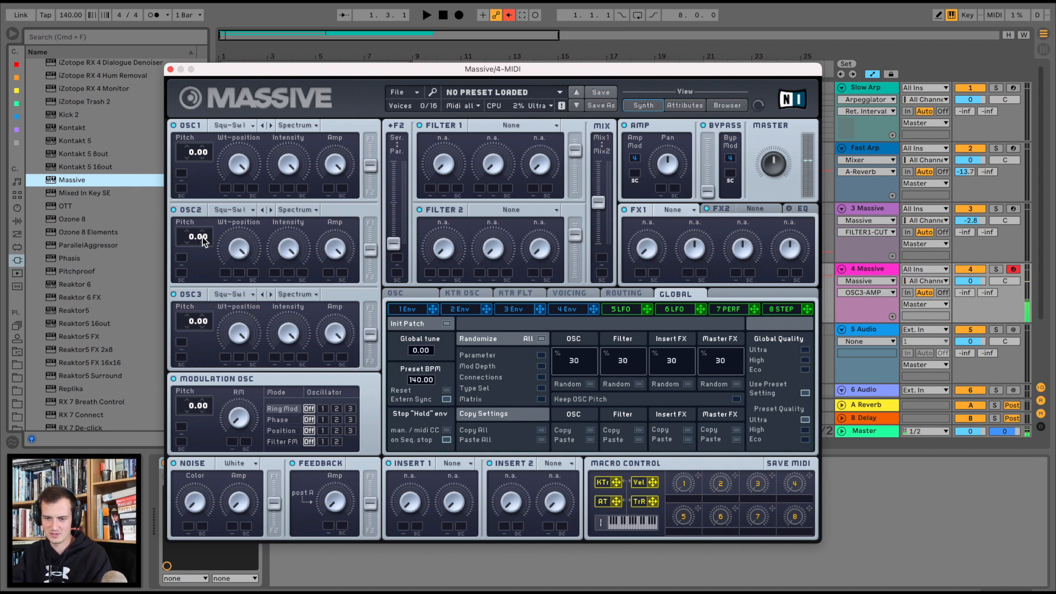
drag(206, 231, 207, 229)
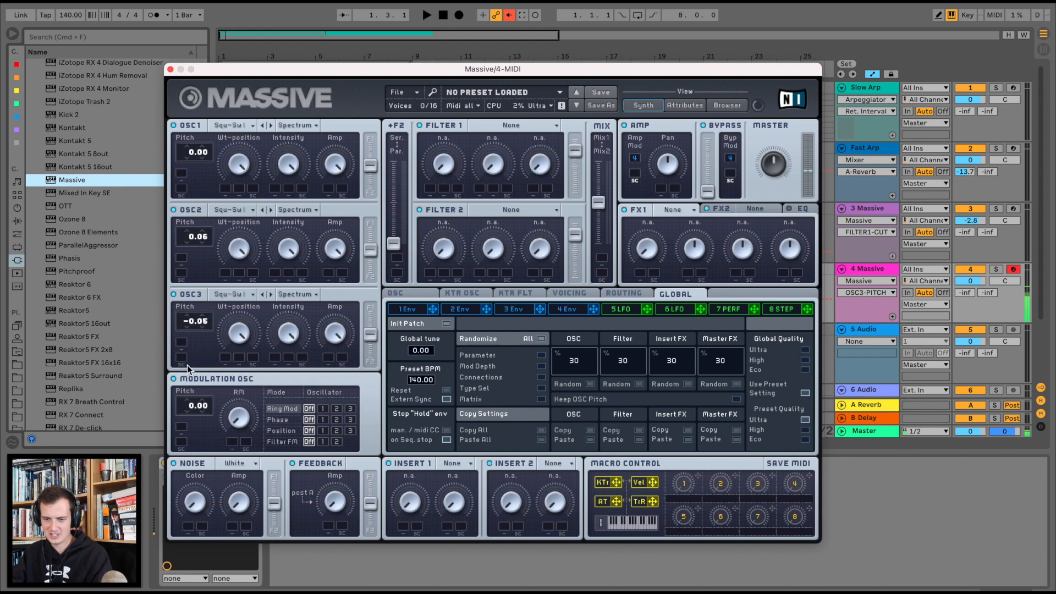
Set the fourth Massive to 10 unison voices in polyphonic mode and enable a slight pitch cutoff spread.
click(569, 295)
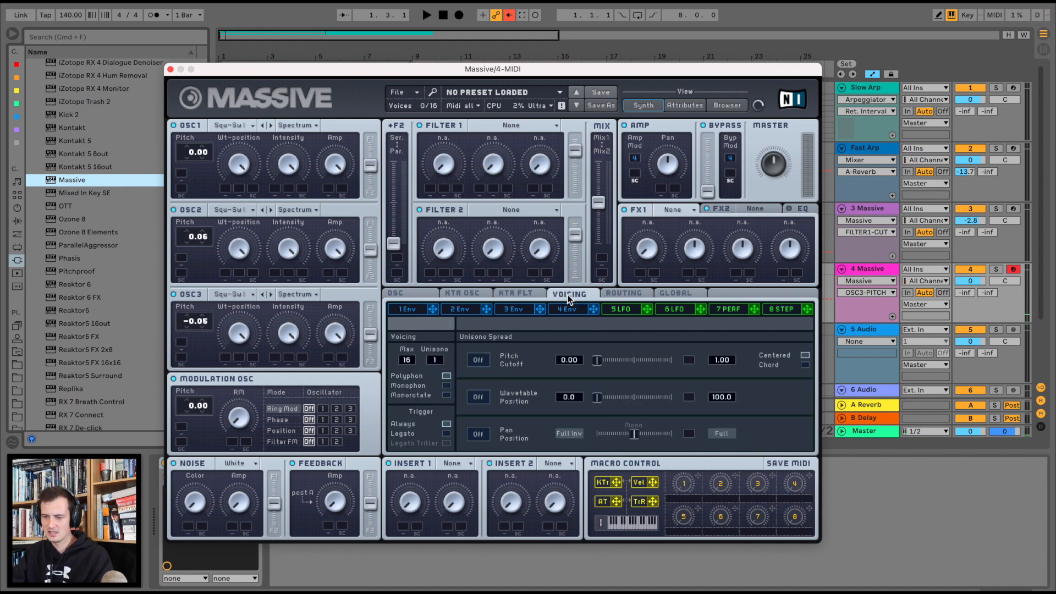
click(447, 396)
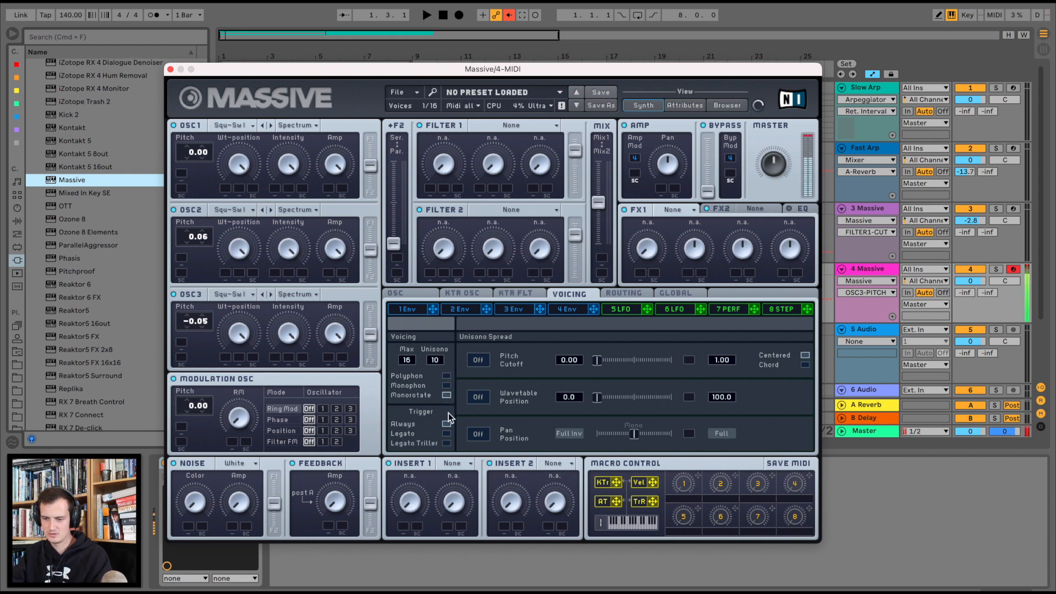
click(448, 376)
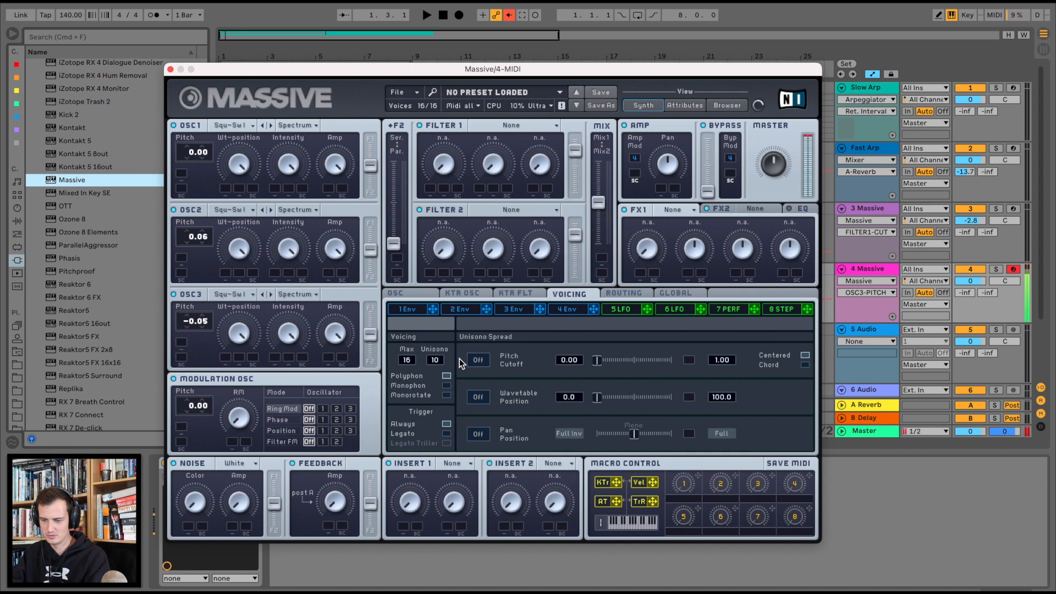
drag(597, 361, 613, 363)
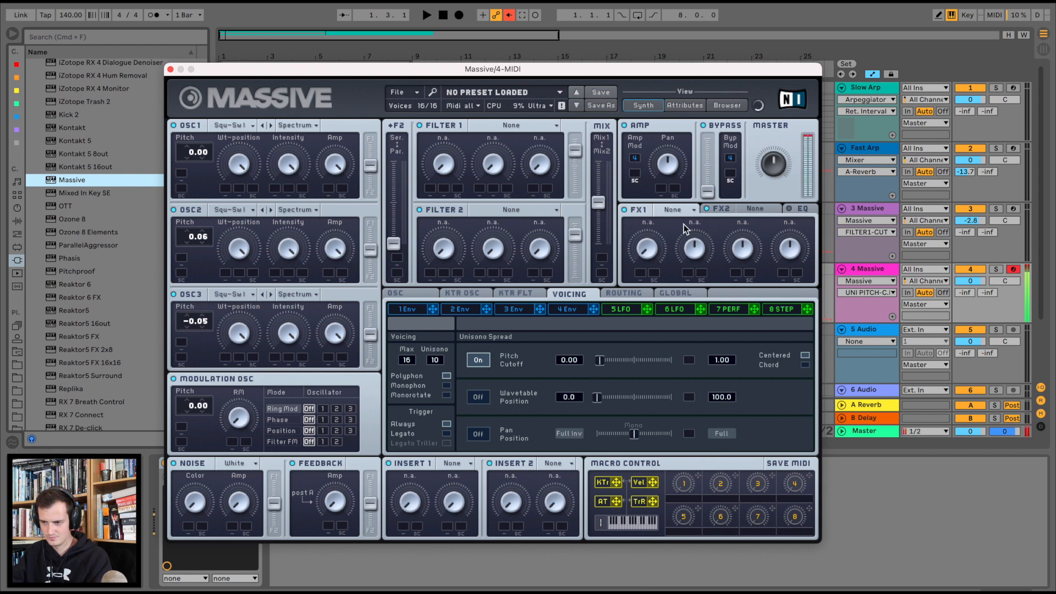
Load Reverb as FX1 in the fourth Massive, reduce the EQ's low shelf and close the plug-in window.
click(682, 210)
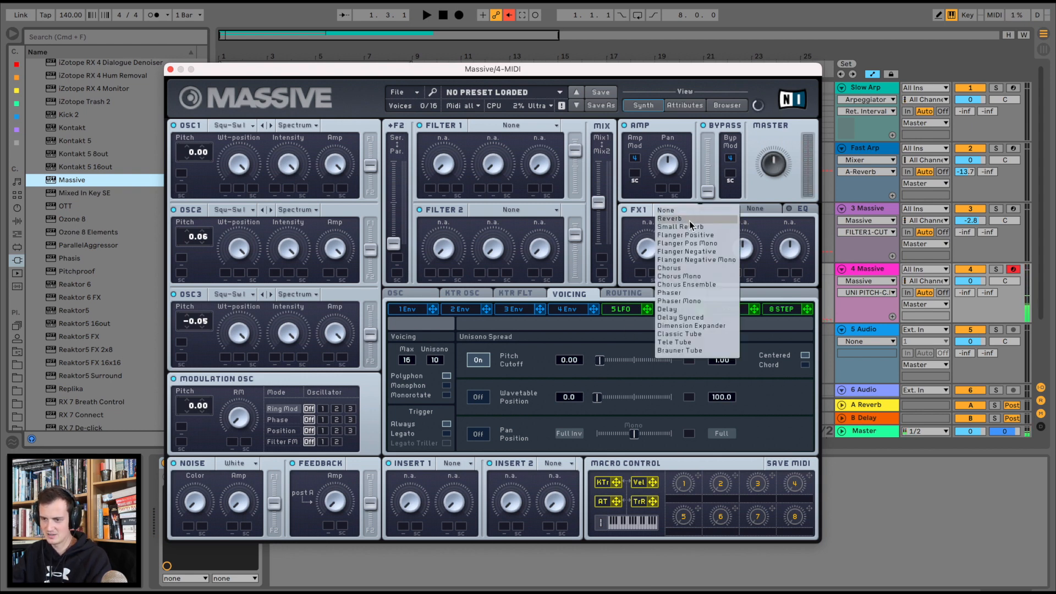
click(701, 219)
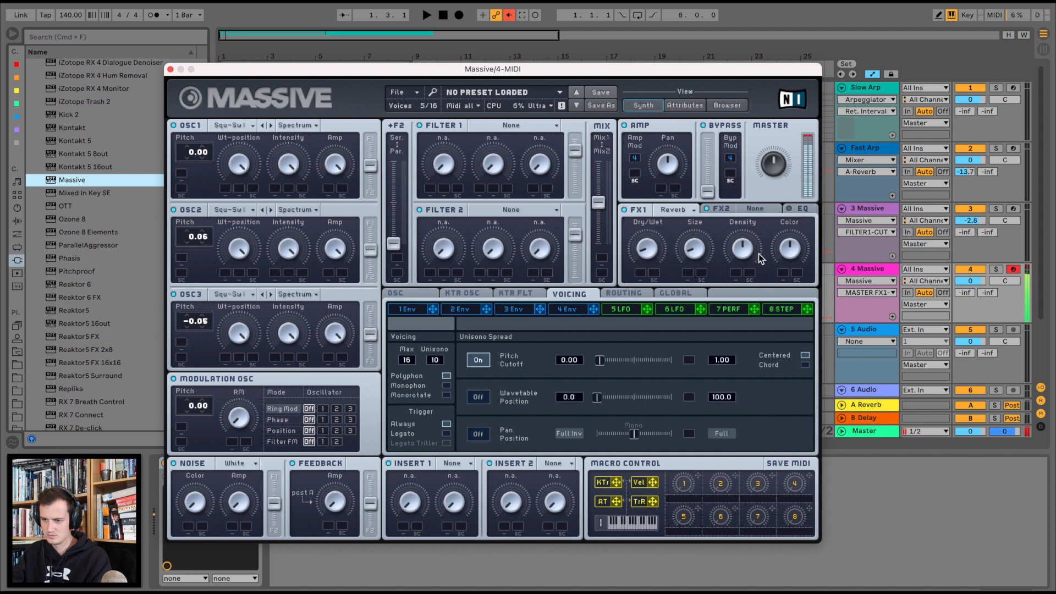
click(749, 208)
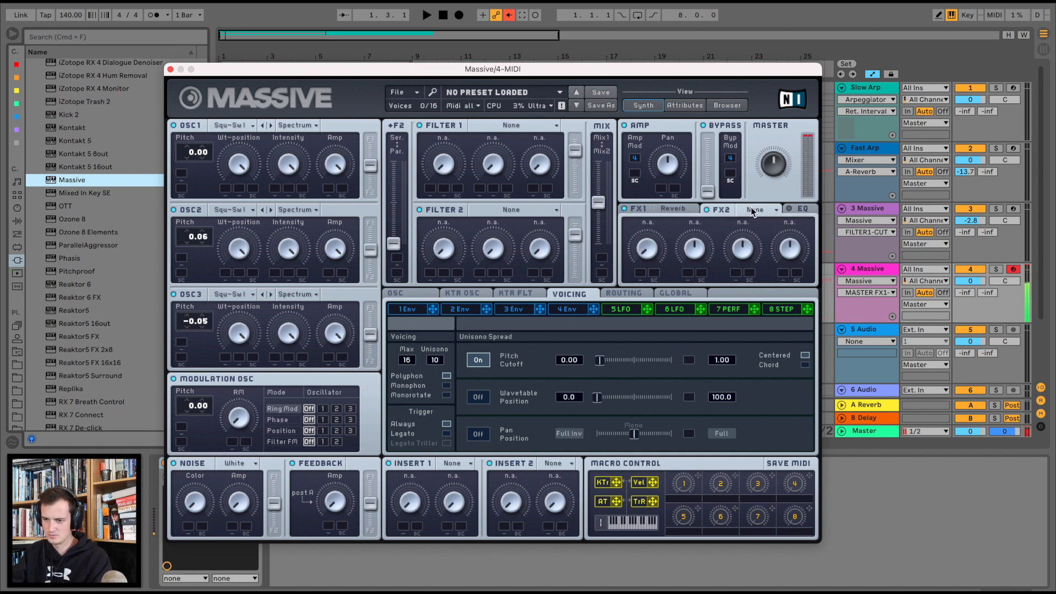
click(803, 210)
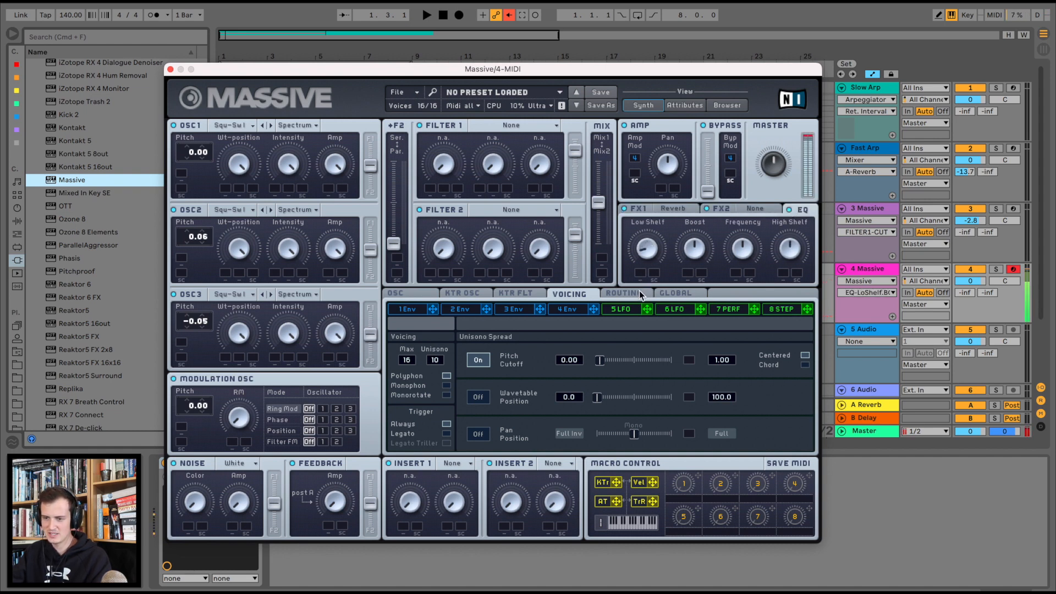
click(171, 69)
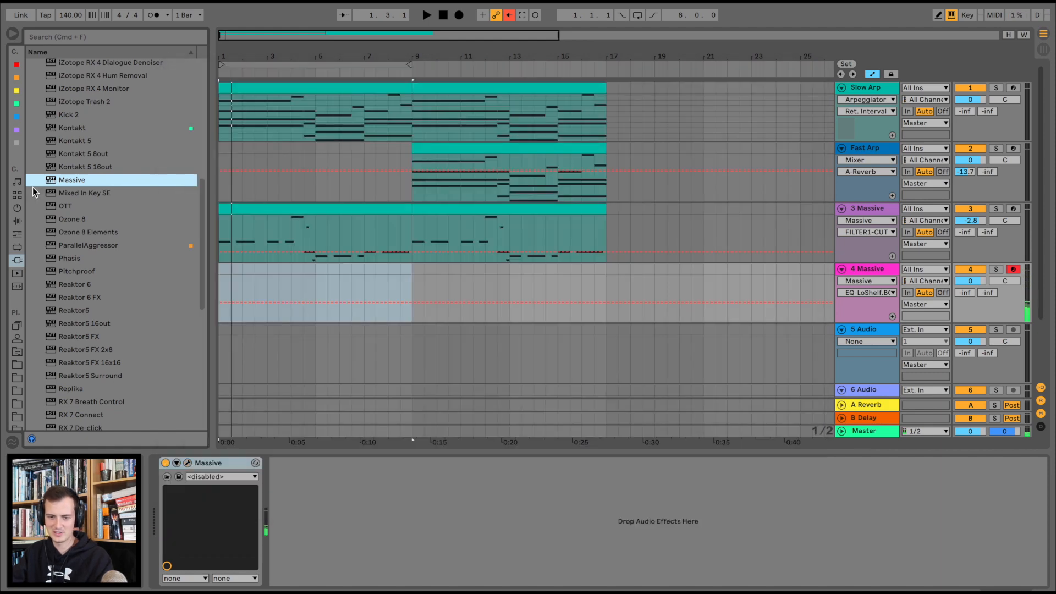
Add EQ Eight after Massive on the fourth track and set its first band to a low cut at 86.1 Hz.
click(21, 221)
drag(55, 246, 388, 538)
click(322, 570)
click(324, 582)
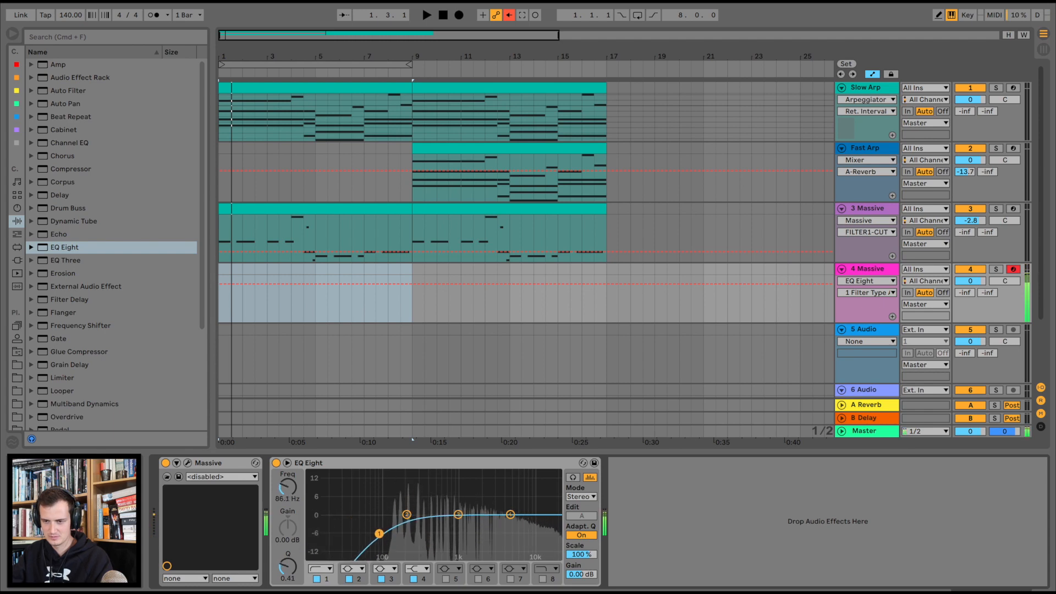
Copy both Slow Arp clips, covering bars 1 to 17, onto the fourth Massive track.
click(385, 87)
shift+click(474, 87)
drag(474, 87, 476, 290)
Solo the fourth track during playback, lower its volume to -5.5 dB and unsolo it.
click(997, 269)
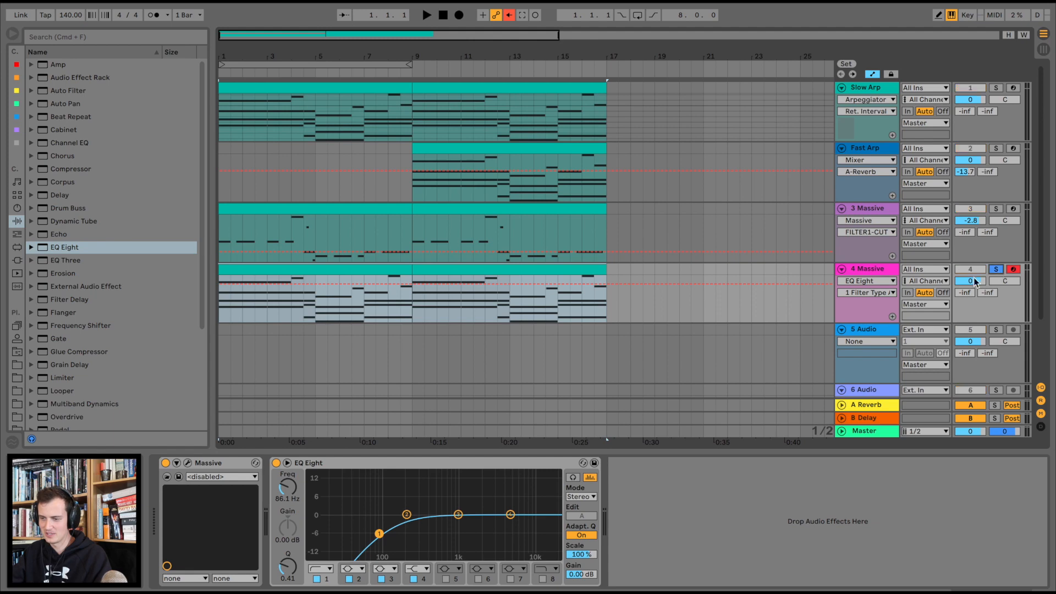
key(space)
mouse_move(973, 280)
mouse_down()
mouse_move(973, 297)
mouse_move(973, 272)
mouse_move(976, 284)
mouse_up()
click(996, 269)
click(867, 271)
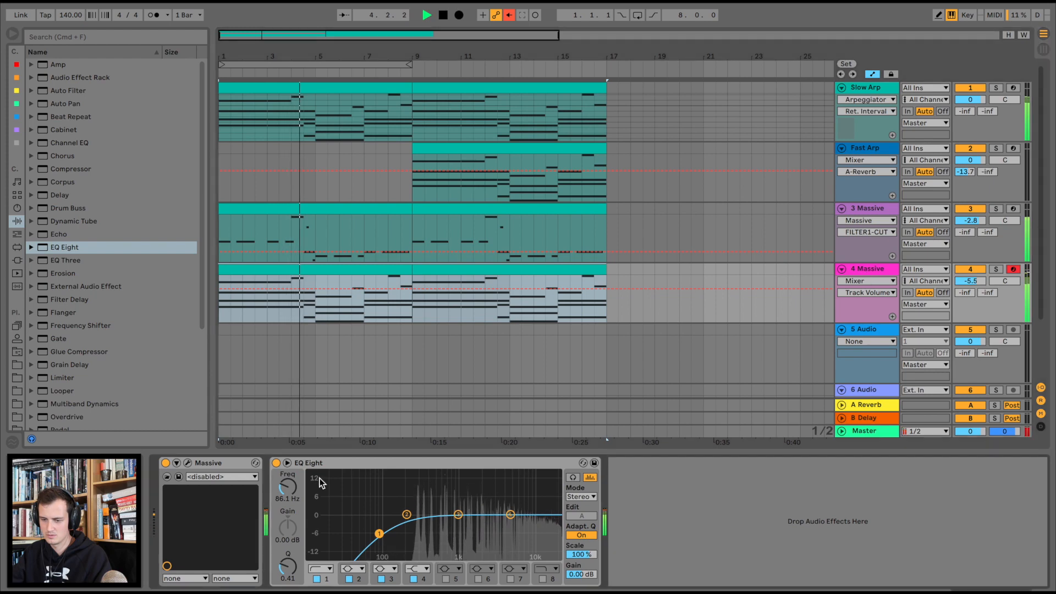
Copy the C Minor scale device from the Slow Arp track in front of Massive on the third and fourth tracks.
click(188, 463)
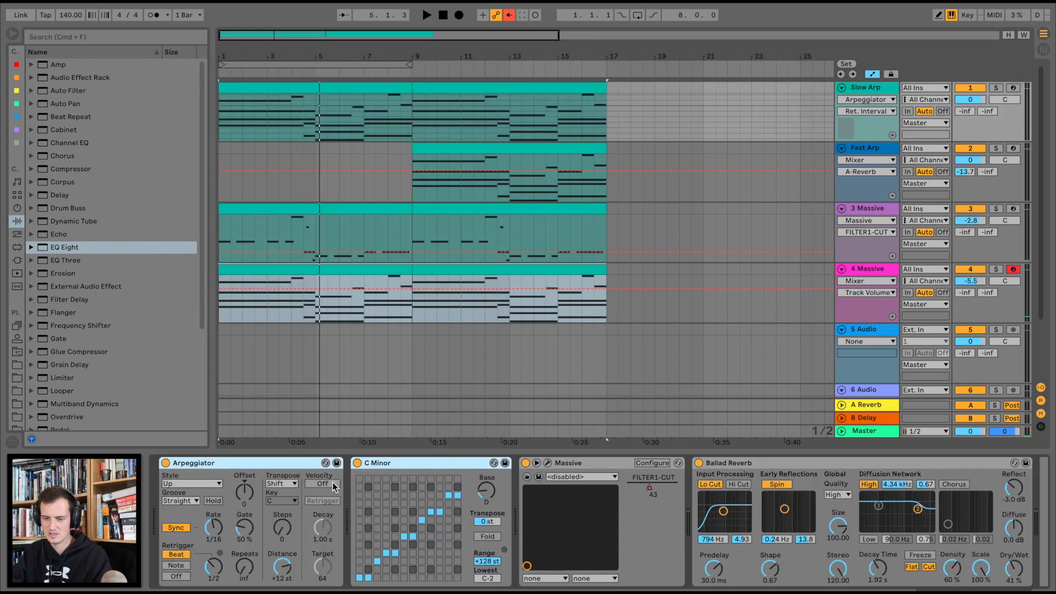
click(408, 464)
drag(415, 461, 301, 283)
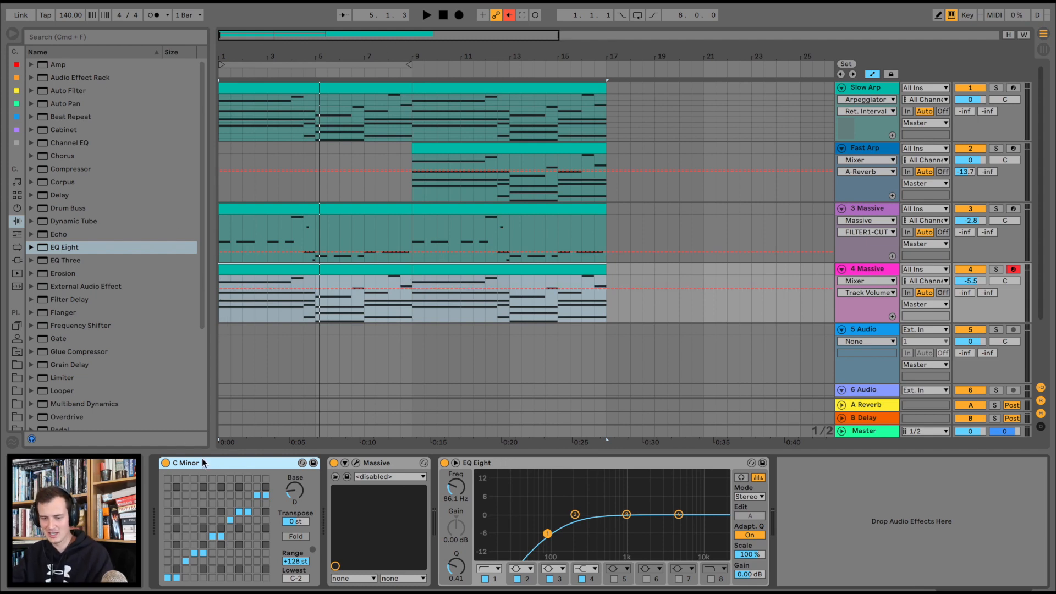
drag(340, 234, 338, 220)
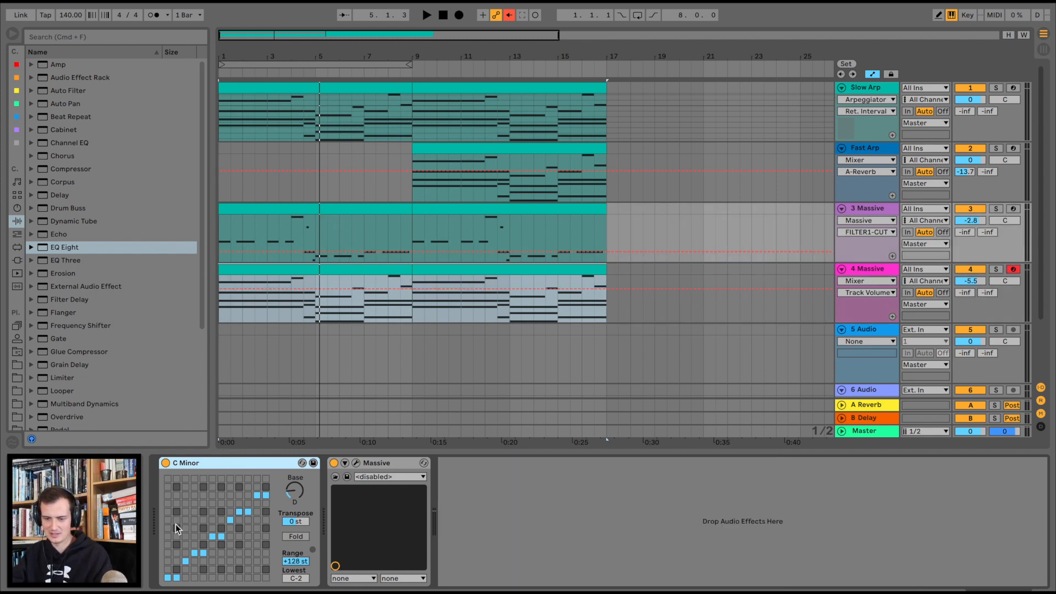
Play the arrangement from the start and raise the fourth track's volume to -4.7 dB.
click(357, 269)
key(space)
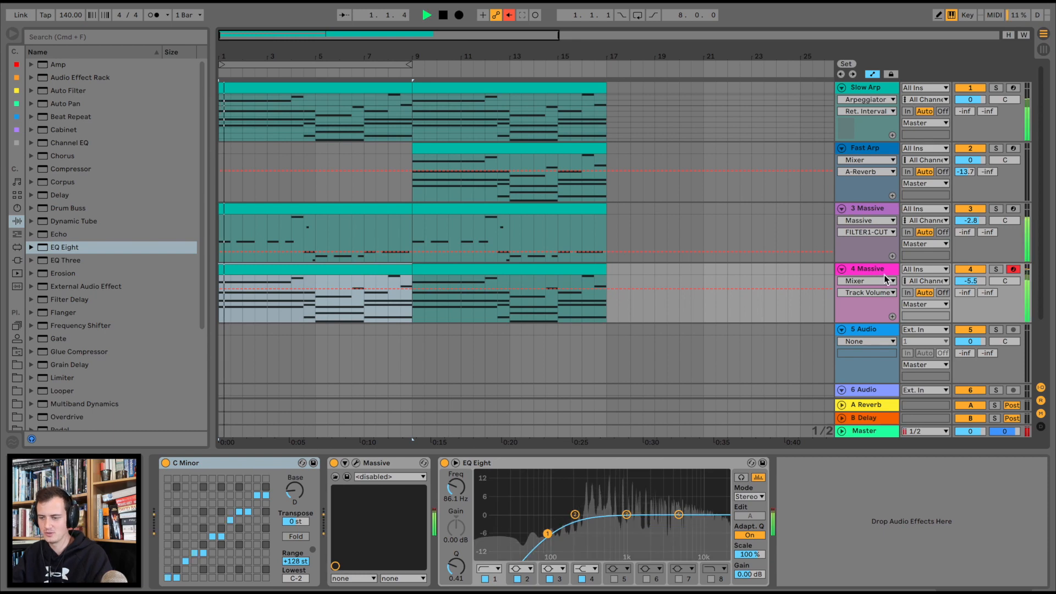
drag(975, 282, 976, 277)
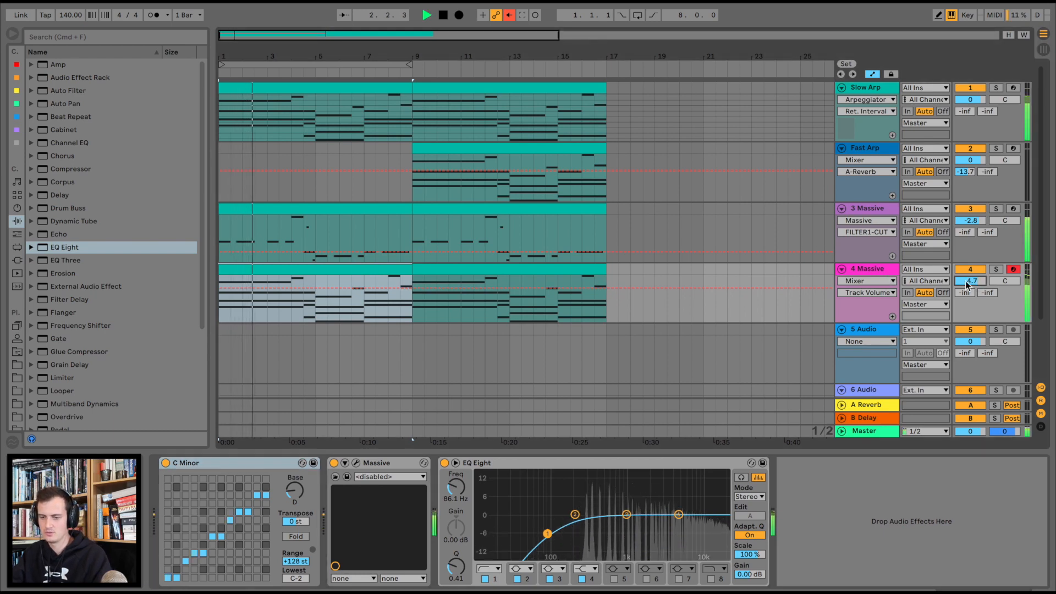
Delete the section from beat 3 of bar 2 to bar 3 in the fourth track's first clip.
drag(243, 33, 242, 51)
drag(271, 304, 288, 275)
key(Delete)
scroll(363, 310, left, 1)
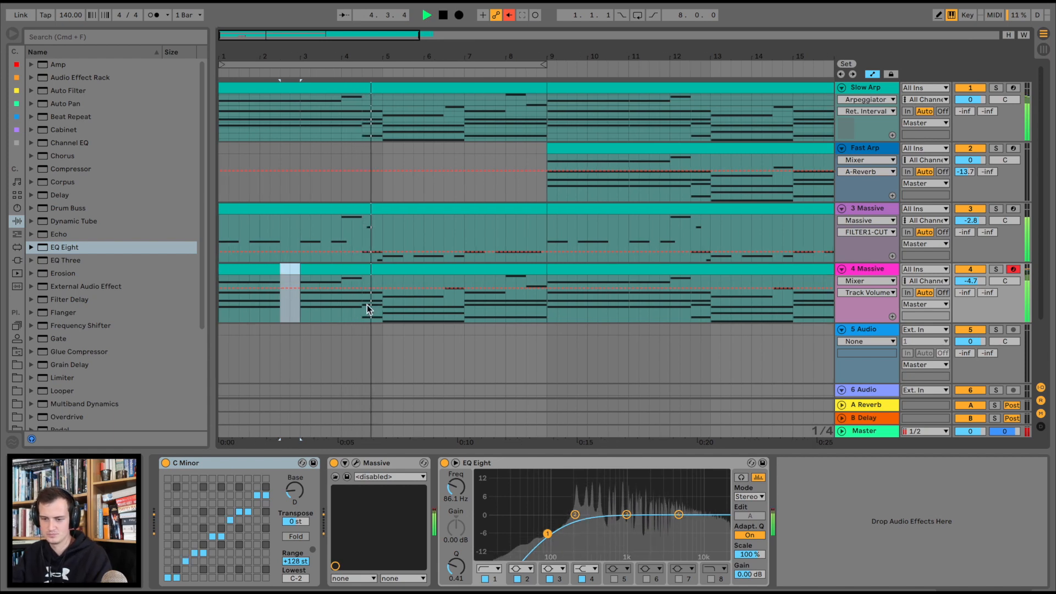
Lower the short high notes at bars 4 and 8 of the fourth track's clip, moving the bar 4 note to D4.
double_click(380, 273)
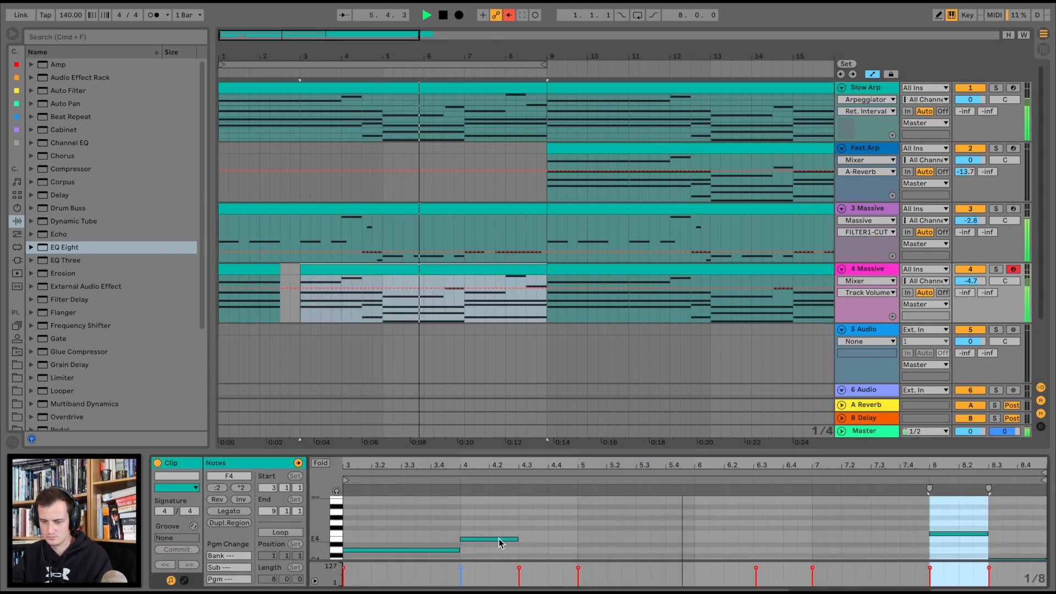
drag(515, 540, 516, 550)
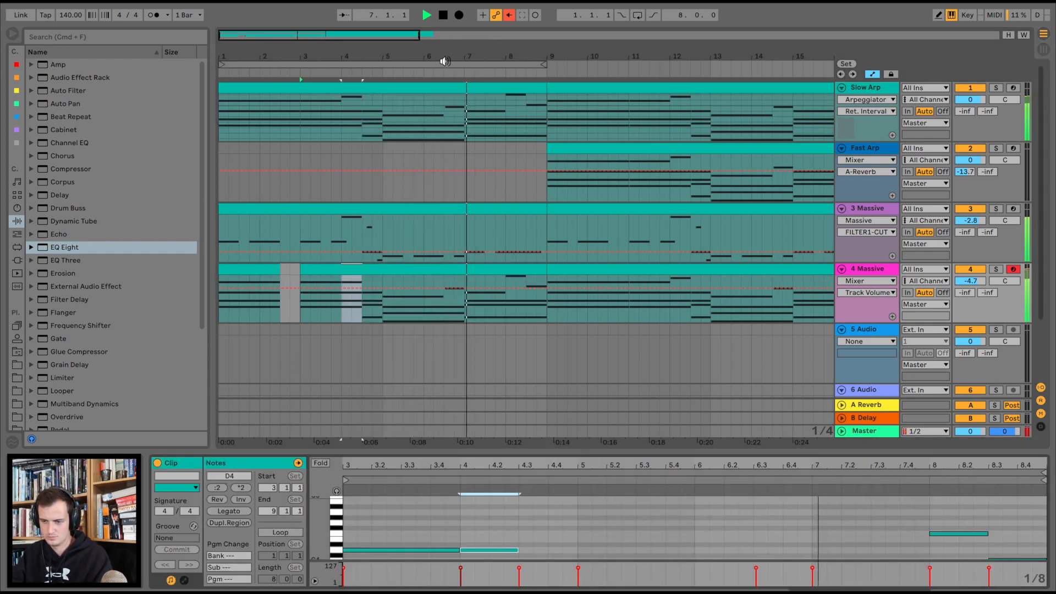
drag(447, 310, 453, 276)
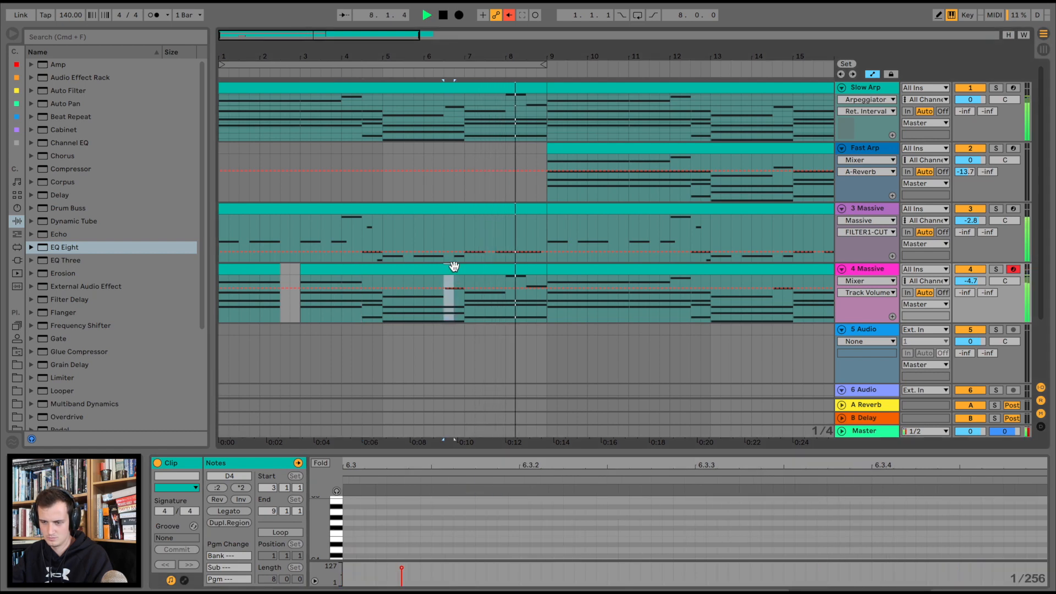
click(516, 266)
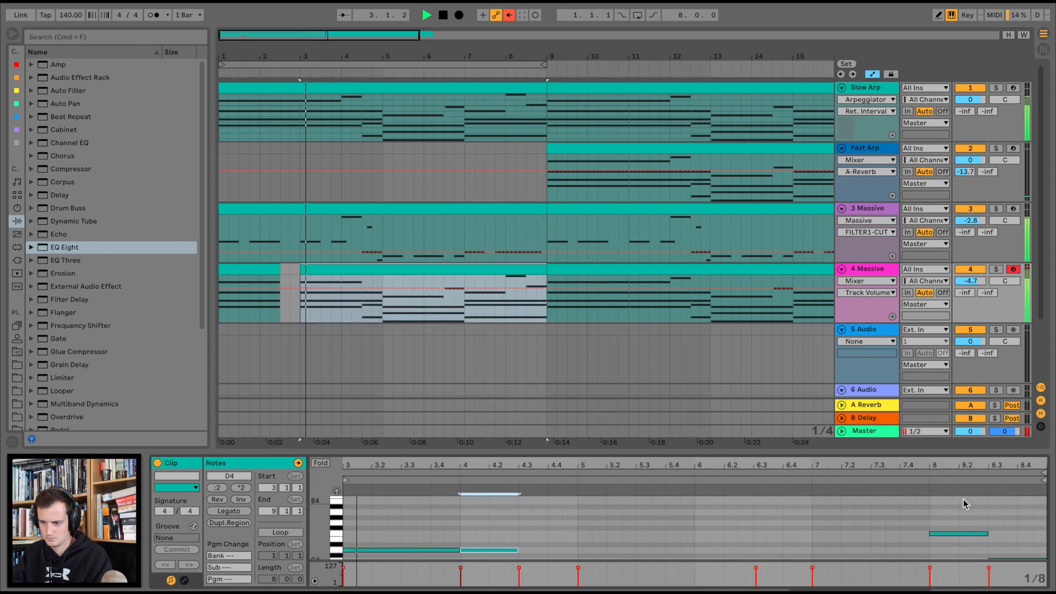
drag(989, 450, 989, 358)
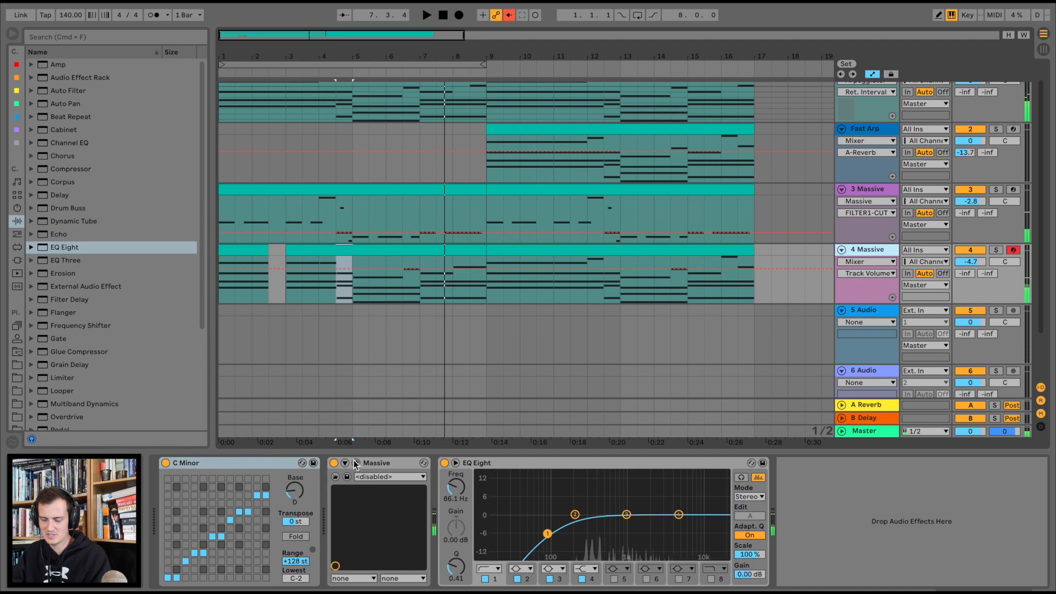
Reopen the fourth Massive, lower the wavetable positions of oscillators 3 and 2 and reduce the noise amp.
click(358, 462)
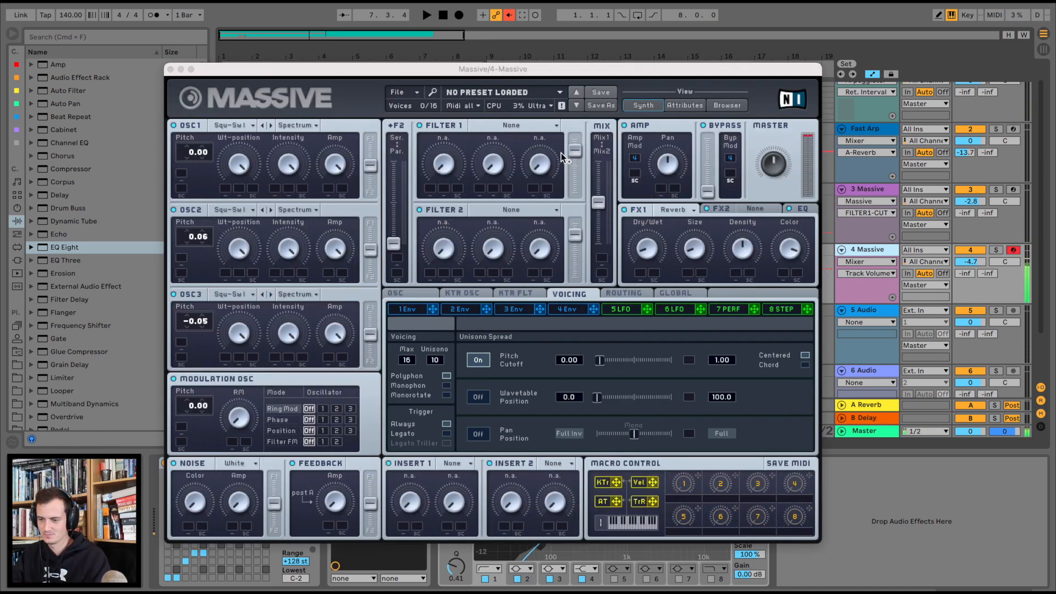
click(235, 344)
drag(235, 349, 241, 418)
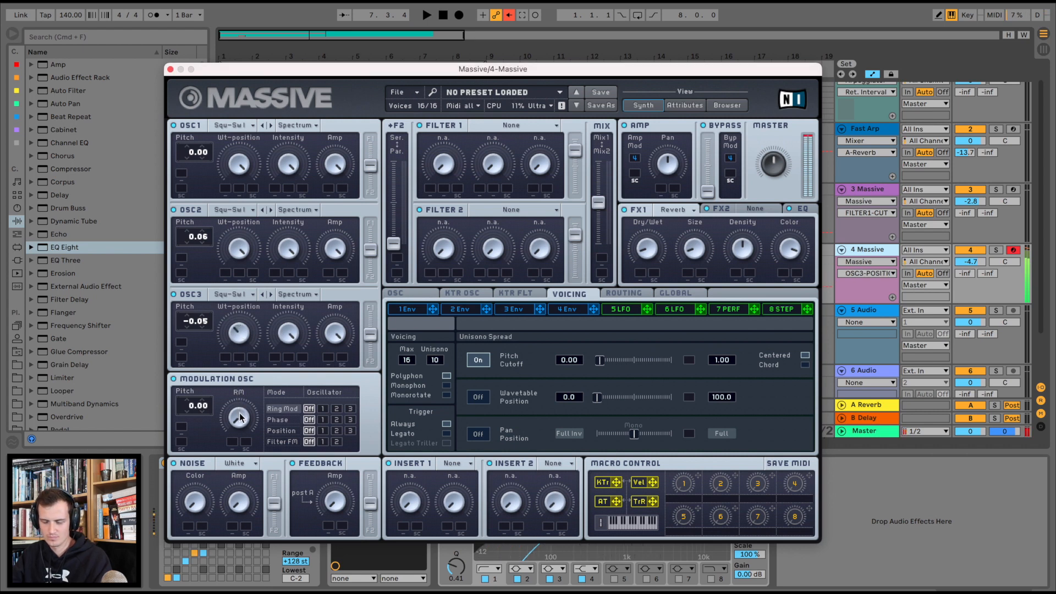
click(247, 257)
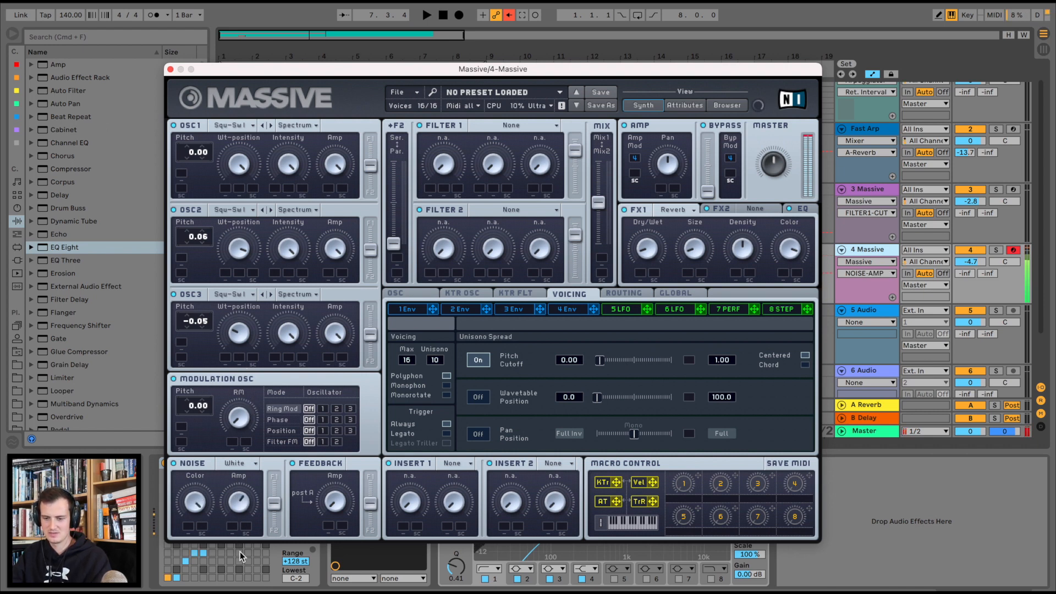
Load the Parabolic Shaper as Insert 1 in the fourth Massive.
click(463, 461)
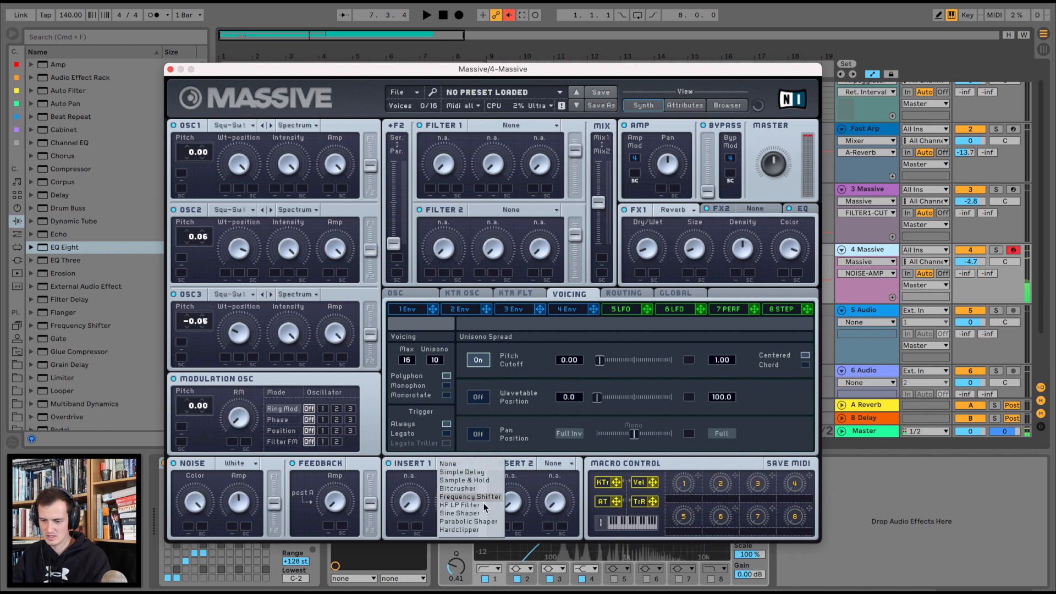
click(481, 523)
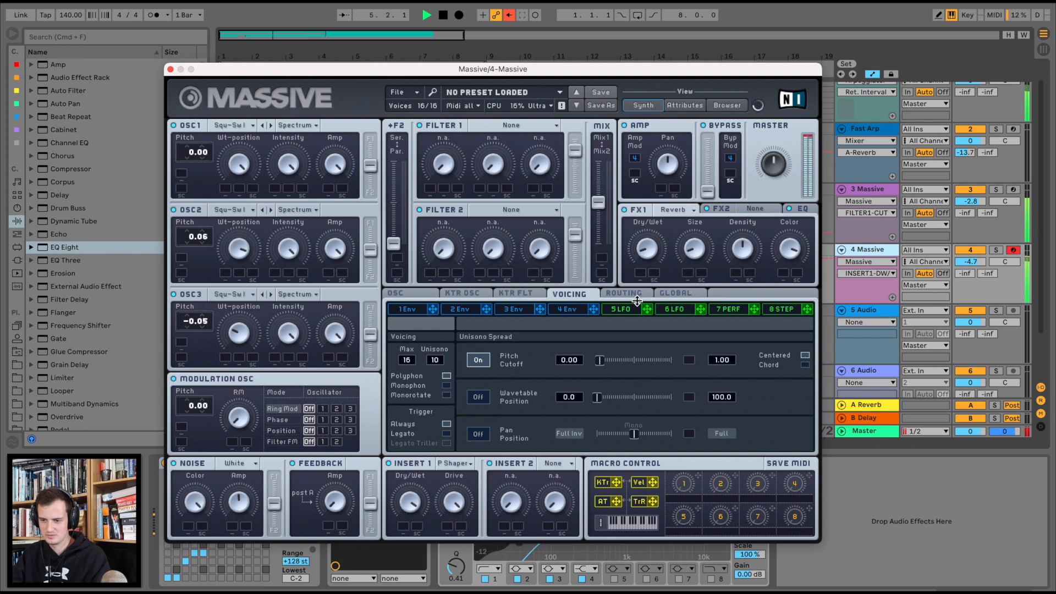
Shorten envelope 4's attack and raise its decay level during playback, and close the Massive window.
click(570, 310)
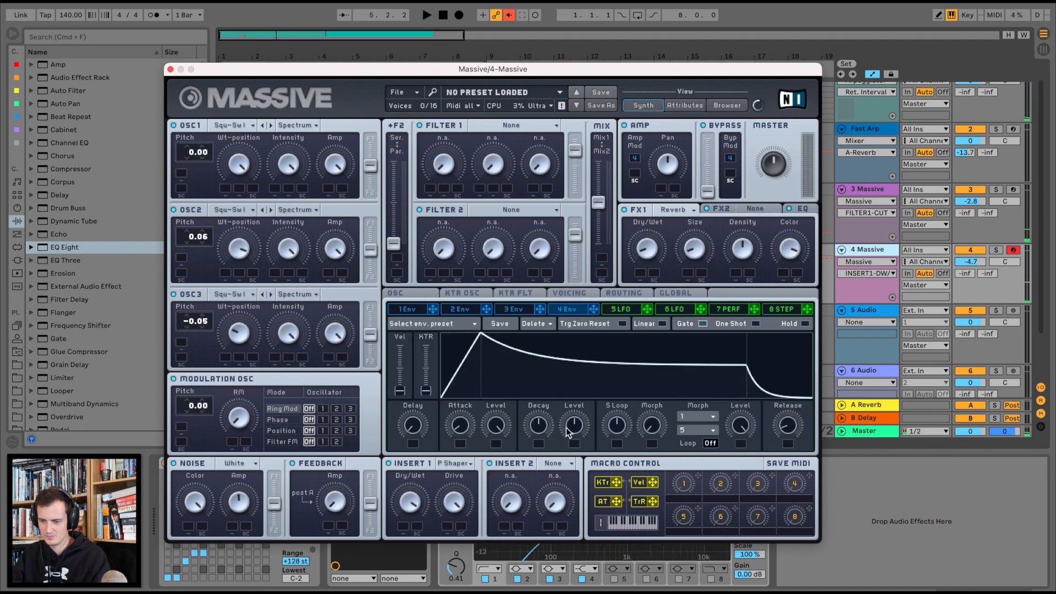
drag(573, 427, 588, 347)
key(space)
drag(461, 426, 461, 439)
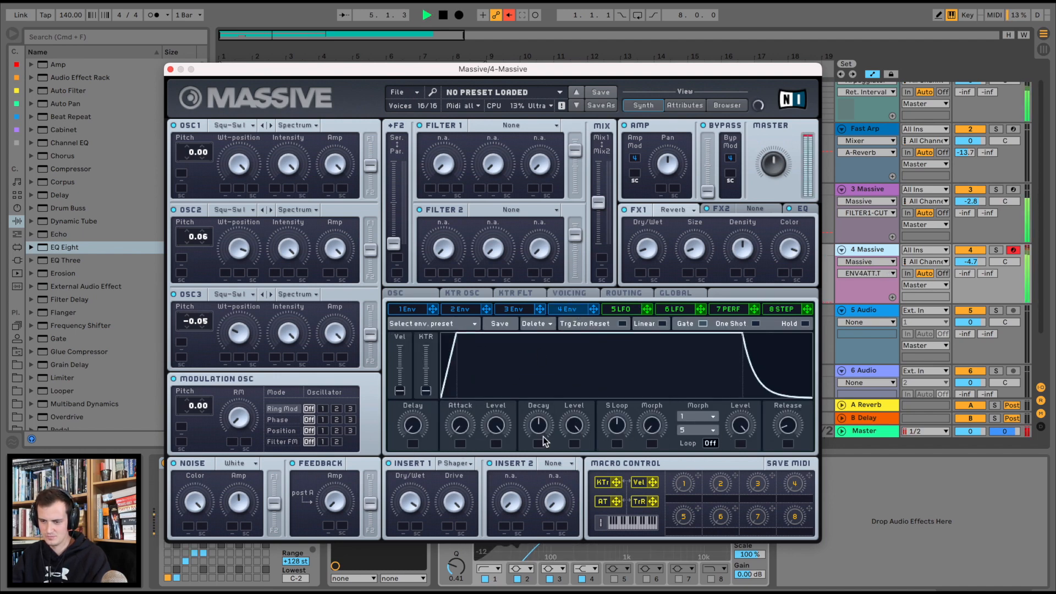
drag(571, 425, 571, 439)
click(170, 69)
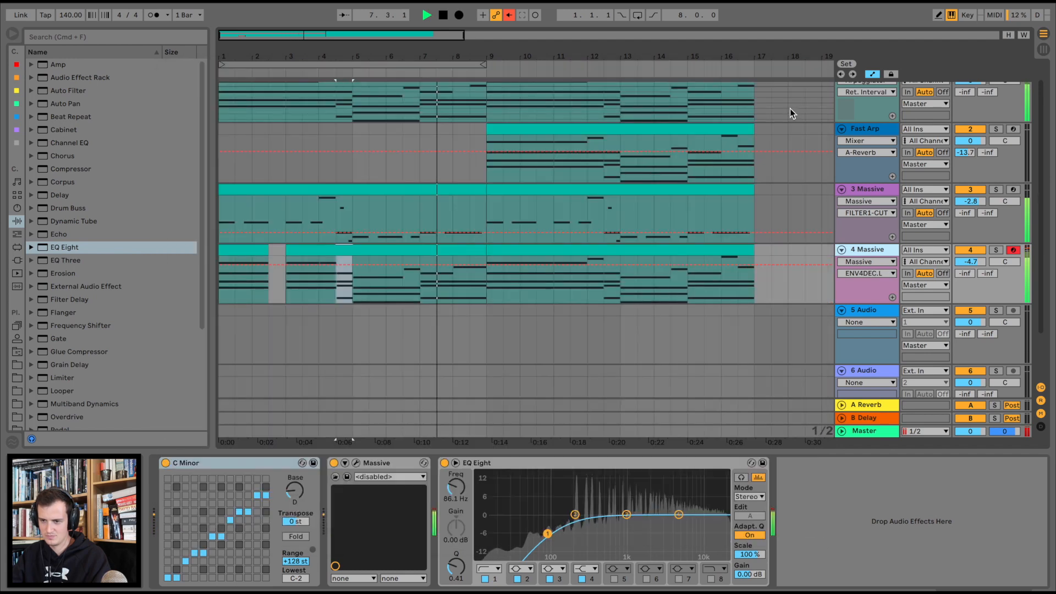
Copy the Arpeggiator from the Slow Arp track onto the fourth track, between the C Minor scale and Massive.
scroll(797, 122, up, 1)
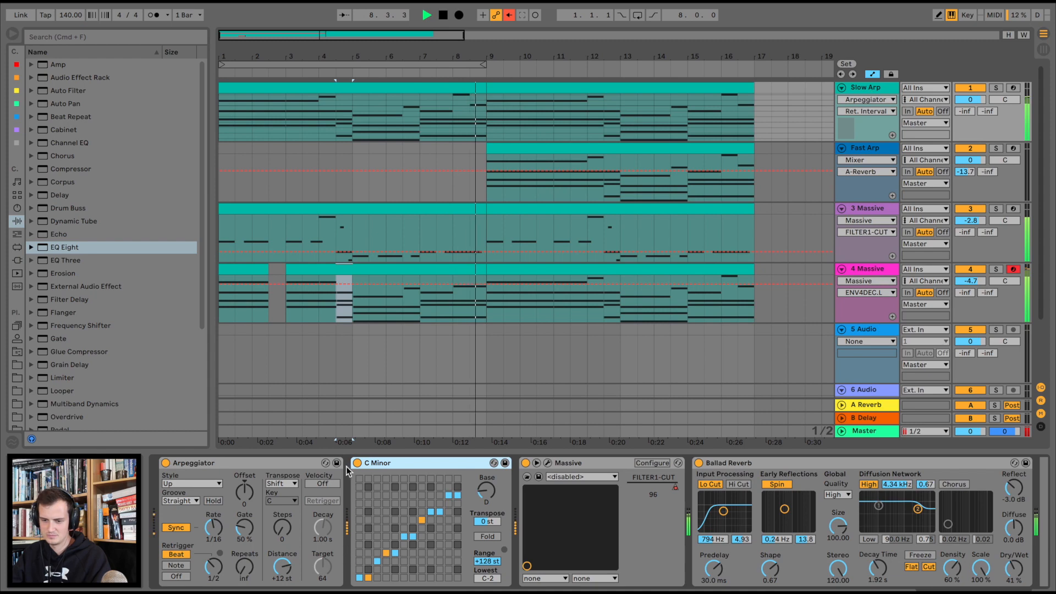
click(235, 465)
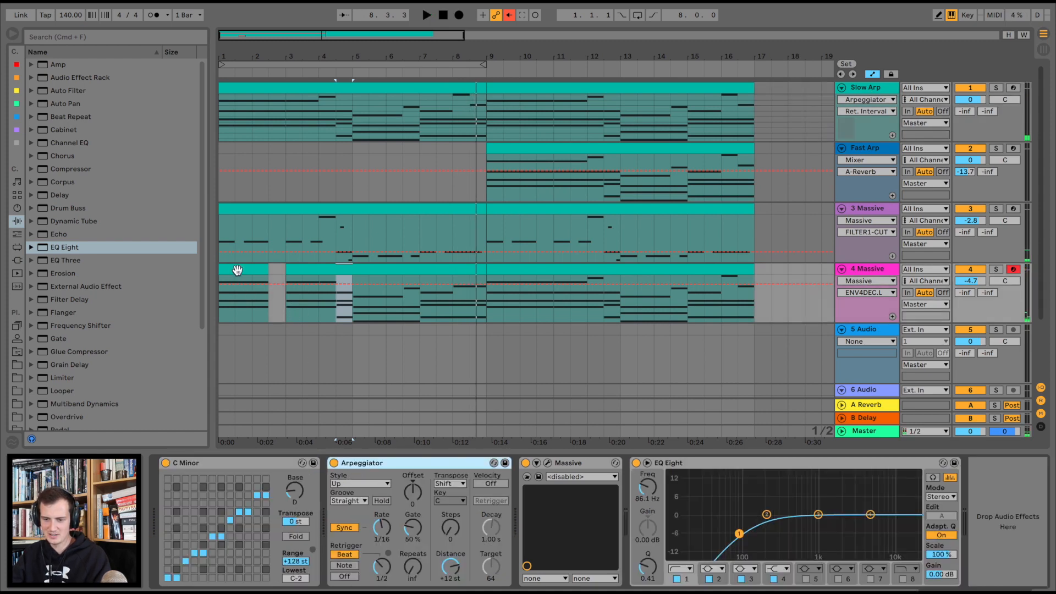
Set the fourth track's Arpeggiator to a 1/8 rate, Chord Trigger style and 67% gate during playback from bar 1.
click(238, 270)
drag(380, 529, 379, 525)
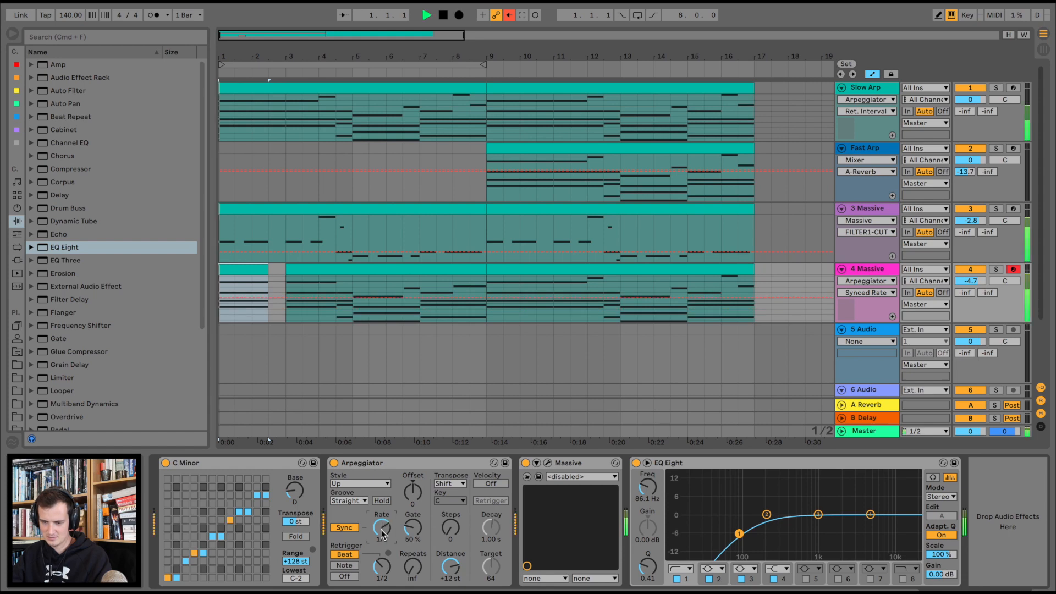
click(362, 485)
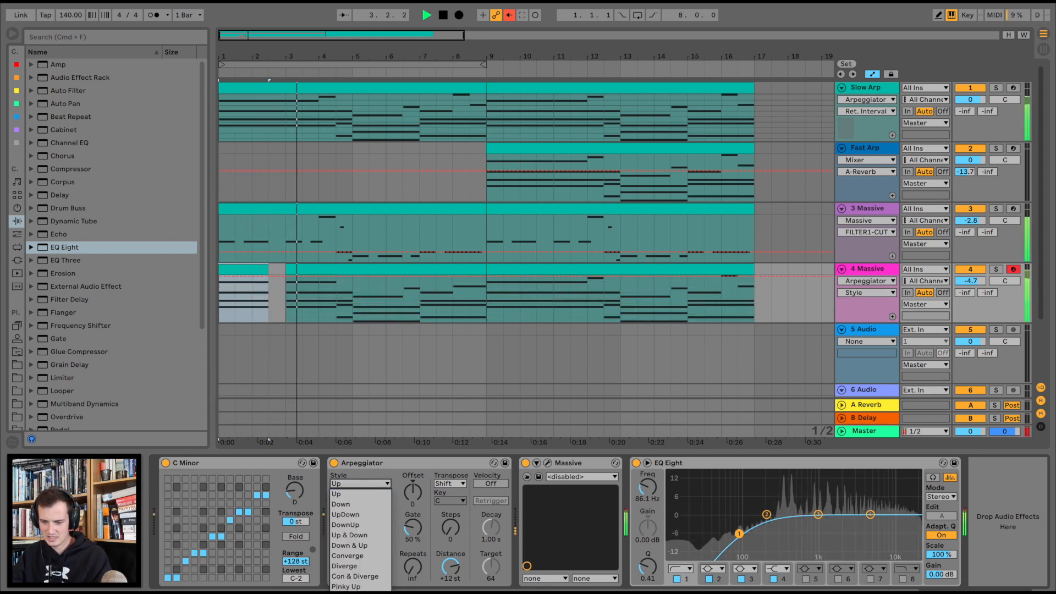
click(360, 592)
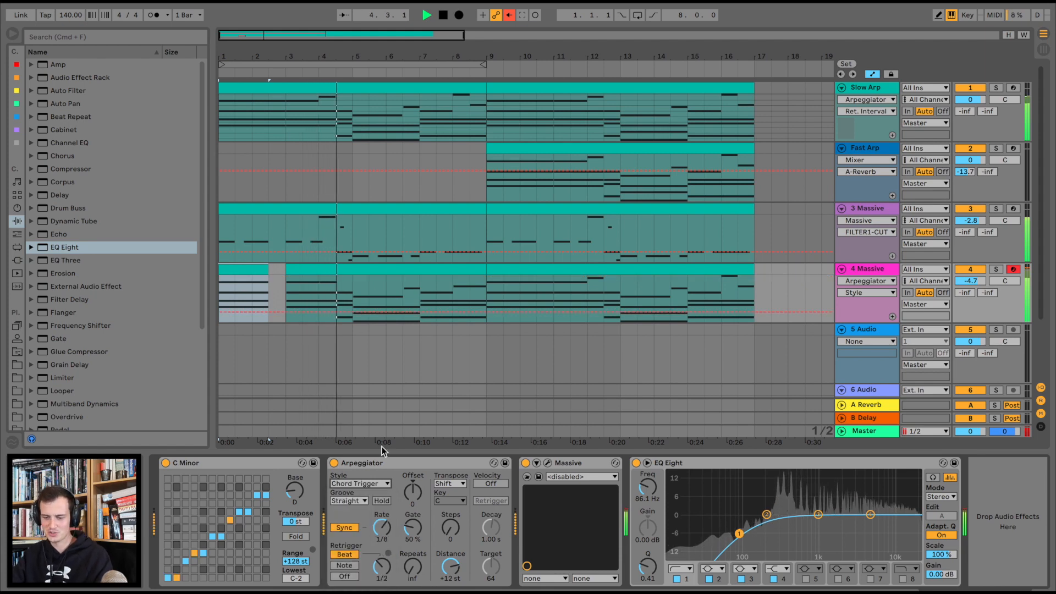
mouse_move(413, 528)
mouse_down()
mouse_move(412, 506)
mouse_move(413, 517)
mouse_up()
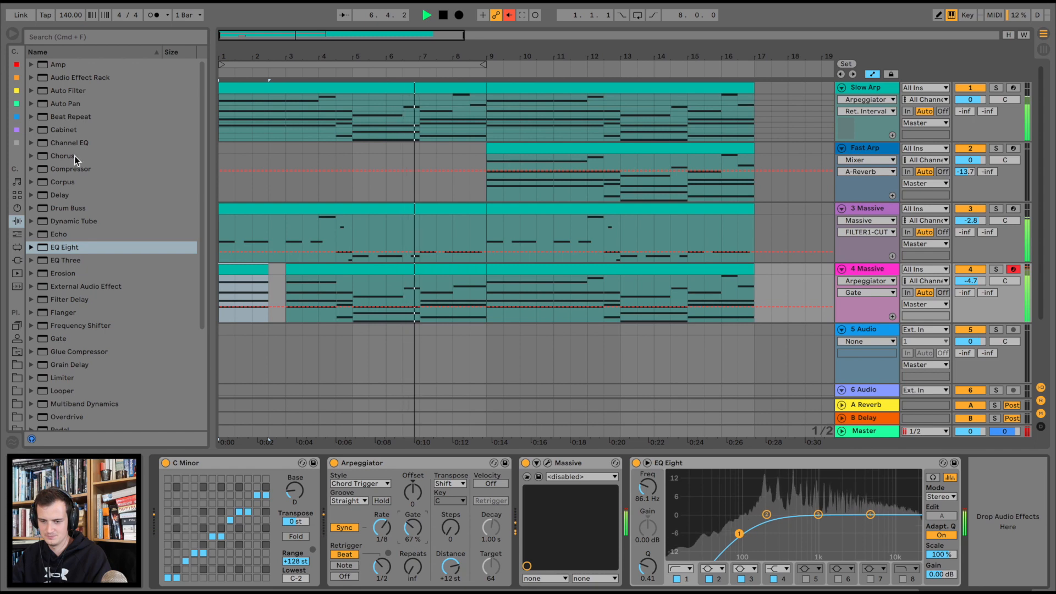
Add an Auto Filter after EQ Eight on the fourth track and lower its low-pass cutoff to 360 Hz with 36% resonance.
double_click(58, 91)
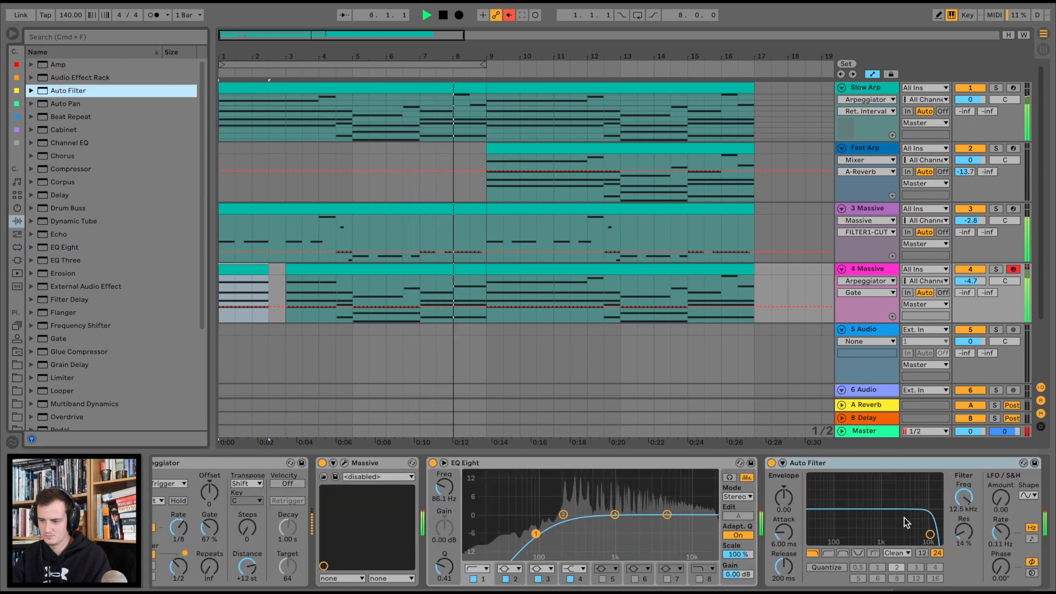
drag(906, 520, 856, 522)
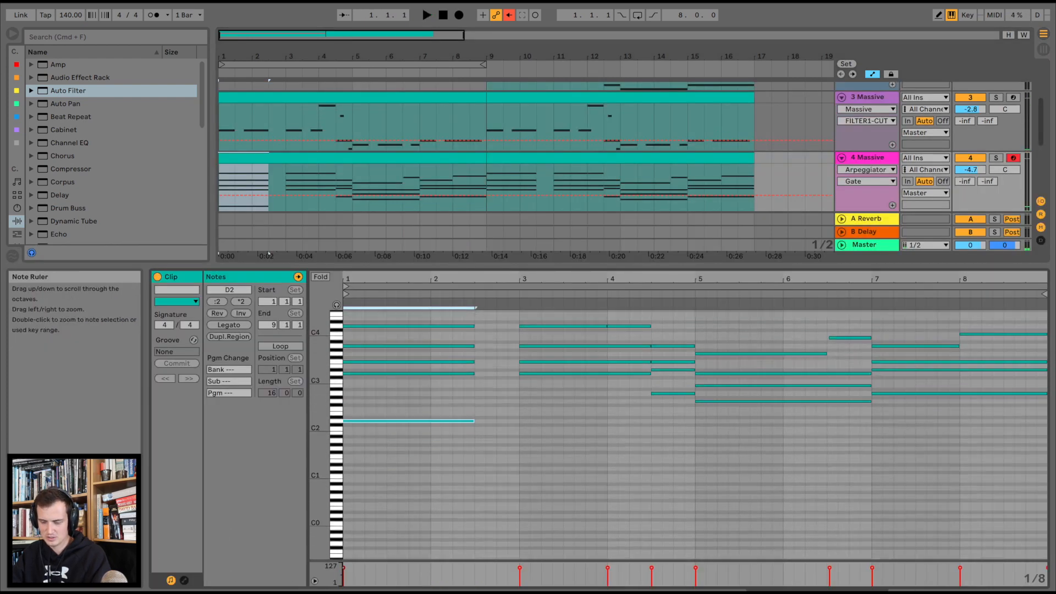
Extend the low root-note line beneath the remaining chords, from bar 3 to the end of the fourth track's first clip.
key(space)
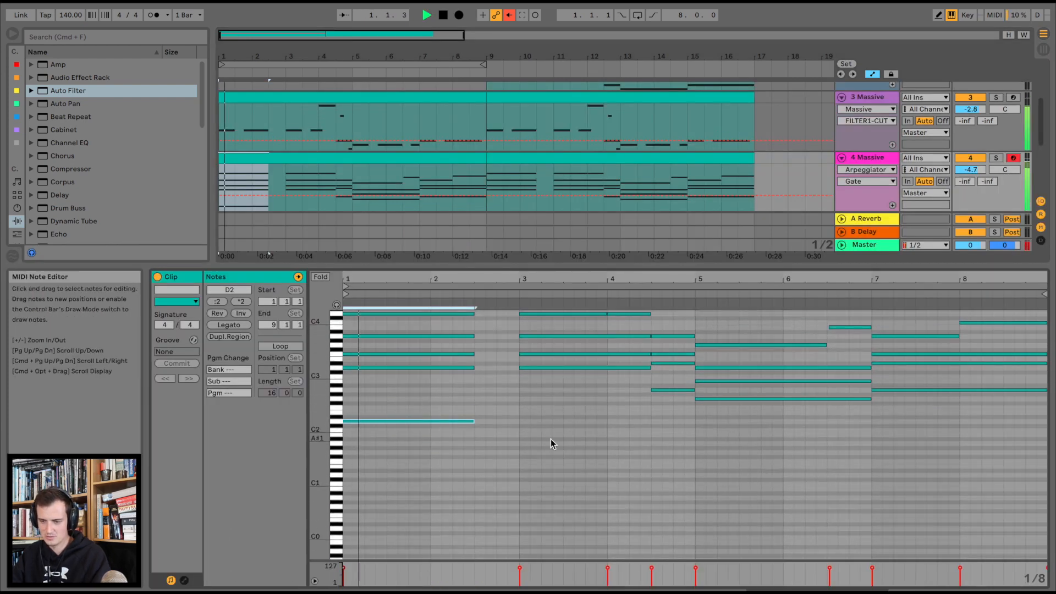
double_click(525, 421)
drag(531, 421, 651, 421)
key(super+d)
drag(722, 424, 898, 444)
key(super+d)
Duplicate the fourth track's edited first clip over bars 9 to 17 and stop playback.
drag(677, 262, 696, 490)
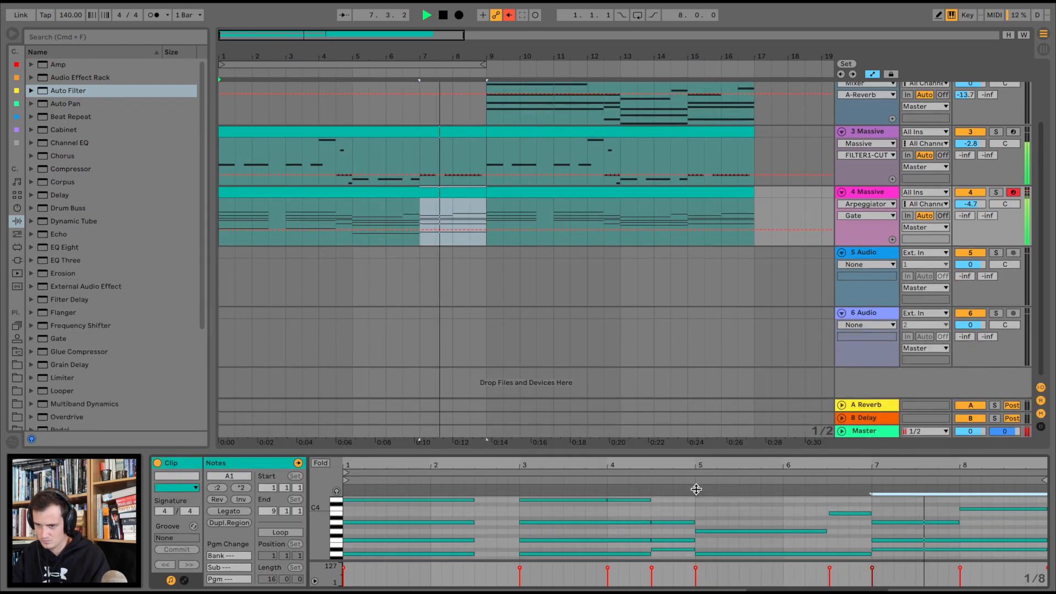
click(432, 194)
key(super+d)
key(space)
Show the voicing settings of the fourth Massive and raise the Auto Filter cutoff to 19.9 kHz.
double_click(856, 189)
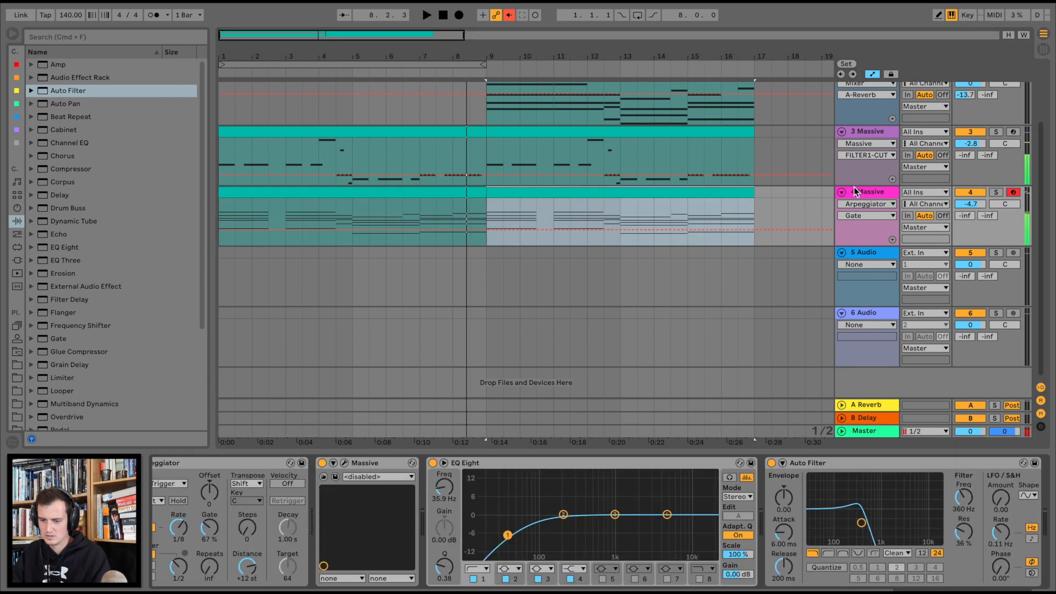
scroll(393, 551, left, 5)
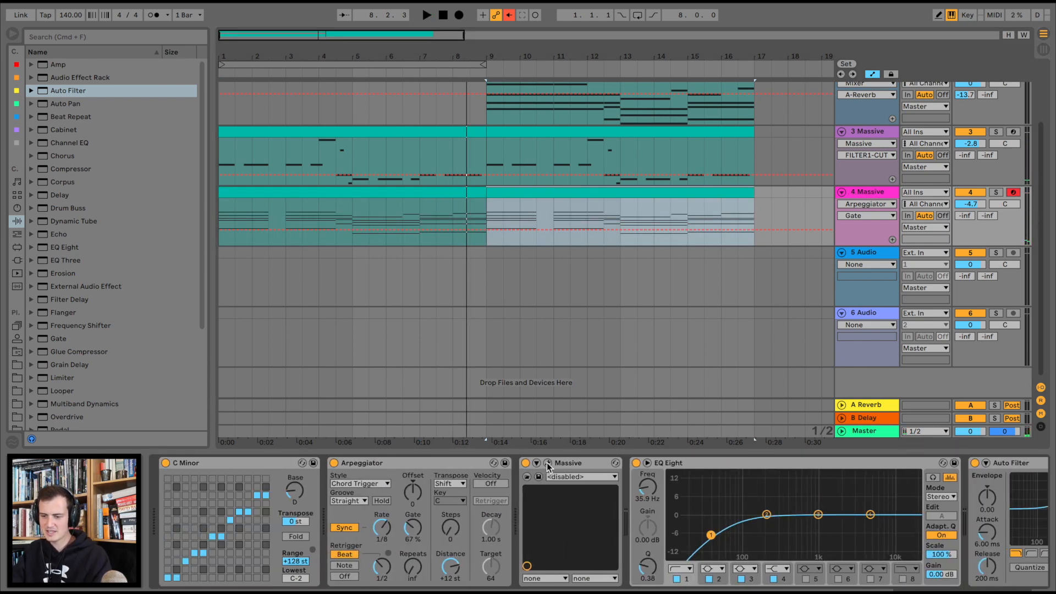
click(548, 463)
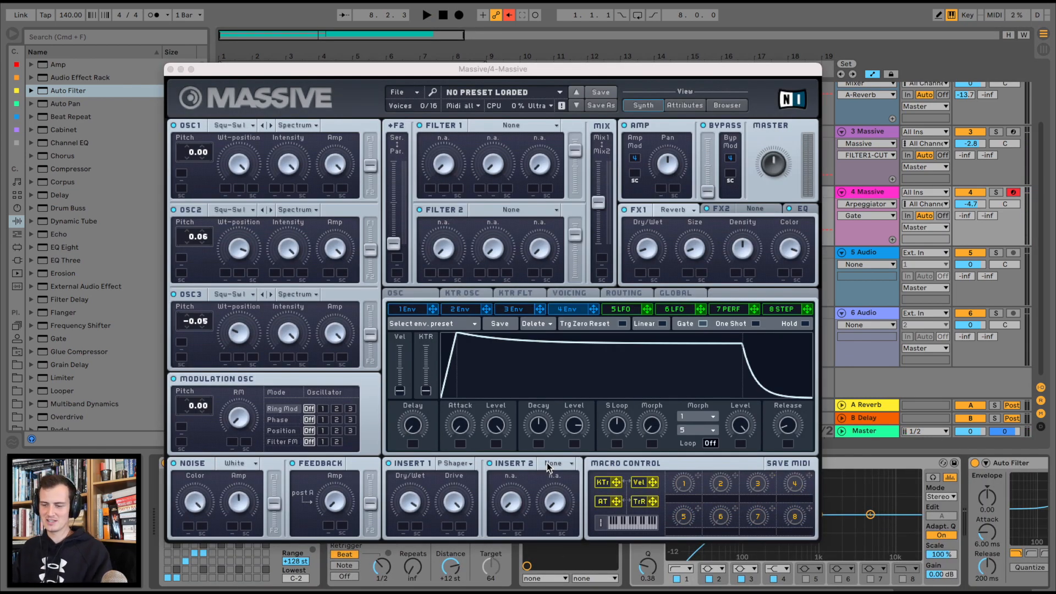
click(569, 293)
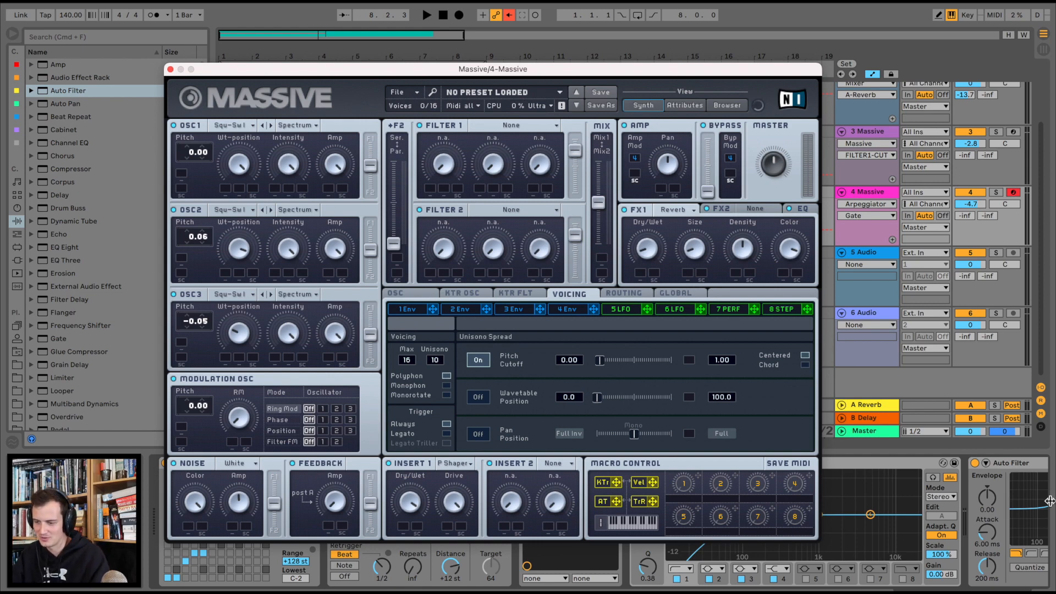
scroll(992, 527, right, 5)
drag(894, 500, 894, 424)
Raise Massive's maximum voices to 50 during playback, switch oscillator 2's mode to Bend -/+ and close the Massive window.
key(space)
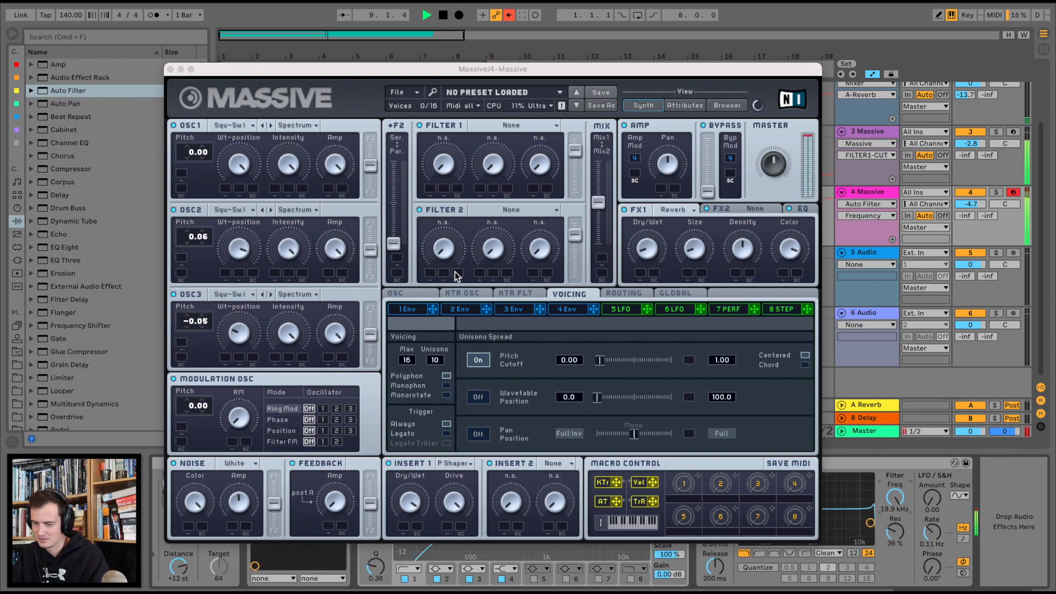
drag(407, 365, 413, 292)
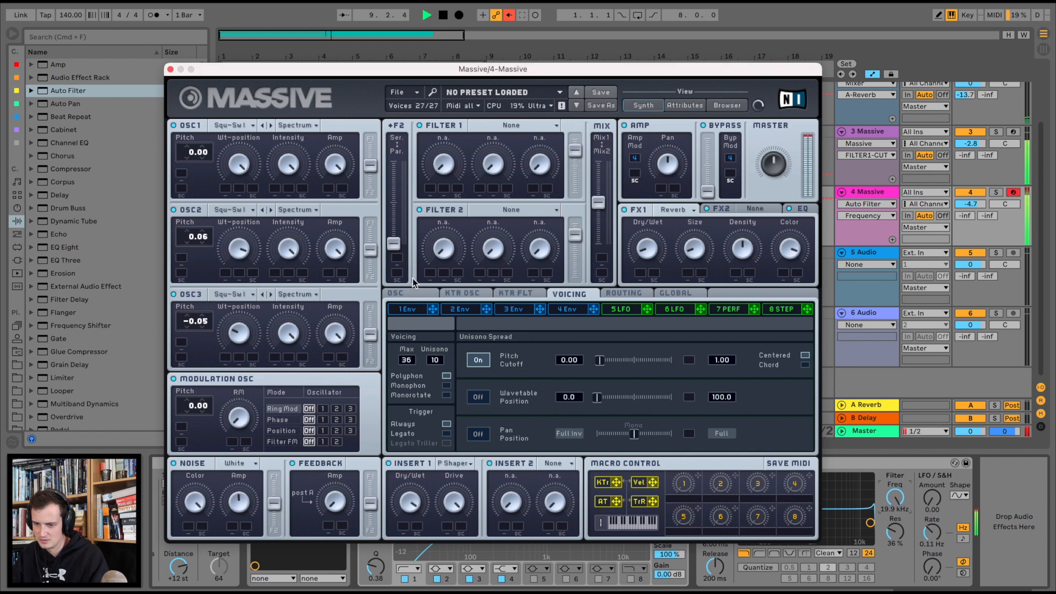
scroll(409, 362, up, 12)
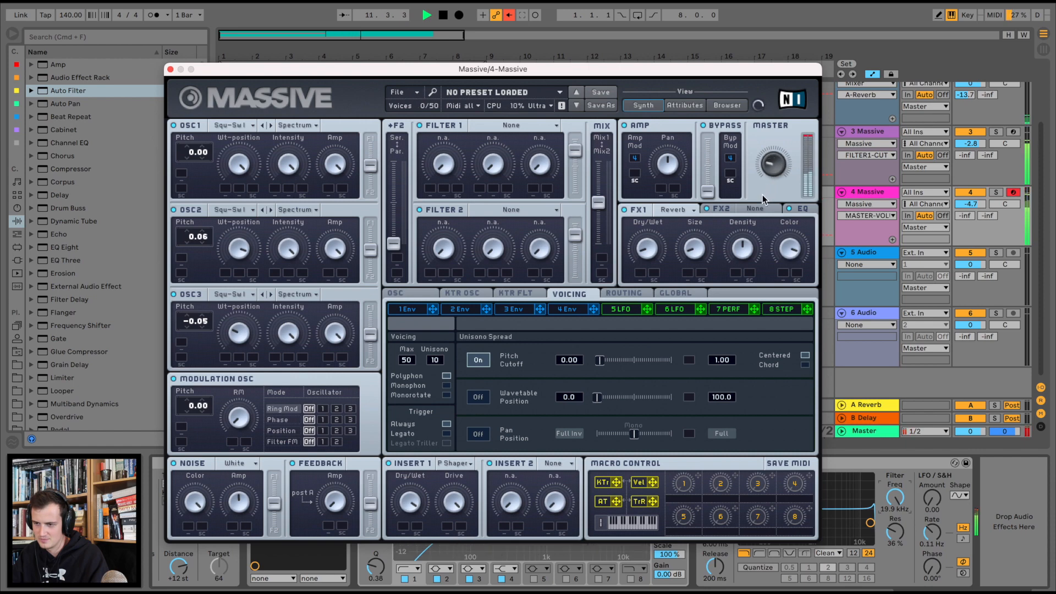
click(306, 211)
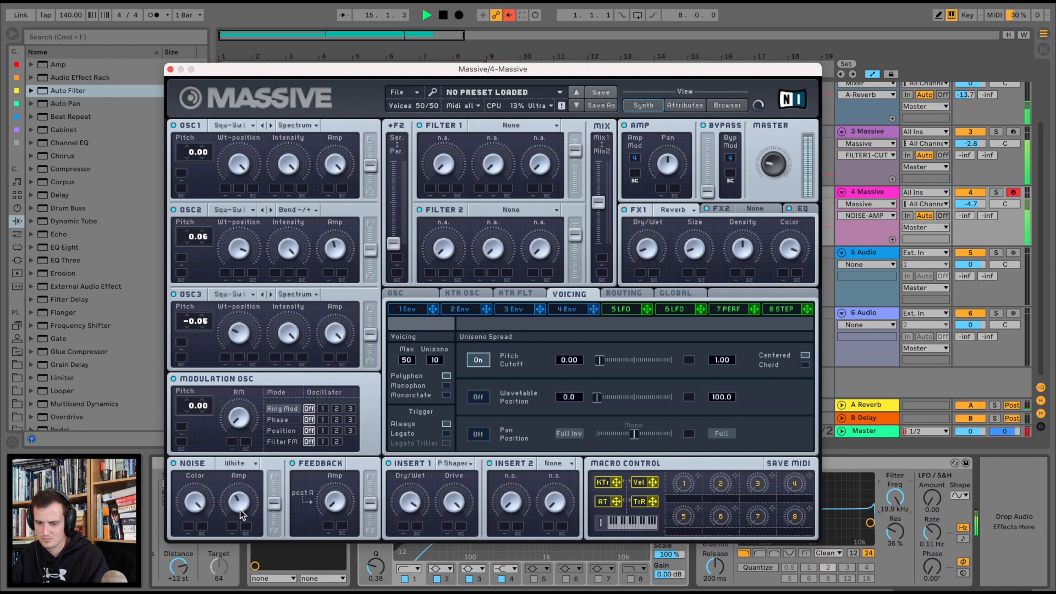
click(170, 70)
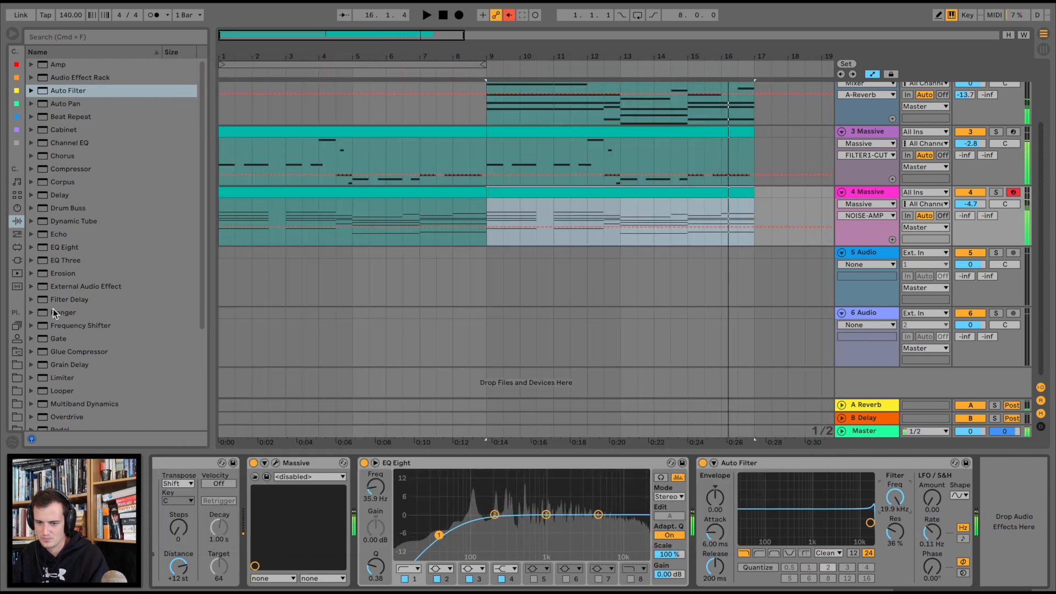
Add a Saturator after the Auto Filter, with the drive at 4.57 dB and the color base at 10.9.
scroll(67, 335, down, 5)
click(38, 281)
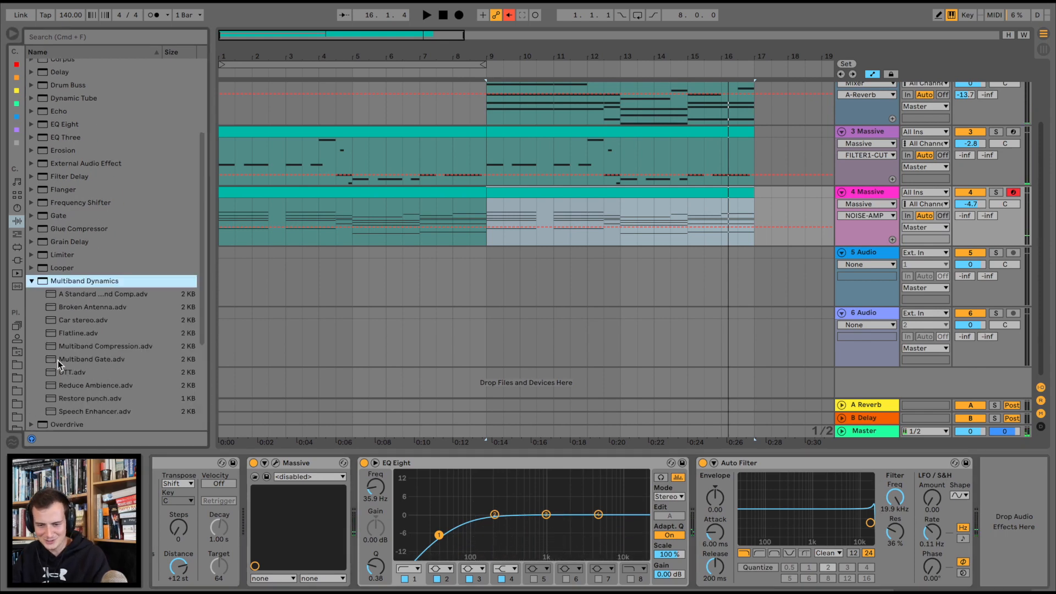
drag(67, 358, 1009, 479)
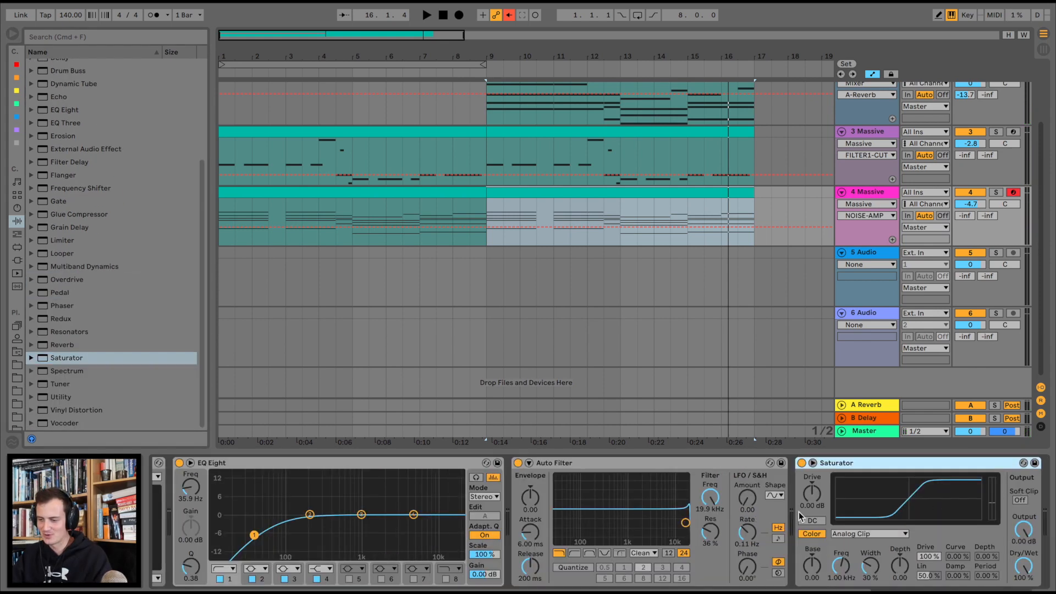
drag(811, 496, 811, 488)
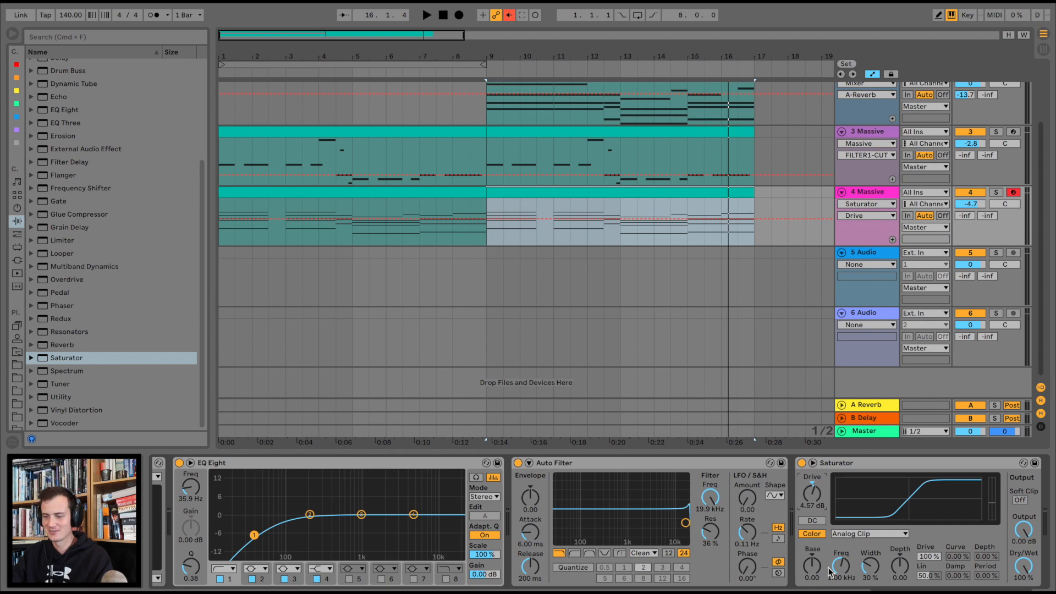
key(space)
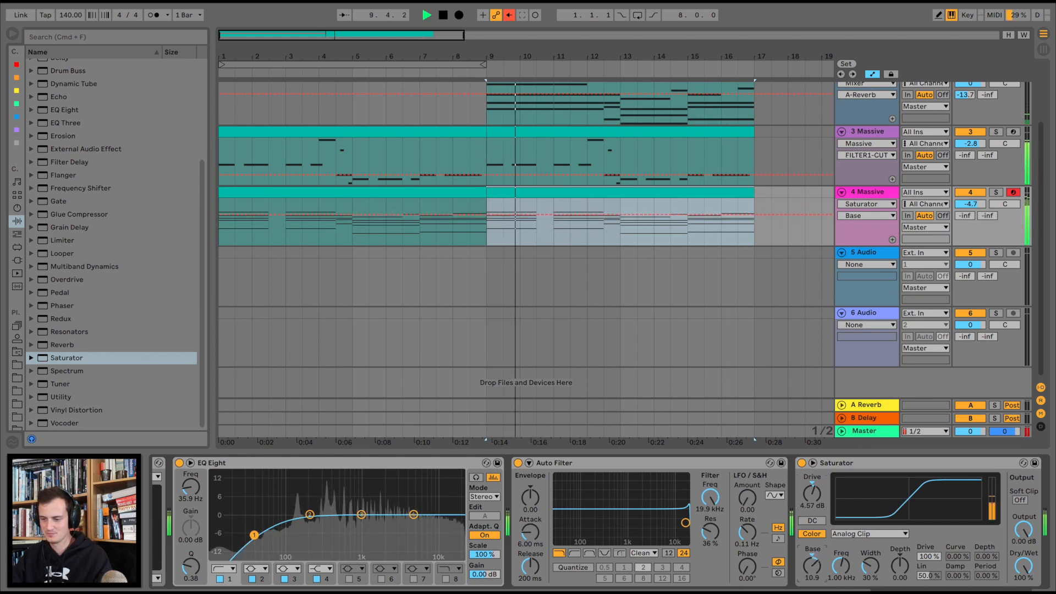
Try the Auto Filter at 635 Hz with 45% resonance and the Arpeggiator at a 1/16 rate, playing from bar 1.
drag(685, 523, 619, 518)
scroll(610, 517, left, 10)
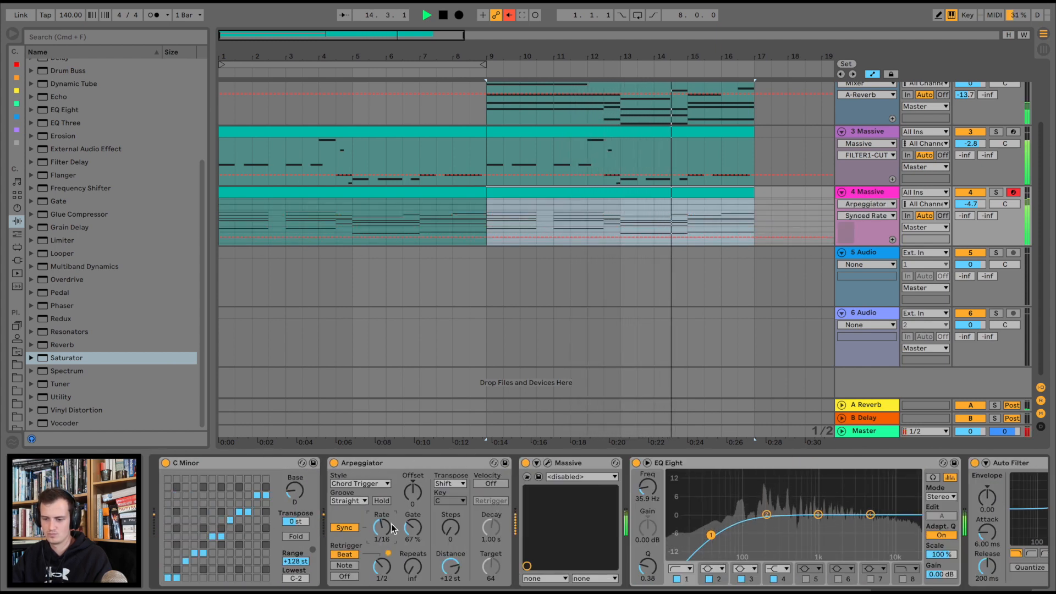
click(287, 190)
key(space)
key(space)
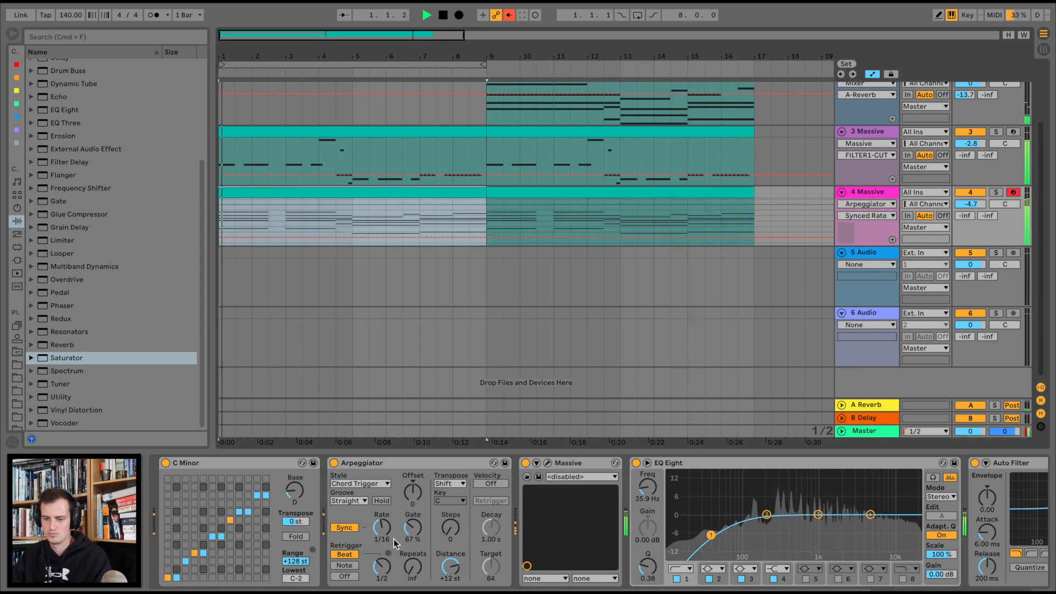
Set the Auto Filter to 758 Hz with 41% resonance, and the Arpeggiator to a 1/8 rate with 75% gate.
scroll(636, 524, right, 6)
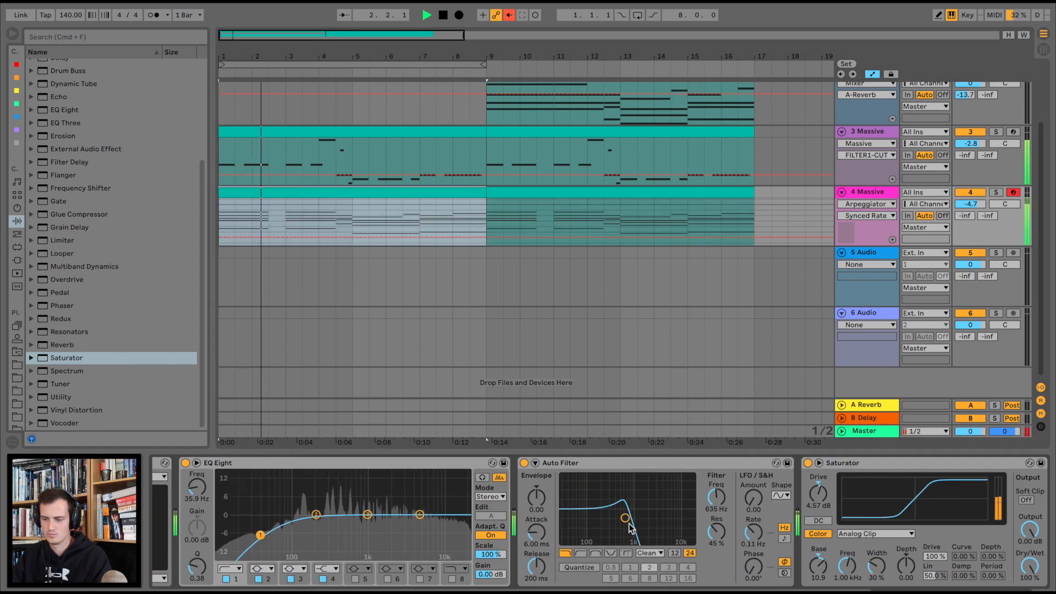
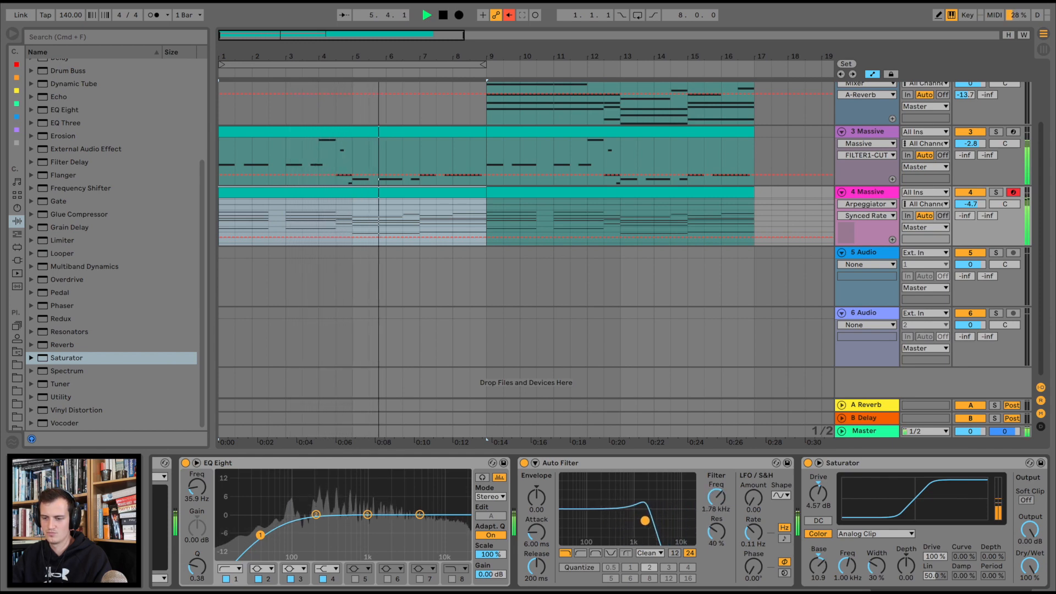
drag(637, 521, 621, 520)
scroll(616, 519, left, 10)
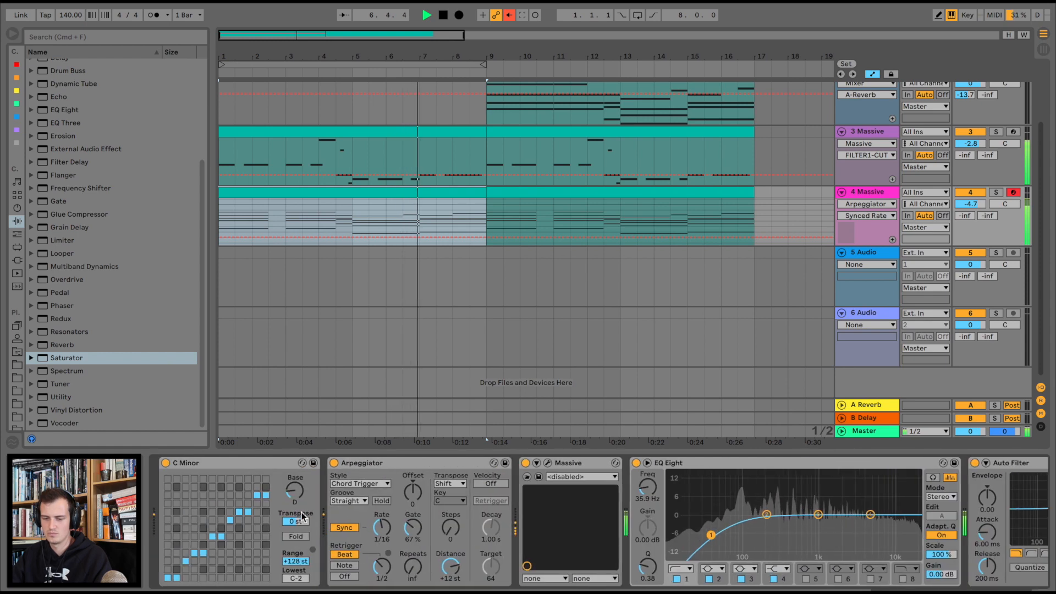
drag(382, 529, 382, 521)
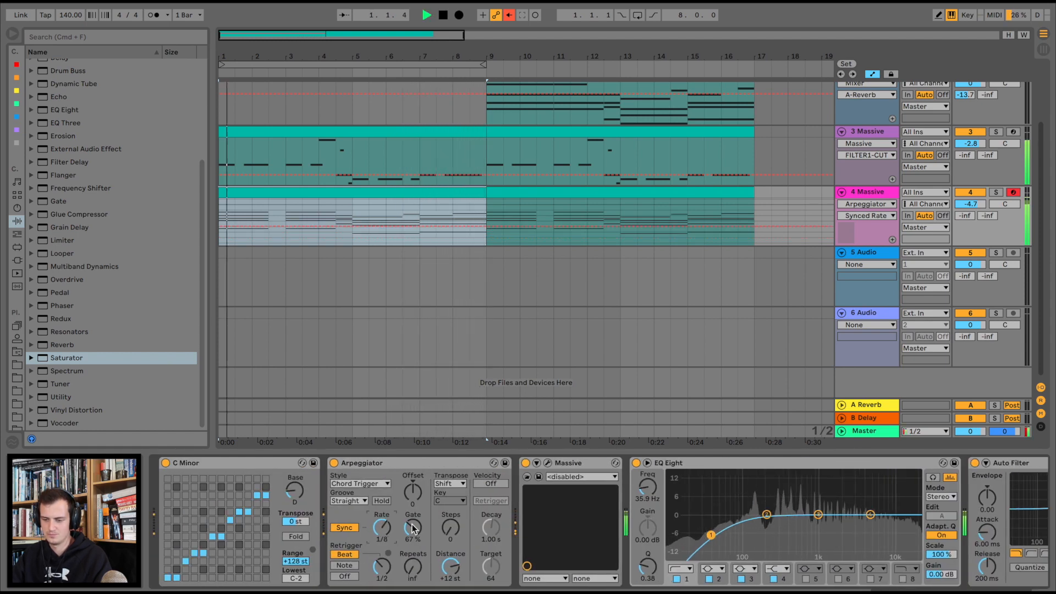
drag(412, 528, 413, 518)
scroll(611, 521, right, 10)
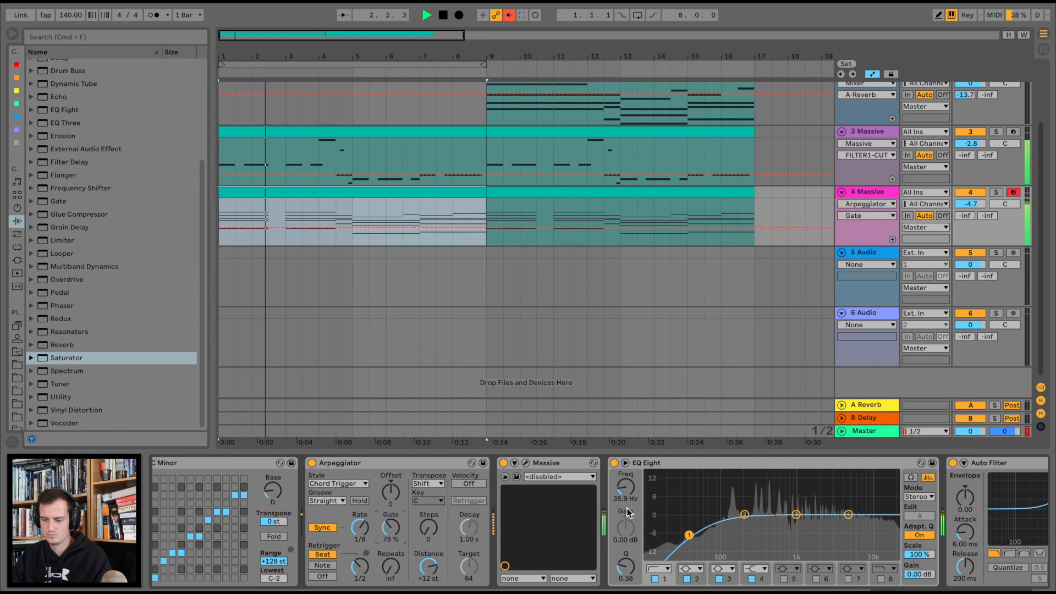
scroll(490, 234, up, 3)
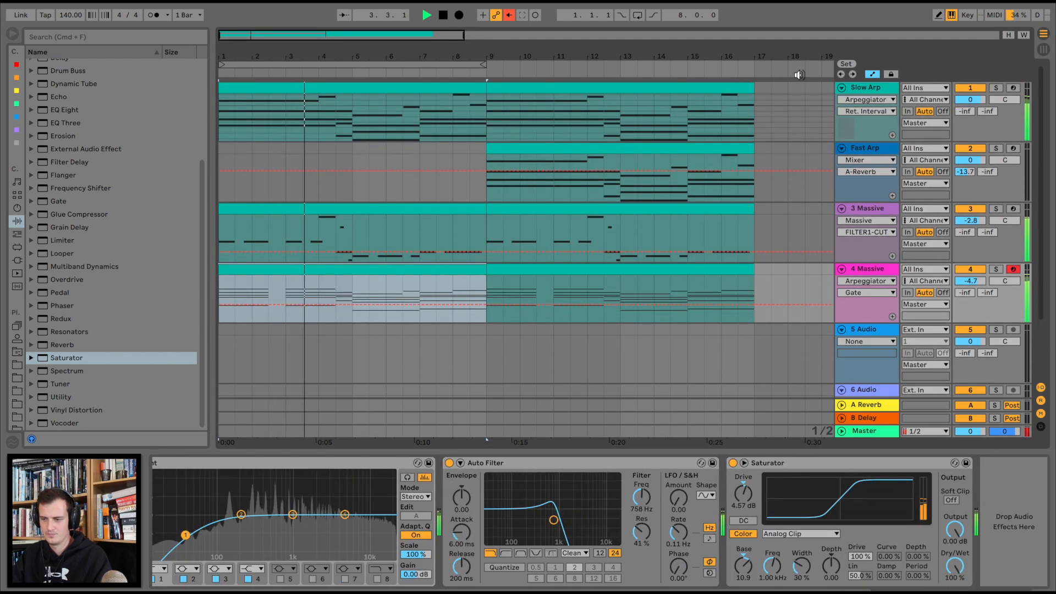
key(space)
Insert an audio track below the fourth Massive and audition kicks from the Antidote Audio - Oblivion pack.
click(19, 307)
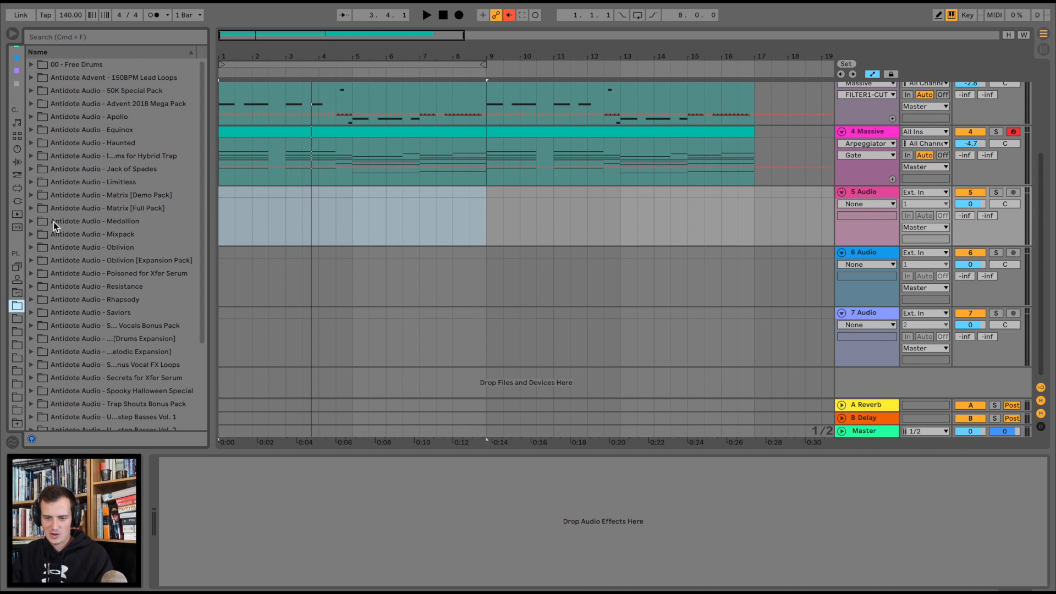
click(31, 247)
click(41, 379)
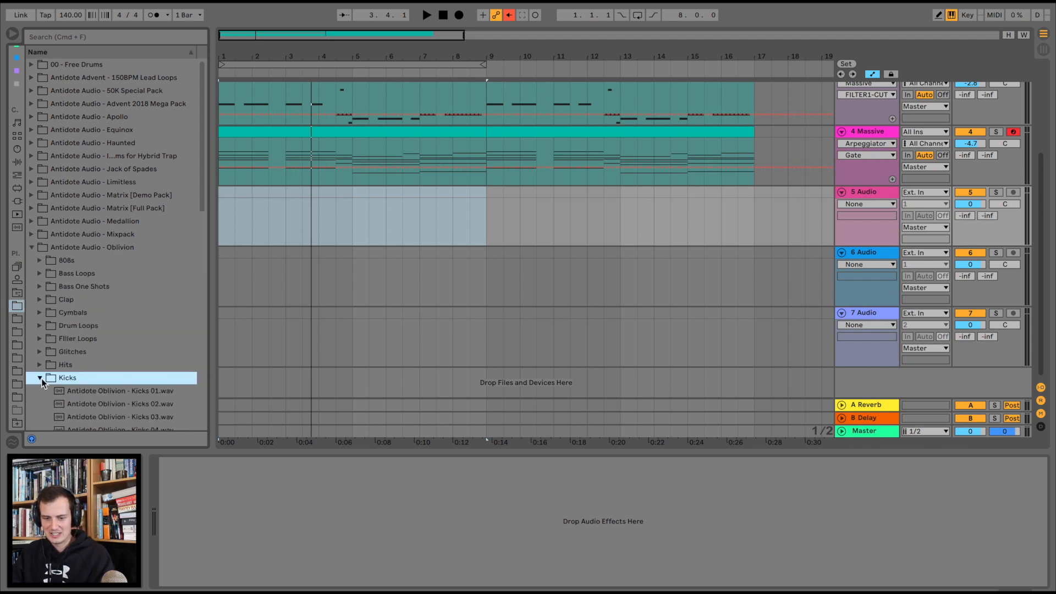
scroll(78, 325, down, 5)
click(98, 274)
key(Up)
key(Up)
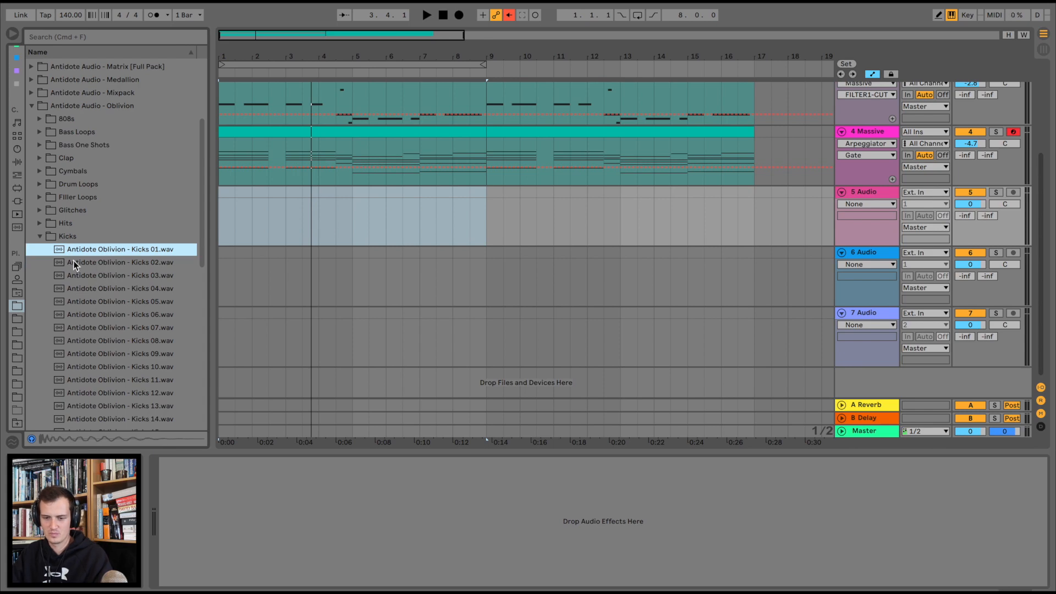
Place Antidote Oblivion - Kicks 01.wav at bar 1 of the new audio track and play it briefly.
drag(77, 250, 224, 207)
key(space)
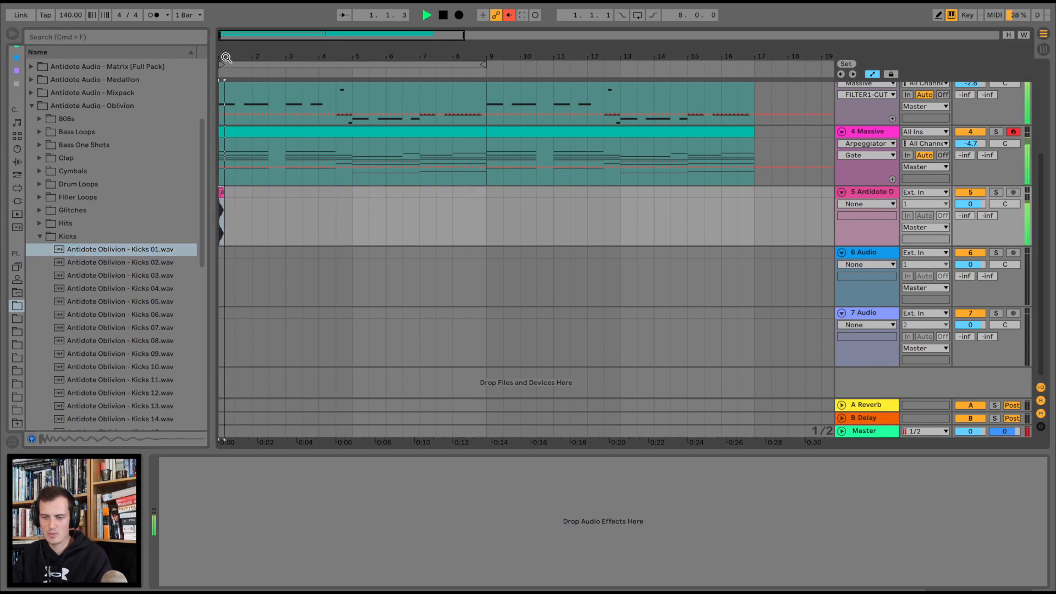
key(space)
key(space)
key(plus)
key(plus)
key(plus)
key(space)
Switch from the Kicks to the Snares folder of the Antidote Audio - Oblivion pack and audition snare samples.
click(41, 237)
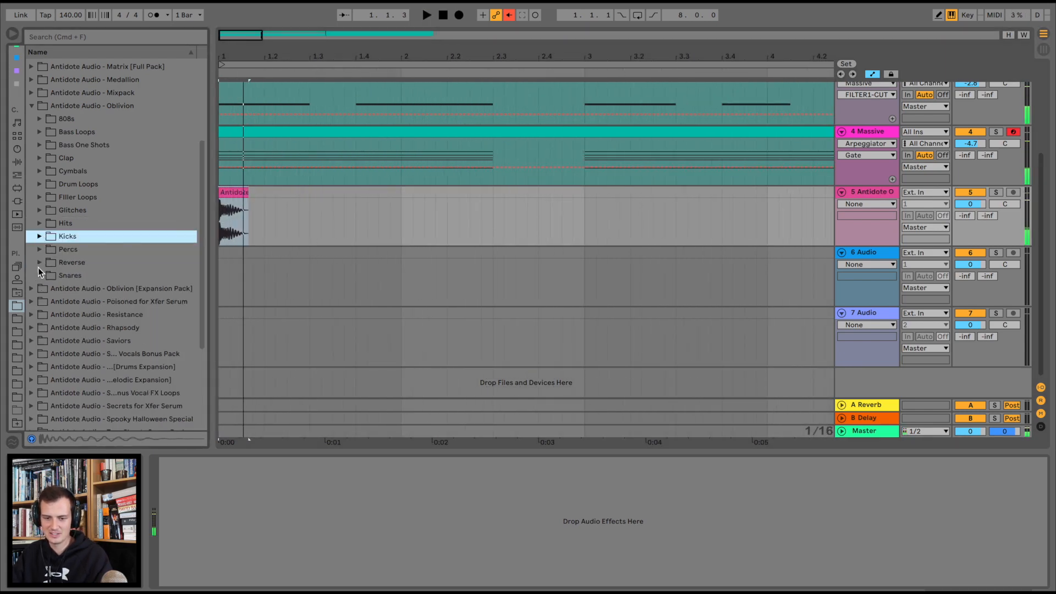
click(39, 275)
click(97, 324)
scroll(99, 323, down, 3)
click(102, 322)
click(126, 301)
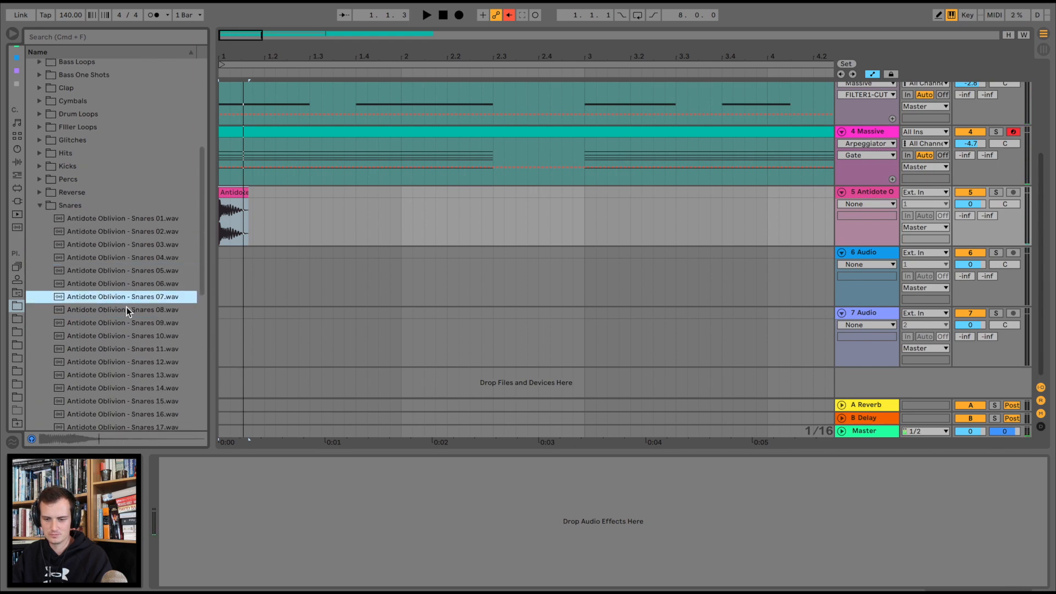
Compare the neighbouring snares and place Antidote Oblivion - Snares 07.wav at beat 1.3 on audio track 6.
scroll(132, 292, down, 3)
key(Down)
key(Down)
key(Down)
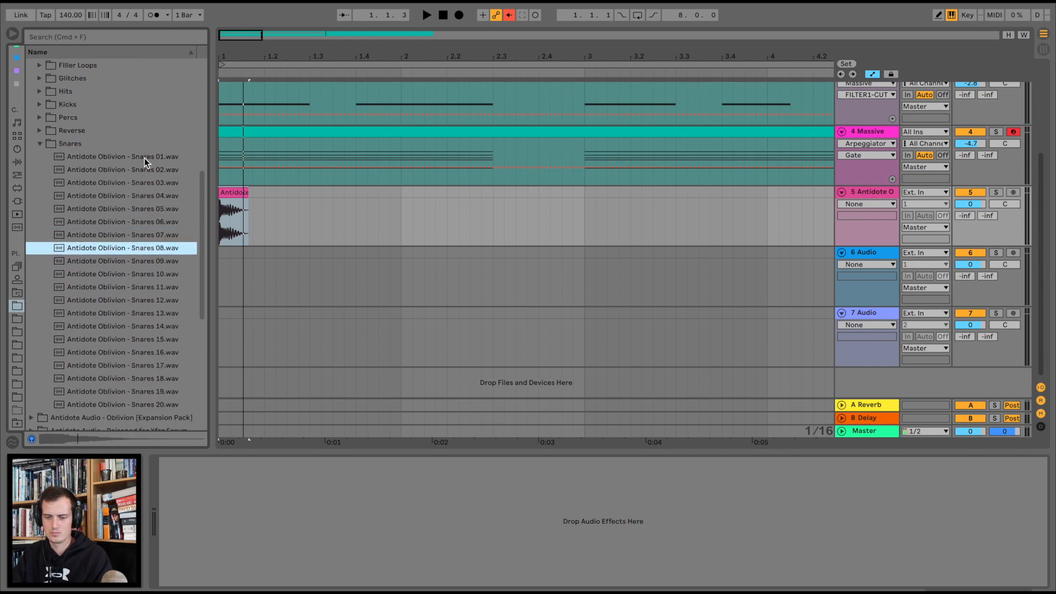
key(Up)
key(Up)
key(Up)
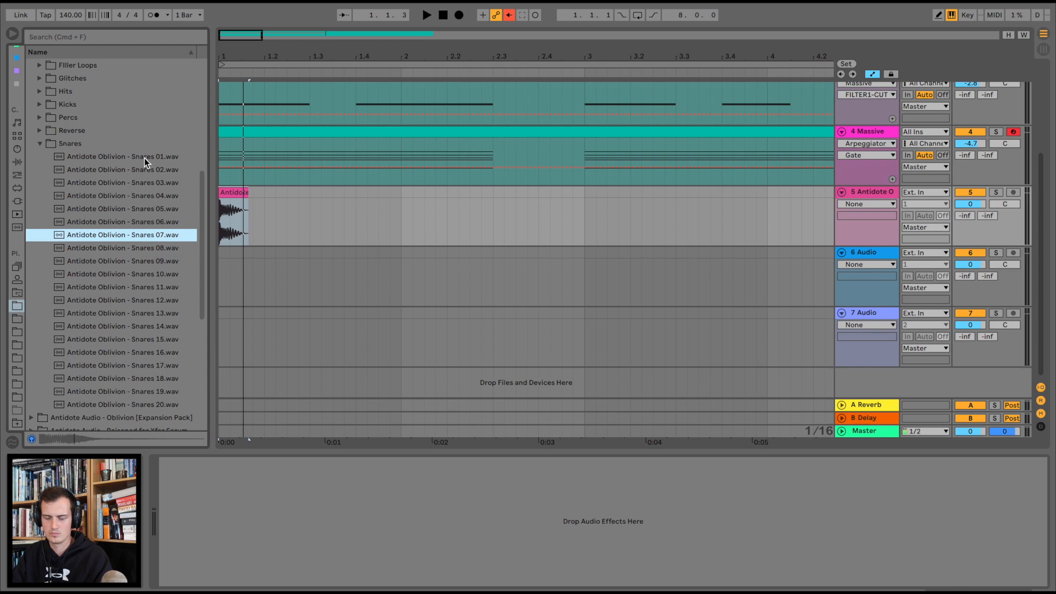
drag(141, 236, 318, 268)
Copy the kick clip on track 5 to 1.2.4, one sixteenth before the snare, and check the rhythm in playback.
click(235, 190)
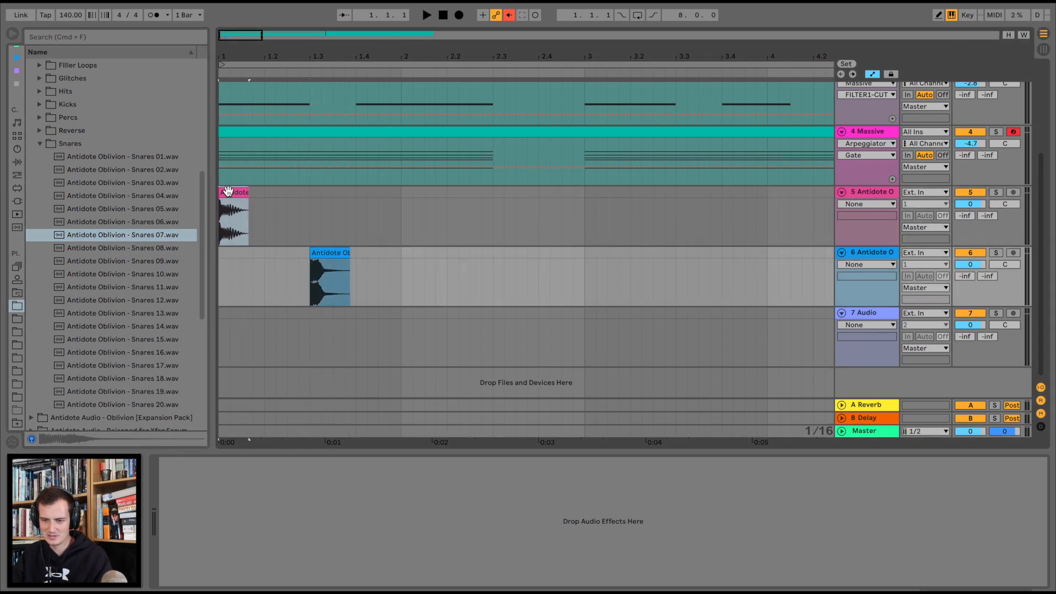
key(space)
click(290, 194)
key(super+v)
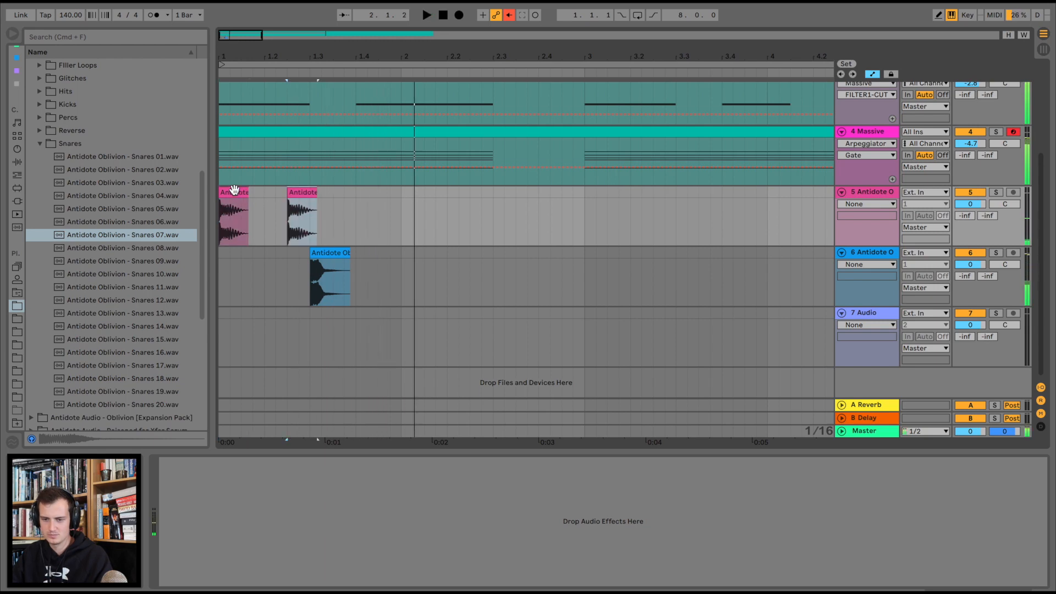
key(space)
drag(300, 192, 311, 193)
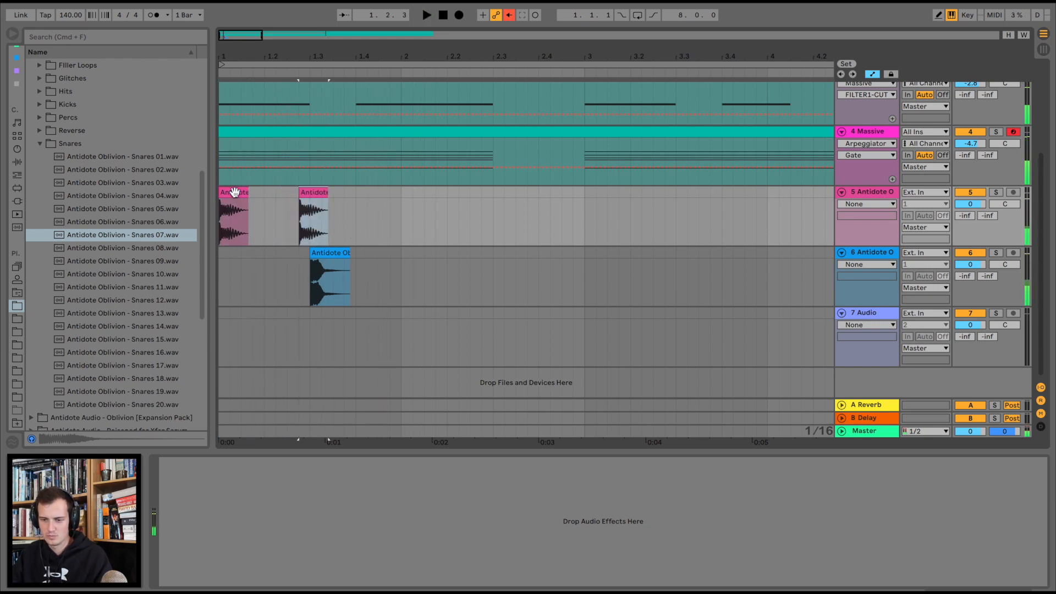
click(233, 190)
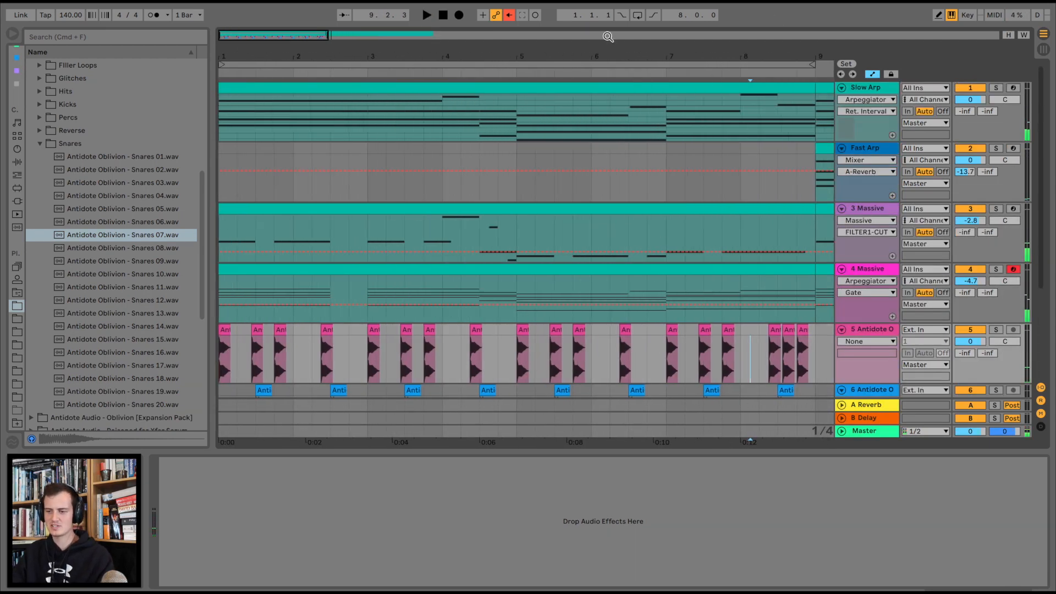
On the fourth Massive track, open the Auto Filter to 19.9 kHz with 28% resonance, turn off the Arpeggiator and inspect the first MIDI clip.
drag(605, 55, 401, 57)
click(865, 270)
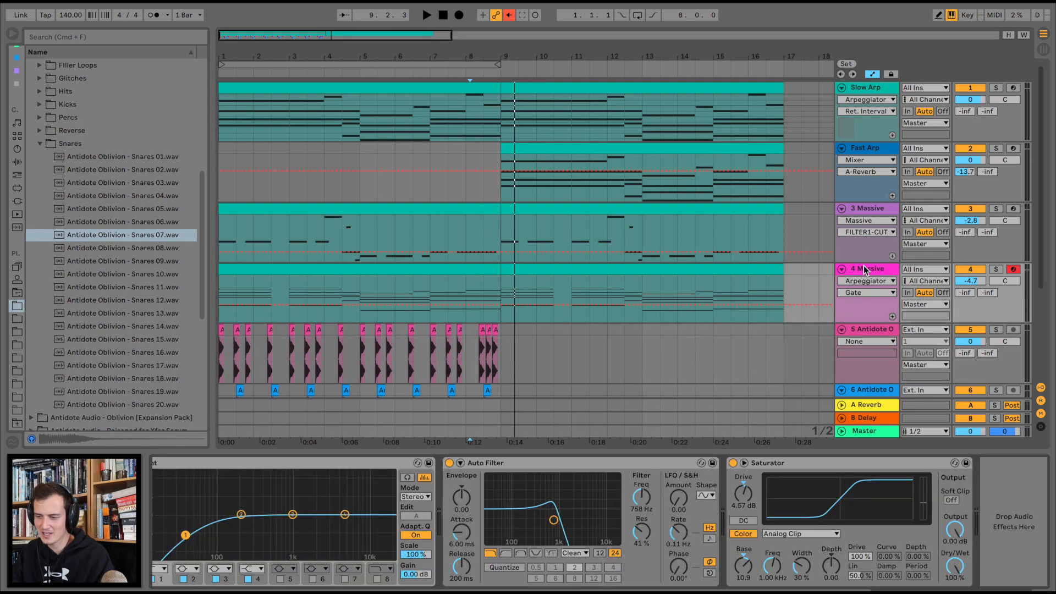
key(space)
scroll(161, 466, left, 5)
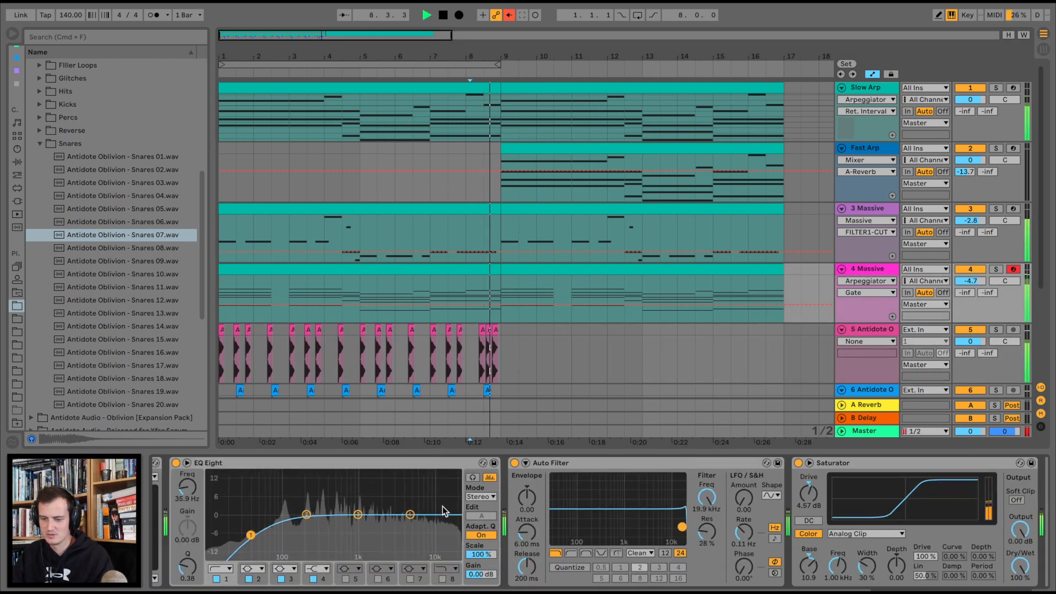
click(333, 463)
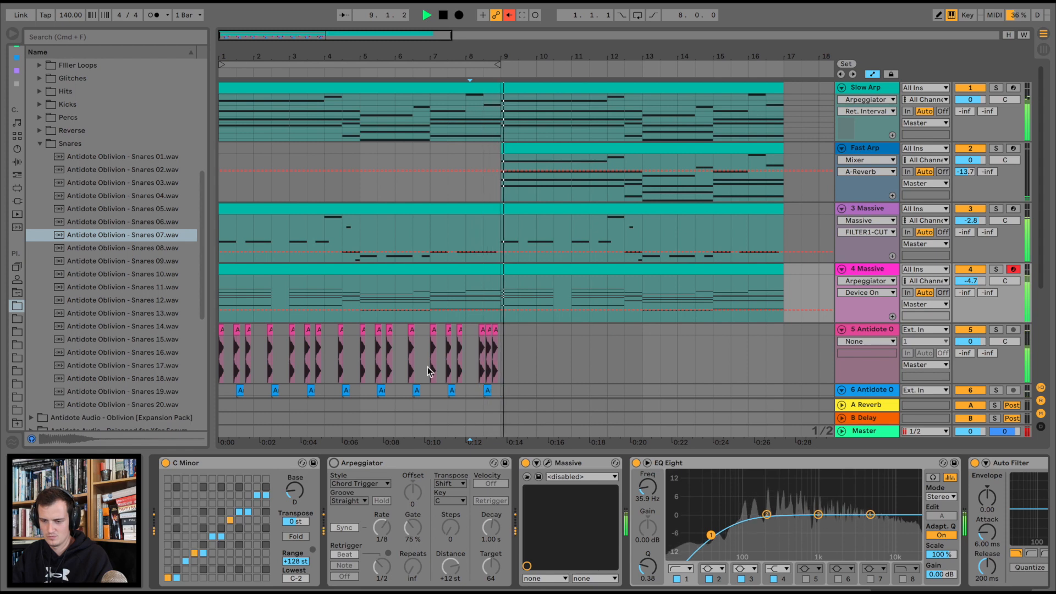
double_click(281, 267)
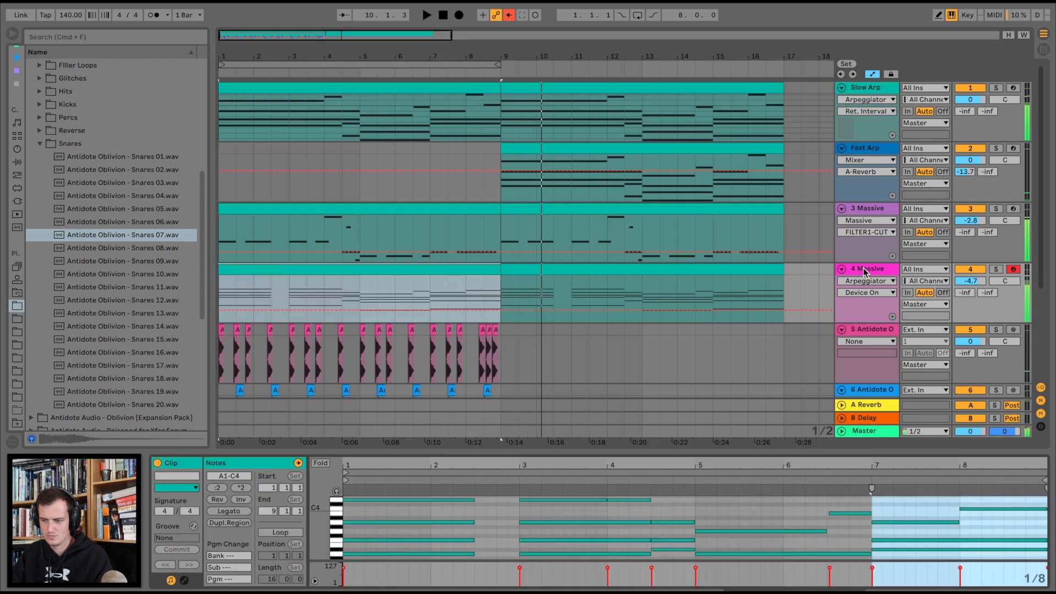
Add a Compressor after the Saturator on the fourth Massive track.
click(863, 271)
scroll(605, 248, down, 3)
click(17, 161)
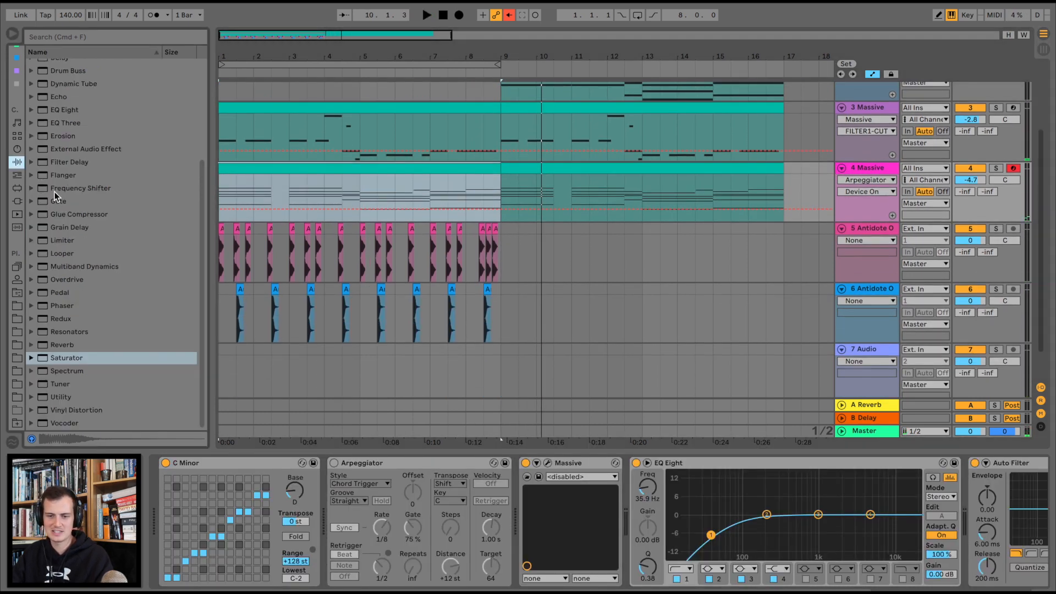
scroll(56, 196, up, 3)
drag(60, 169, 293, 190)
Enable the Compressor's sidechain from 5-Antidote Oblivion - Kicks 01 and lower the threshold to -34.2 dB during playback.
click(826, 465)
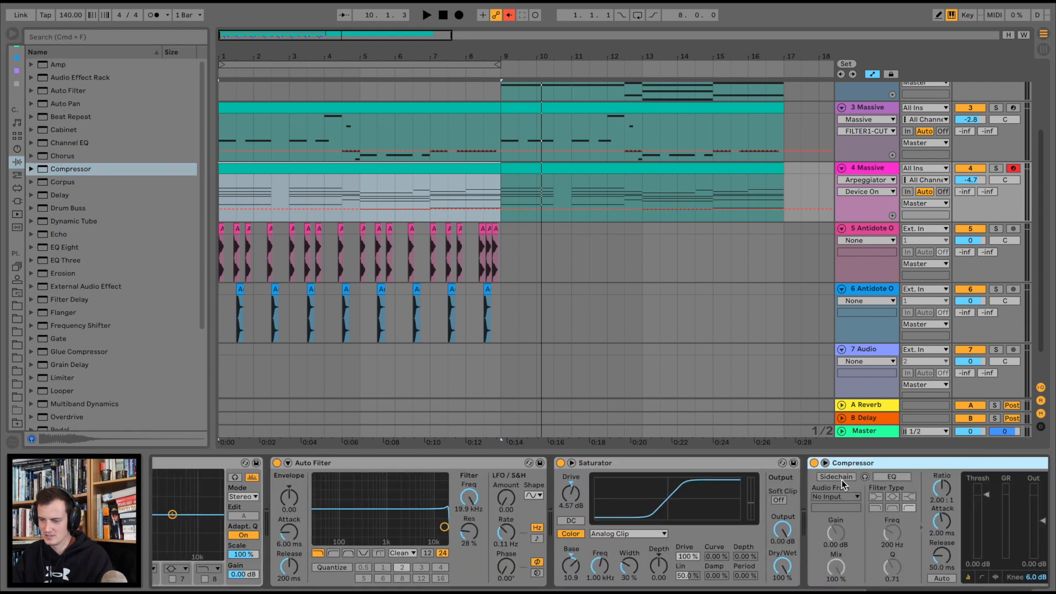
click(844, 496)
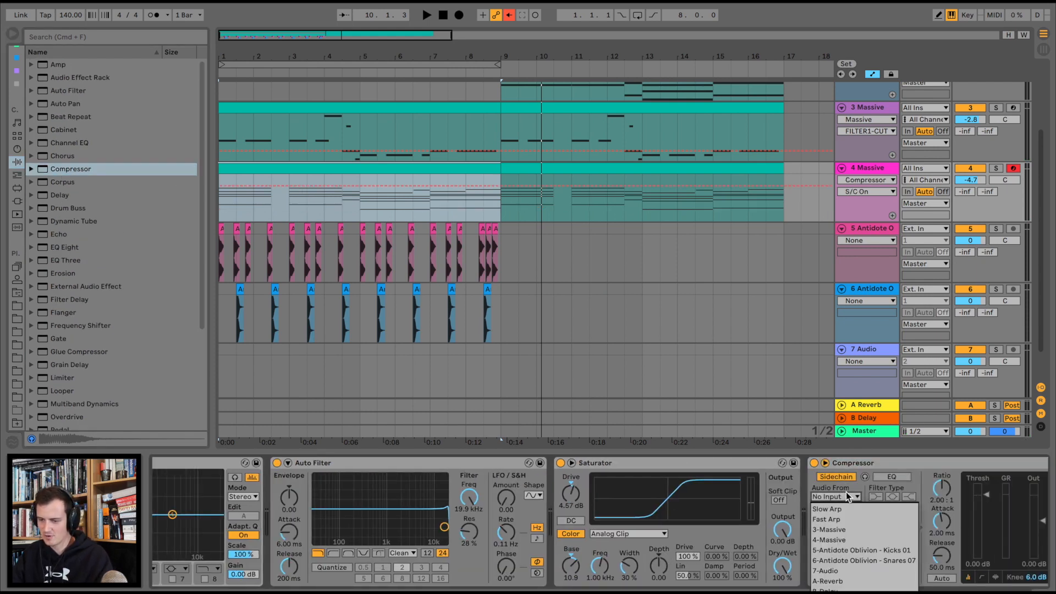
click(857, 549)
key(space)
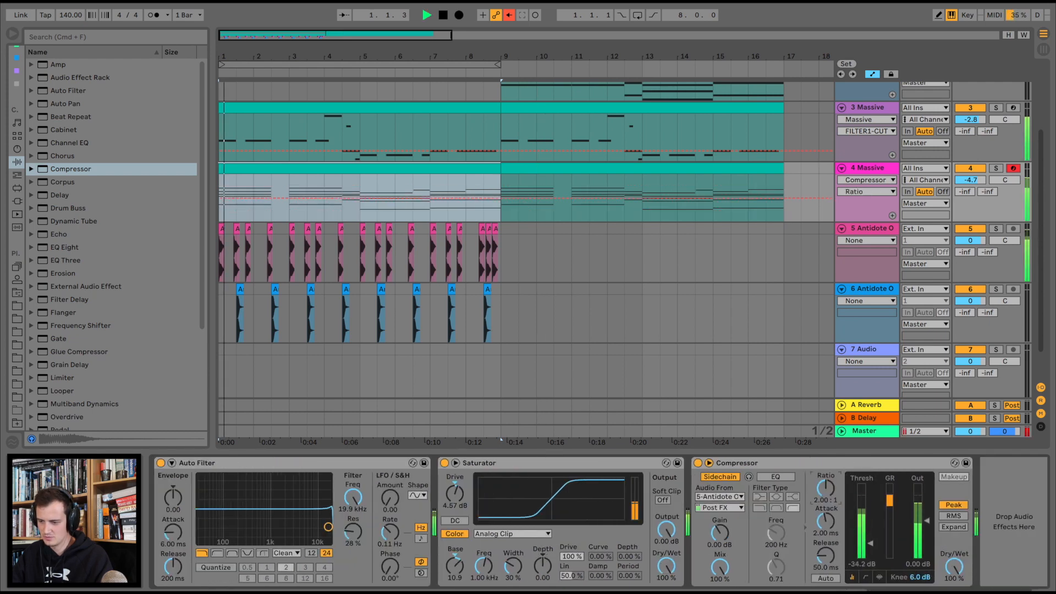
Set the Compressor to a 12.6:1 ratio, 0.02 ms attack and 6.35 ms release while replaying the opening.
drag(826, 489, 826, 454)
key(space)
key(space)
key(space)
key(space)
drag(826, 522, 826, 583)
key(space)
key(space)
key(space)
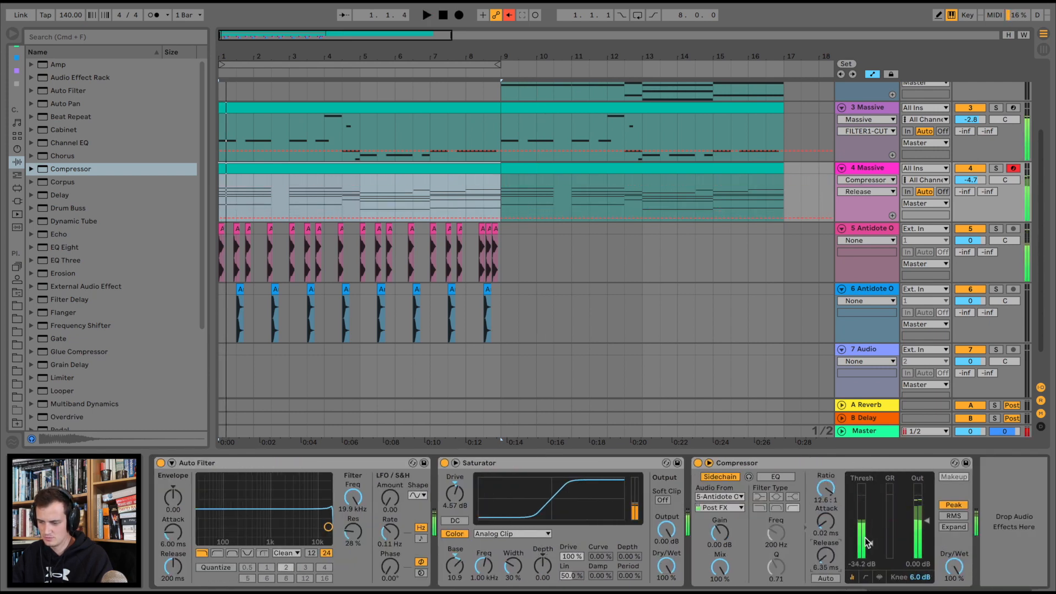
Raise the Compressor's threshold to -18.7 dB, set its ratio to 11.6:1 and replay from bar 1.
key(space)
key(space)
key(space)
drag(869, 543, 868, 530)
drag(826, 489, 826, 498)
key(space)
key(space)
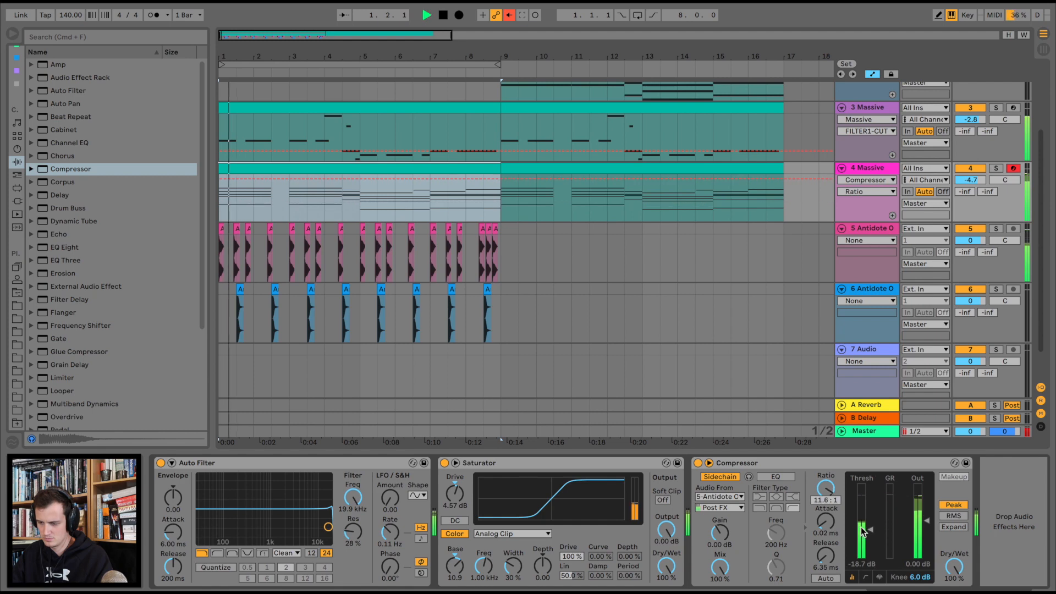
Set the sidechain Compressor's threshold on the 4 Massive track to -17.9 dB while auditioning playback.
drag(863, 531, 863, 530)
key(space)
key(space)
key(space)
key(space)
key(space)
key(space)
Duplicate the Compressor for the 6-Antidote Oblivion - Snares 07 sidechain source, with its threshold at -26.3 dB.
click(834, 461)
key(space)
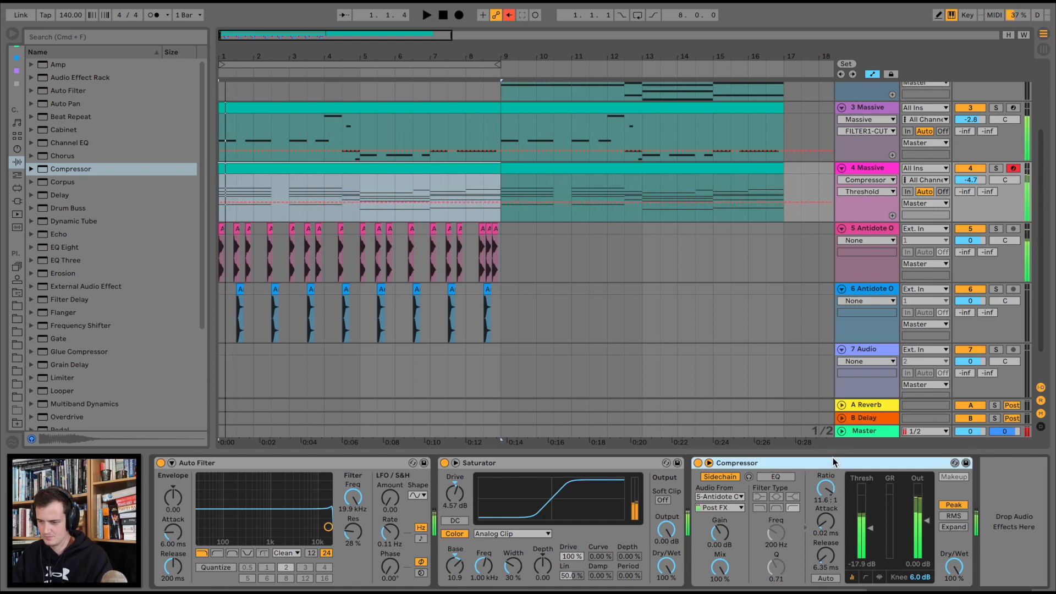
key(super+d)
click(720, 497)
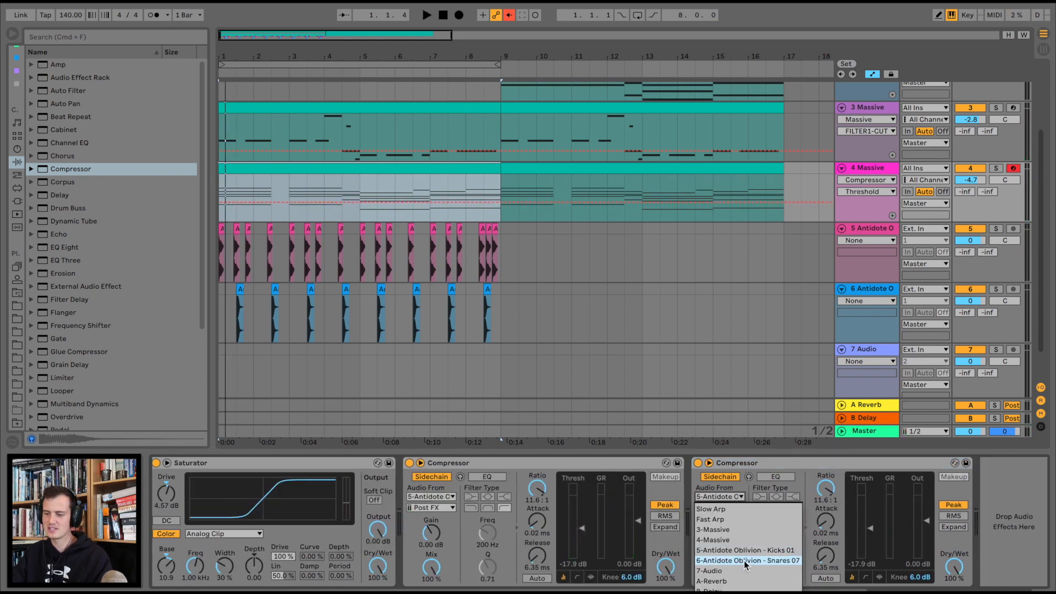
click(746, 561)
key(space)
drag(857, 530, 868, 537)
Copy both sidechain Compressors from 4 Massive to the end of the 3 Massive and Slow Arp device chains.
click(603, 464)
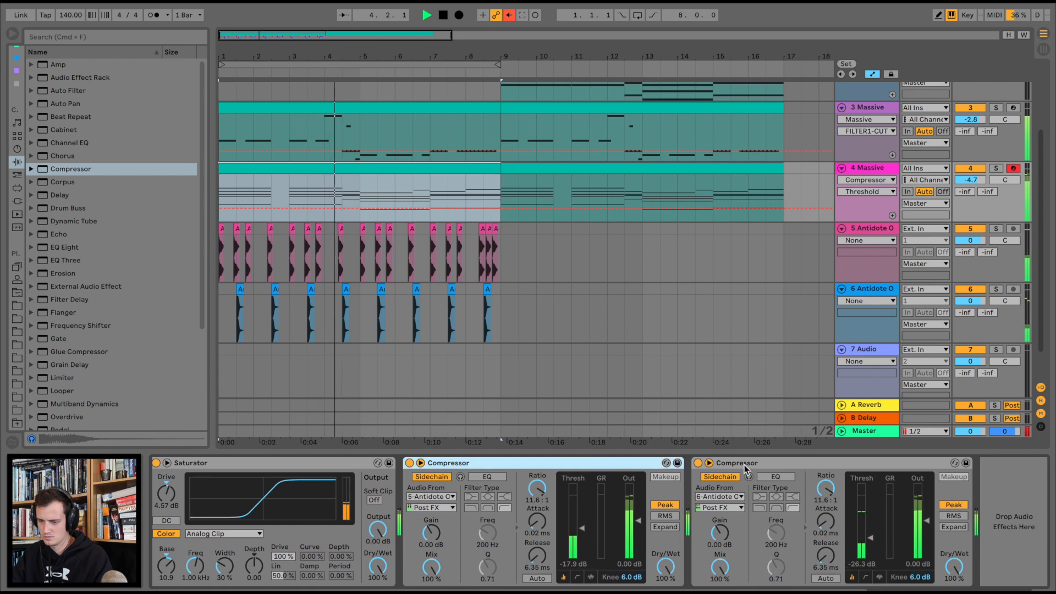
shift+click(744, 464)
key(space)
drag(740, 463, 457, 225)
drag(325, 147, 327, 146)
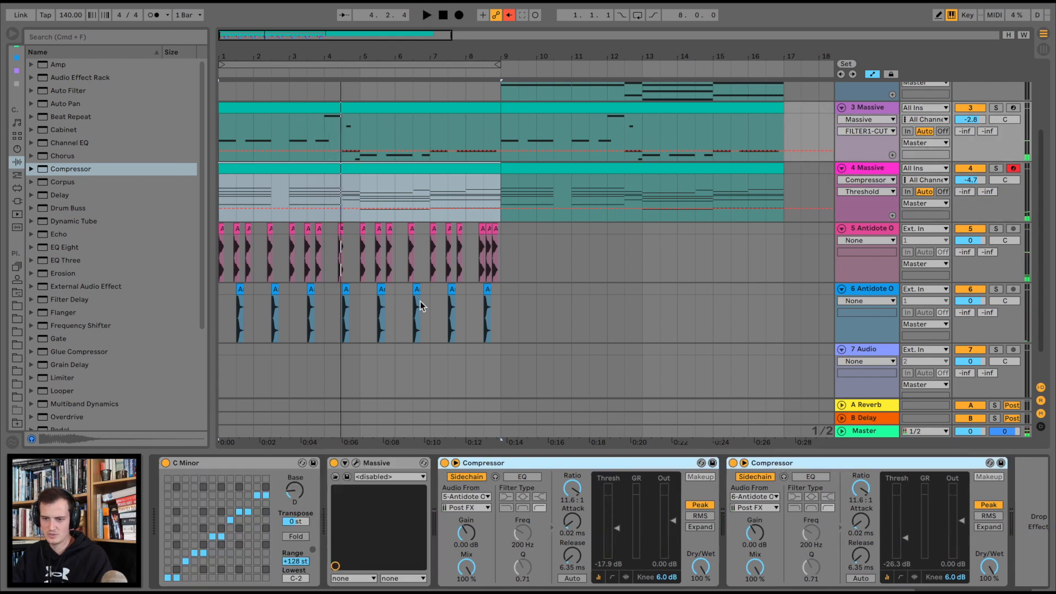
scroll(479, 318, up, 4)
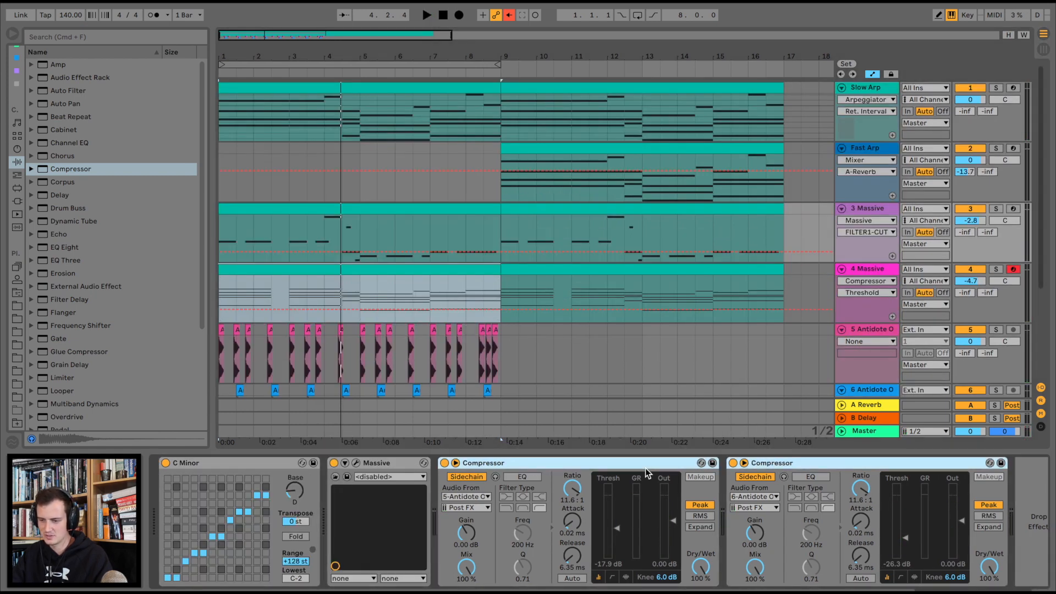
click(302, 125)
key(space)
scroll(758, 474, right, 10)
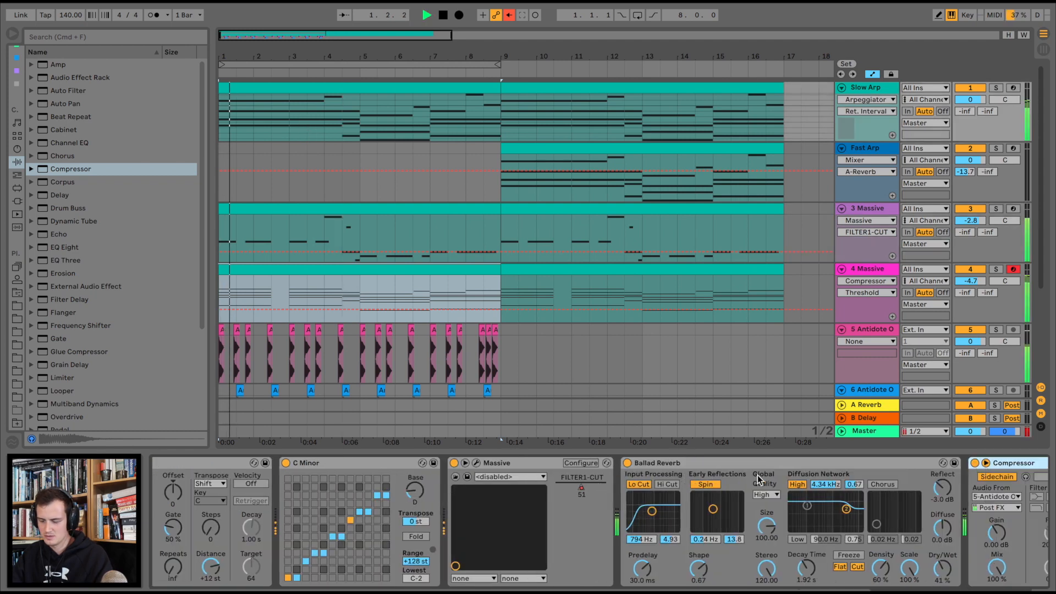
drag(566, 121, 560, 156)
Set the 4 Massive track's volume to -1.0 during playback.
double_click(229, 269)
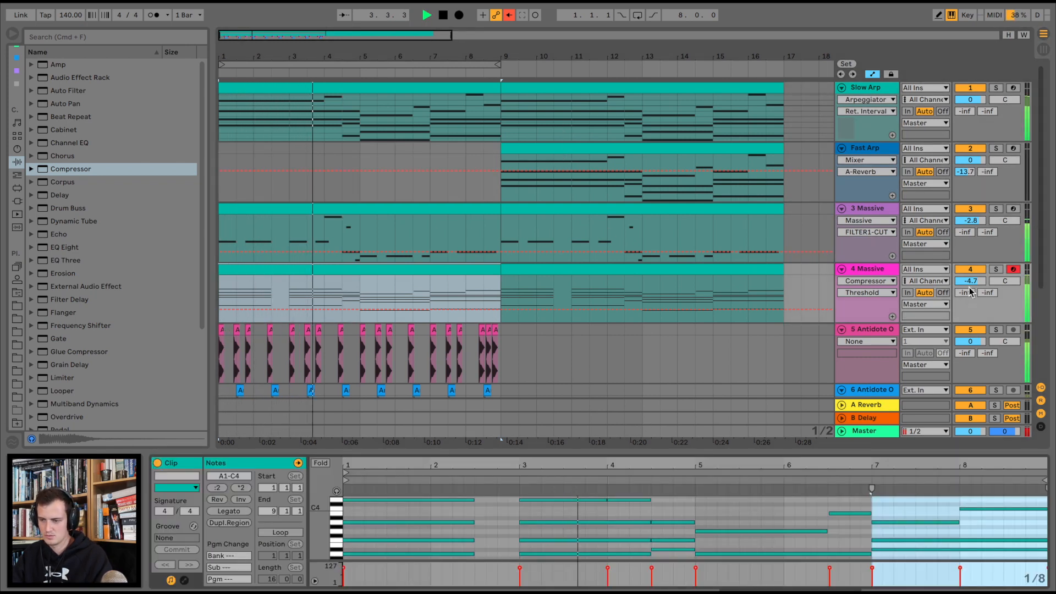
drag(971, 281, 970, 285)
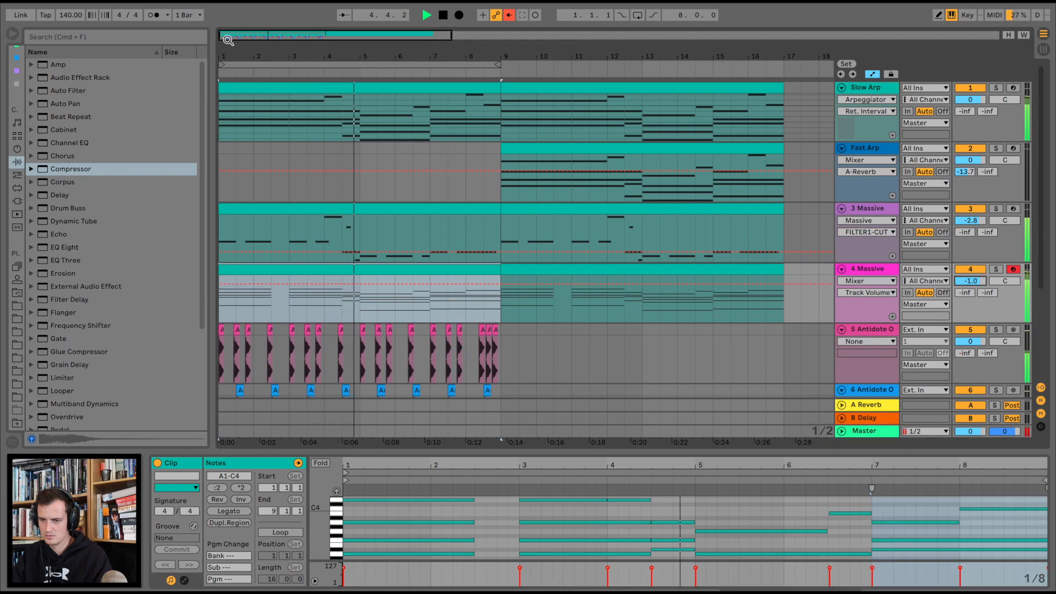
drag(228, 40, 227, 64)
scroll(427, 305, left, 1)
scroll(594, 304, down, 3)
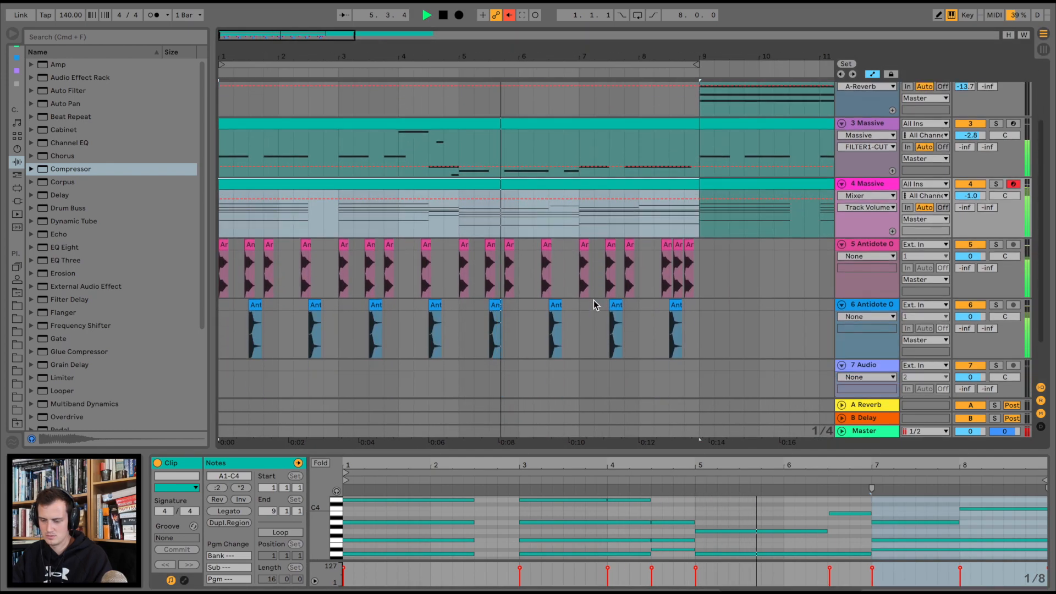
Inspect the 4 Massive track's device chain during playback and set the 3 Massive track's volume to -4.2.
double_click(868, 187)
scroll(308, 540, left, 15)
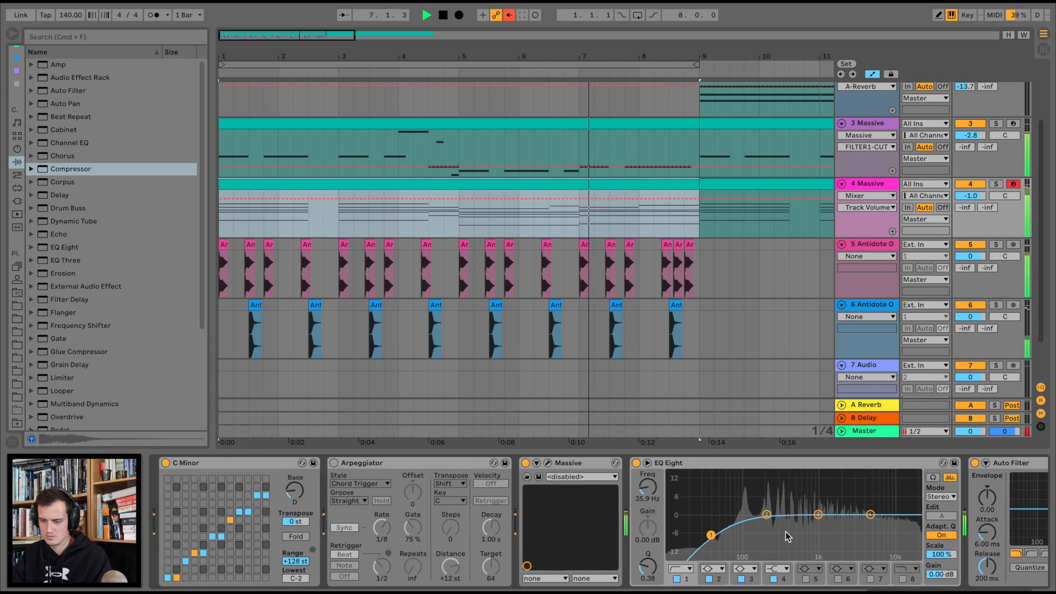
scroll(788, 537, right, 5)
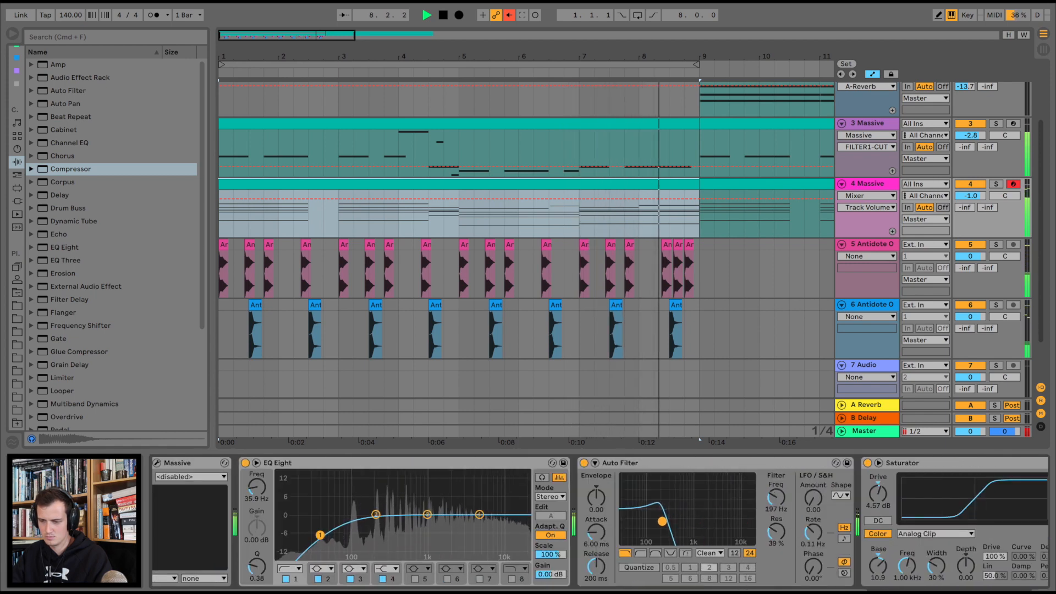
key(space)
key(space)
drag(323, 55, 323, 43)
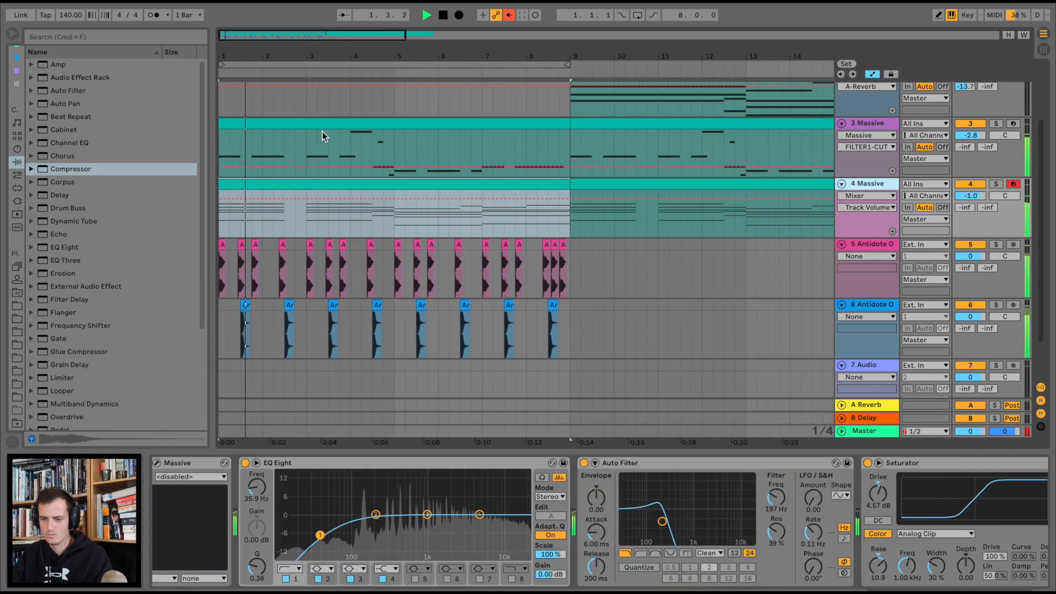
scroll(481, 236, up, 1)
scroll(481, 236, up, 1)
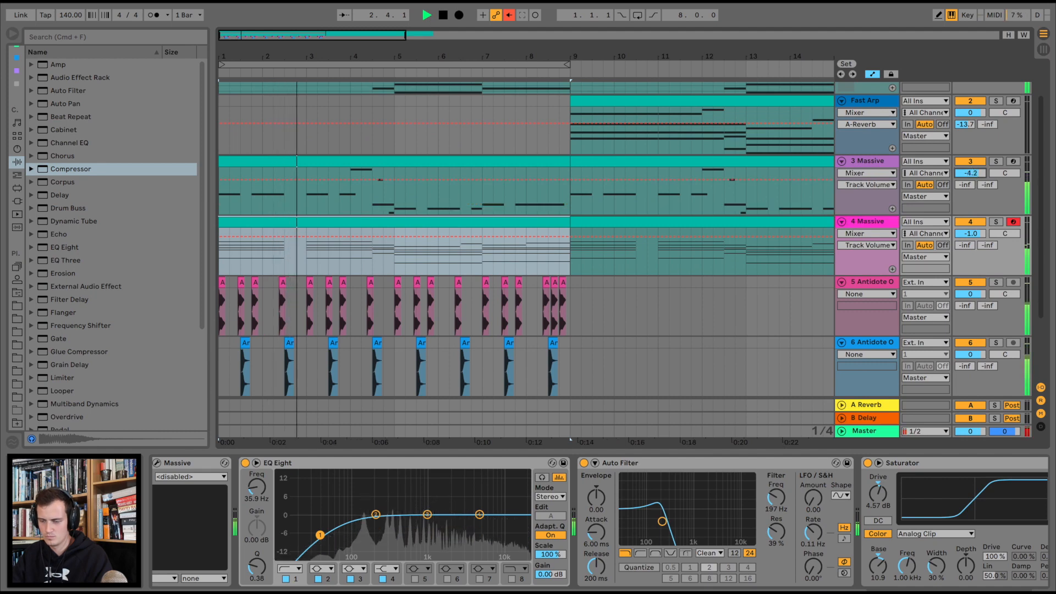
Add an Auto Filter before the Compressors on Slow Arp, with its low-pass frequency at 461 Hz and resonance at 49 %.
double_click(405, 160)
drag(426, 561, 454, 559)
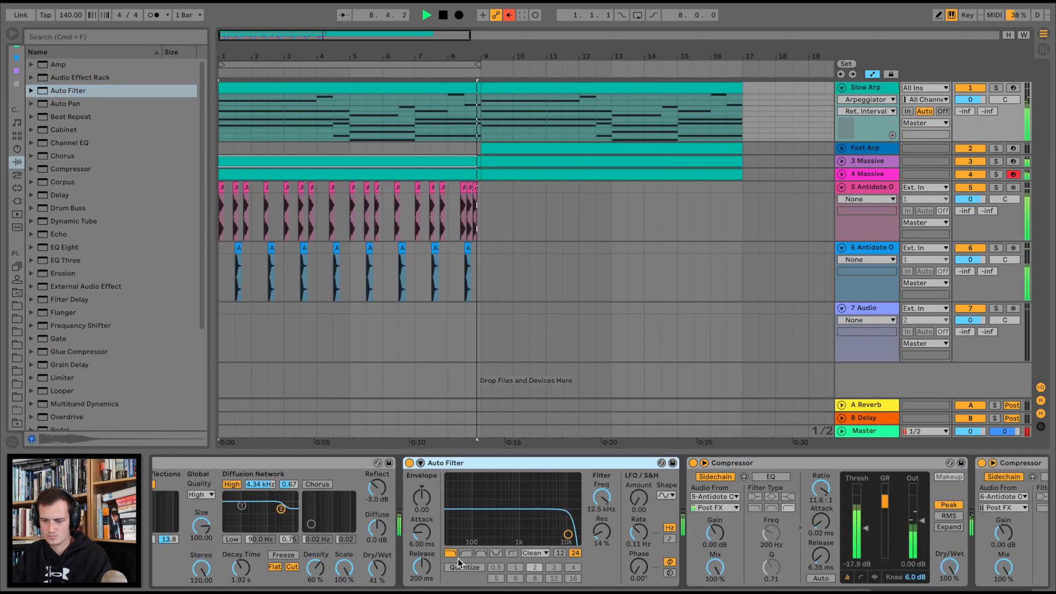
drag(537, 518, 504, 516)
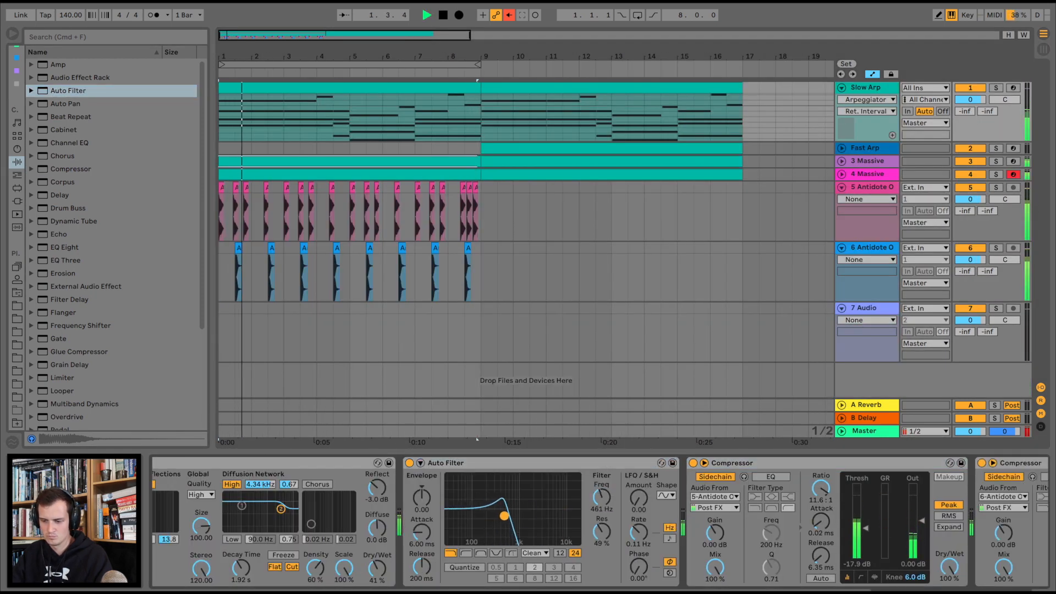
key(space)
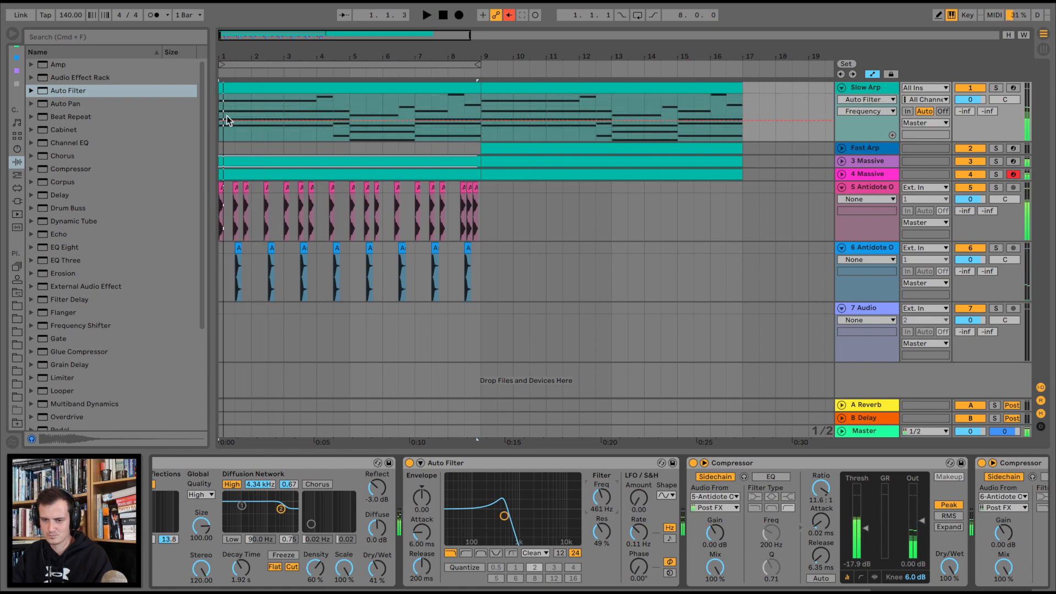
Automate Slow Arp's Auto Filter frequency to rise from 461 Hz at bar 1 through a breakpoint at bar 9 to 19.9 kHz at bar 17.
click(222, 120)
key(space)
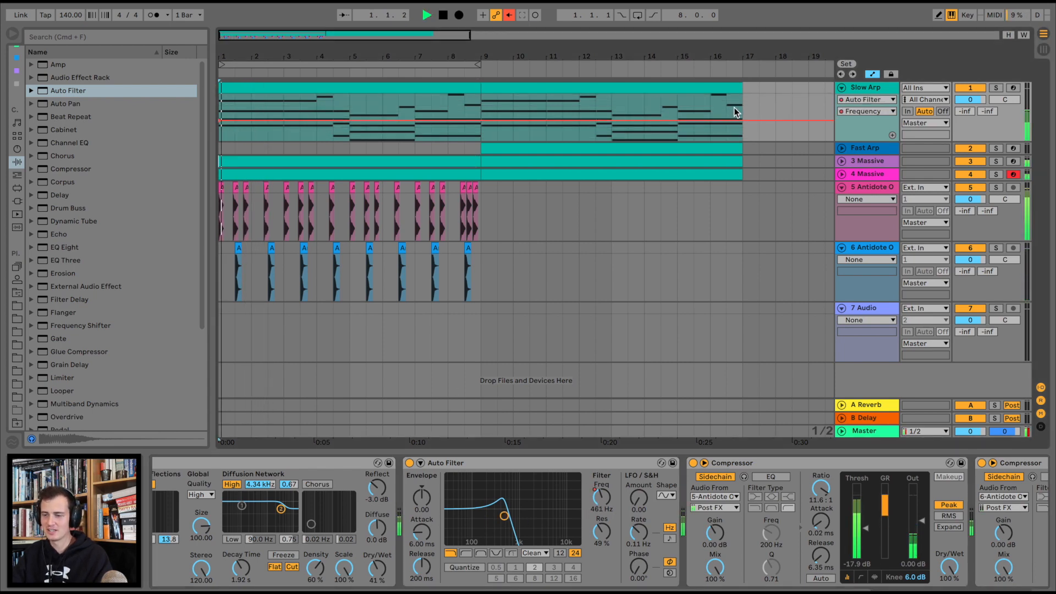
drag(742, 120, 742, 107)
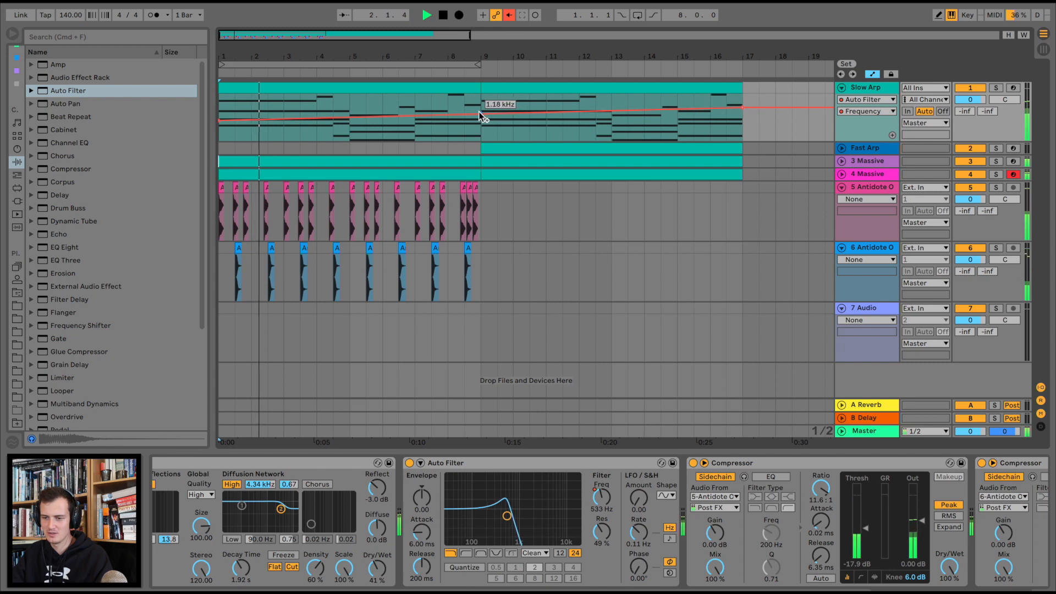
click(456, 115)
drag(481, 114, 481, 111)
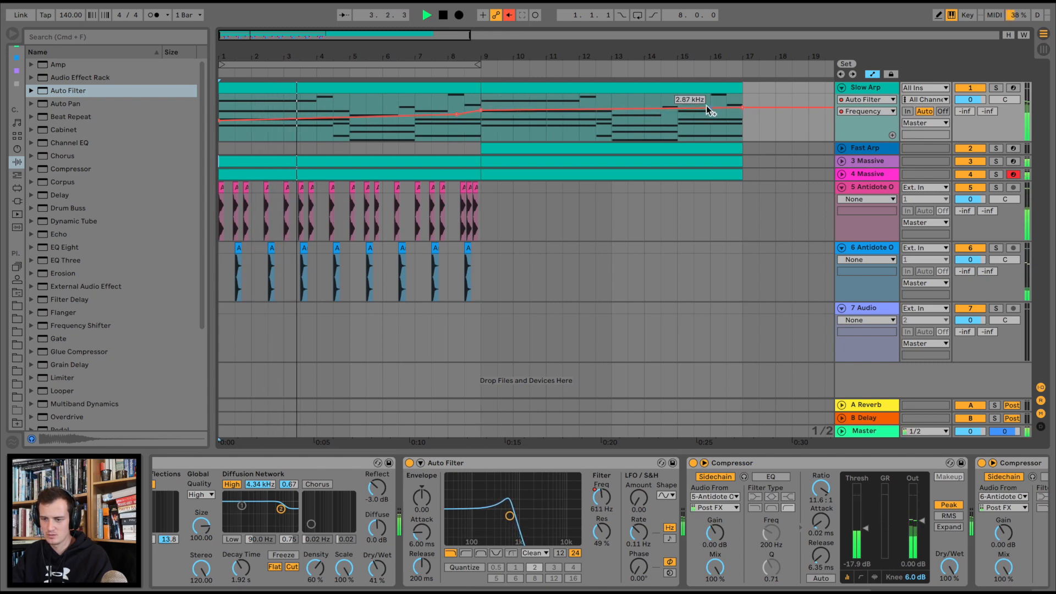
drag(743, 107, 742, 95)
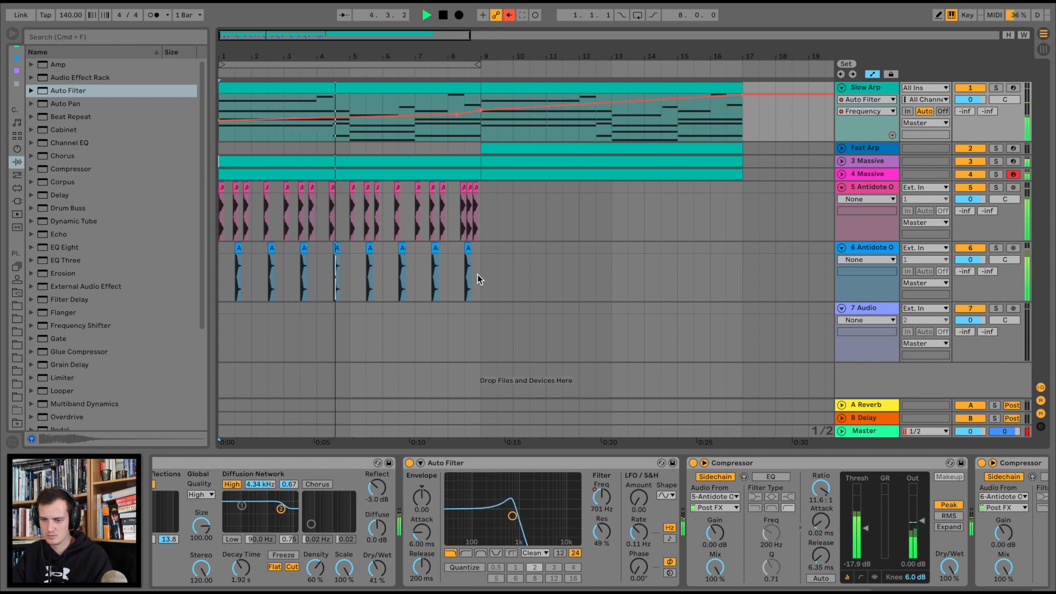
Move the kick and snare clips on both Antidote tracks from bars 1 to 9 so they start at bar 9.
drag(481, 272, 261, 208)
key(super+x)
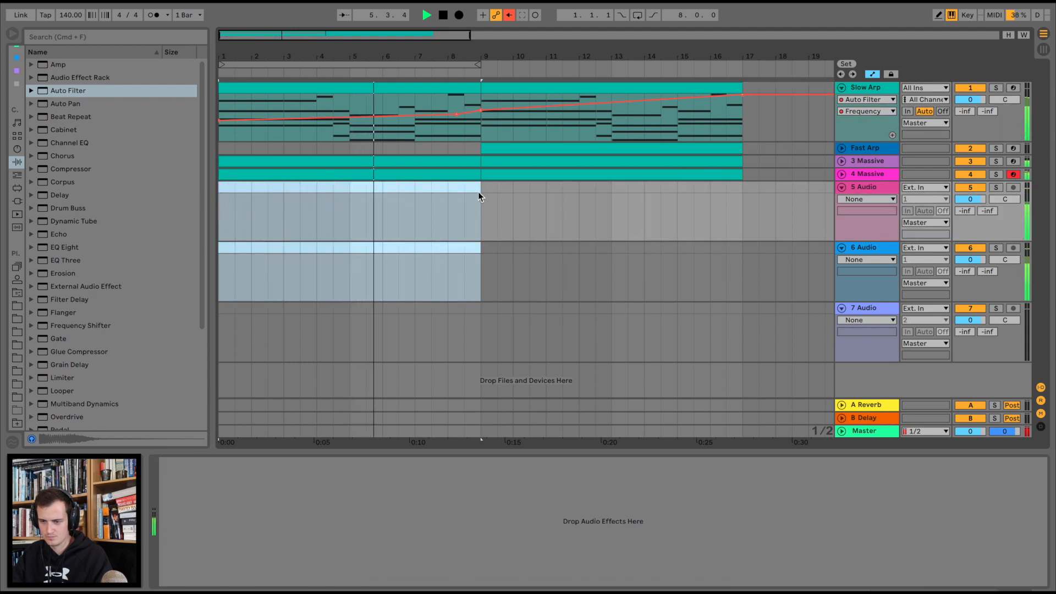
click(480, 194)
key(super+v)
Delete the 3 Massive clip in bars 1 to 9 and play the arrangement from the start.
click(361, 165)
key(Delete)
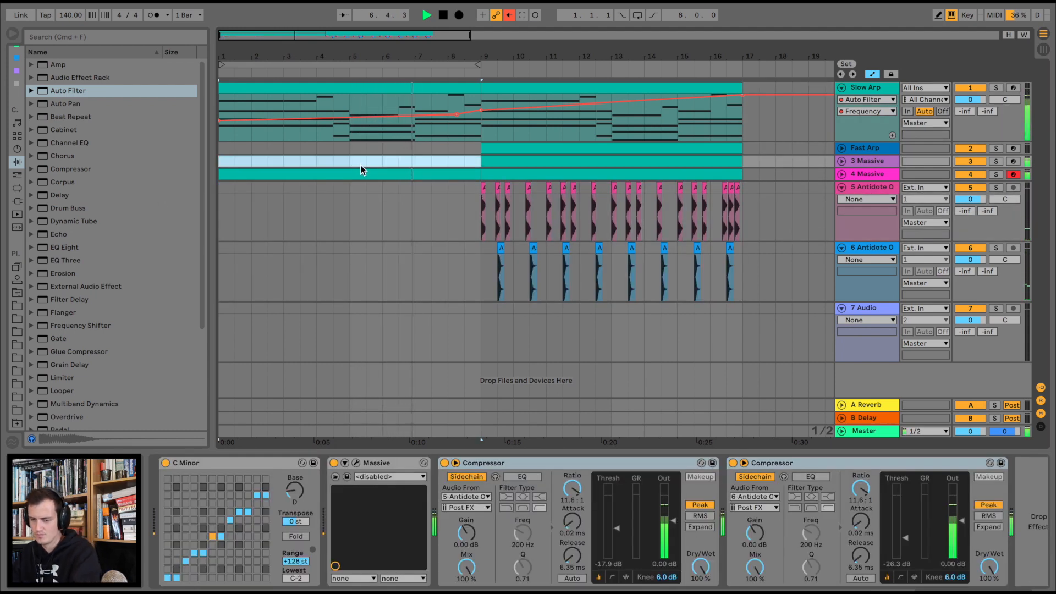
click(220, 163)
key(space)
key(space)
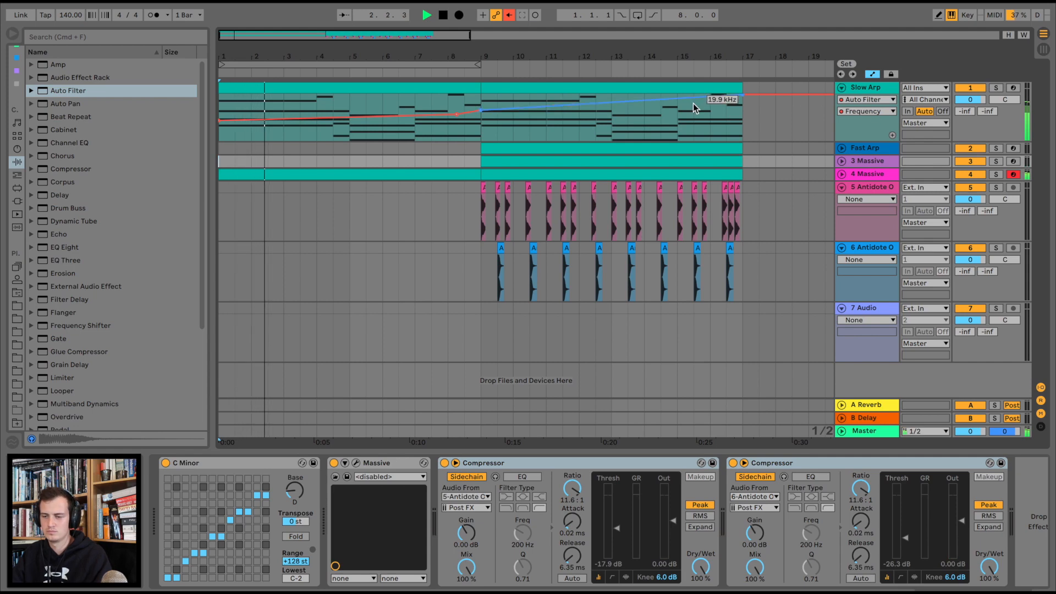
key(space)
key(space)
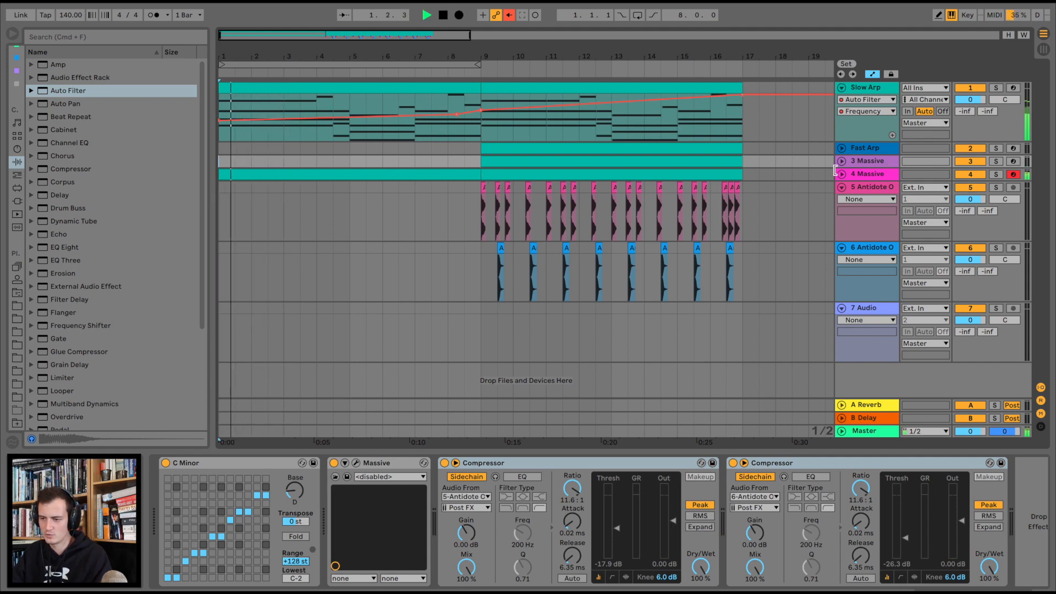
Try applying Legato to all notes in the first 4 Massive clip, and undo the change.
click(842, 174)
click(286, 176)
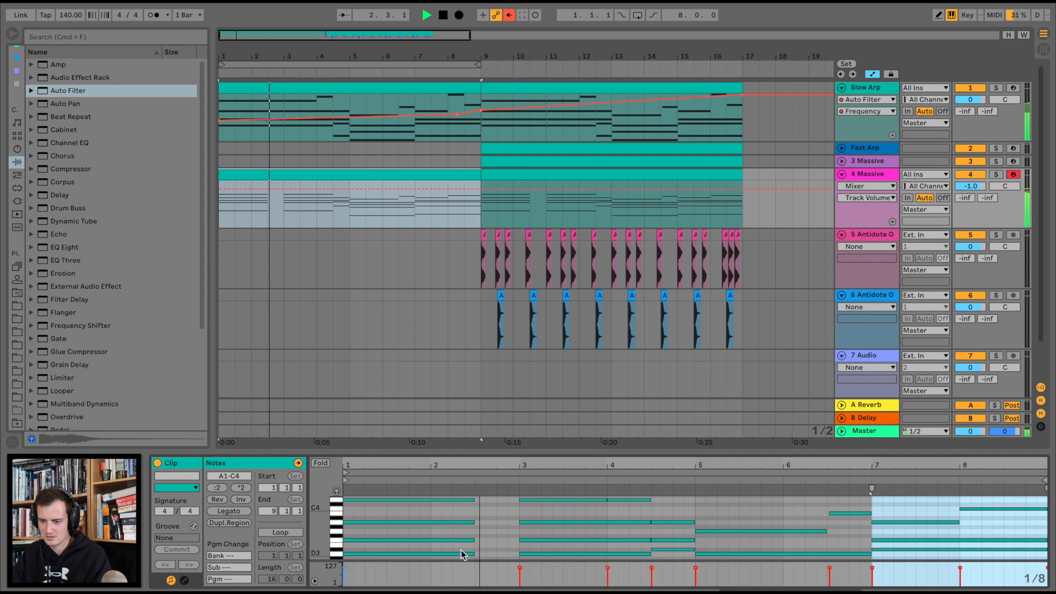
click(491, 522)
key(super+a)
click(235, 513)
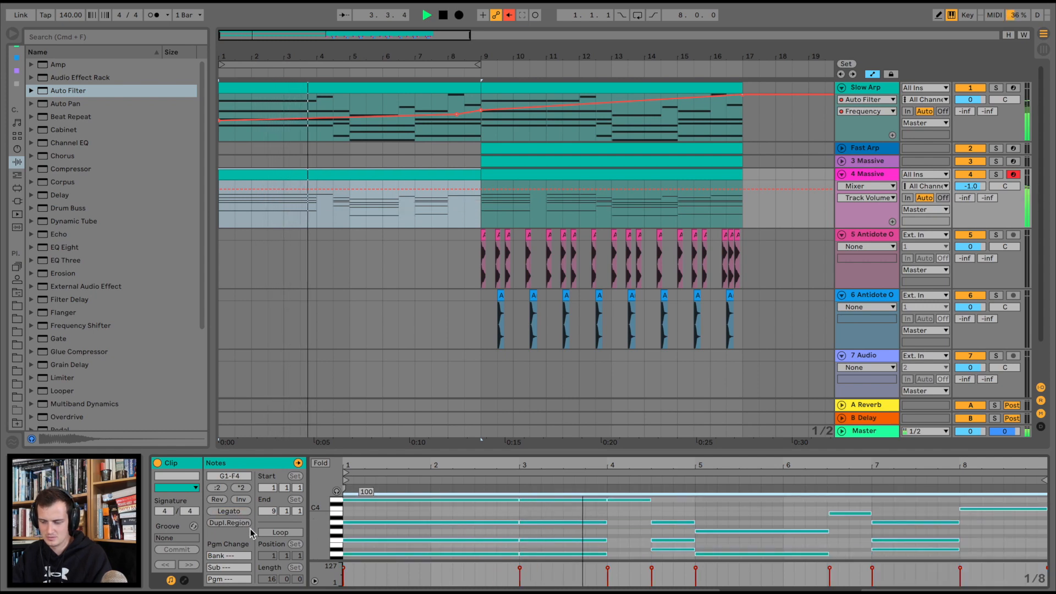
key(super+z)
Hide the clip detail view and play the arrangement from the start.
key(space)
drag(510, 450, 480, 249)
drag(454, 451, 423, 542)
click(229, 308)
key(space)
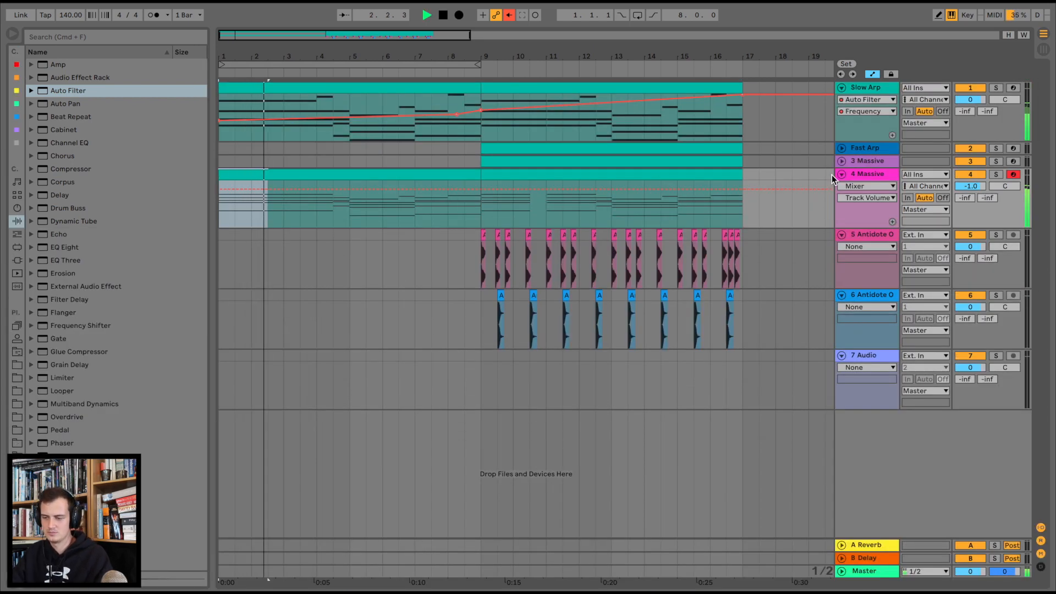
Insert a new MIDI track below 3 Massive and load the Massive plug-in on it.
click(866, 162)
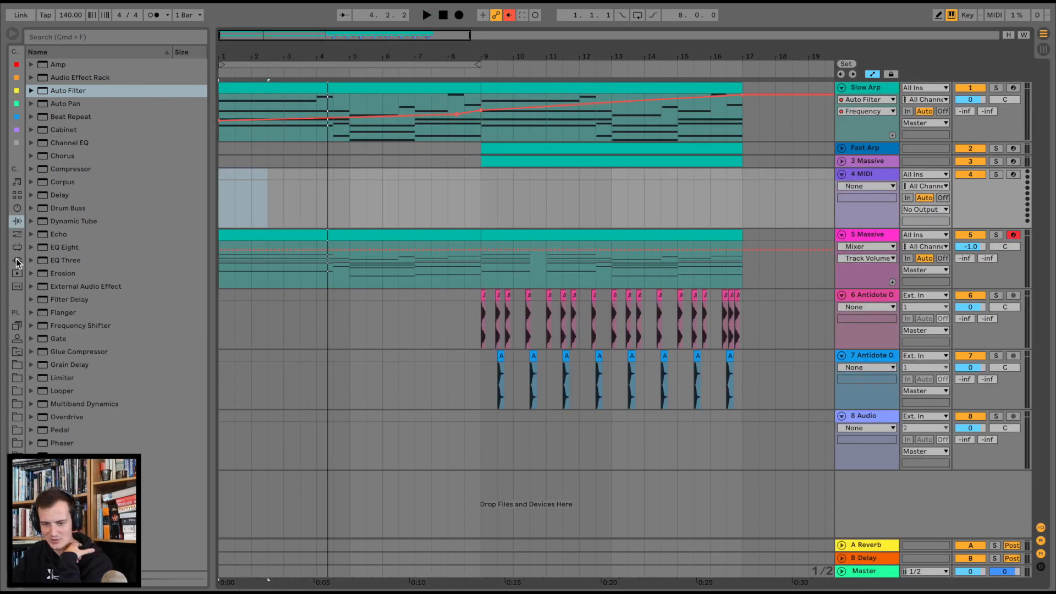
click(17, 261)
drag(71, 179, 361, 186)
click(243, 145)
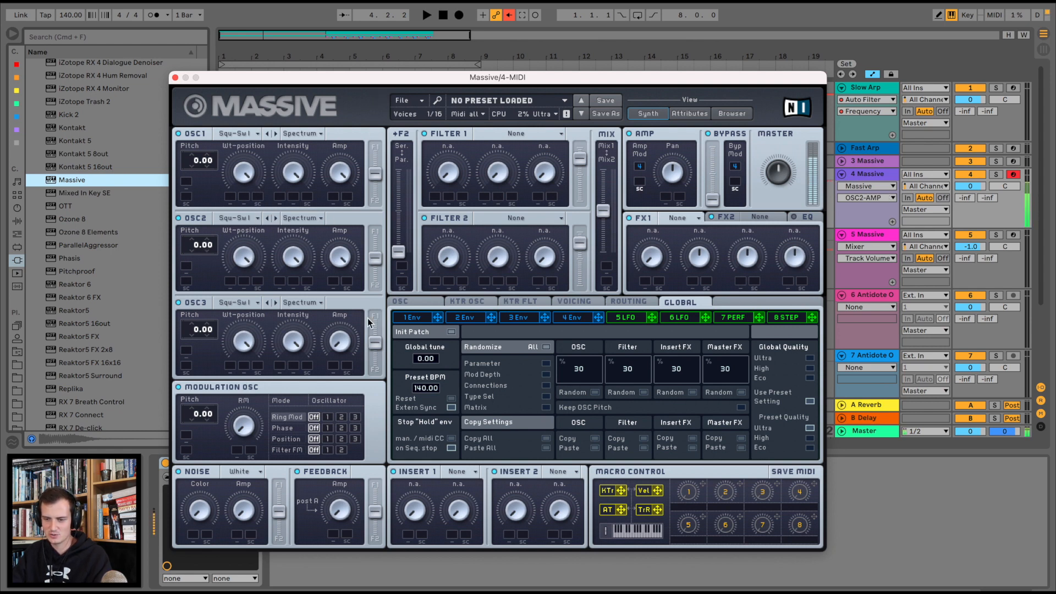
Set envelope 4 to full decay level with a shorter attack, and detune OSC2 to 0.04 and OSC3 to -0.05.
click(569, 319)
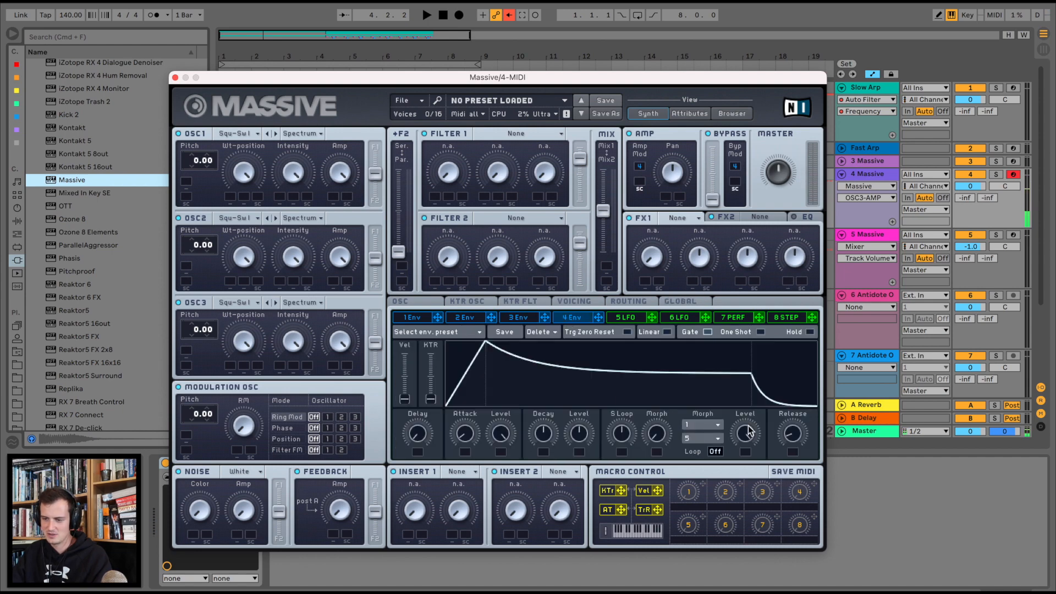
drag(577, 442, 593, 272)
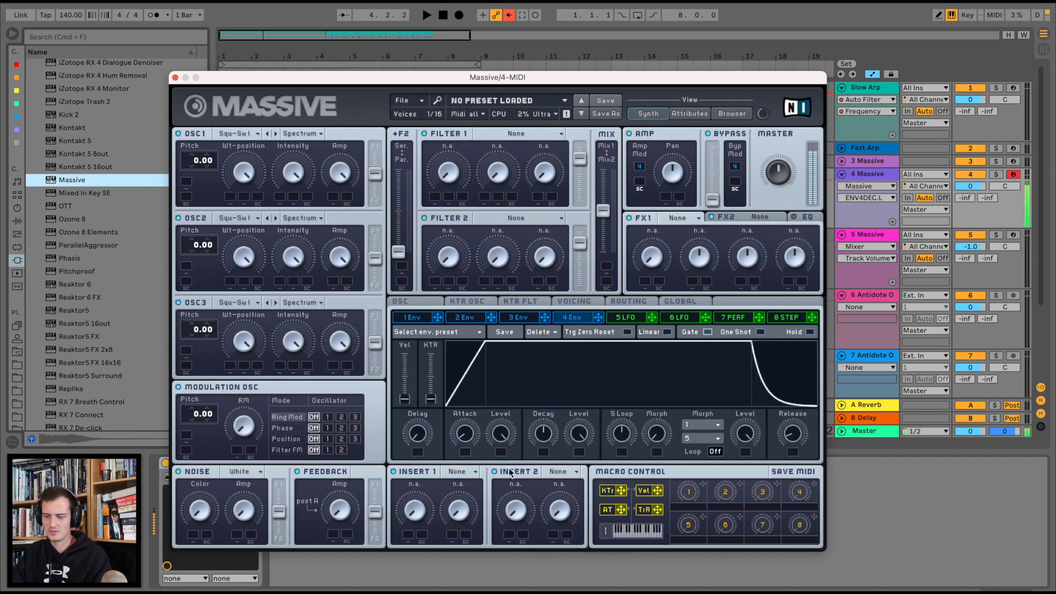
drag(472, 442, 472, 457)
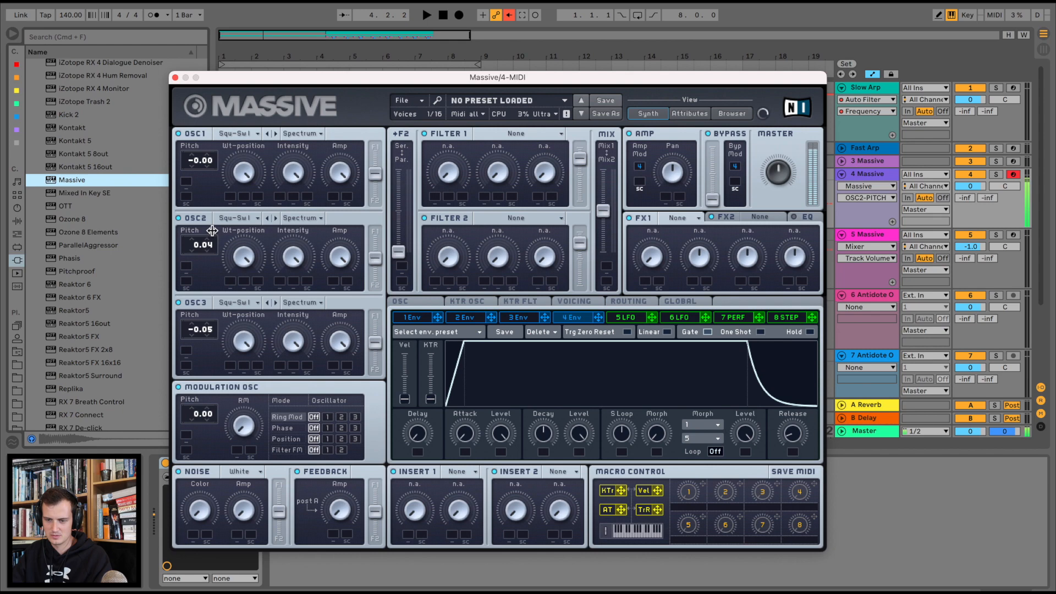
Set Massive's voicing to 5 unisono voices in Monorotate mode with Legato Triller, and enable the Pitch Cutoff spread.
click(592, 300)
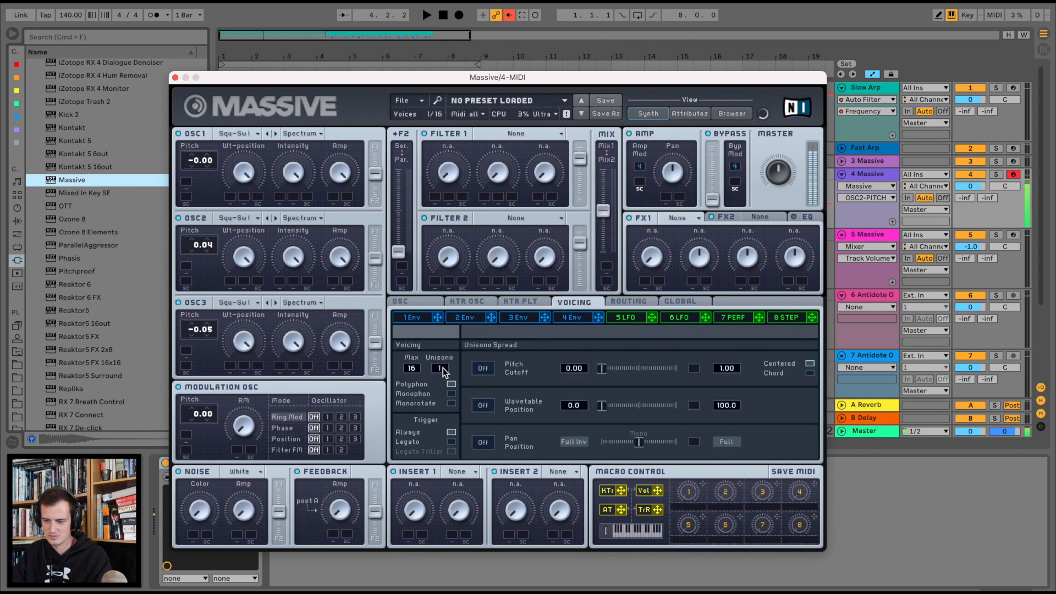
drag(444, 368, 444, 352)
click(451, 404)
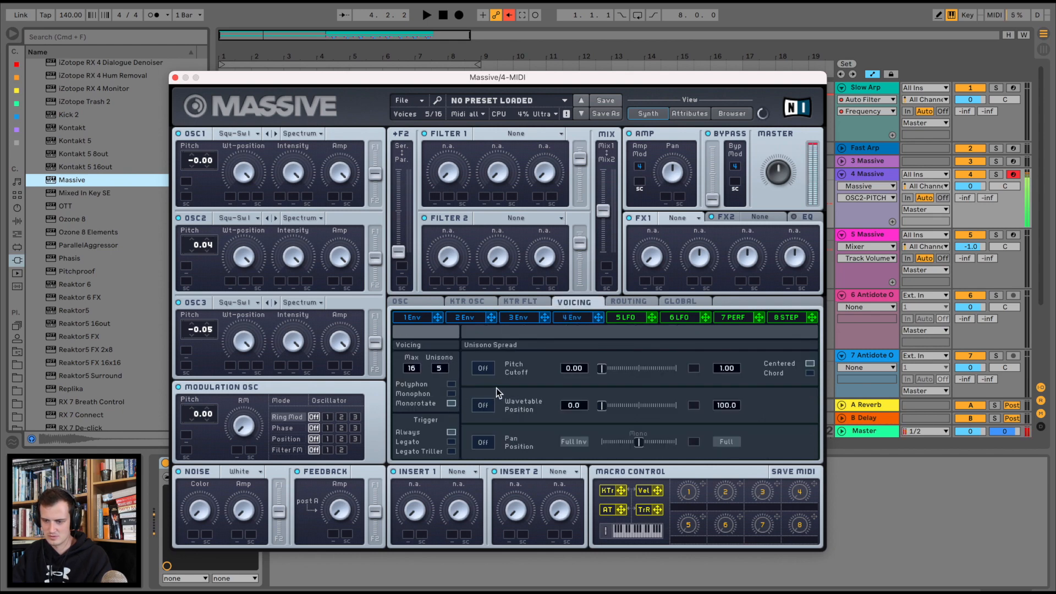
click(478, 369)
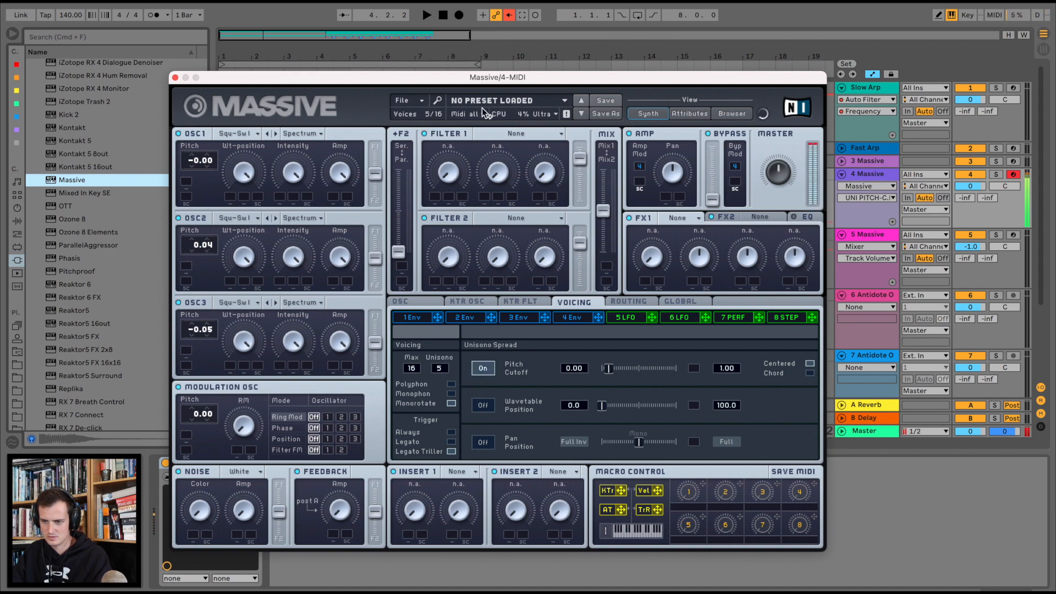
Close the Massive window, show the audio effects, and raise the 4 Massive track's A Reverb send to 0 dB.
click(175, 78)
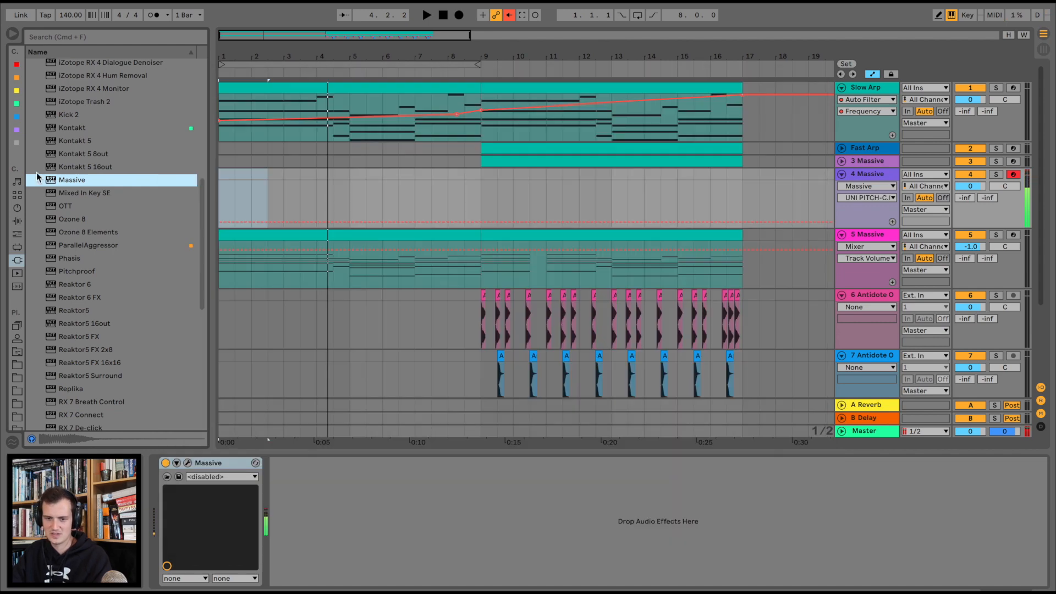
click(18, 221)
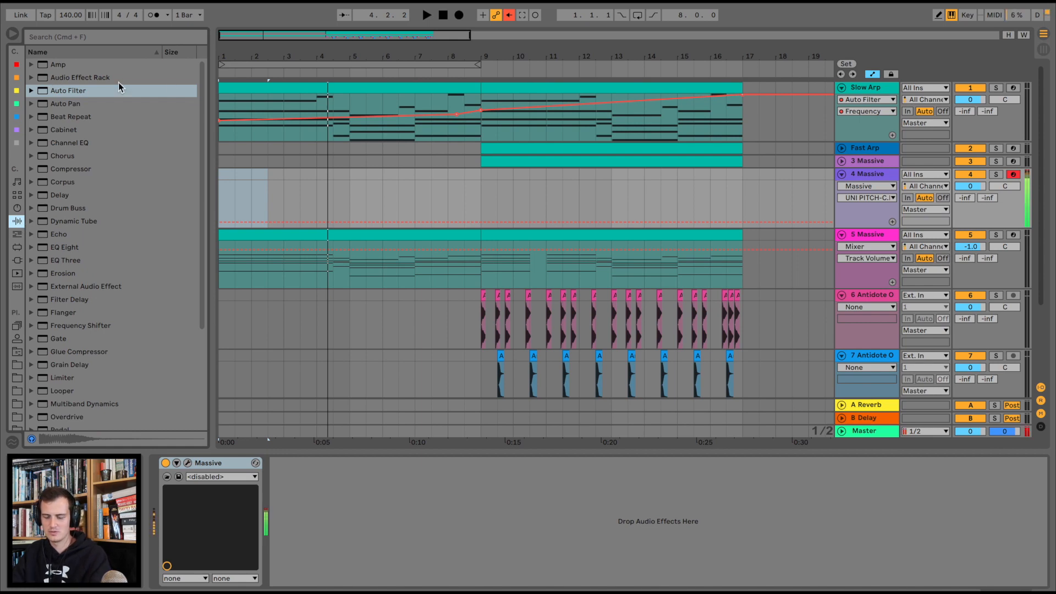
drag(963, 198, 963, 132)
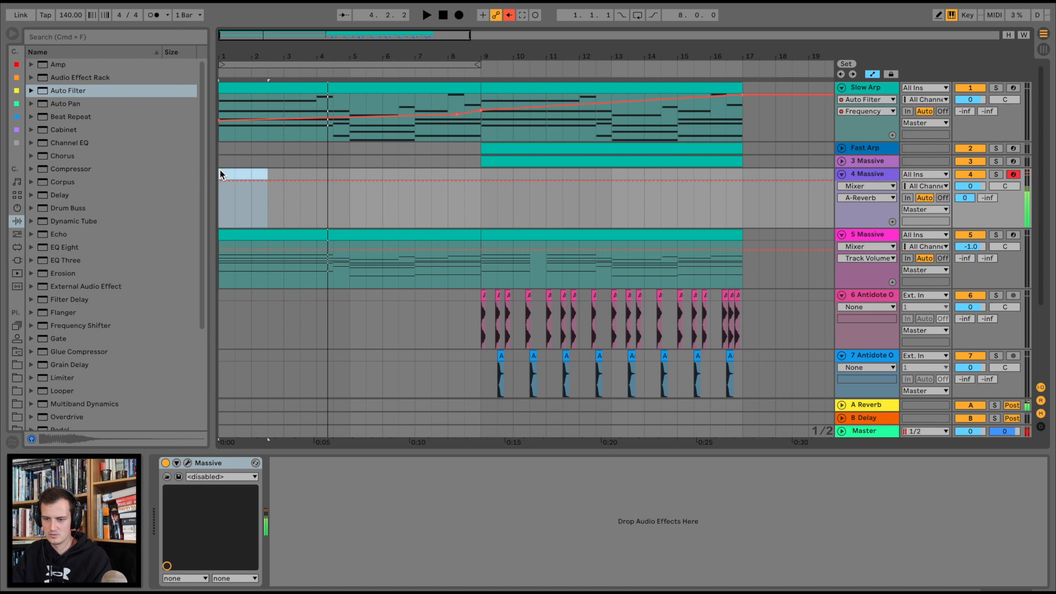
Add an Auto Filter to 4 Massive during playback, and set its low-pass cutoff to about 148 Hz with 44% resonance.
key(space)
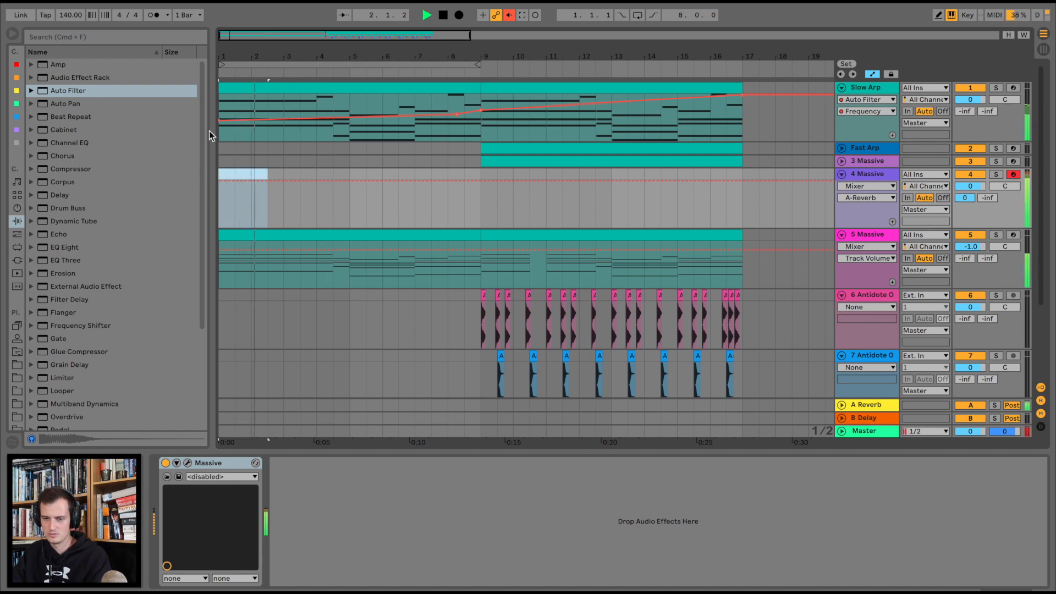
key(Return)
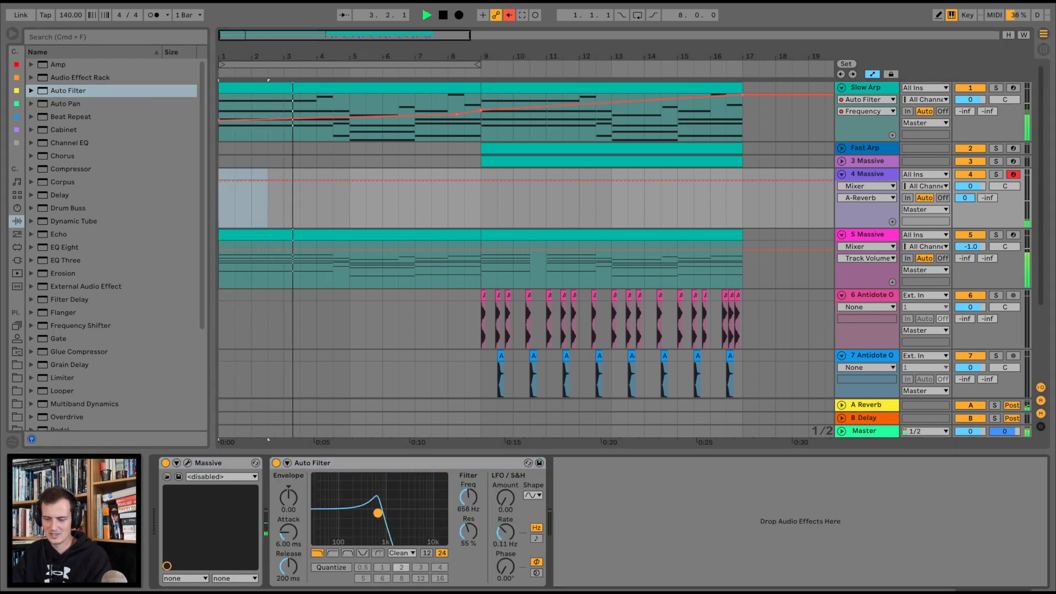
drag(377, 513, 350, 520)
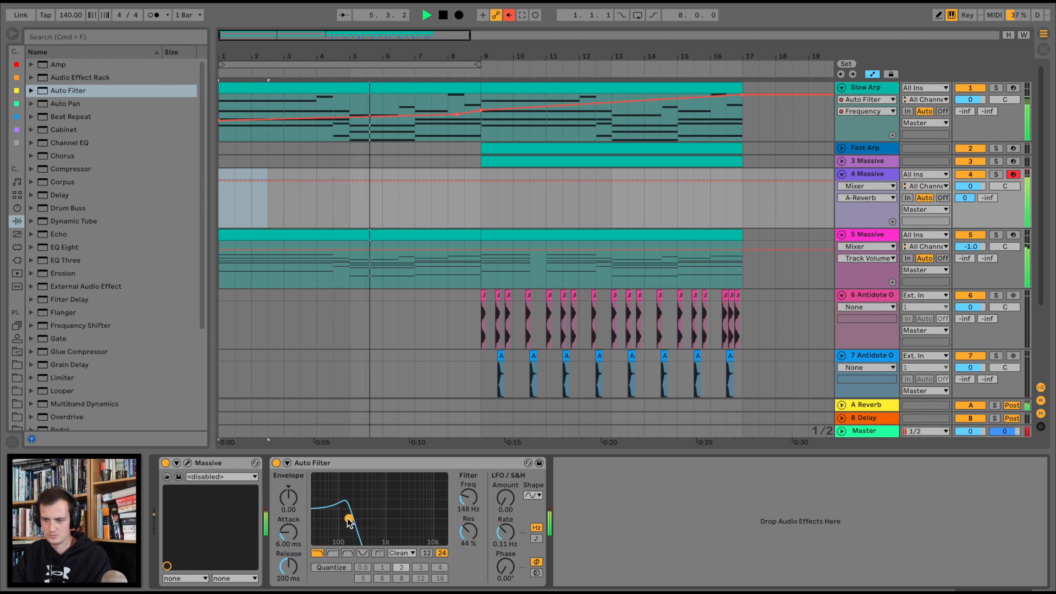
Lower the 4 Massive track volume to -8.5 dB, stop playback, and return the insert marker to bar 1.
mouse_move(971, 187)
mouse_down()
mouse_move(970, 198)
mouse_move(979, 190)
mouse_up()
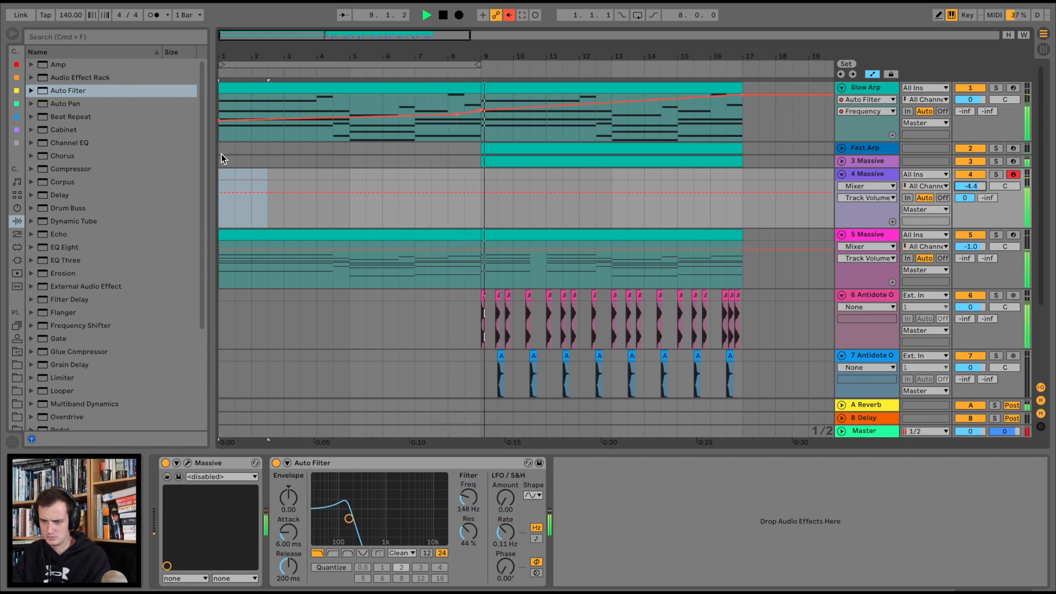
key(space)
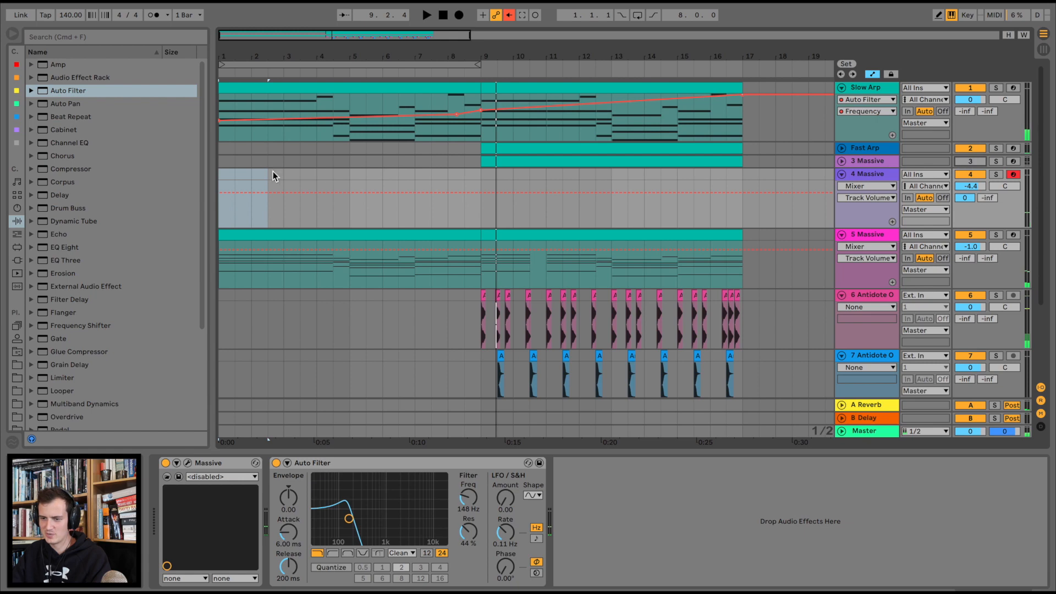
click(219, 173)
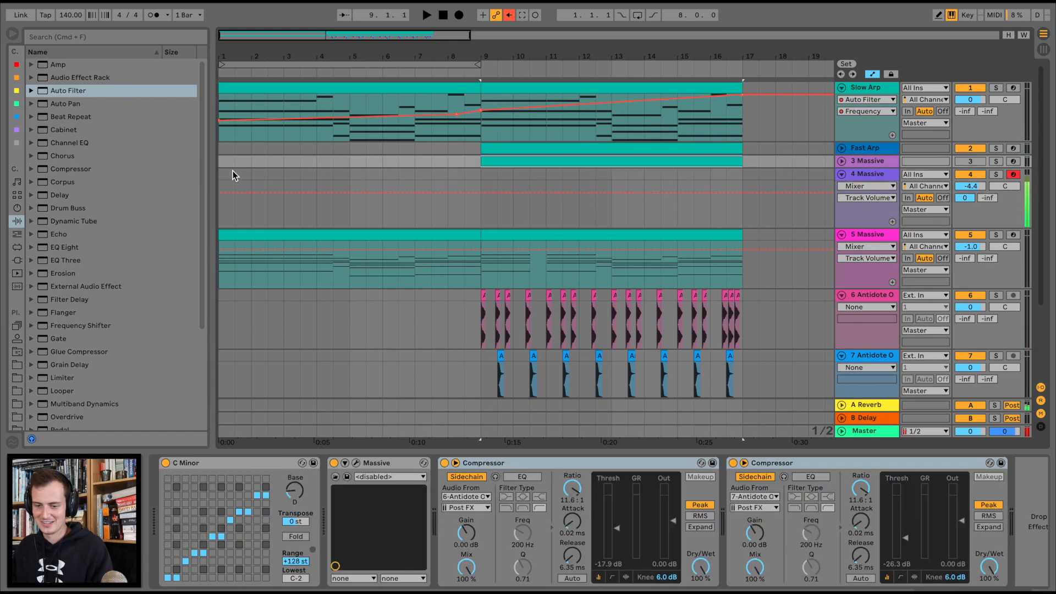
click(223, 174)
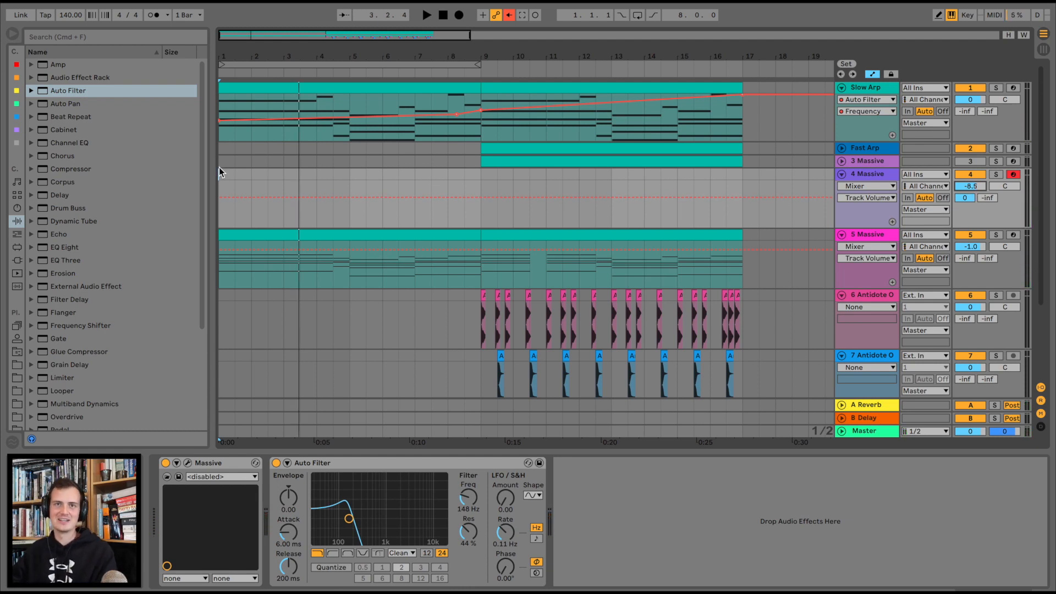
Play the bass notes along with the arrangement from bar 1 to 9, and capture them as a MIDI clip on 4 Massive.
key(space)
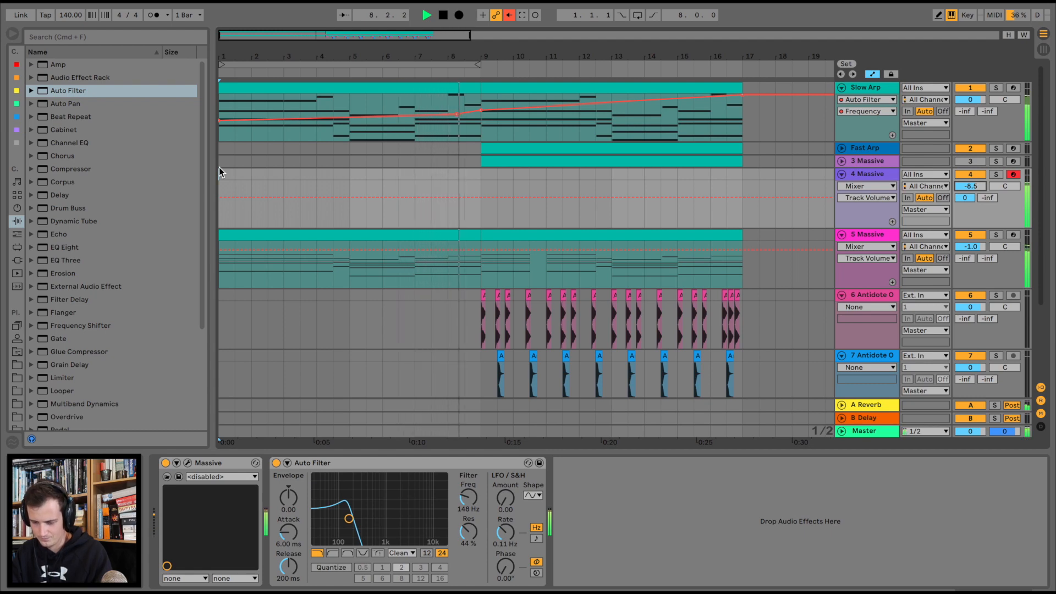
key(space)
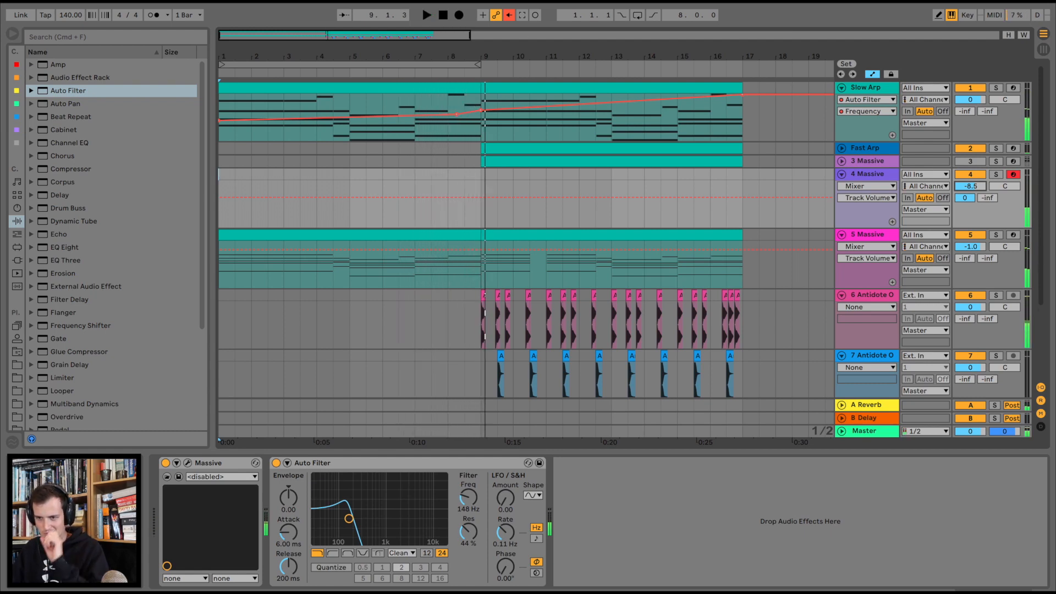
click(521, 16)
click(330, 173)
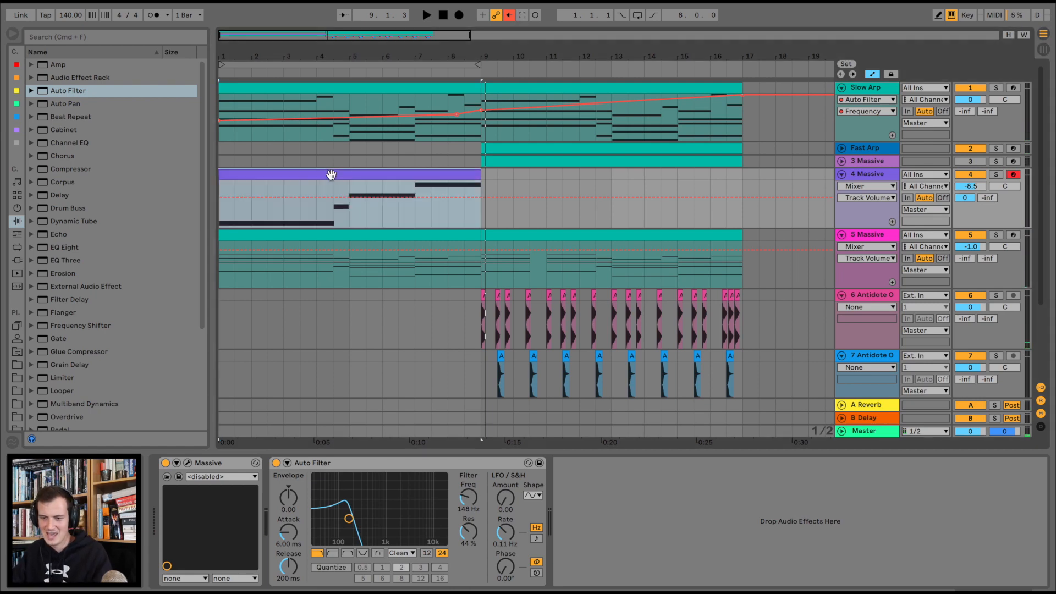
In the captured bass clip, move the last note down an octave to A0 and add a short A#0 note just before the F1 note.
key(space)
drag(713, 450, 713, 359)
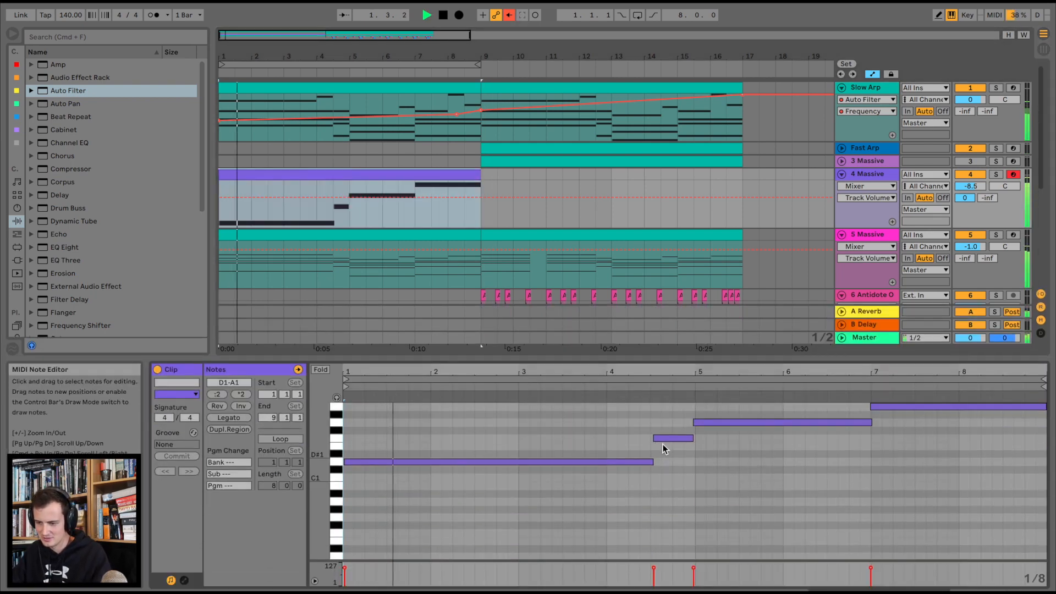
click(656, 440)
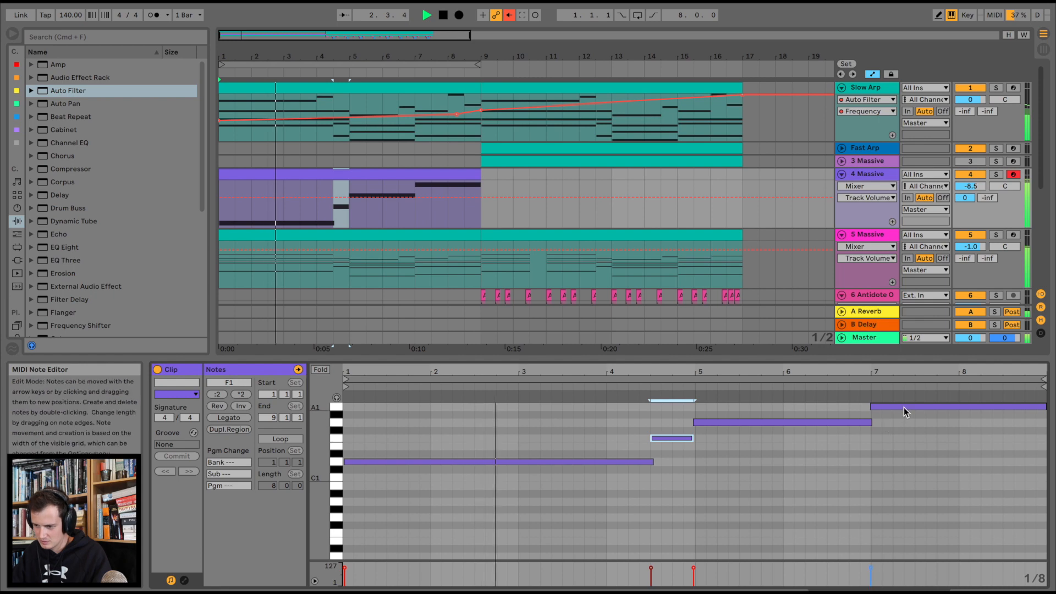
drag(903, 407, 913, 502)
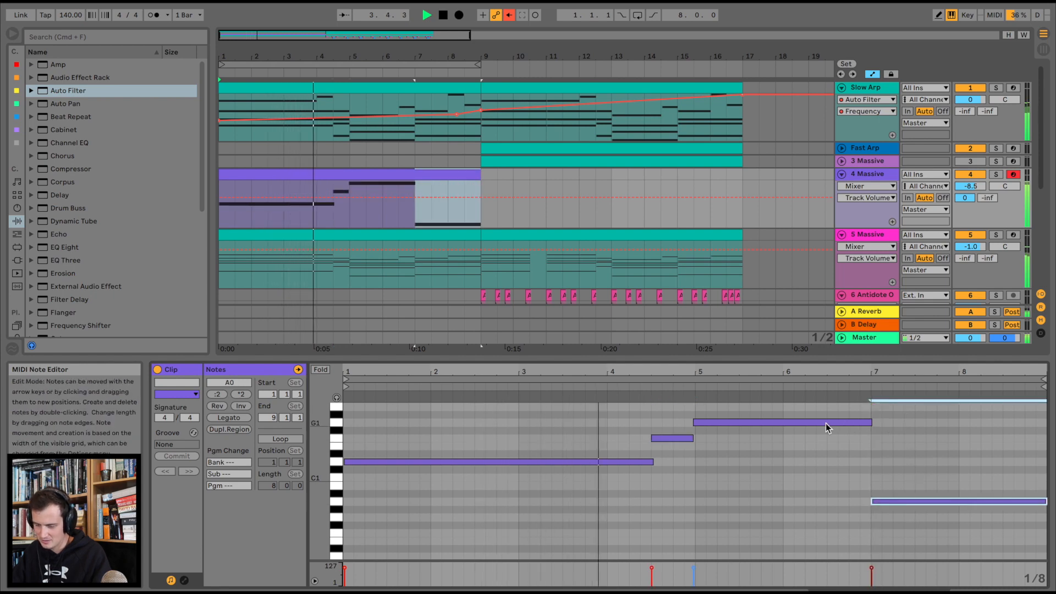
double_click(646, 494)
key(space)
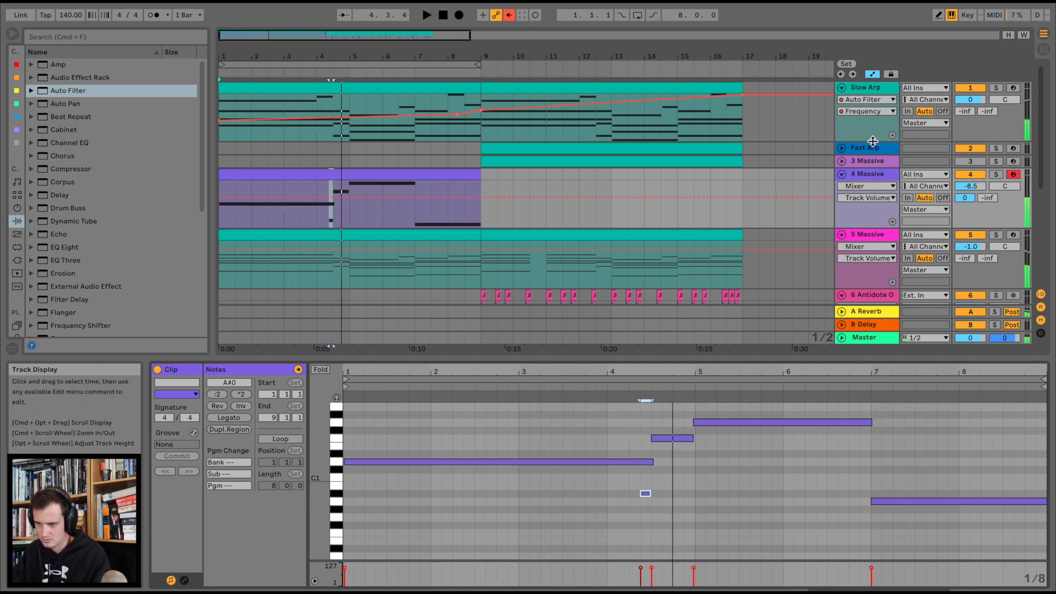
Copy the C Minor scale device from the Fast Arp track to the start of the 4 Massive device chain.
click(873, 89)
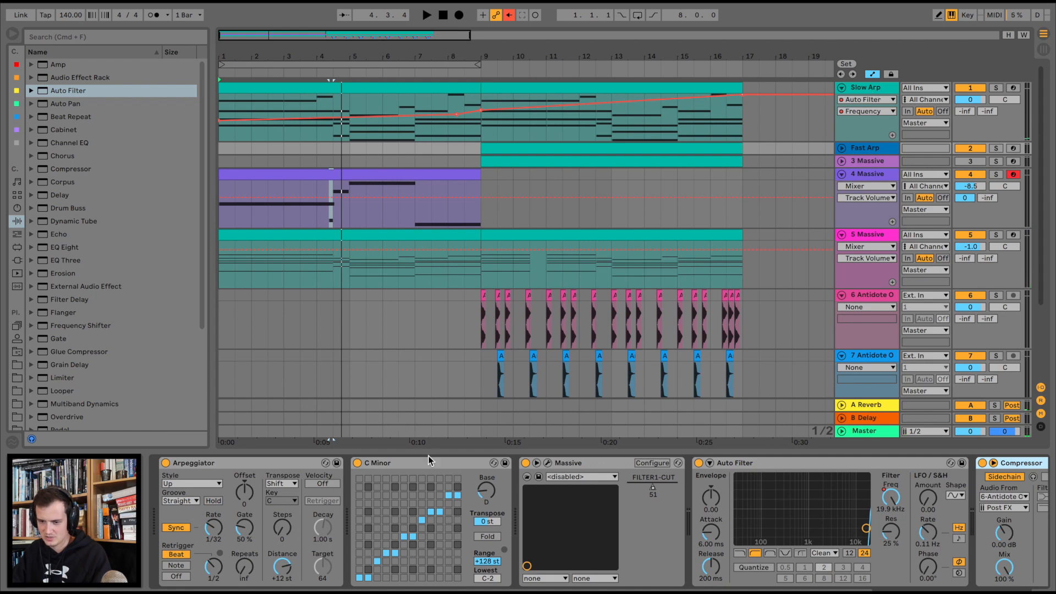
click(398, 173)
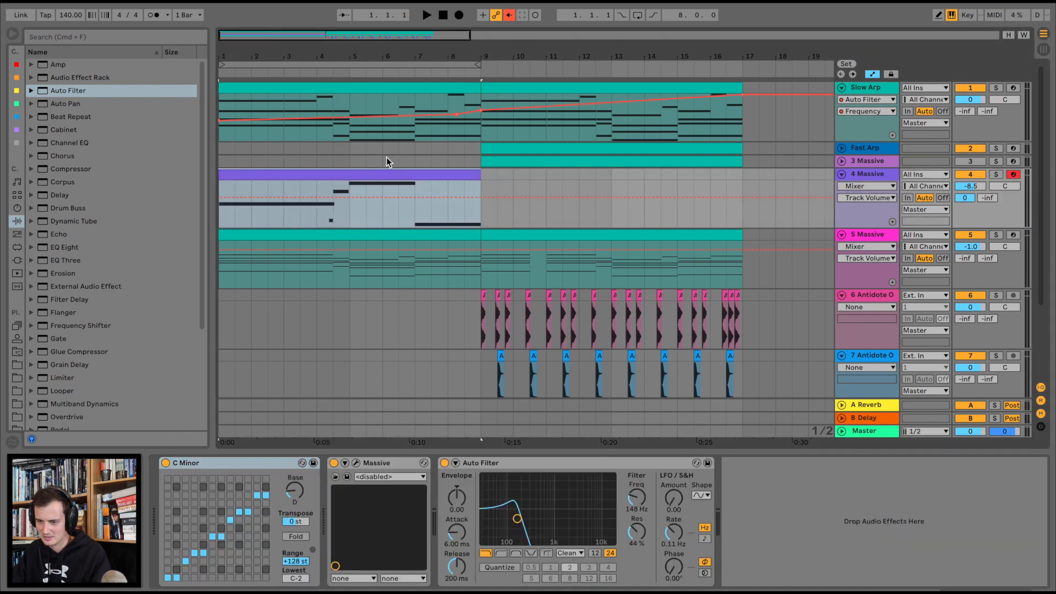
Reopen the bass clip and raise the F1 note before bar 5 to A1 while playing the arrangement from the start.
double_click(384, 172)
key(space)
drag(681, 436, 669, 409)
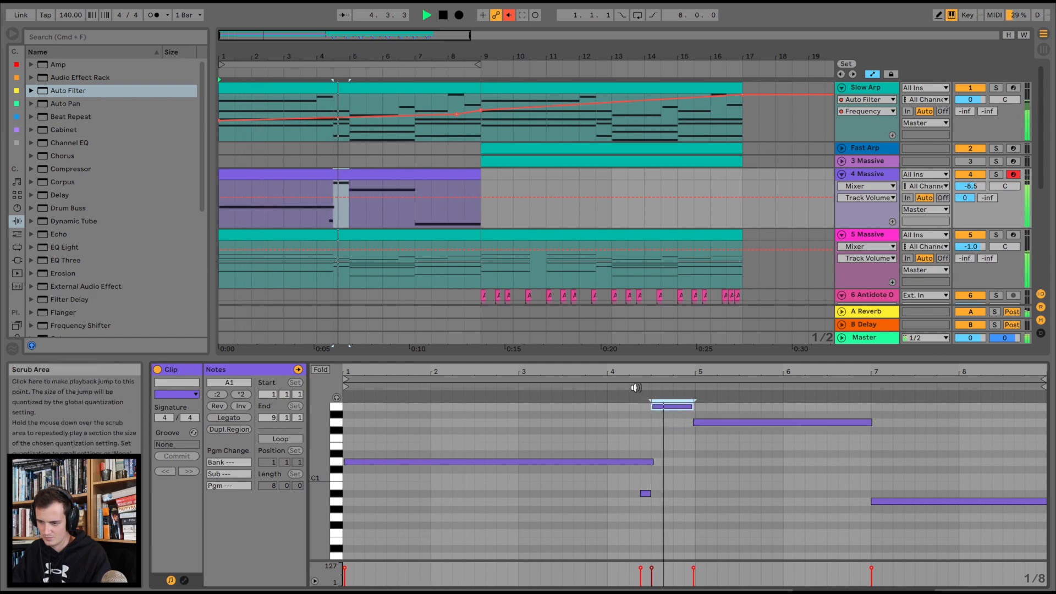
scroll(693, 451, up, 2)
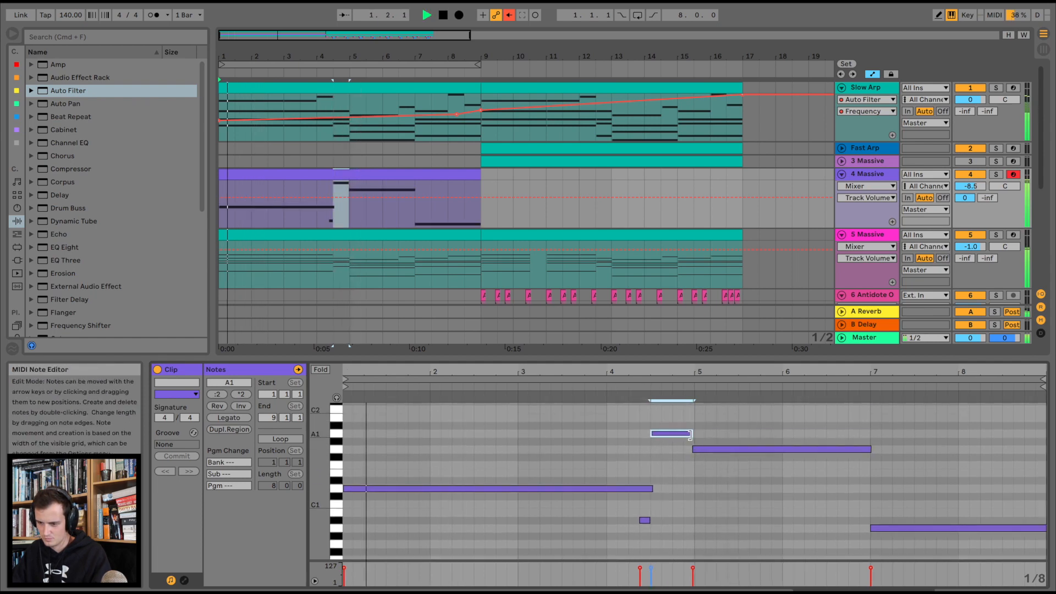
click(693, 434)
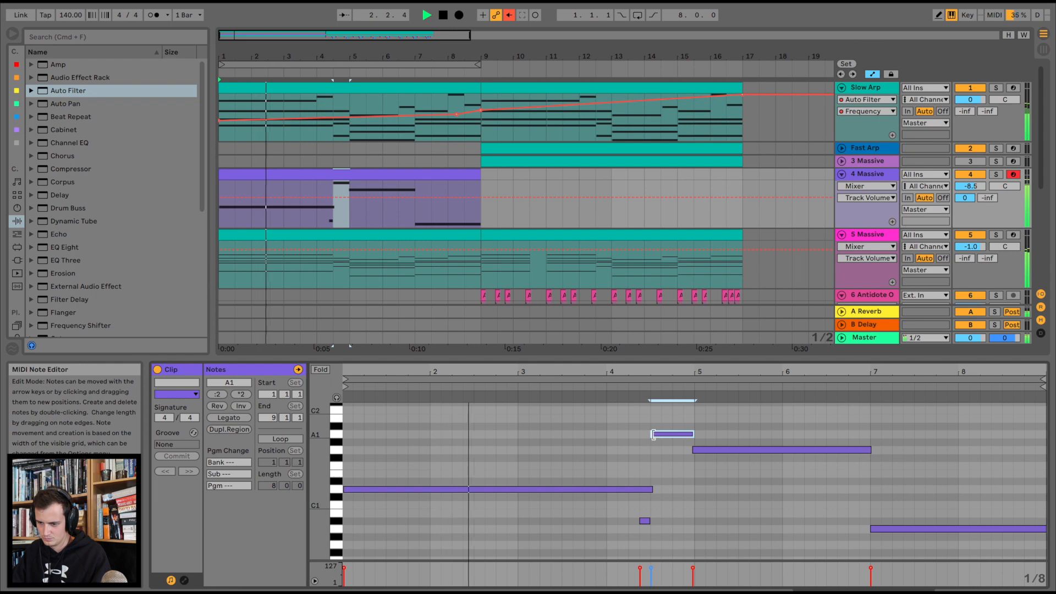
scroll(653, 437, down, 1)
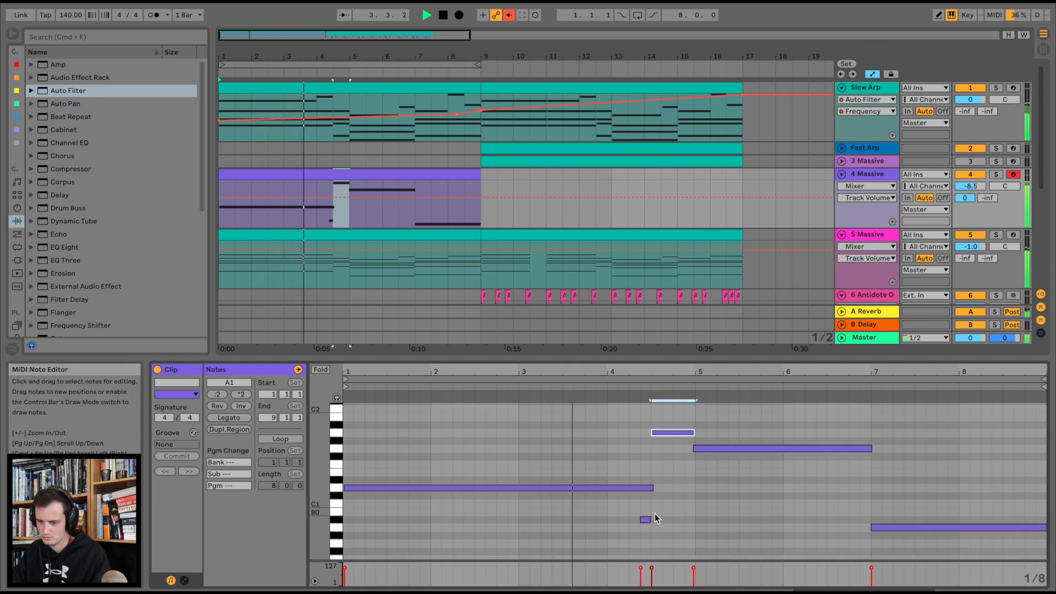
scroll(656, 517, down, 1)
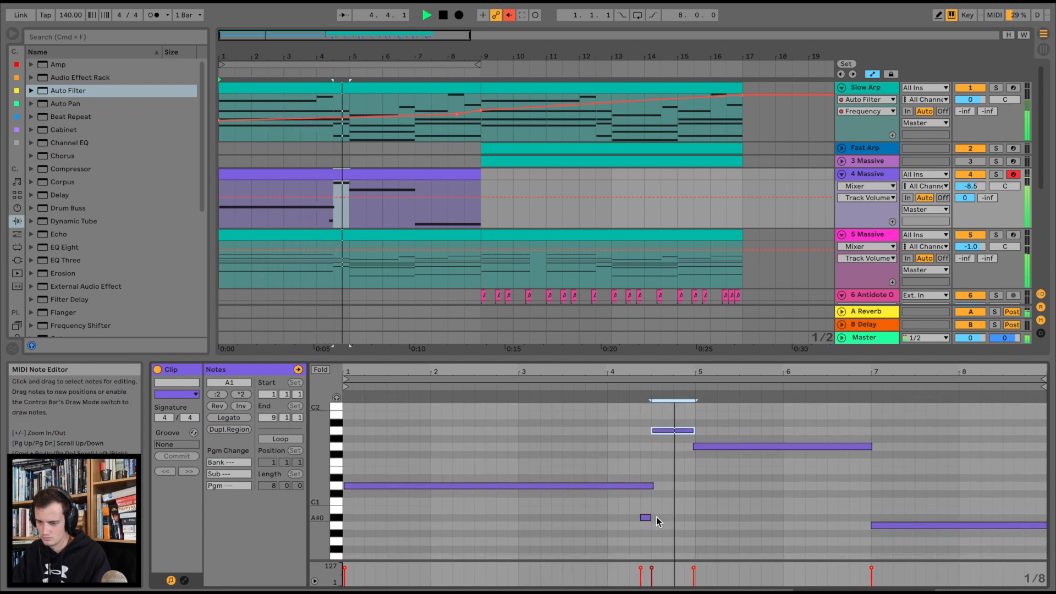
Increase the glide time in the 4 Massive synth's OSC settings, close its window, and play the arrangement from the start.
click(860, 173)
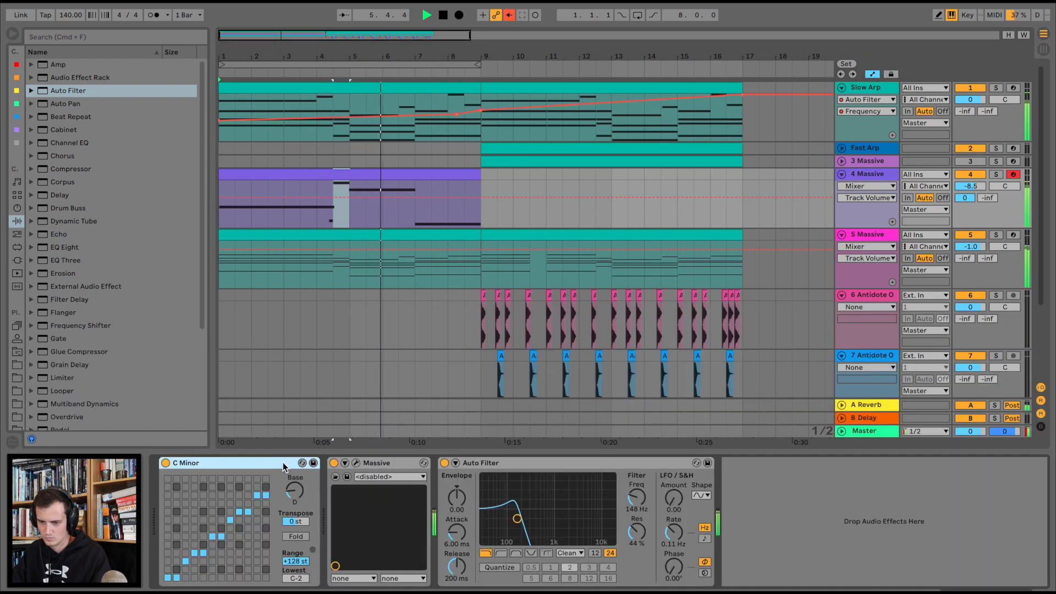
key(space)
click(356, 465)
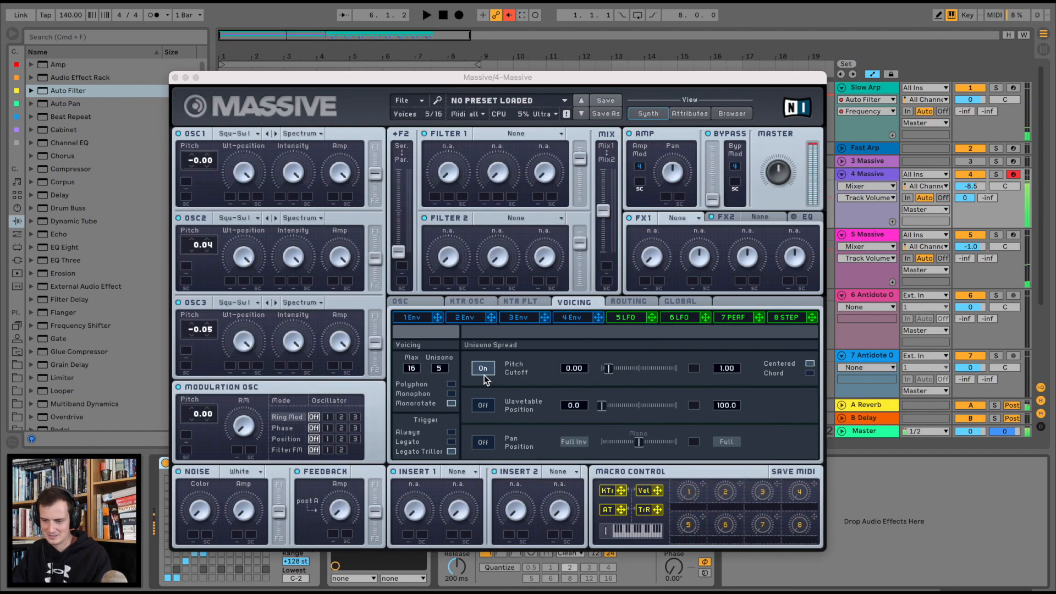
click(418, 302)
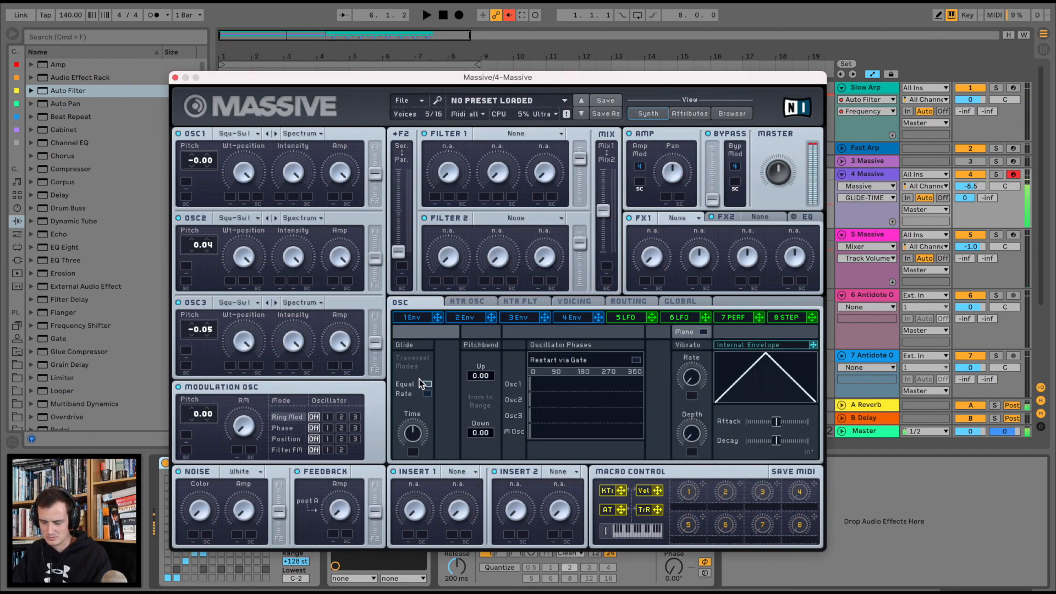
click(175, 77)
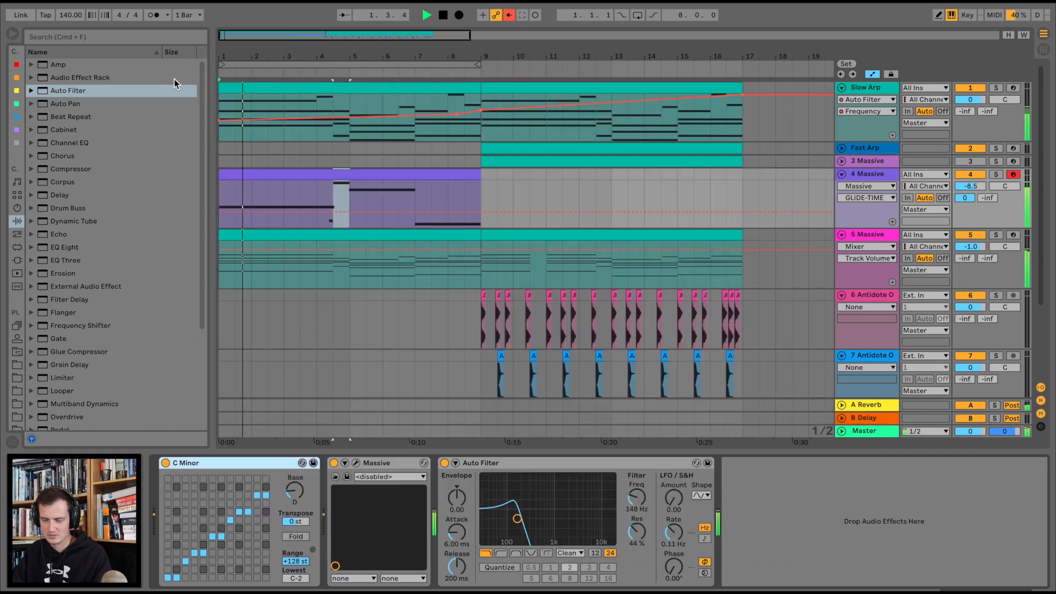
Lower the 4 Massive volume to -10.5 dB, and set its Auto Filter to 25% resonance with a 424 Hz cutoff.
drag(971, 186, 971, 197)
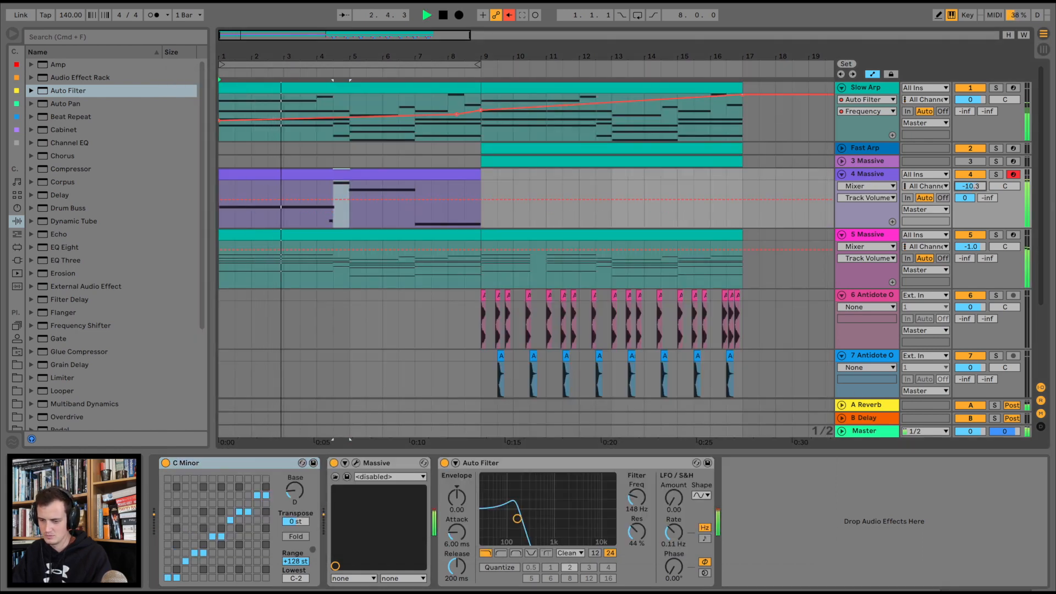
drag(637, 531, 637, 547)
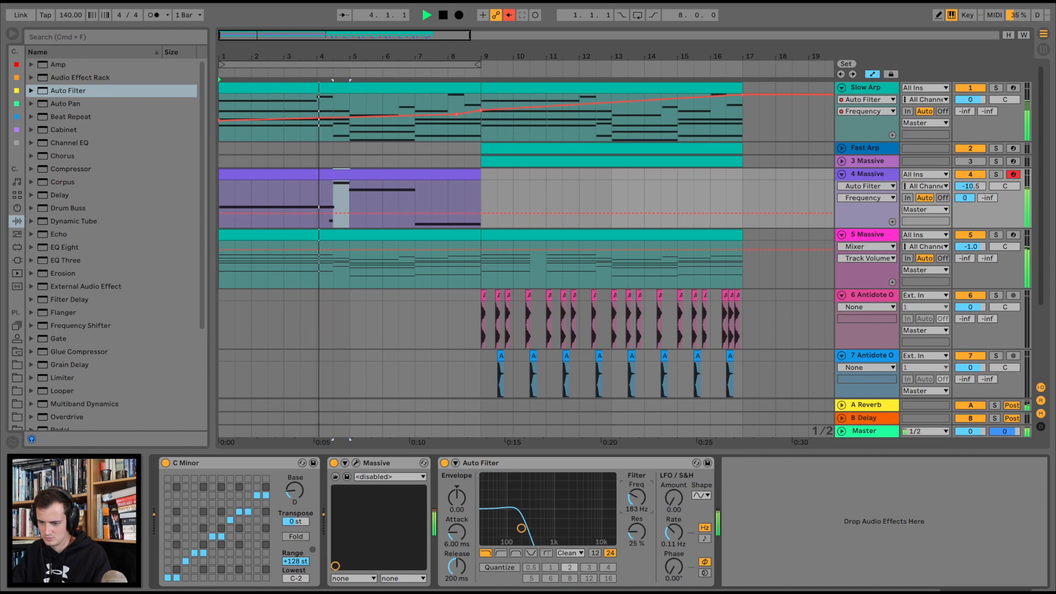
drag(637, 498, 637, 487)
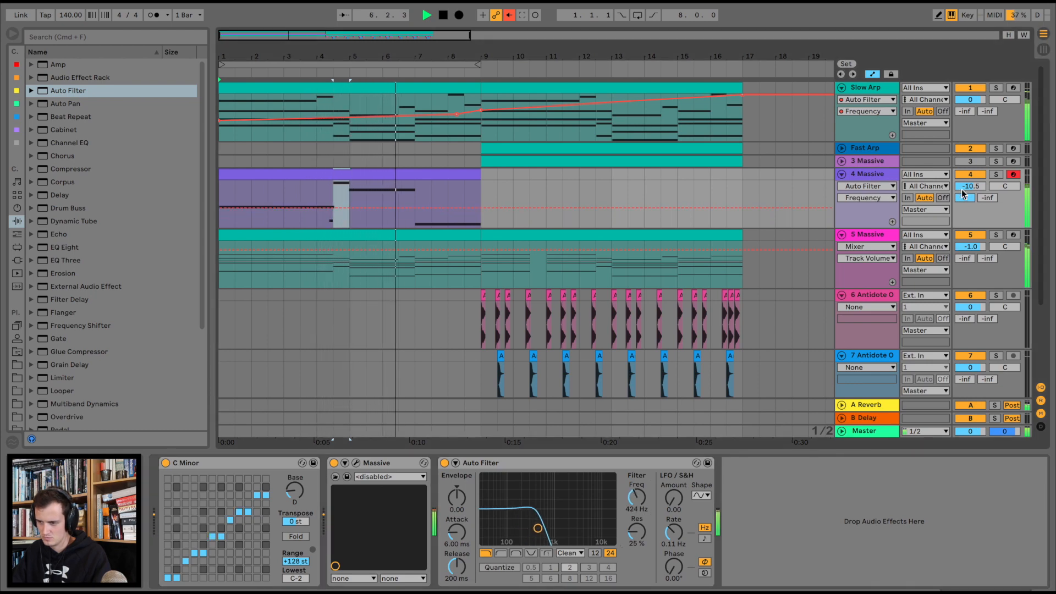
Raise the 4 Massive volume to -7.4 dB, and switch its Auto Filter to the MS2 circuit with about 14.5 dB of drive.
double_click(436, 173)
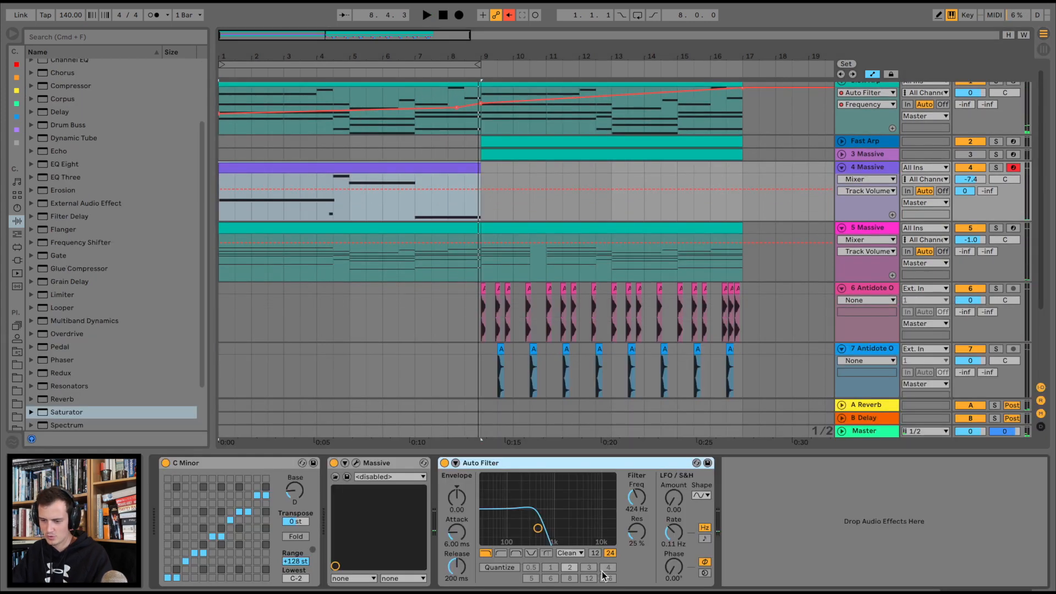
click(572, 553)
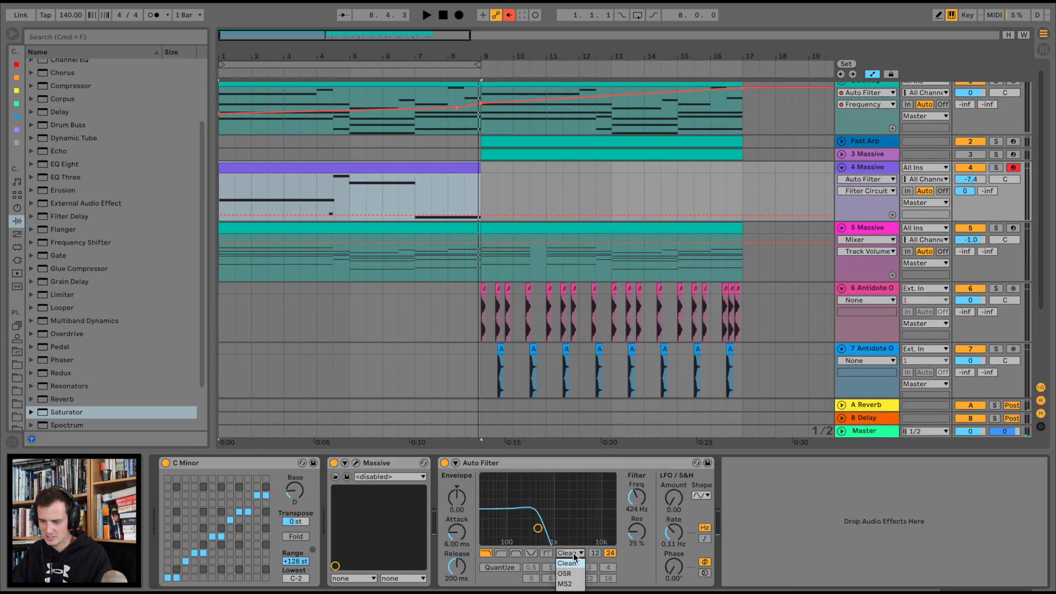
click(575, 585)
key(space)
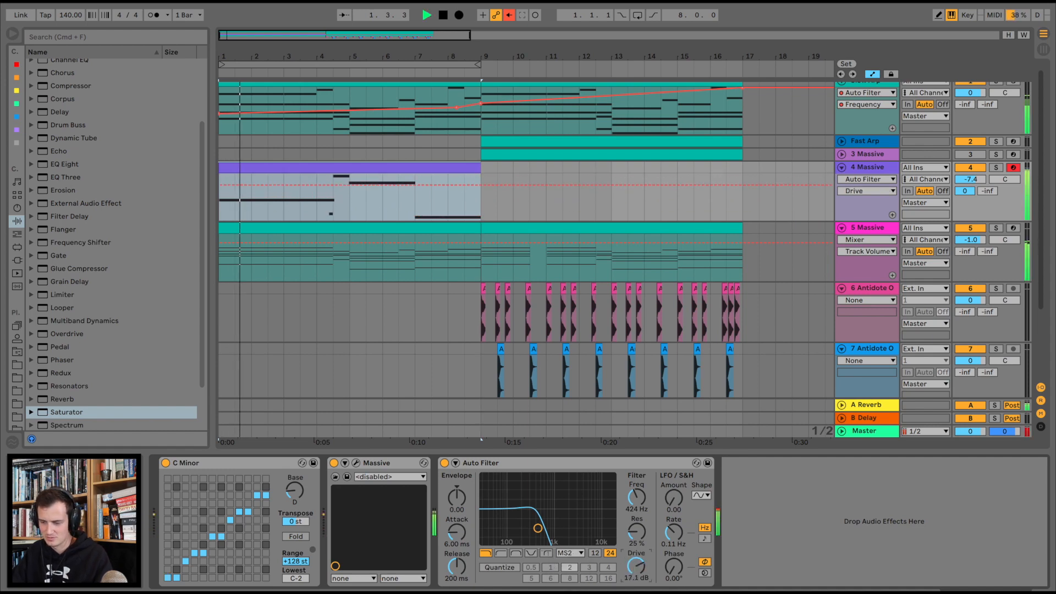
drag(637, 566, 637, 576)
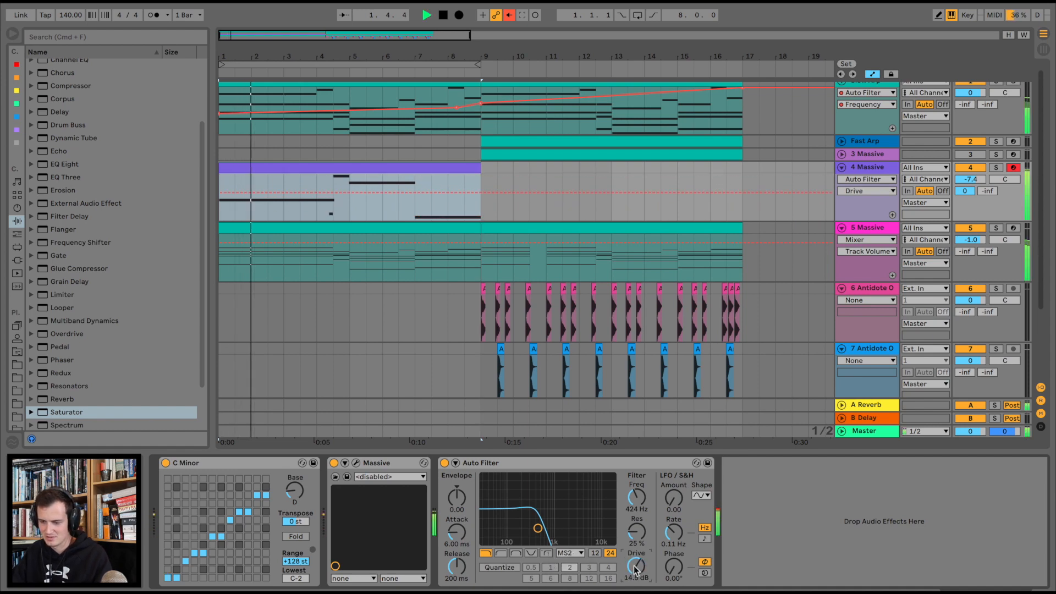
Add a Limiter to the end of the 4 Massive chain and set its release to 0.01 ms.
double_click(68, 296)
click(747, 576)
drag(743, 556, 743, 591)
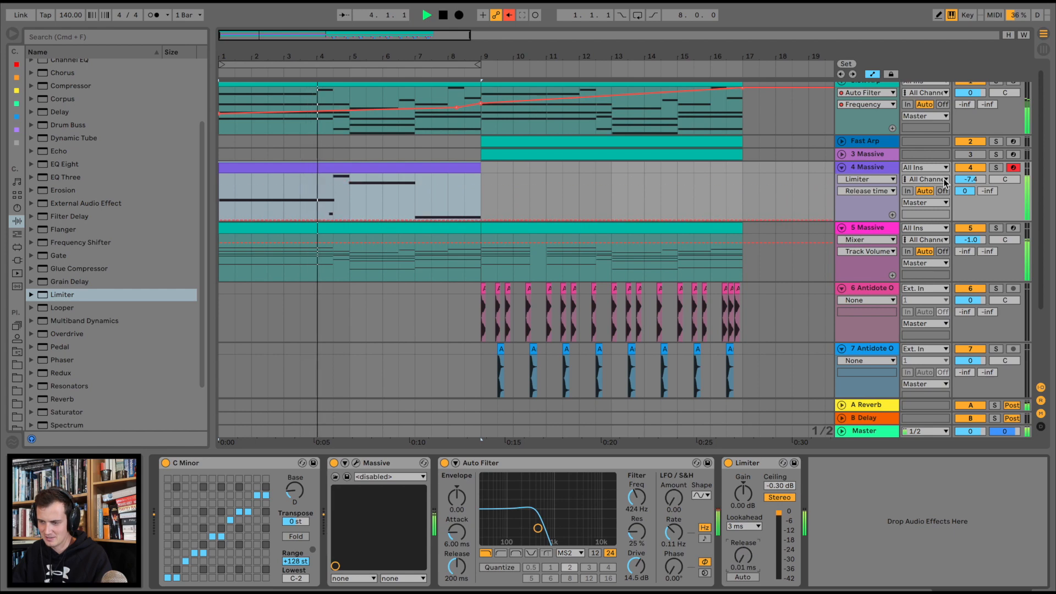
Lower the 4 Massive volume to -9.5 dB and the 5 Massive volume to -3.4 dB.
drag(977, 183, 978, 195)
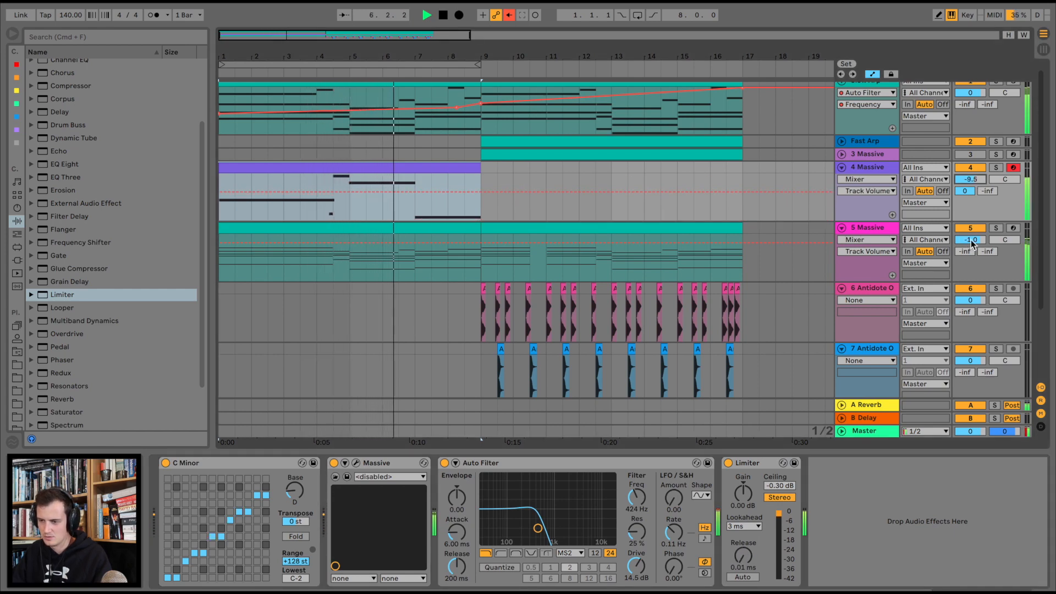
drag(973, 240, 973, 254)
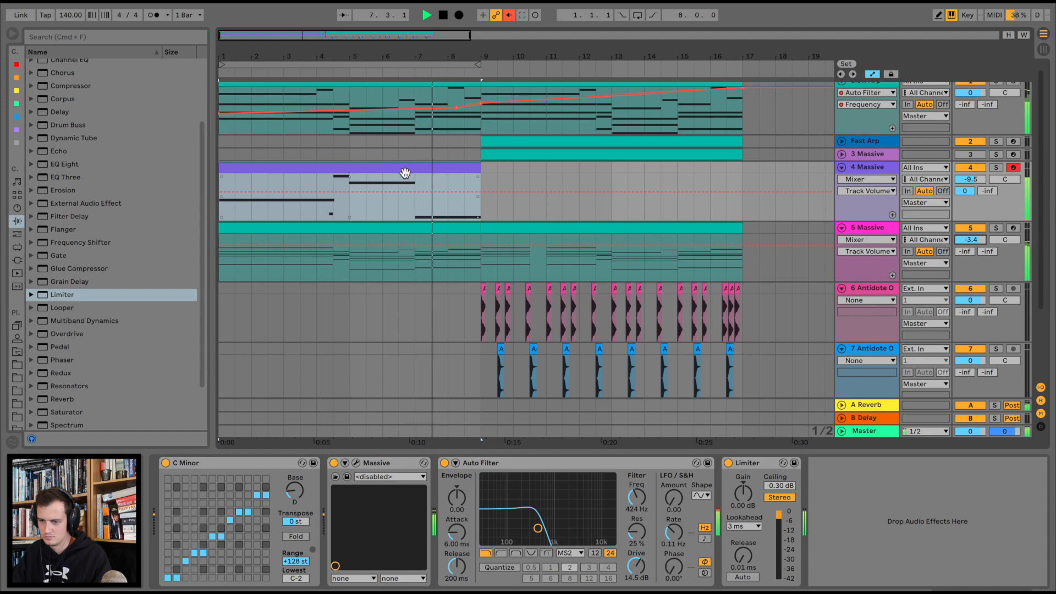
Duplicate the 4 Massive bass clip to bar 9 and lower the copy's opening D1 note by an octave.
key(super+d)
double_click(516, 169)
click(510, 486)
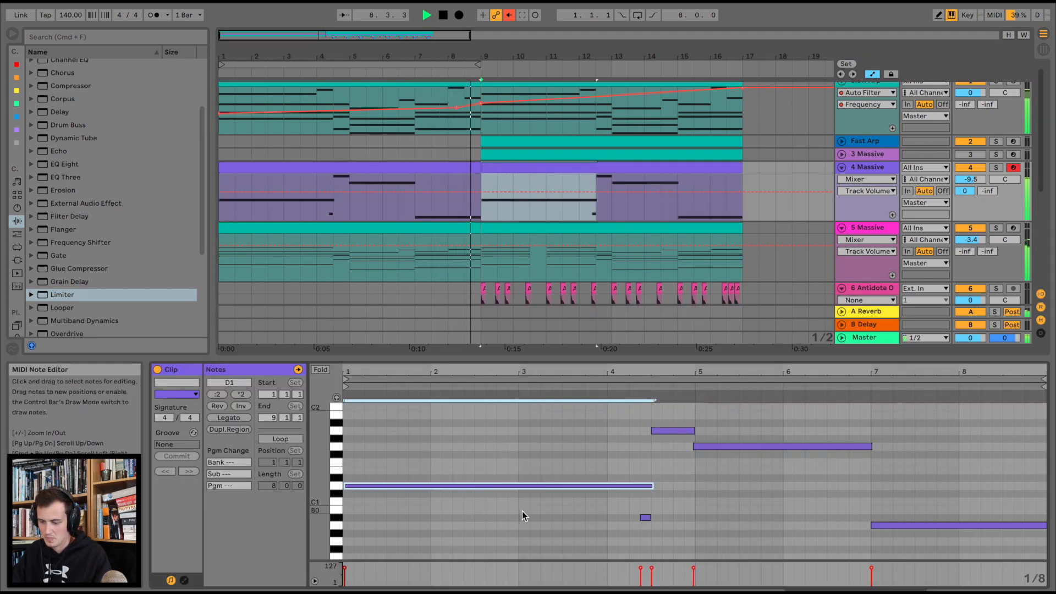
key(shift+Down)
scroll(600, 499, down, 3)
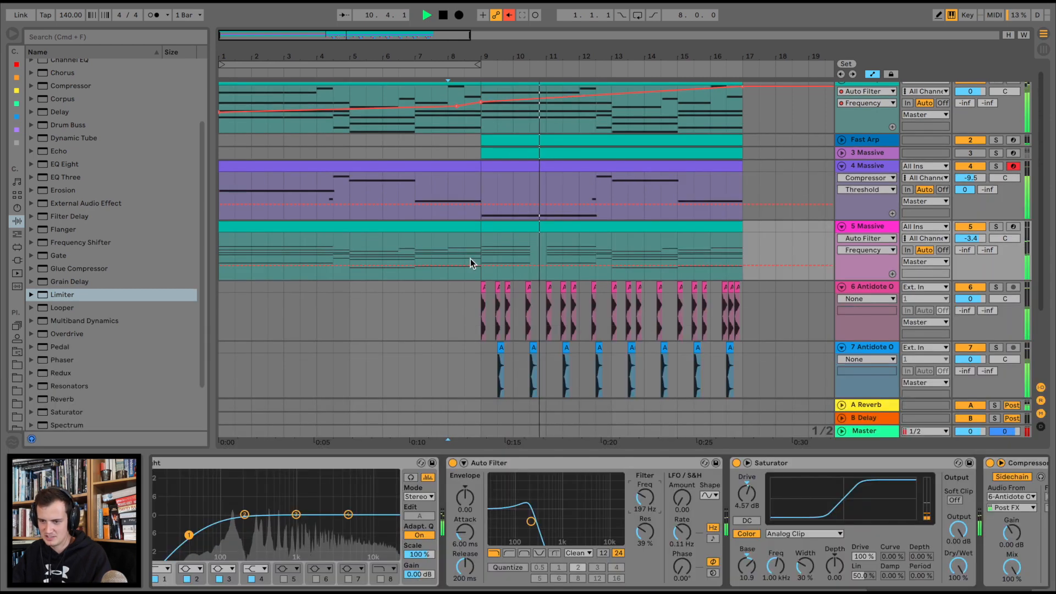
Automate the 5 Massive Auto Filter to rise to 394 Hz and drop to 29% resonance at bar 9.
drag(470, 262, 479, 259)
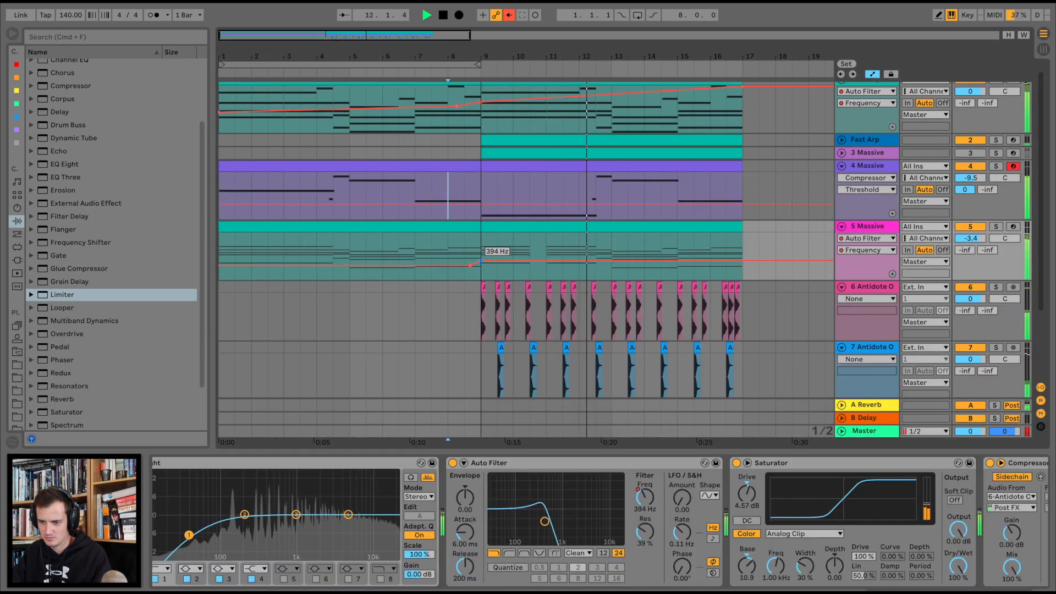
click(646, 532)
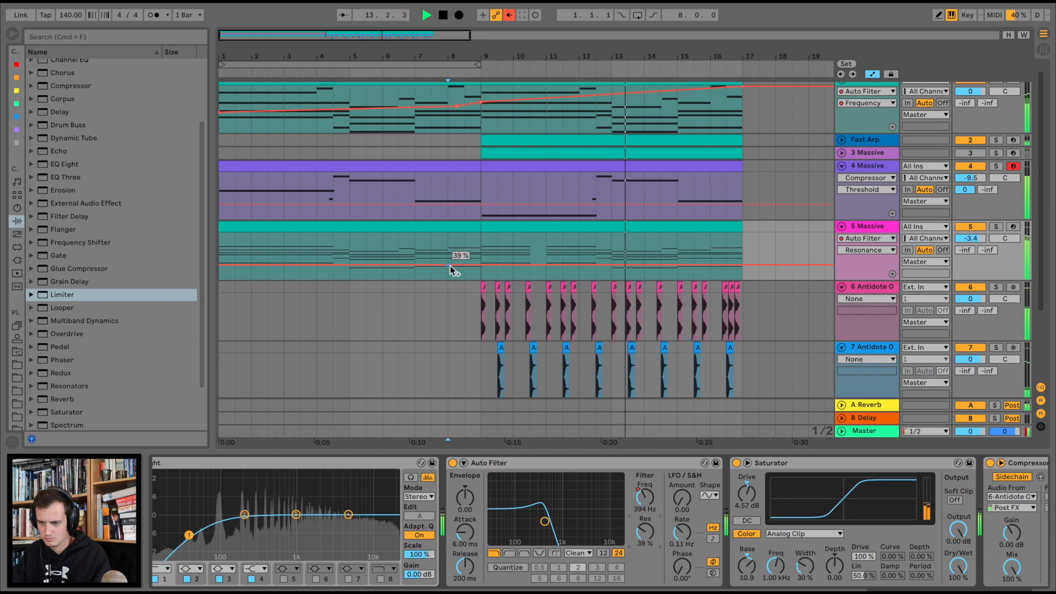
click(472, 265)
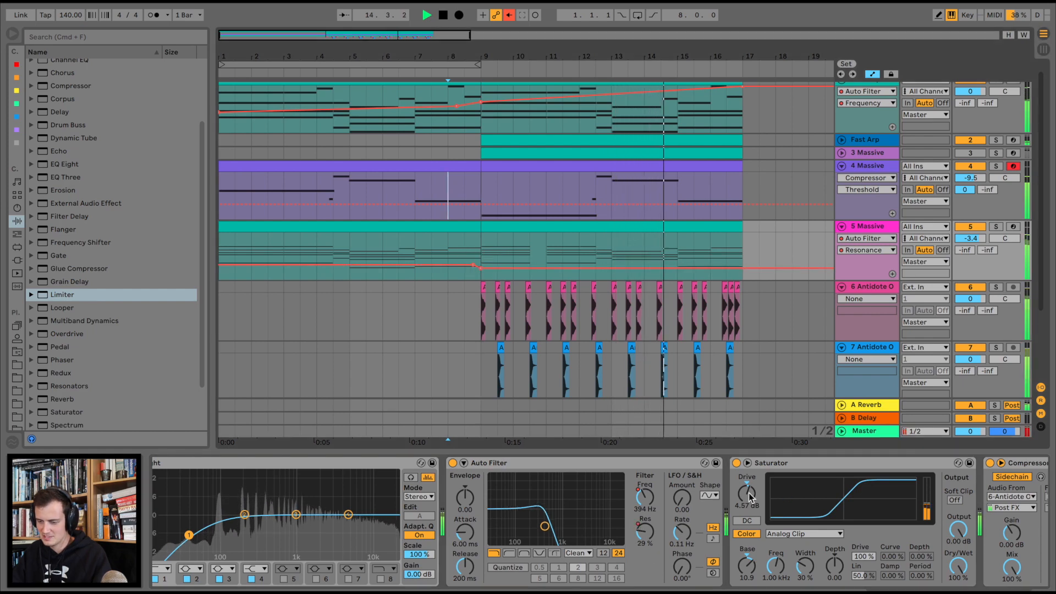
Automate the 5 Massive Saturator so its Base drops to 2.26 and its Drive to 1.35 dB at bar 9.
click(746, 564)
click(476, 249)
drag(481, 248, 481, 254)
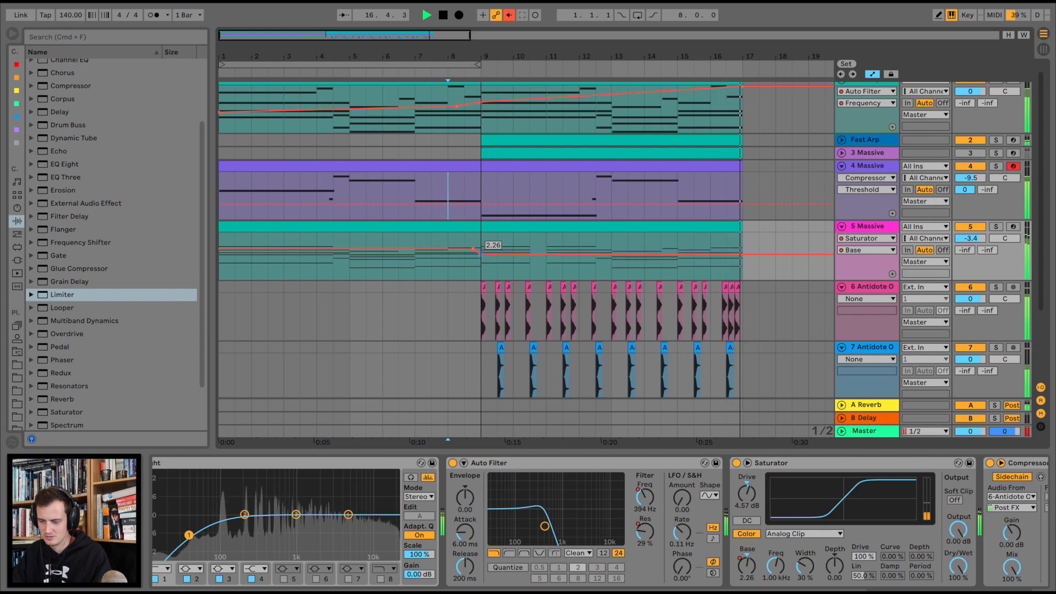
key(space)
key(space)
click(747, 493)
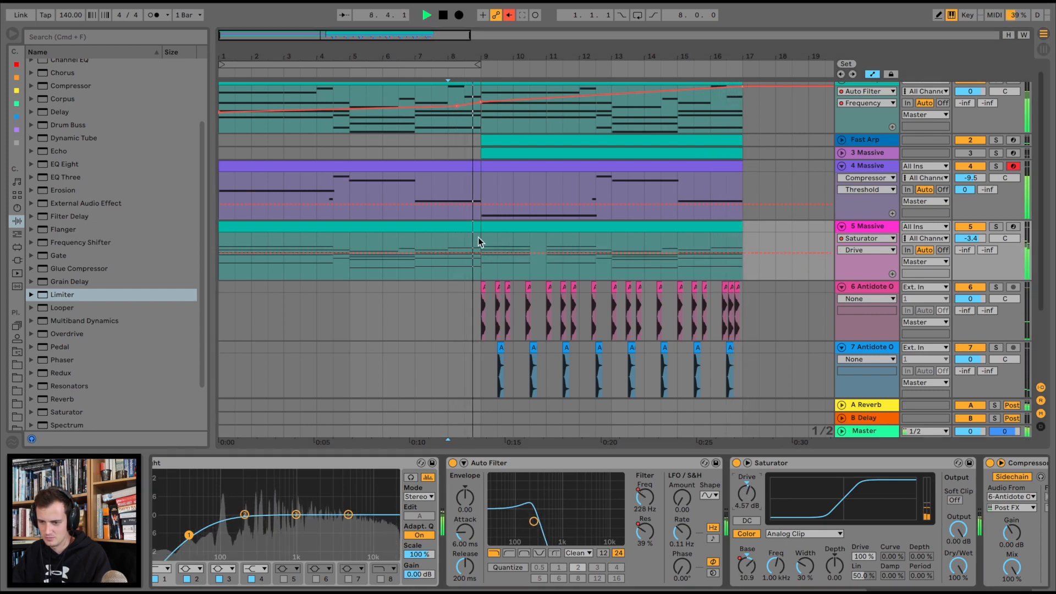
click(474, 253)
drag(481, 253, 481, 250)
Raise the 5 Massive Auto Filter frequency automation to 530 Hz from bar 9 and play the section through.
click(645, 497)
drag(481, 250, 481, 259)
drag(561, 57, 562, 69)
scroll(655, 314, down, 5)
scroll(896, 177, up, 5)
key(space)
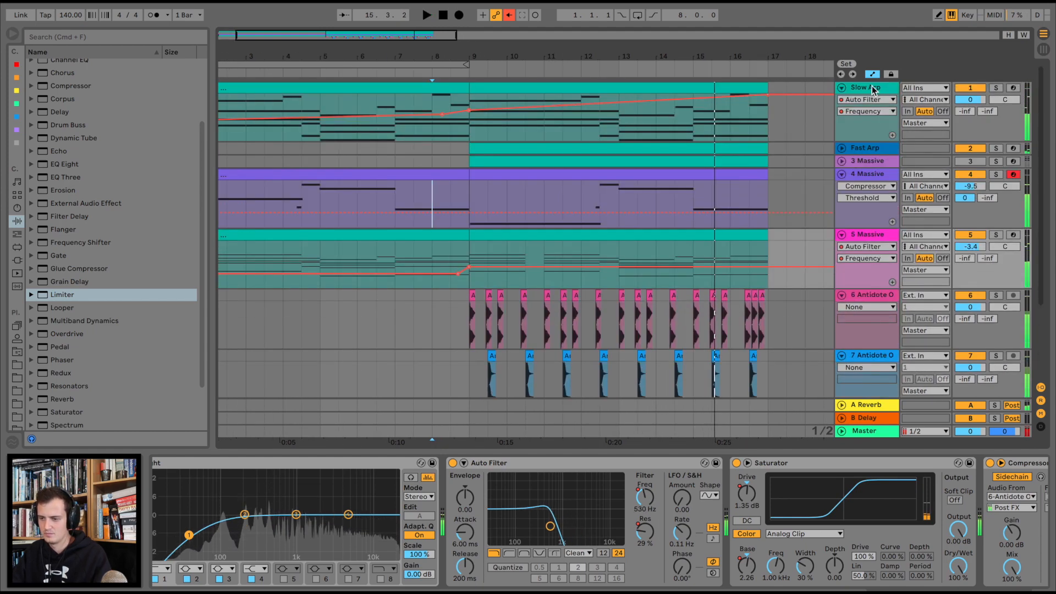
Collapse all the tracks in the arrangement and add two new audio tracks below 8 Audio.
click(875, 89)
key(super+a)
click(842, 88)
click(492, 178)
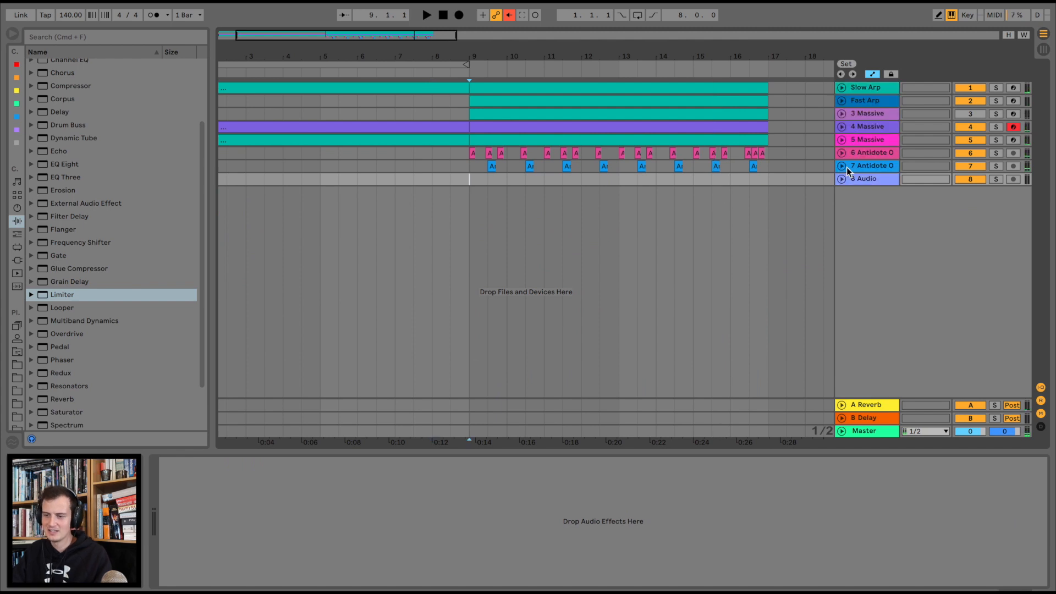
key(super+t)
key(super+t)
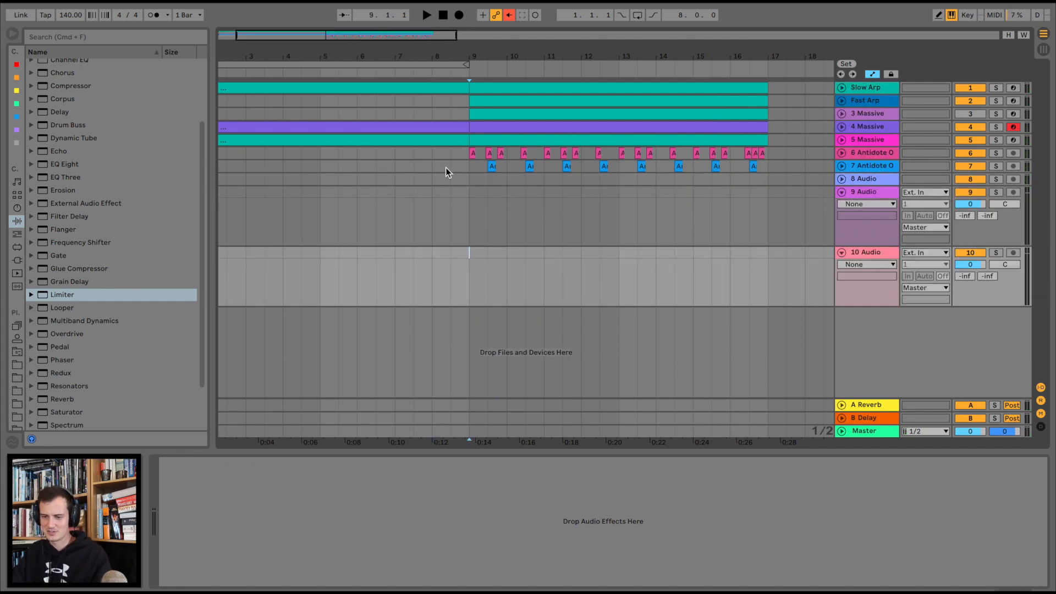
Preview the Antidote Oblivion drum loops and place 150BPM Drum Loops 07 on track 9 at bar 9.
click(468, 184)
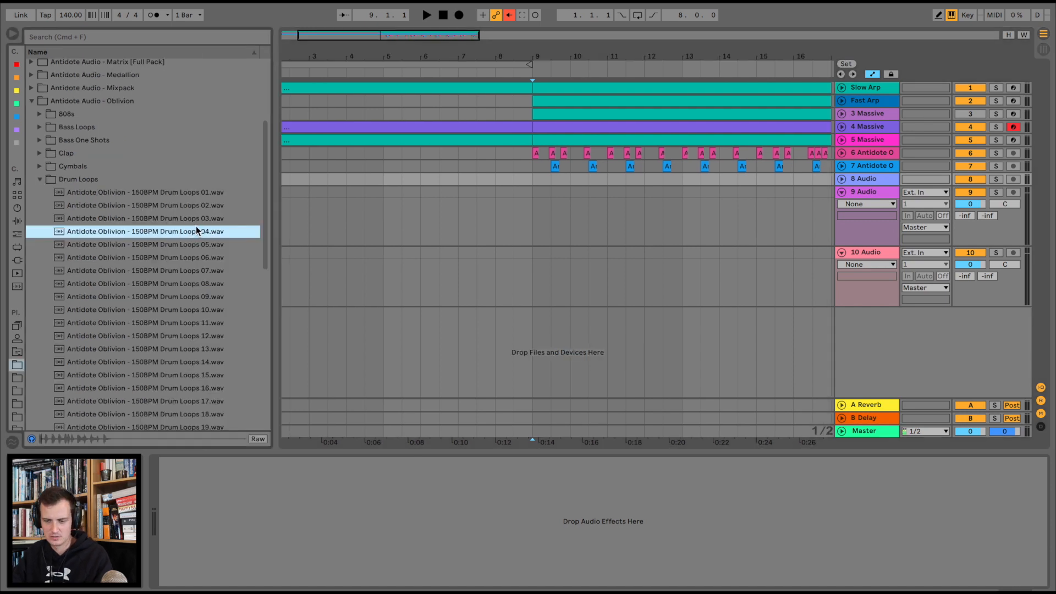
click(199, 189)
scroll(198, 189, down, 1)
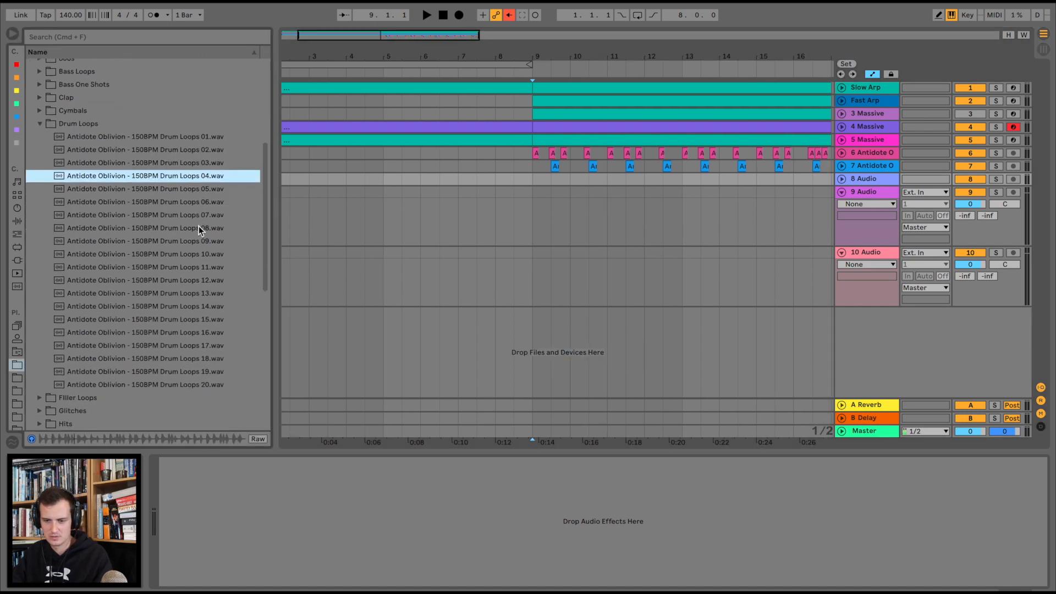
click(199, 230)
click(209, 219)
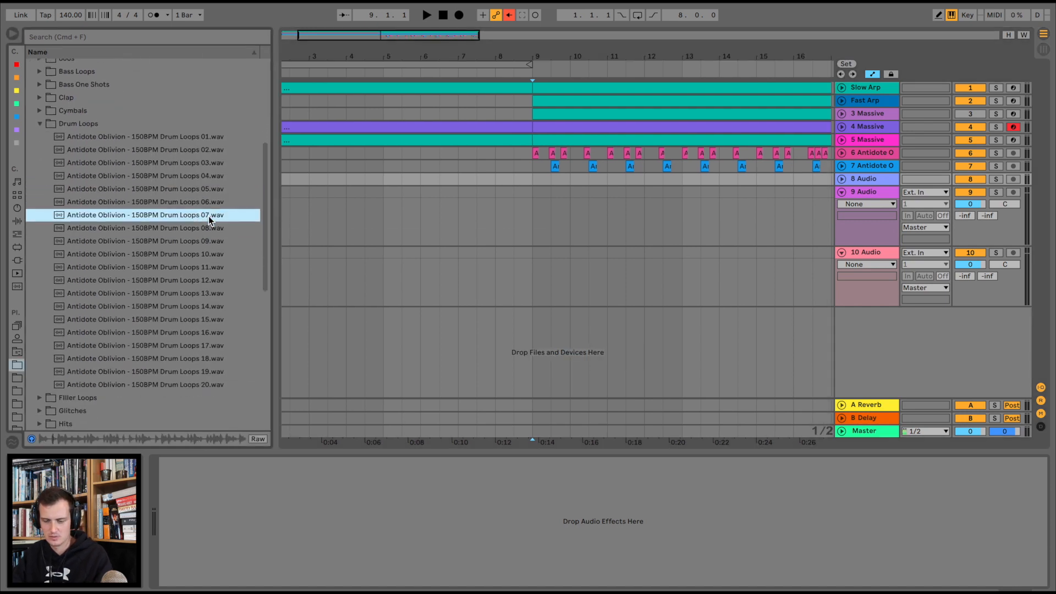
drag(207, 215, 513, 212)
Play from bar 9 and lower the drum loop track's volume to -9.2 dB.
key(space)
drag(969, 204, 970, 220)
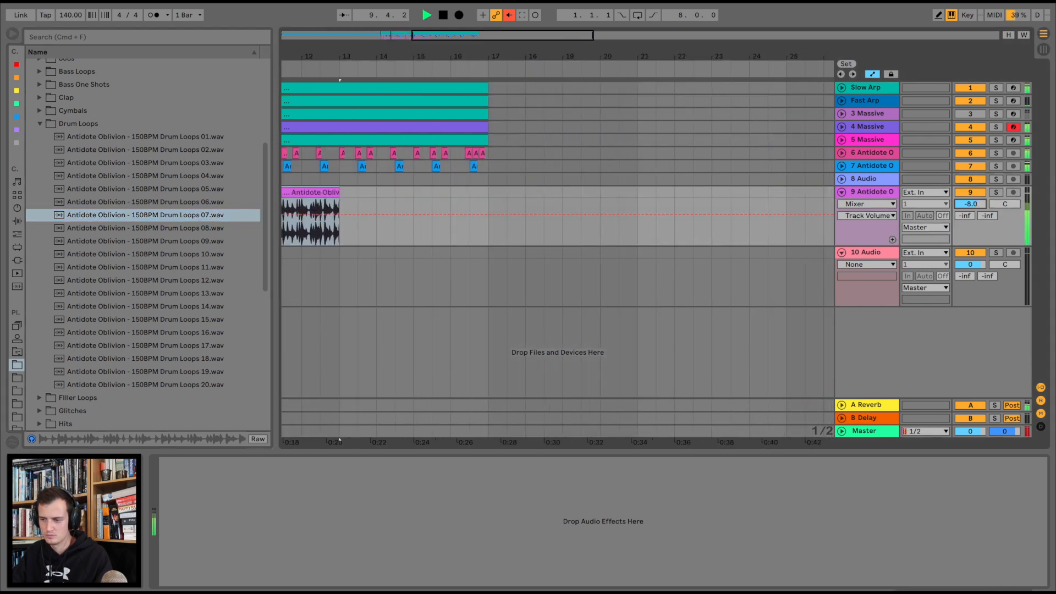
scroll(604, 198, left, 5)
scroll(500, 90, up, 2)
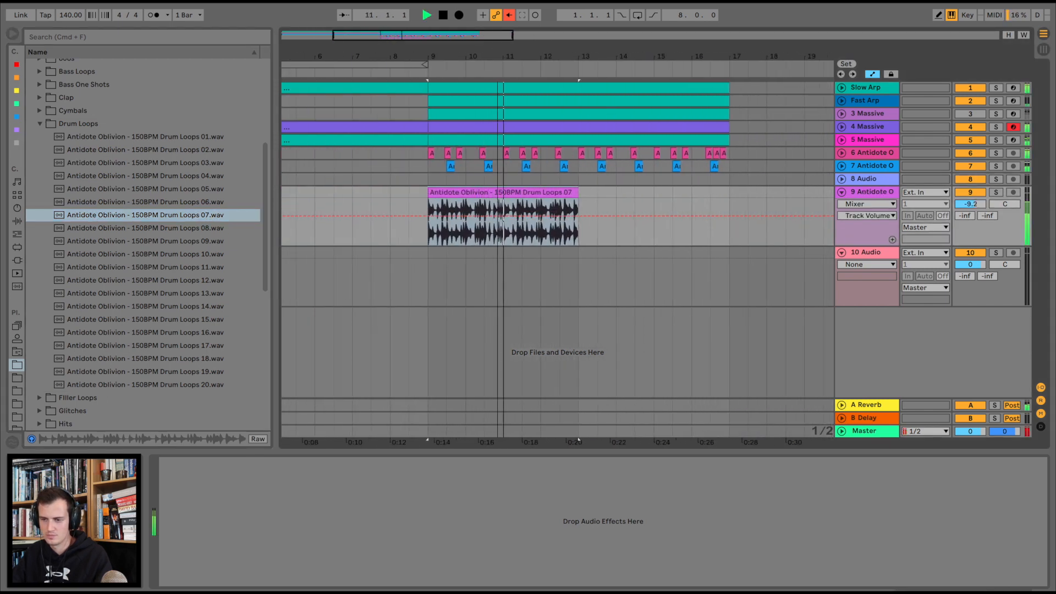
Add EQ Eight to the drum loop track with a low cut at 182 Hz.
click(878, 180)
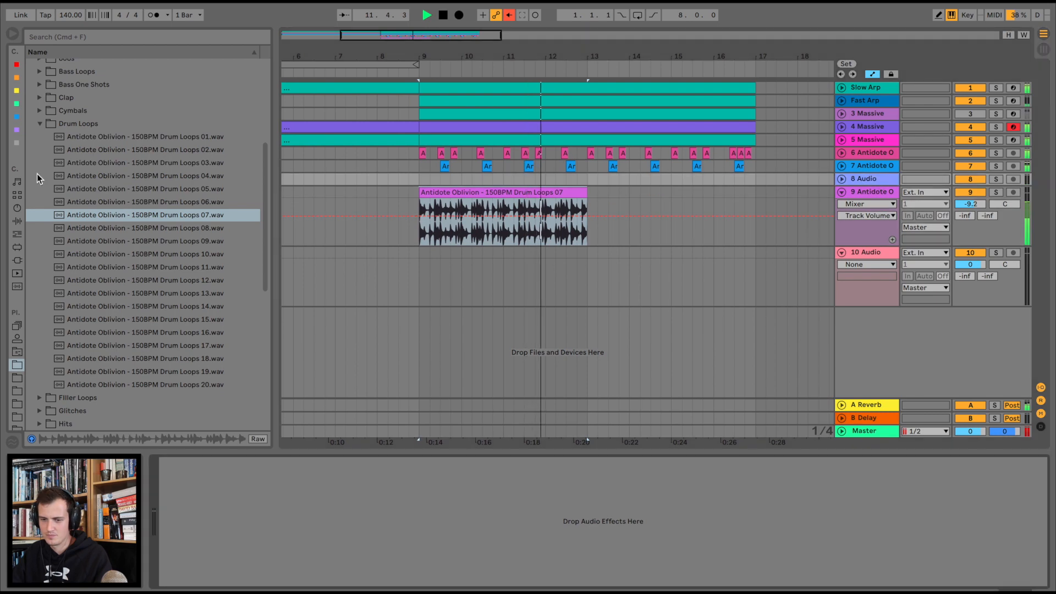
click(17, 221)
drag(65, 164, 507, 215)
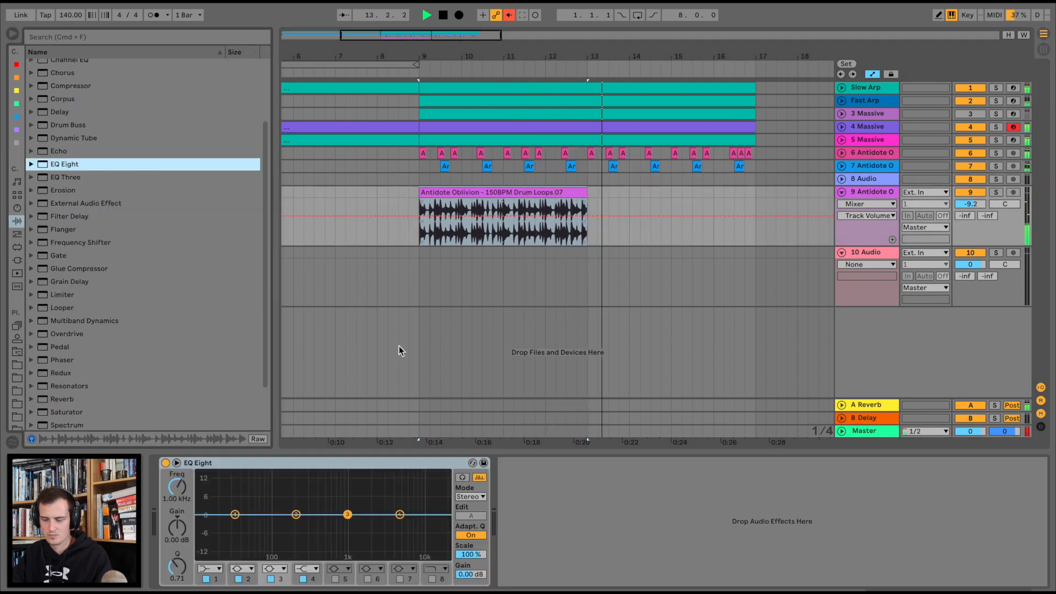
Stop playback and duplicate the drum loop clip so it continues from bar 13.
key(space)
click(466, 192)
key(ctrl+d)
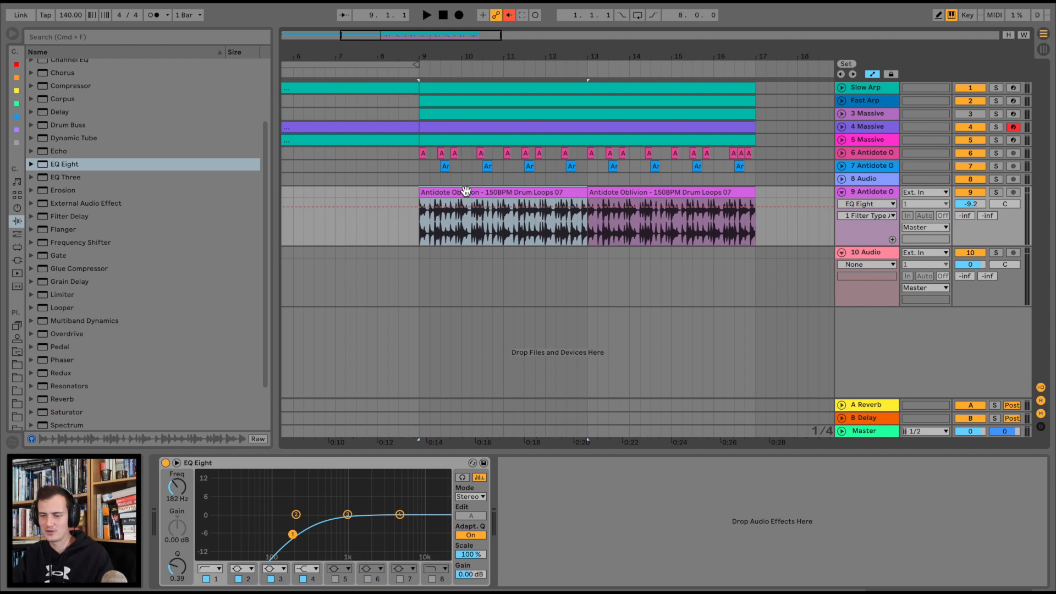
Play the arrangement from bar 9 and raise the drum loop track's volume to -8.1 dB.
click(414, 193)
key(space)
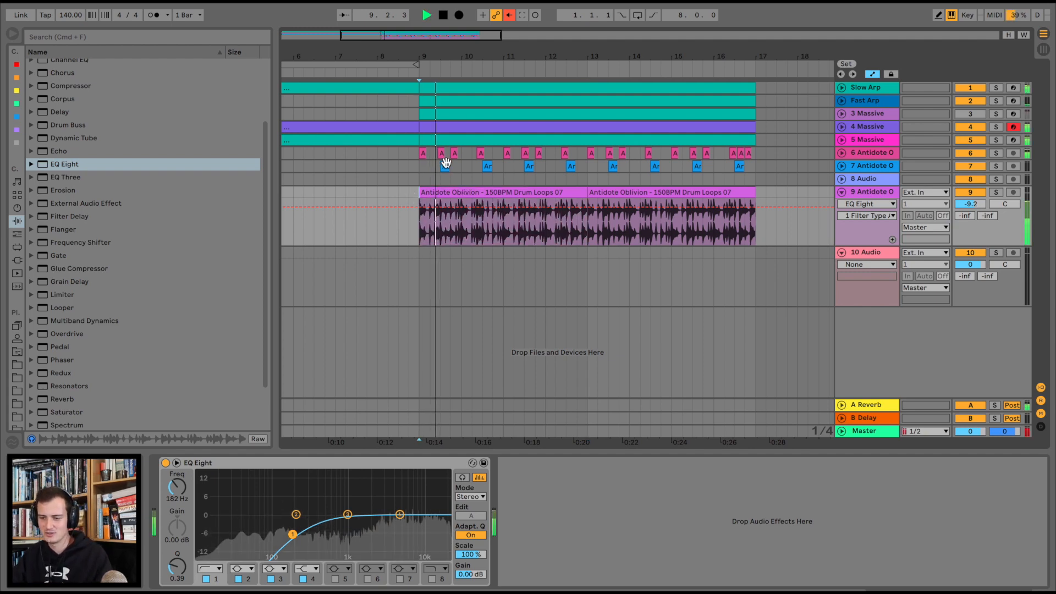
drag(971, 205, 971, 198)
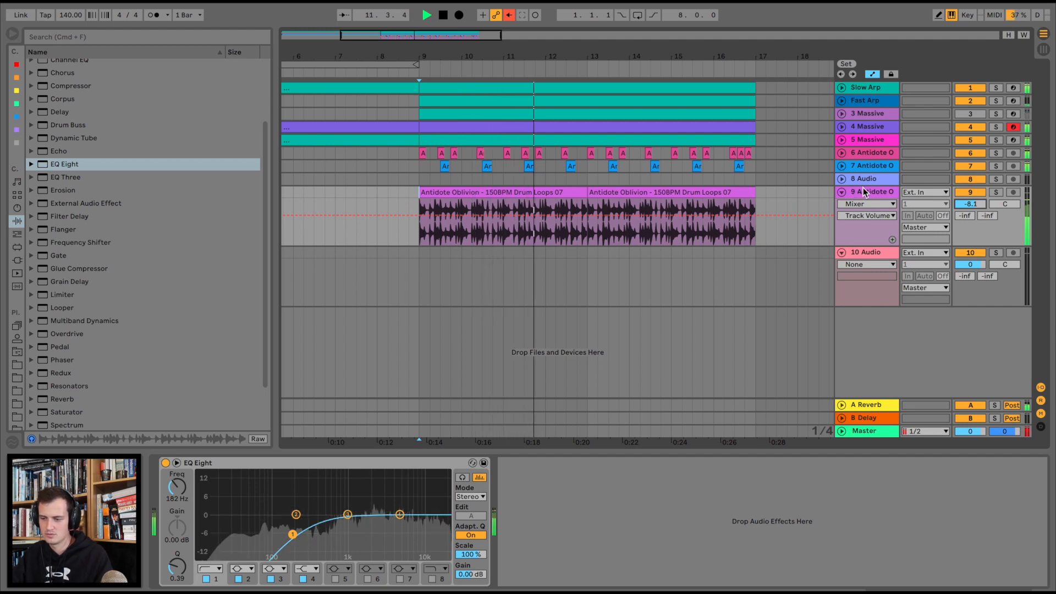
Collapse the drum loop track, then unfold and solo 5 Massive and play its clip from bar 9.
click(841, 192)
click(842, 140)
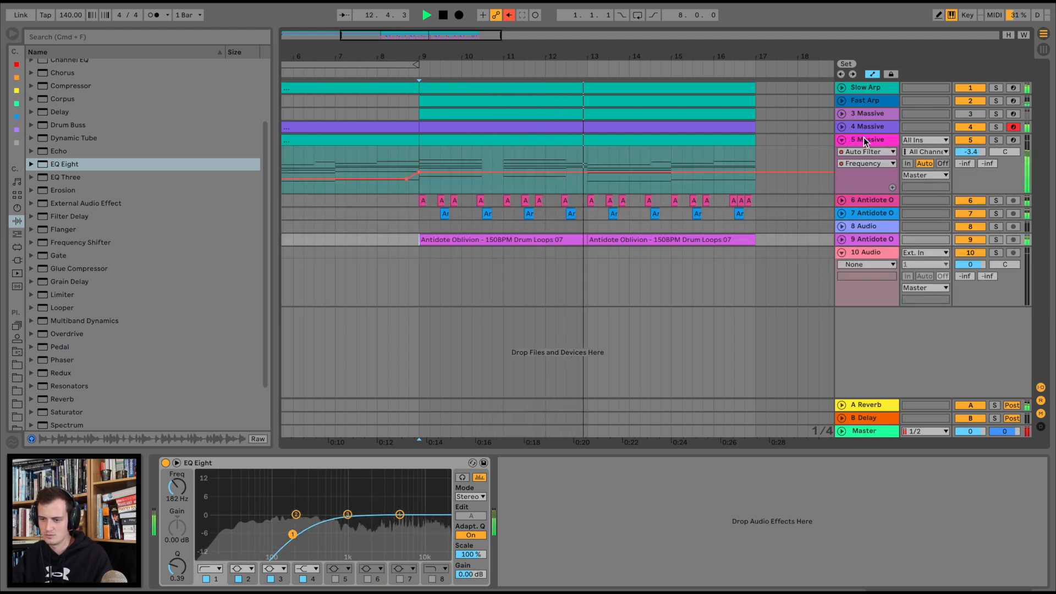
click(988, 144)
click(995, 140)
key(space)
key(space)
click(512, 142)
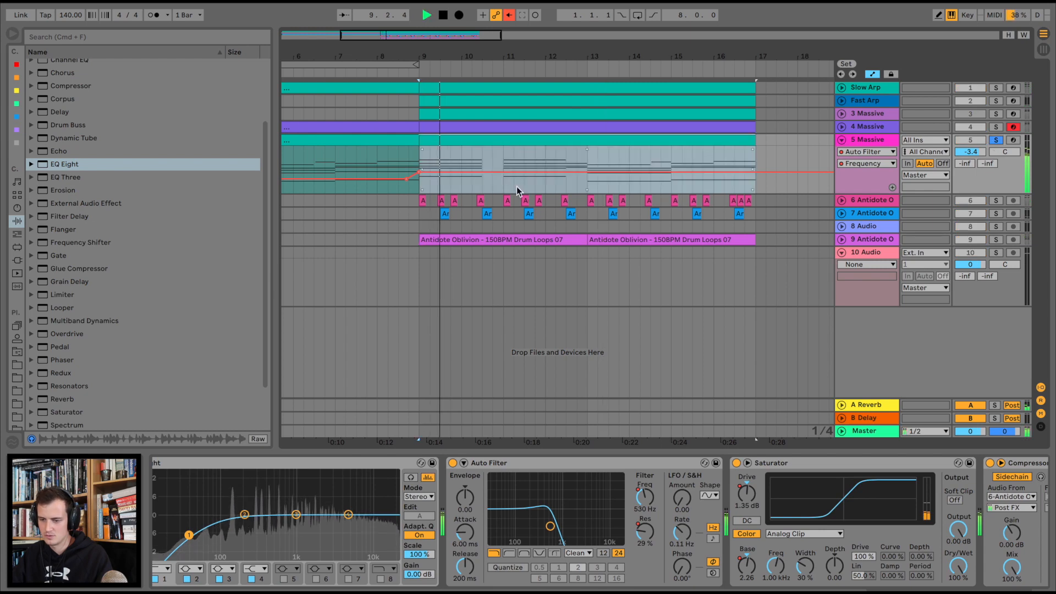
Turn off the Auto Filter and Saturator on 5 Massive while playing from bar 9.
key(space)
click(453, 463)
key(space)
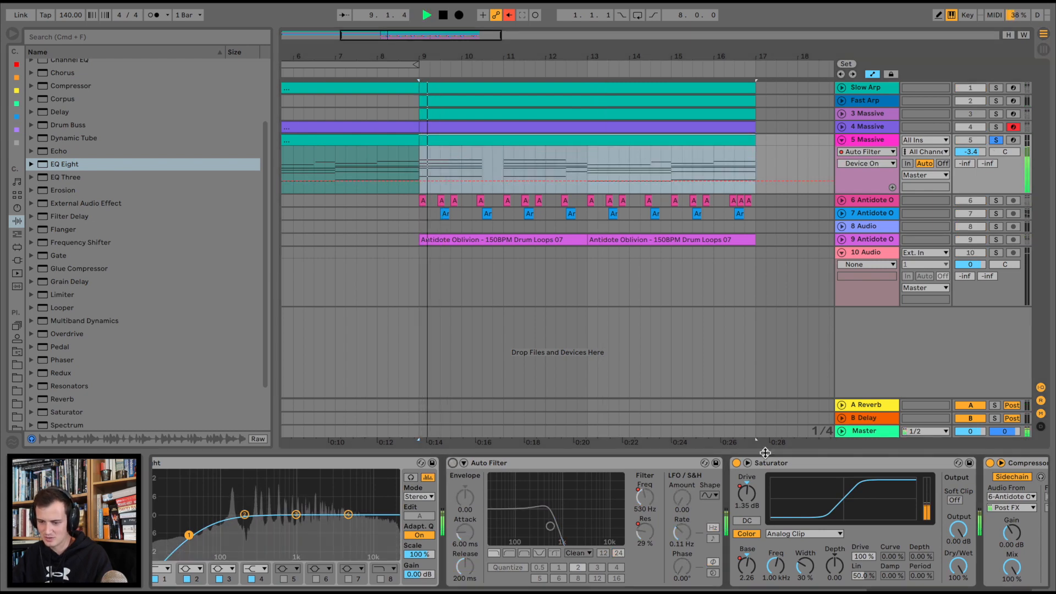
click(736, 464)
In the 5 Massive synth, adjust the noise amplitude and set the OSC2 pitch to -11.99 and OSC3 pitch to 0.01.
scroll(548, 466, up, 10)
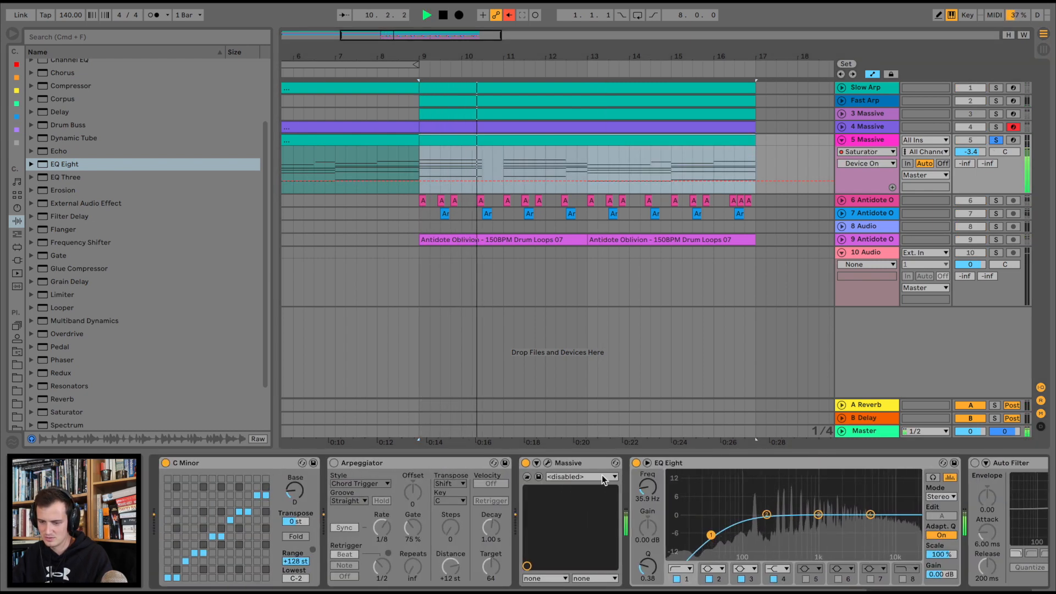
click(548, 463)
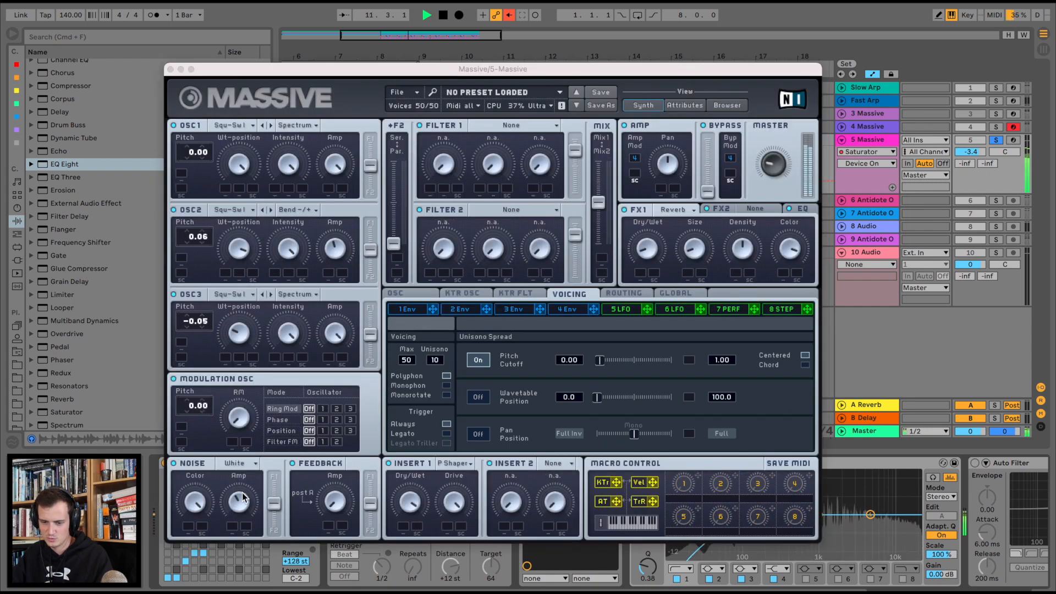
click(237, 519)
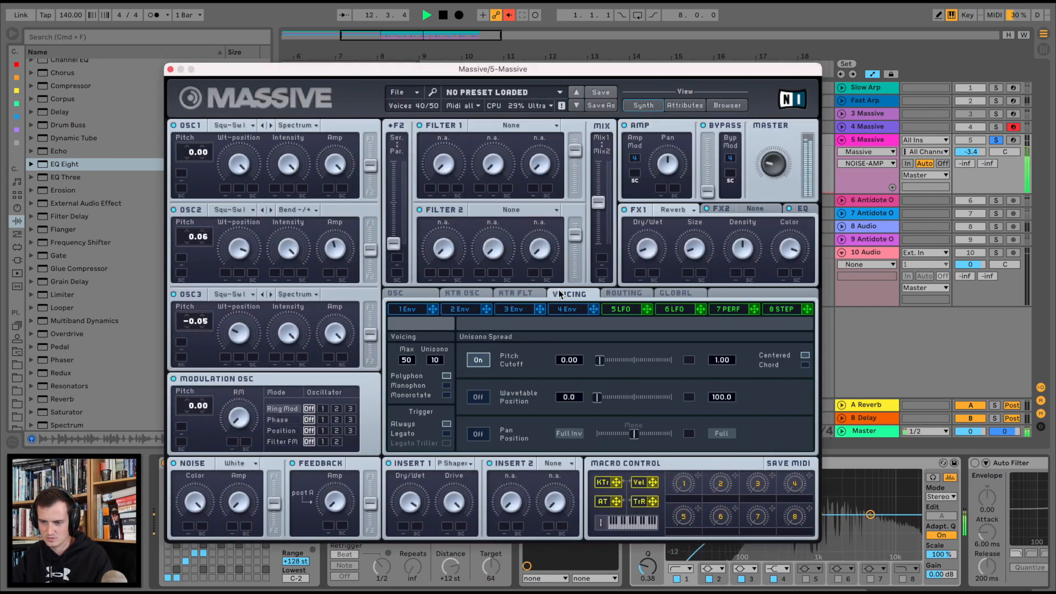
drag(405, 367, 395, 396)
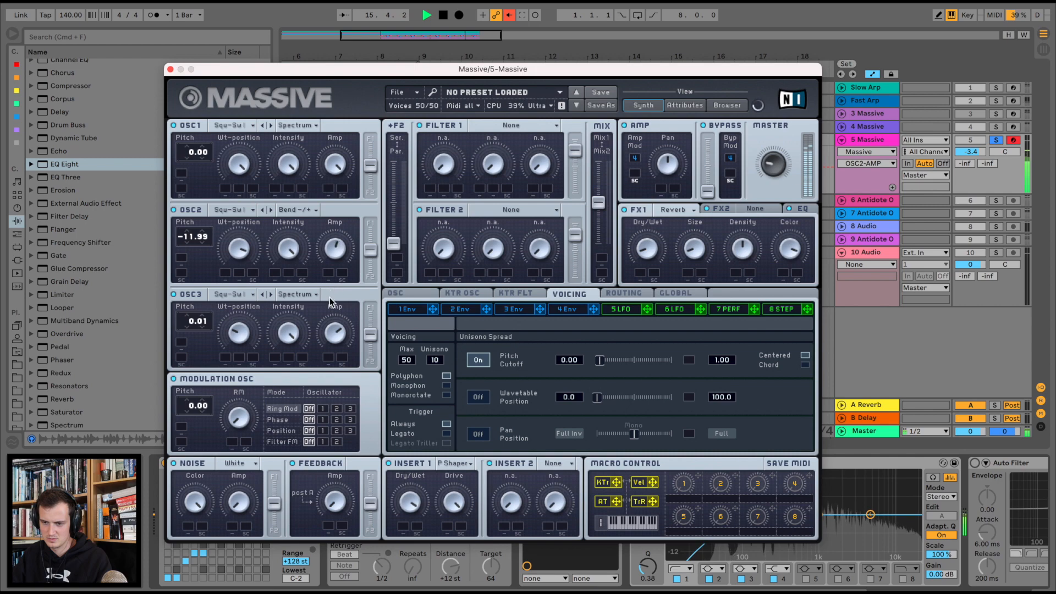
Replay the section from bar 9, adjust the Insert 1 drive in the 5 Massive synth, and close its window.
key(space)
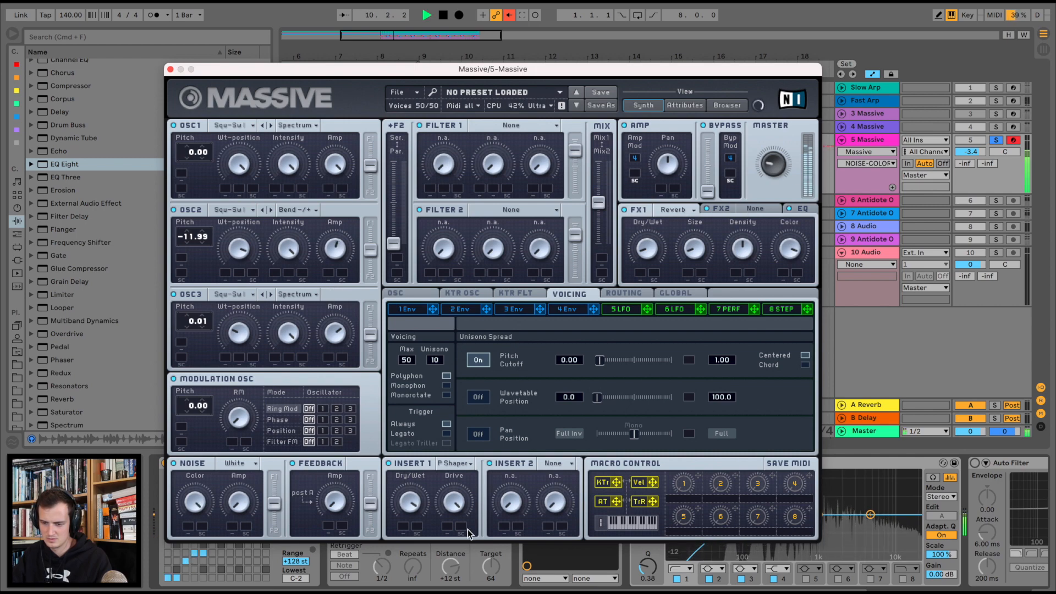
key(space)
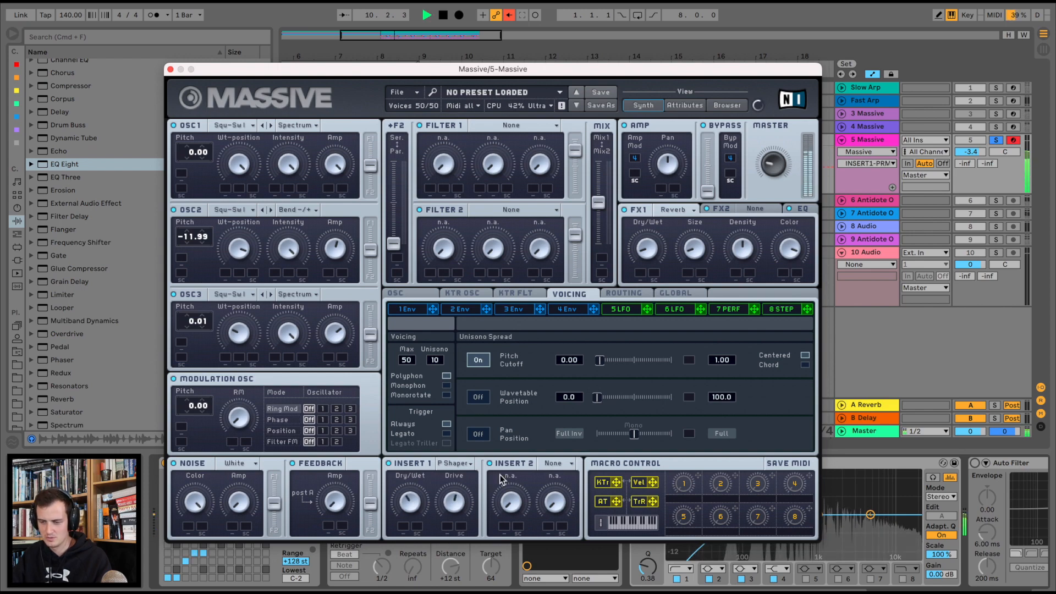
click(170, 69)
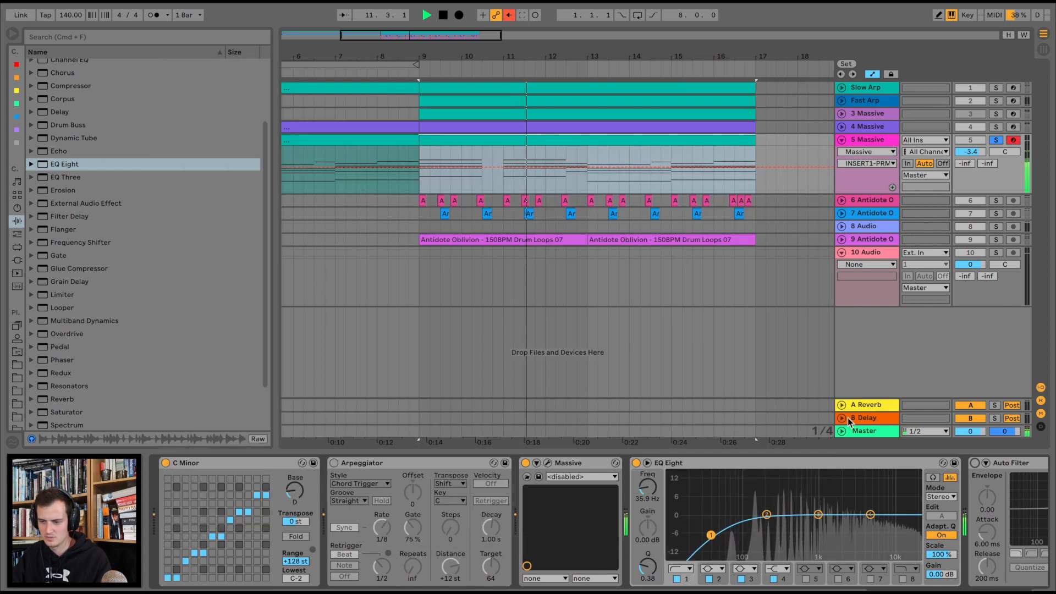
Turn the Auto Filter on 5 Massive back on during playback.
scroll(422, 495, right, 5)
click(422, 464)
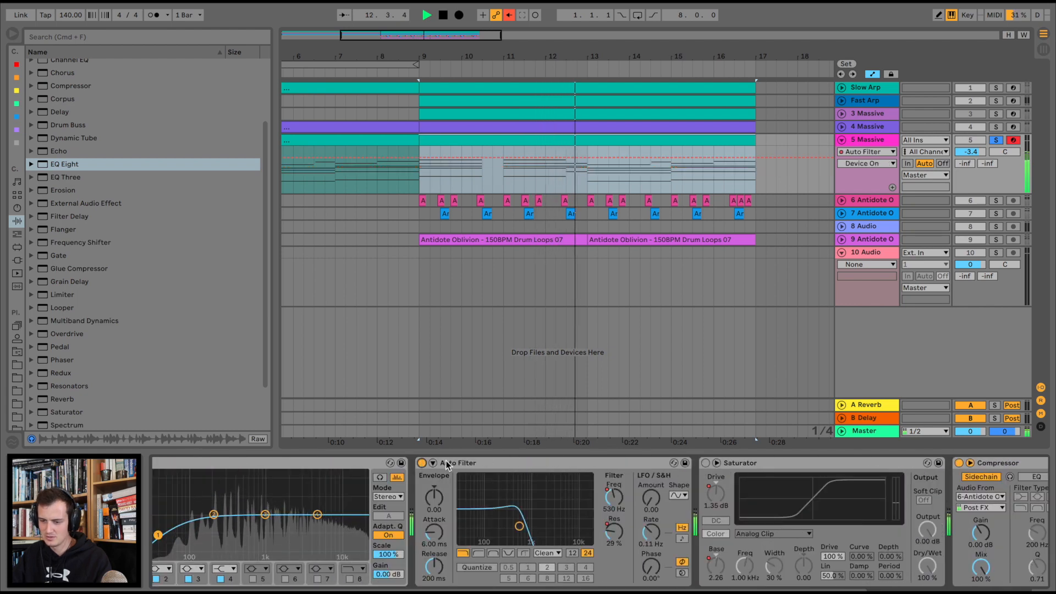
scroll(270, 477, left, 5)
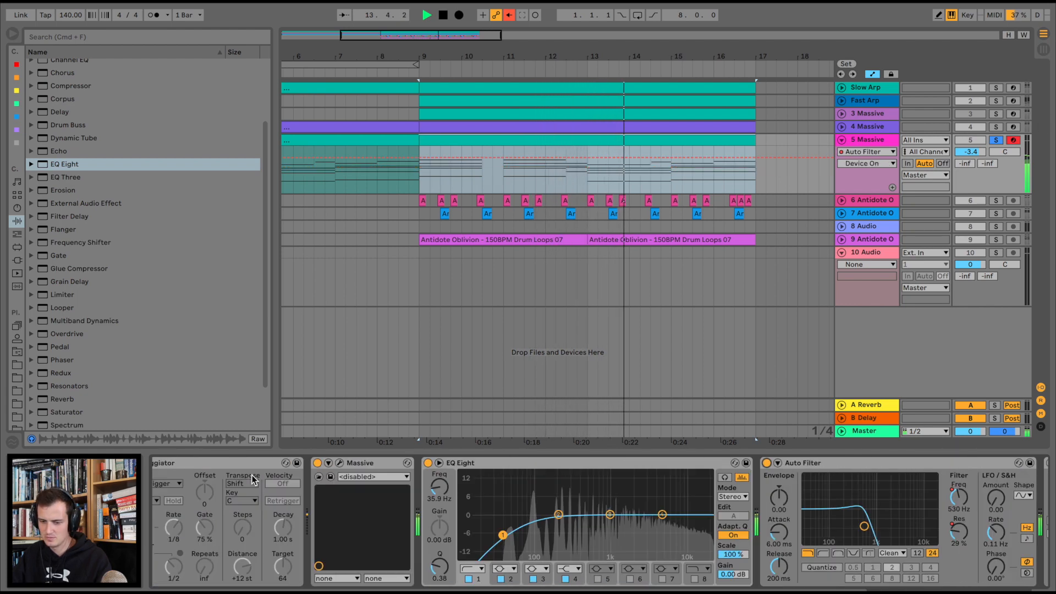
Load the Dim Exp effect into FX2 of the 5 Massive synth, adjust its size during playback, and close the synth window.
click(548, 464)
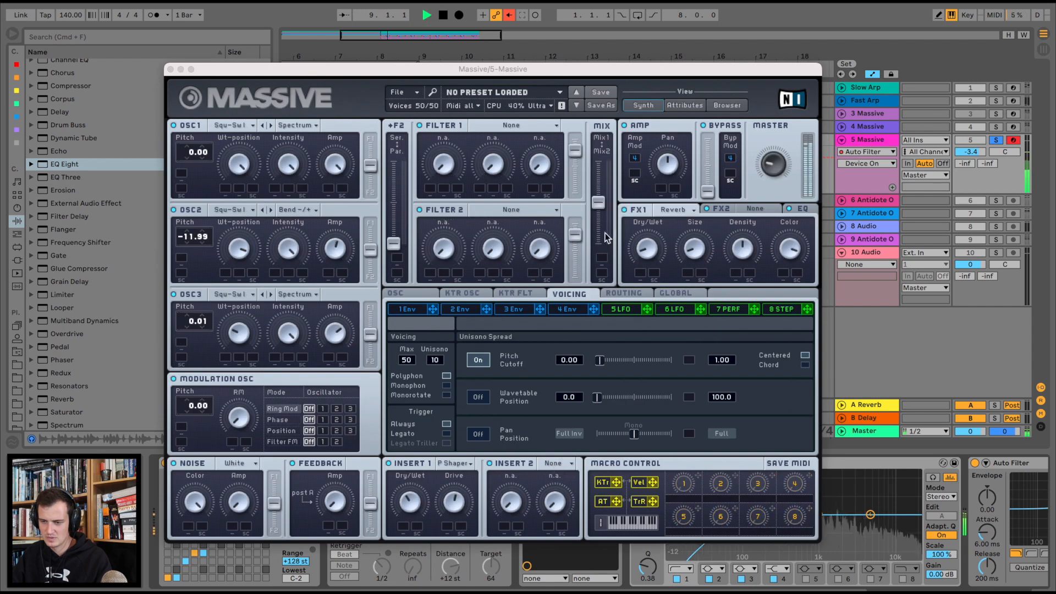
click(755, 208)
click(788, 329)
key(space)
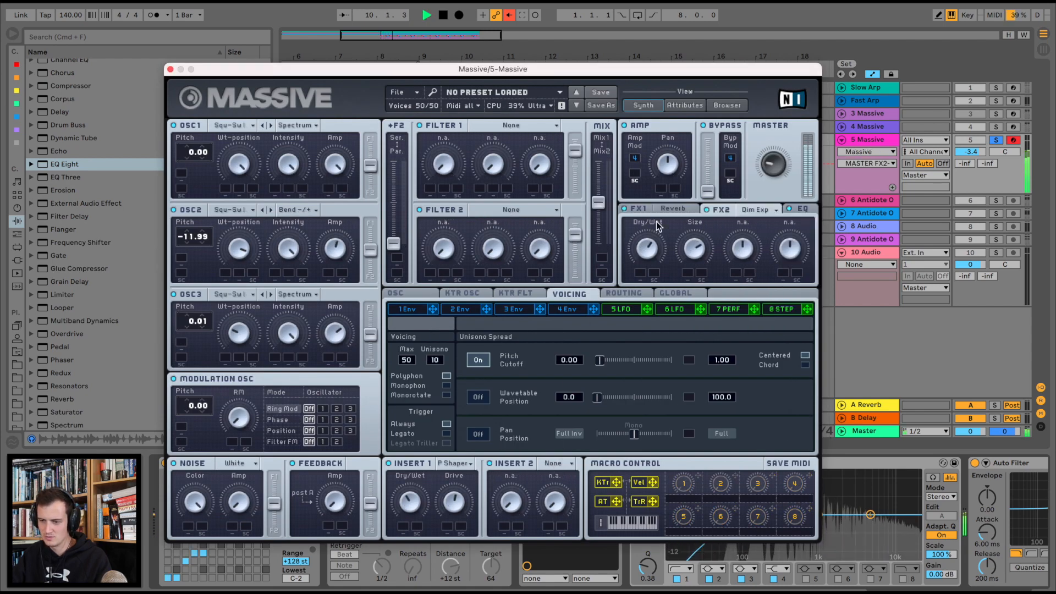
drag(685, 252, 682, 269)
click(170, 69)
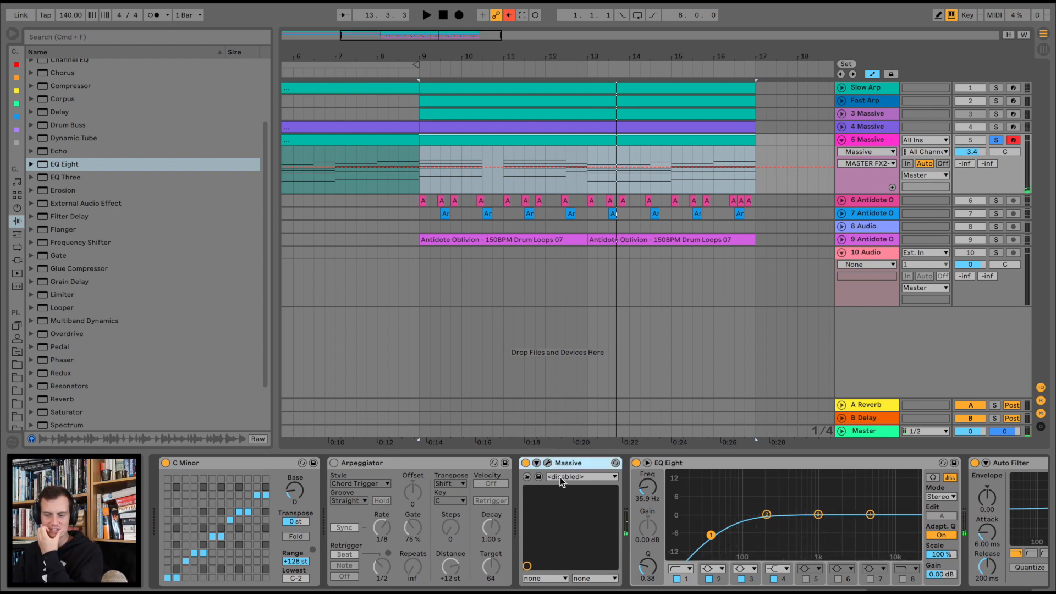
Reopen the 5 Massive synth, set the OSC1 wavetable to Strontium, and start playback.
click(548, 463)
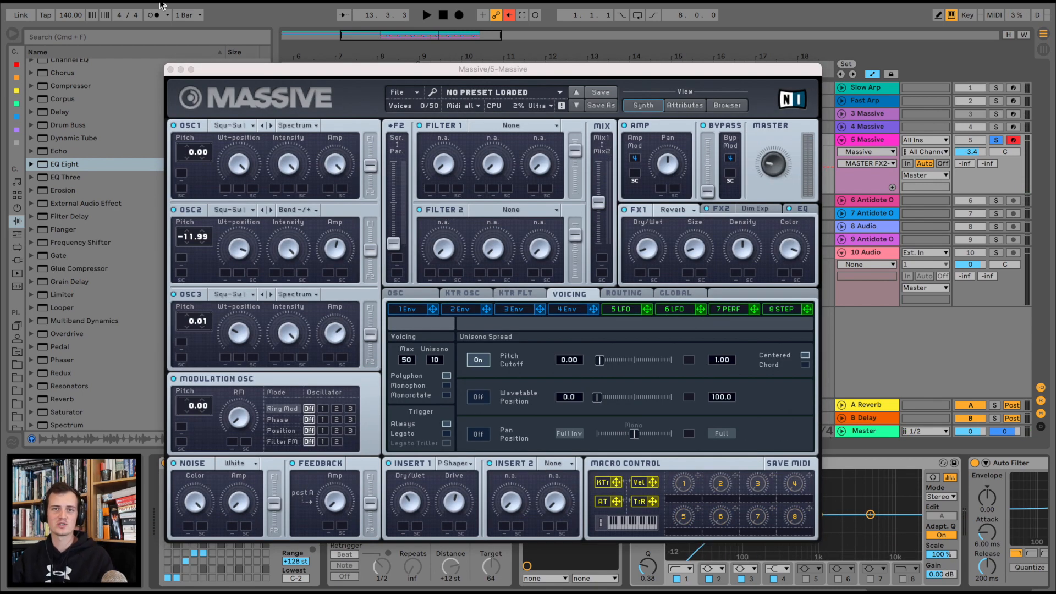
click(241, 127)
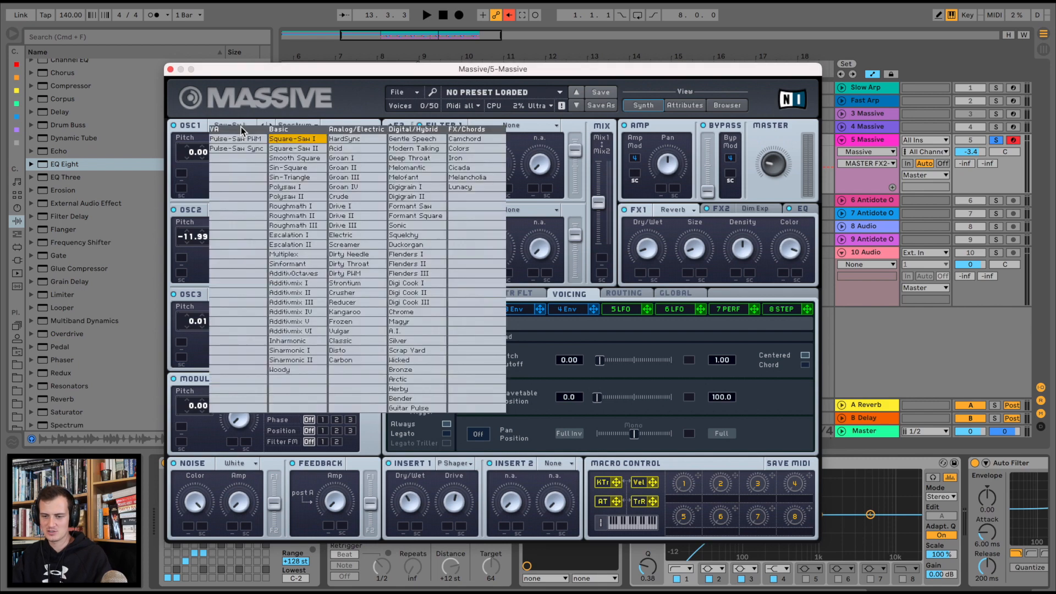
click(362, 308)
key(space)
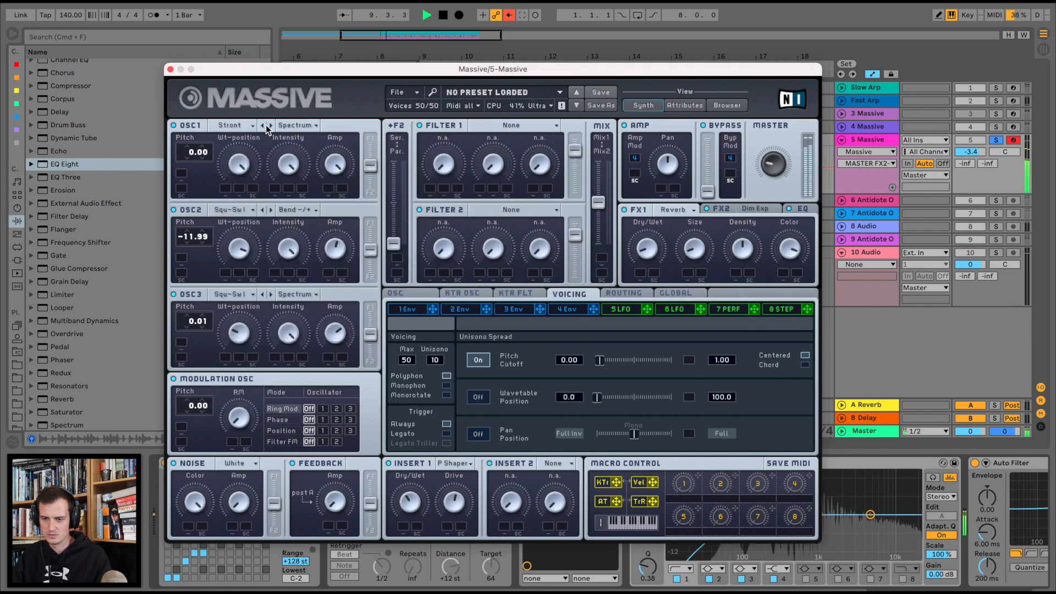
Step through the OSC2 wavetables of the 5 Massive synth during playback and settle on Additiv III.
click(270, 210)
click(270, 209)
click(270, 210)
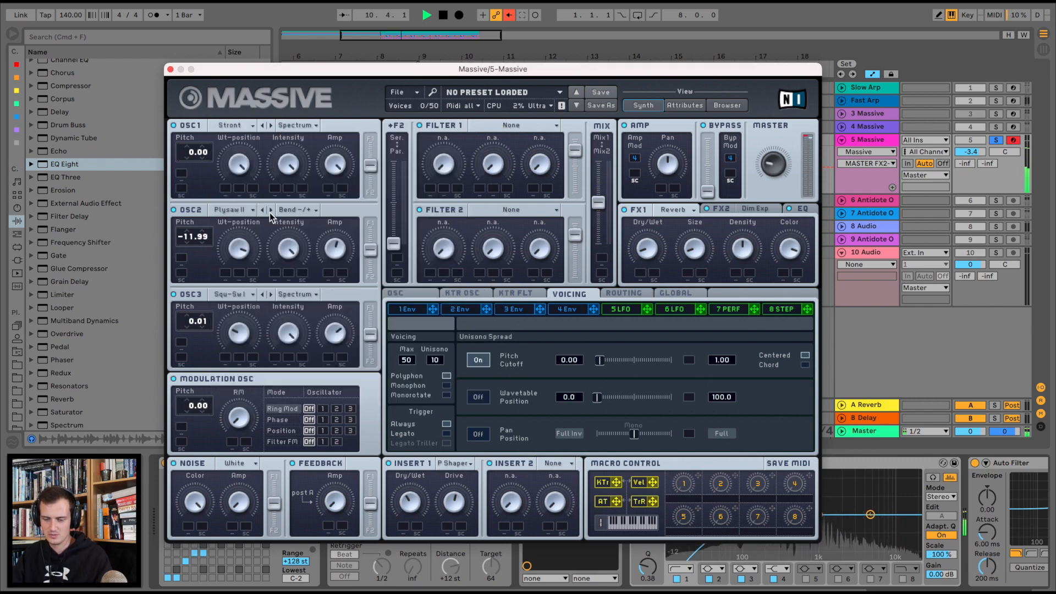
click(270, 210)
click(269, 212)
click(269, 212)
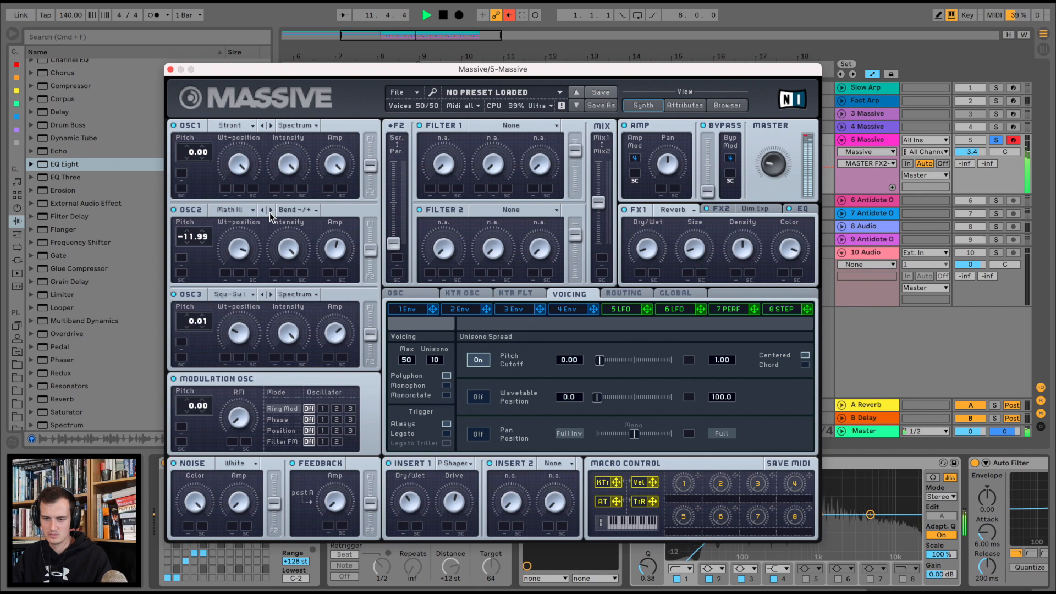
click(269, 213)
click(269, 213)
click(269, 212)
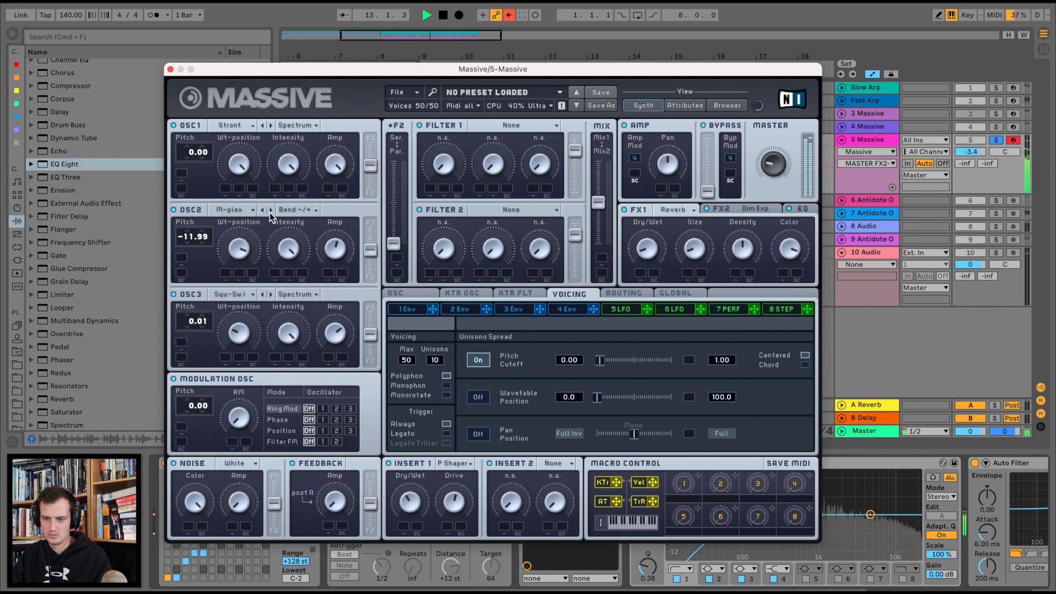
click(270, 212)
click(270, 213)
click(269, 213)
click(270, 213)
click(270, 212)
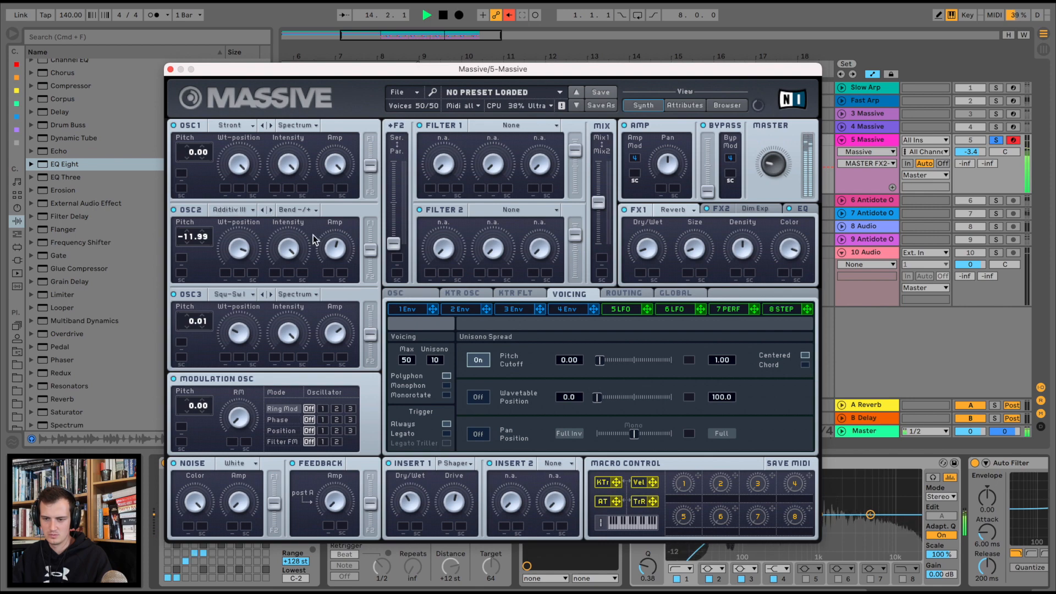
Step through the OSC3 wavetables of the 5 Massive synth during playback and settle on Math III.
click(270, 294)
click(270, 294)
click(270, 294)
click(270, 294)
click(269, 294)
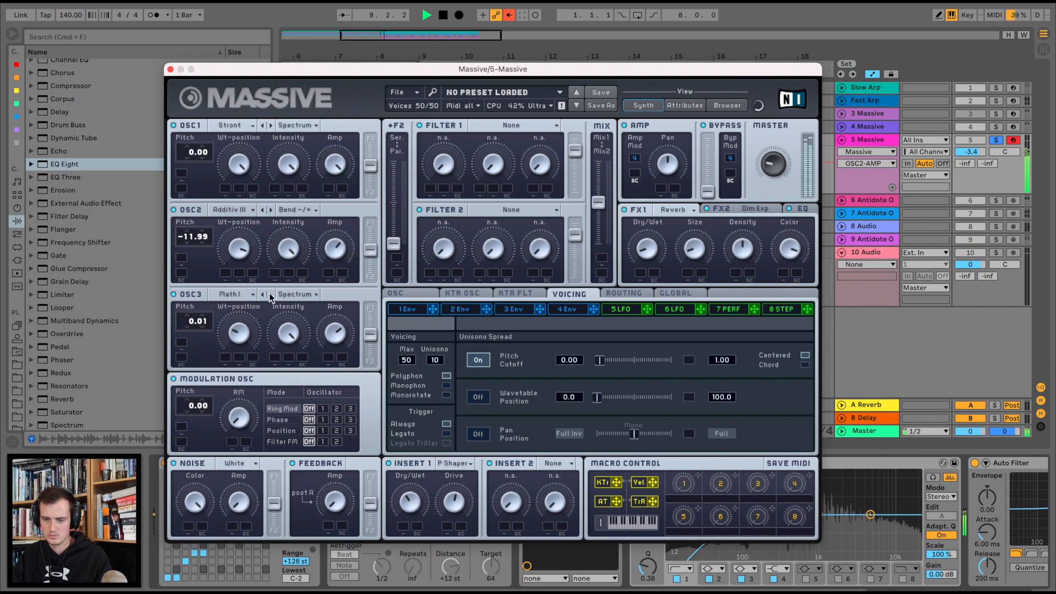
click(269, 294)
click(269, 294)
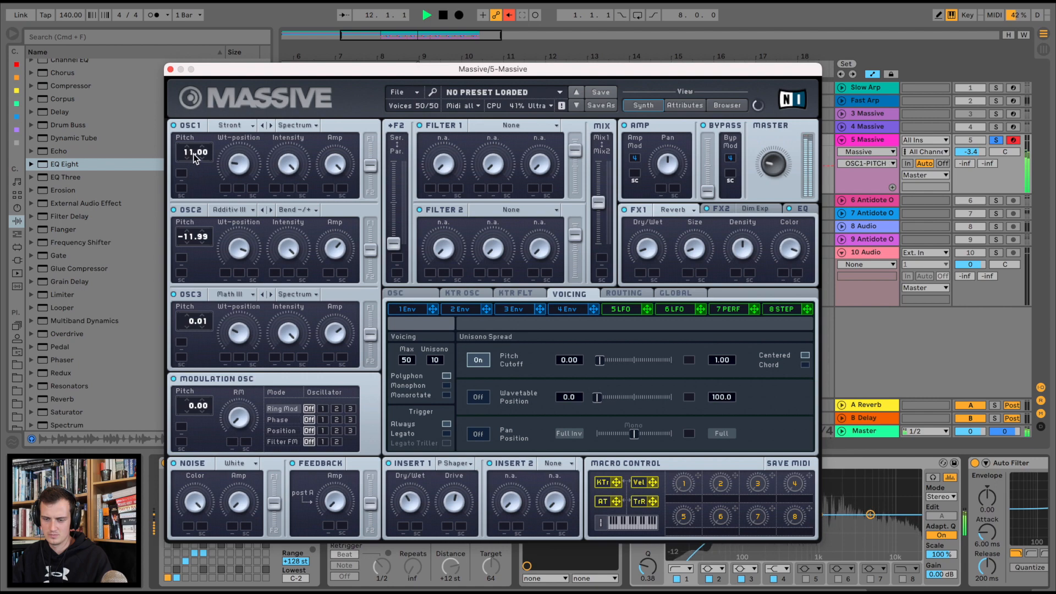
Unsolo 5 Massive, set OSC1 to pitch 0.00 with the Squ-Sw I wavetable, and close the synth window.
click(996, 140)
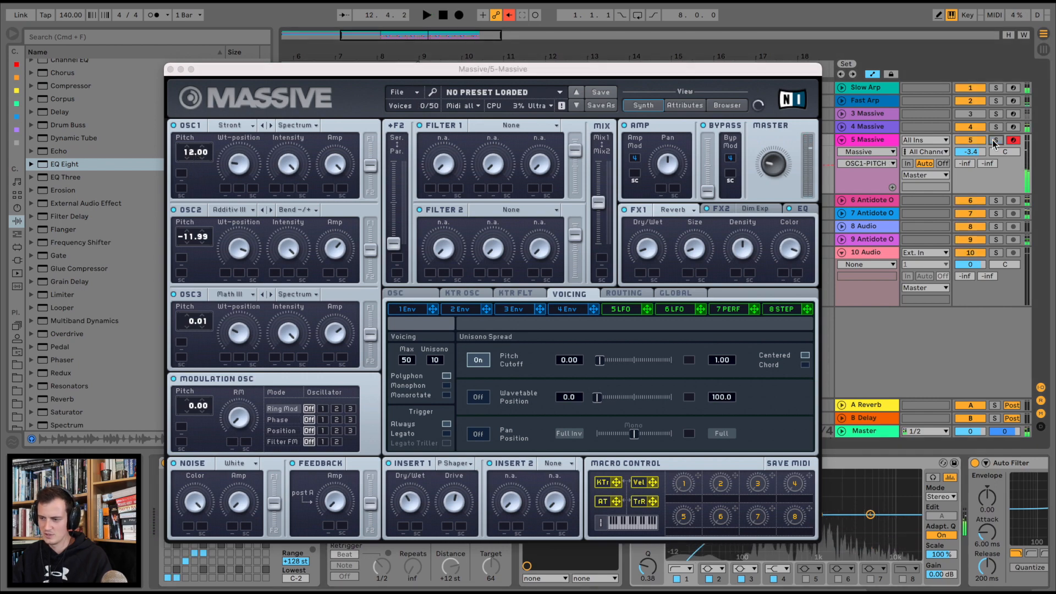
drag(191, 154, 189, 163)
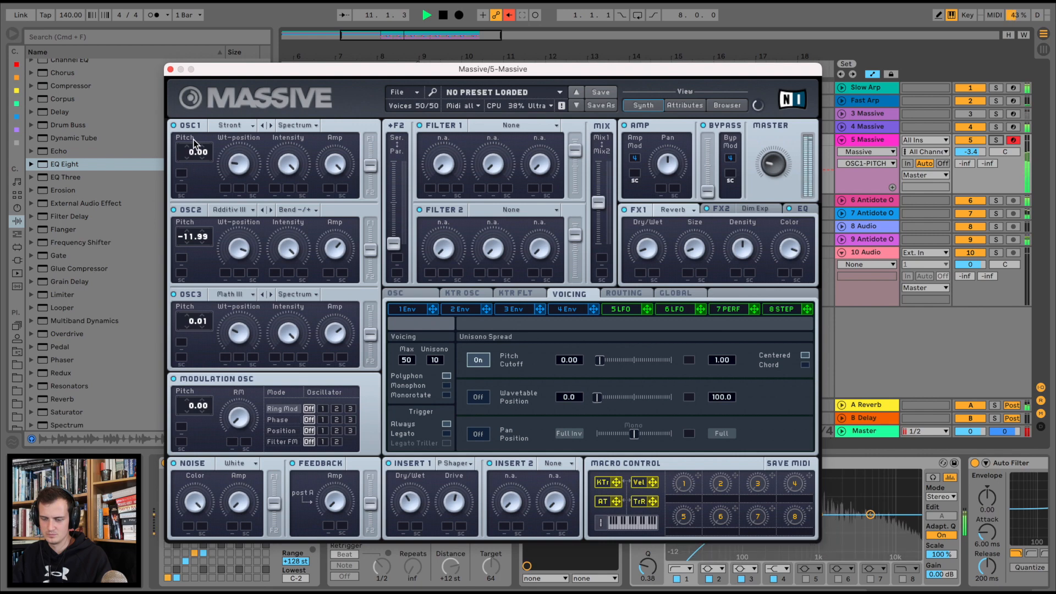
click(241, 129)
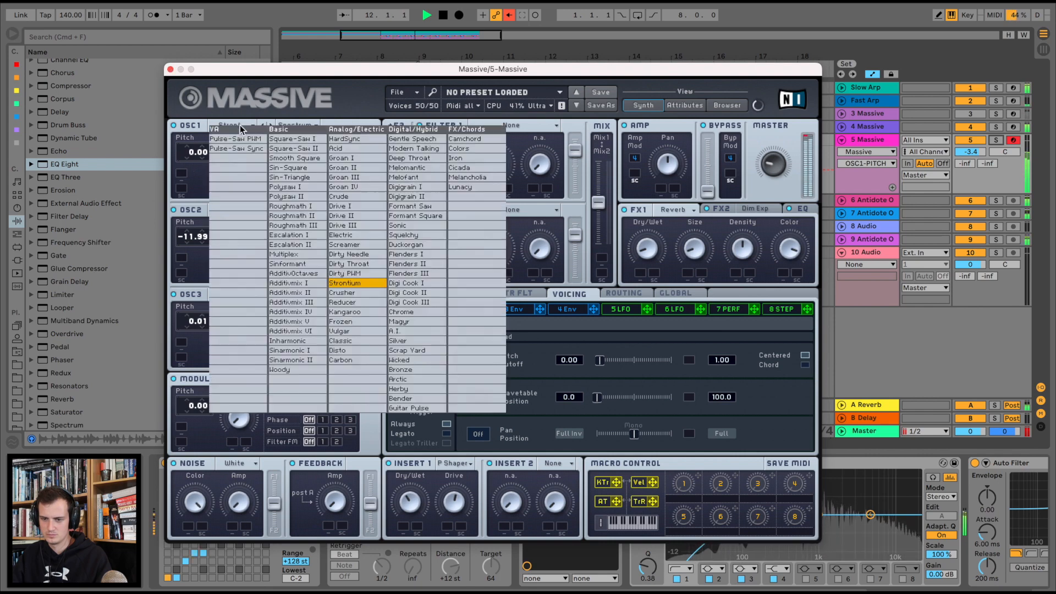
click(299, 146)
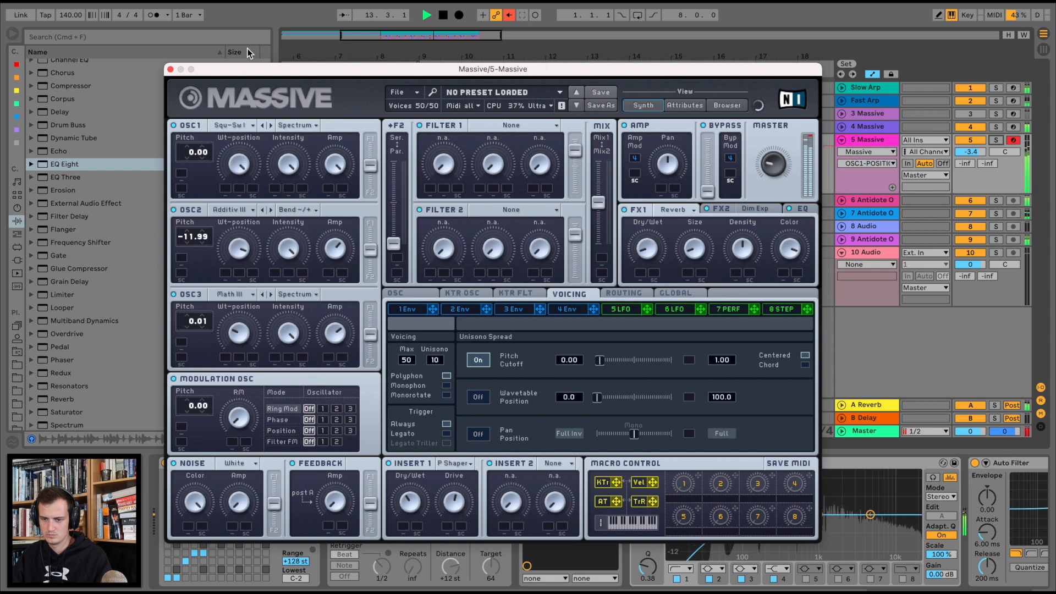
click(170, 69)
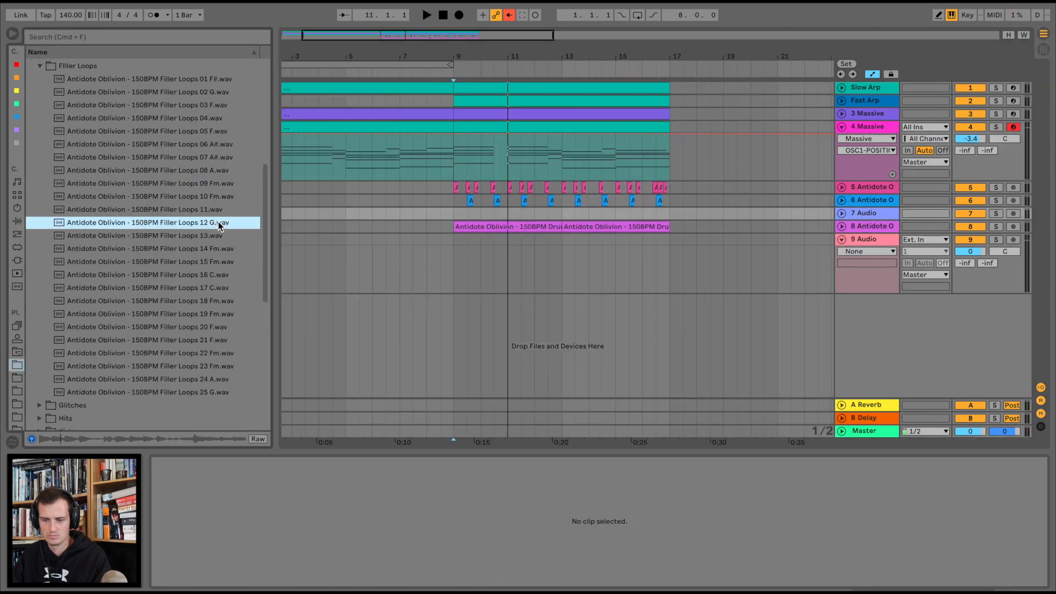
Place Antidote Oblivion - 150BPM Filler Loops 11.wav on the 9 Audio track at bar 8 and set the track volume to -3.1 dB.
click(222, 210)
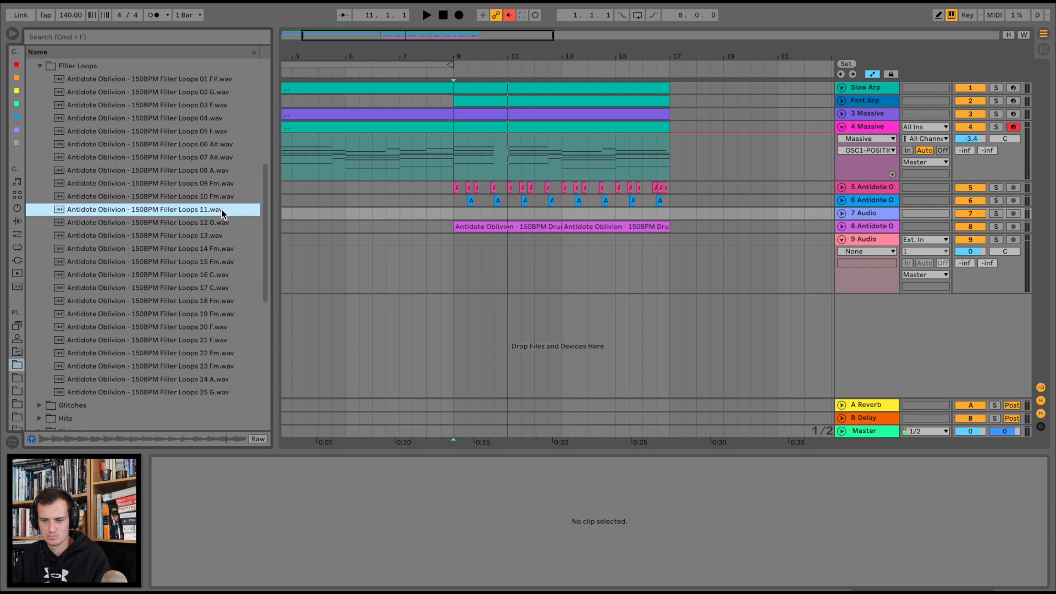
mouse_move(223, 209)
mouse_down()
mouse_move(207, 209)
mouse_move(433, 246)
mouse_up()
click(413, 247)
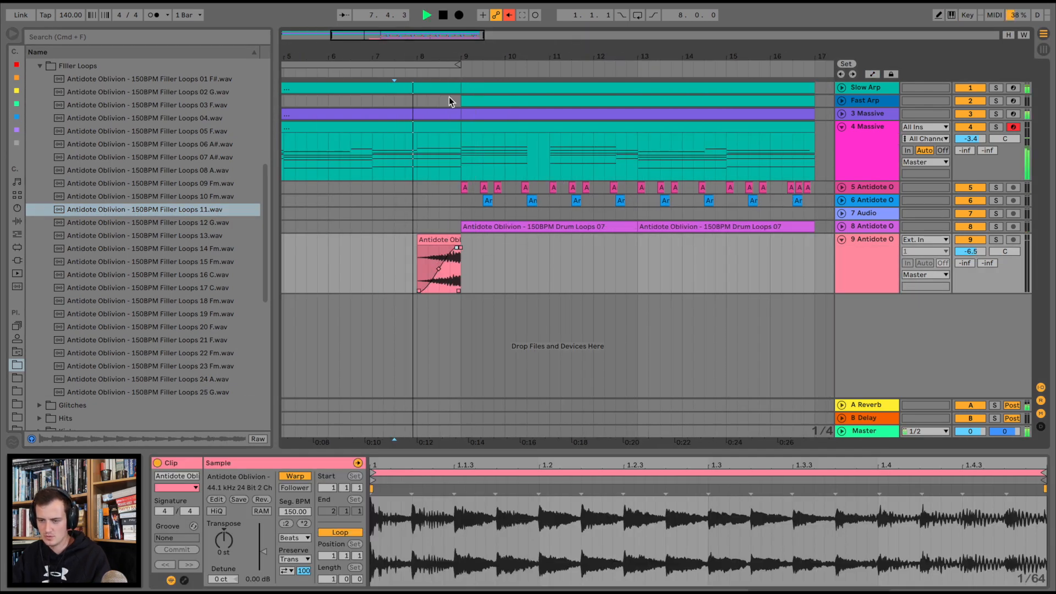
drag(451, 57, 452, 68)
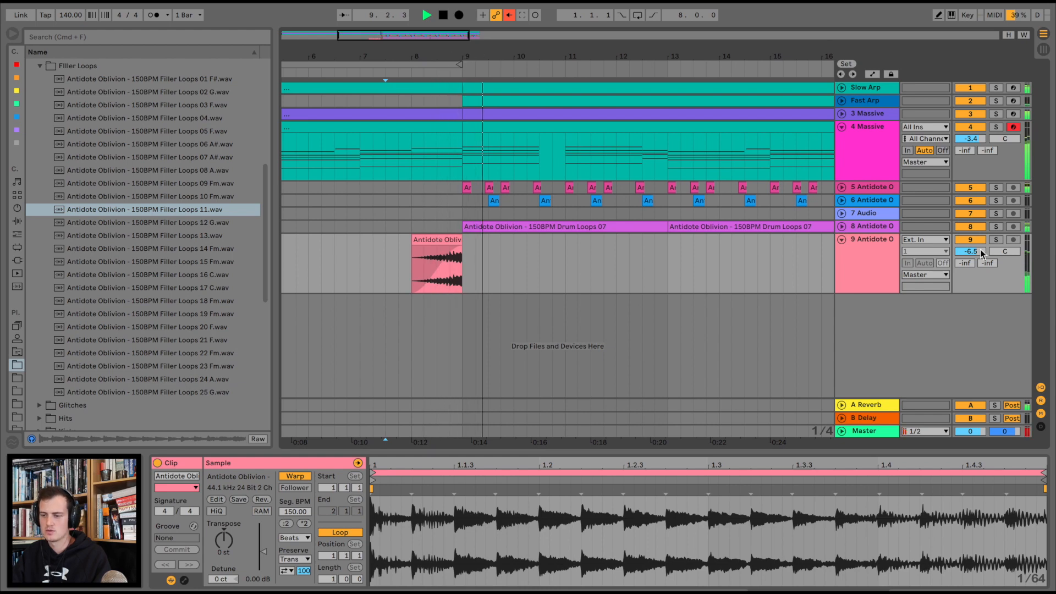
drag(979, 251, 979, 239)
Insert a new audio track below track 9 and audition the crash samples in the Cymbals folder.
click(880, 246)
key(super+t)
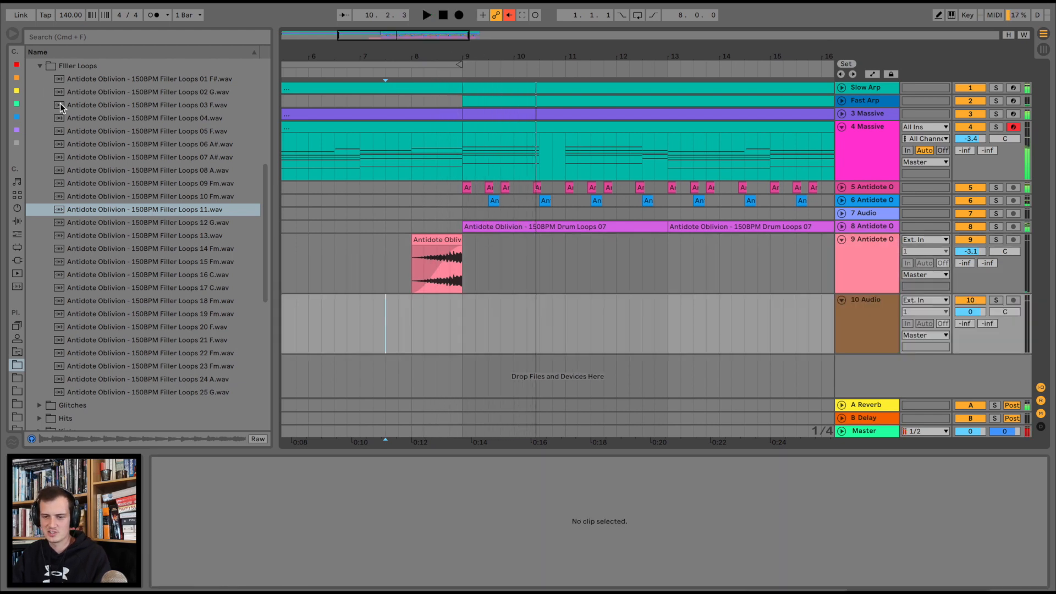
scroll(61, 104, up, 3)
click(39, 128)
click(40, 103)
click(83, 179)
click(131, 126)
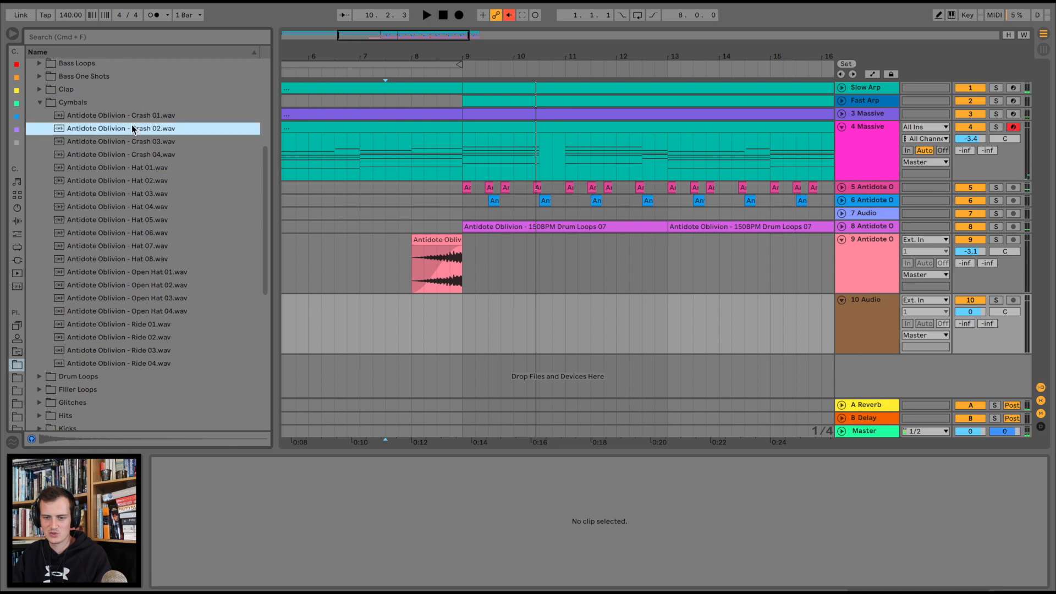
click(146, 115)
click(148, 154)
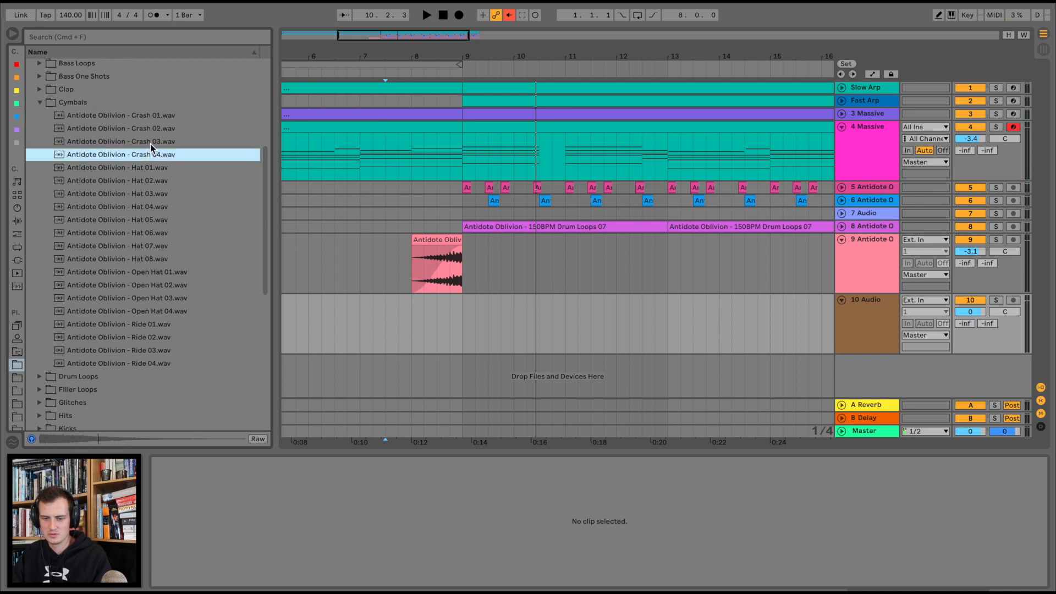
Place Antidote Oblivion - Crash 03.wav on track 10 at bar 9 and lower the track volume to -12.1 dB during playback.
mouse_move(151, 142)
mouse_down()
mouse_move(140, 140)
mouse_move(526, 320)
mouse_move(461, 336)
mouse_move(471, 332)
mouse_up()
click(440, 326)
key(space)
mouse_move(970, 312)
mouse_down()
mouse_move(963, 327)
mouse_move(974, 326)
mouse_up()
key(space)
key(space)
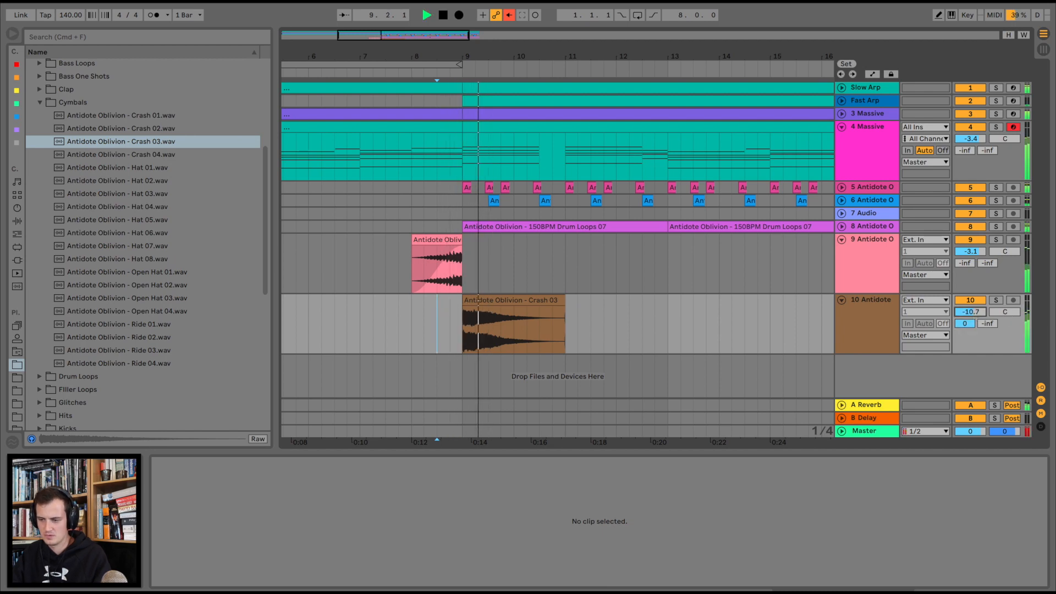
Audition the hat and ride samples, and place Antidote Oblivion - Ride 03.wav on a new track at the second beat of bar 9.
click(146, 206)
click(146, 195)
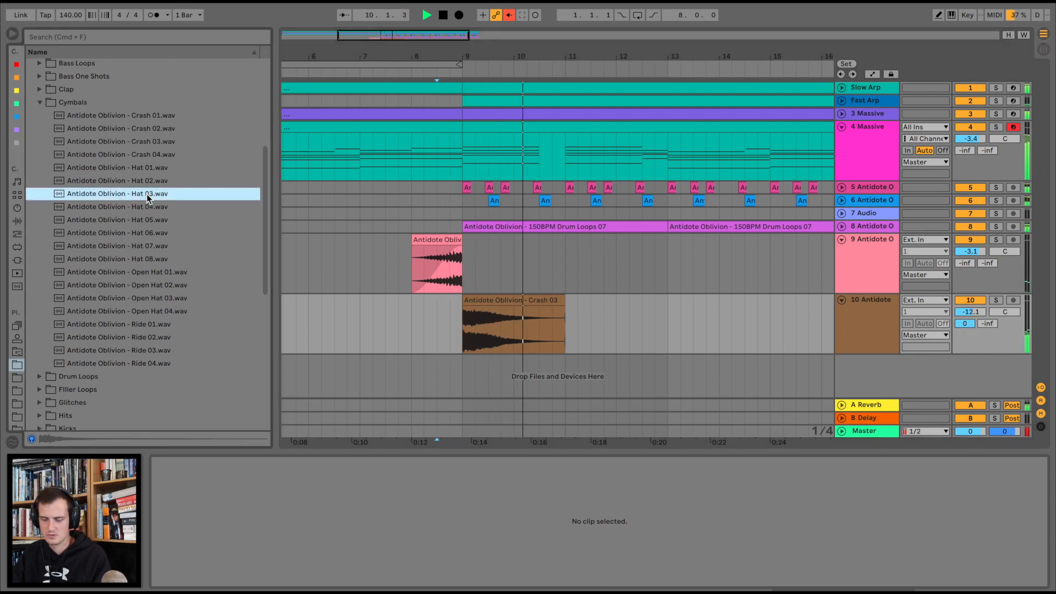
click(154, 337)
click(159, 325)
key(space)
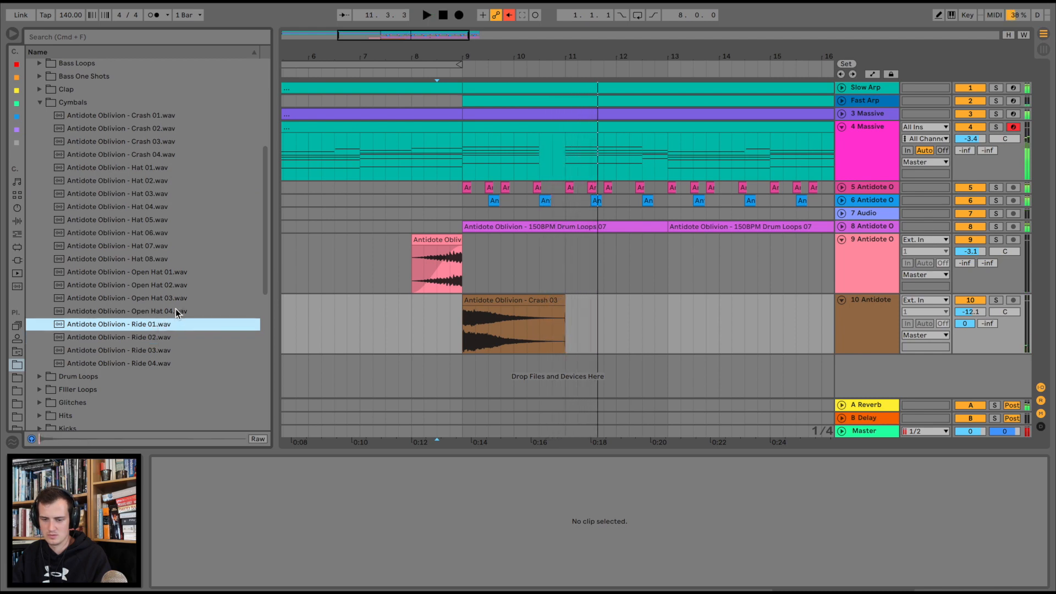
click(161, 334)
click(162, 325)
scroll(164, 321, down, 2)
click(164, 320)
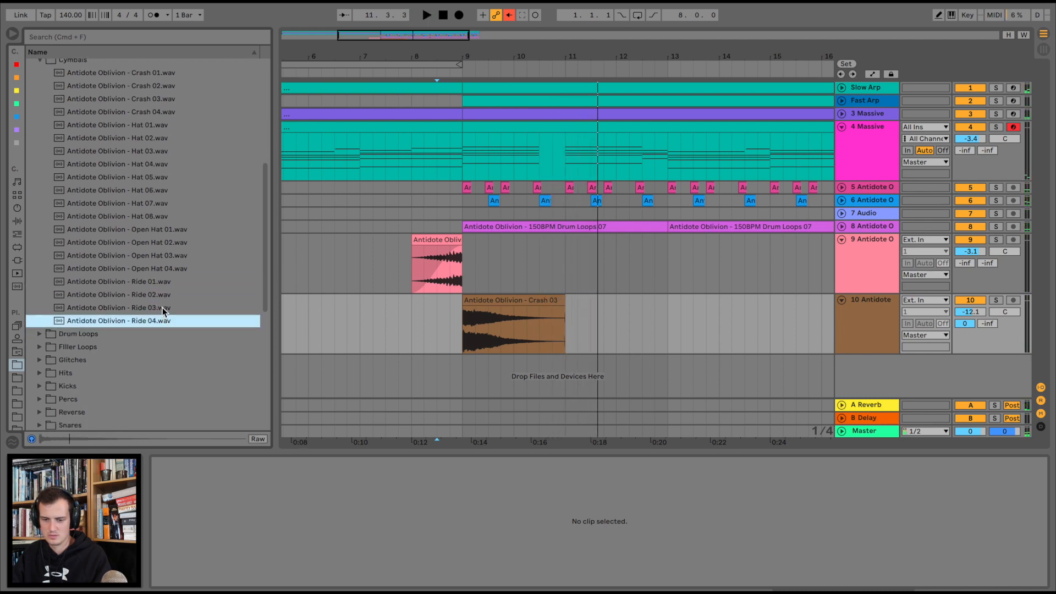
click(158, 307)
drag(150, 311, 476, 381)
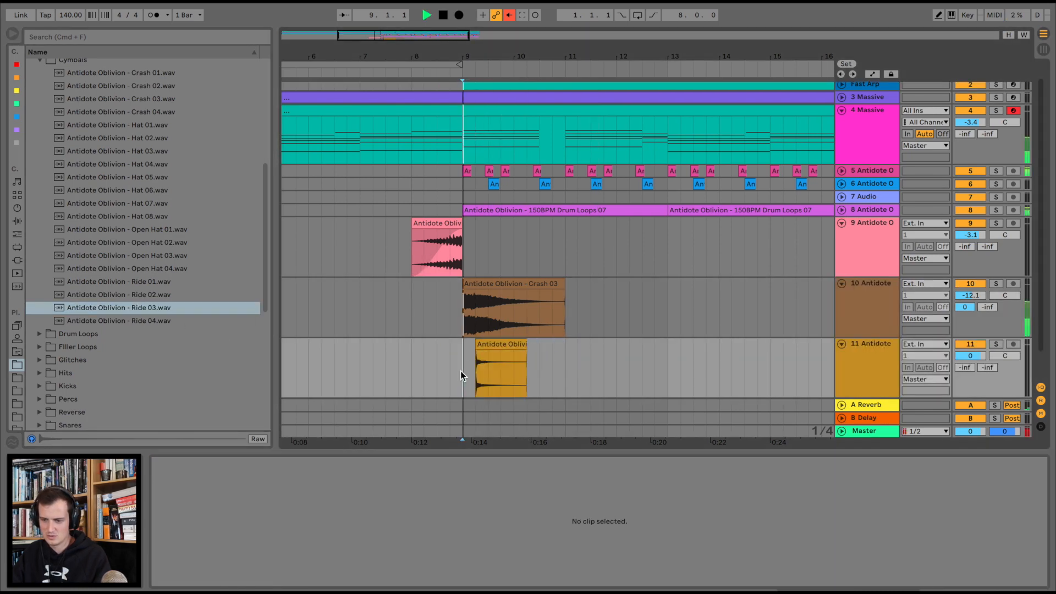
Play the section from bar 9 and transpose the ride clip to 9 st.
key(space)
key(space)
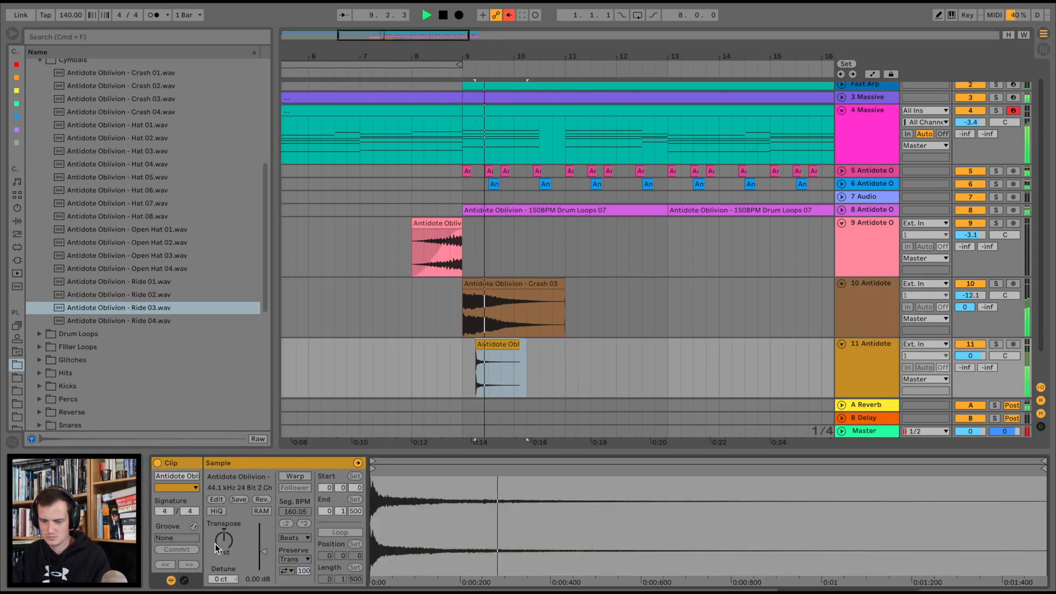
drag(224, 540, 224, 523)
Duplicate the half-bar section containing the ride clip on track 11 repeatedly from bar 9 until it reaches bar 17.
drag(463, 355, 493, 361)
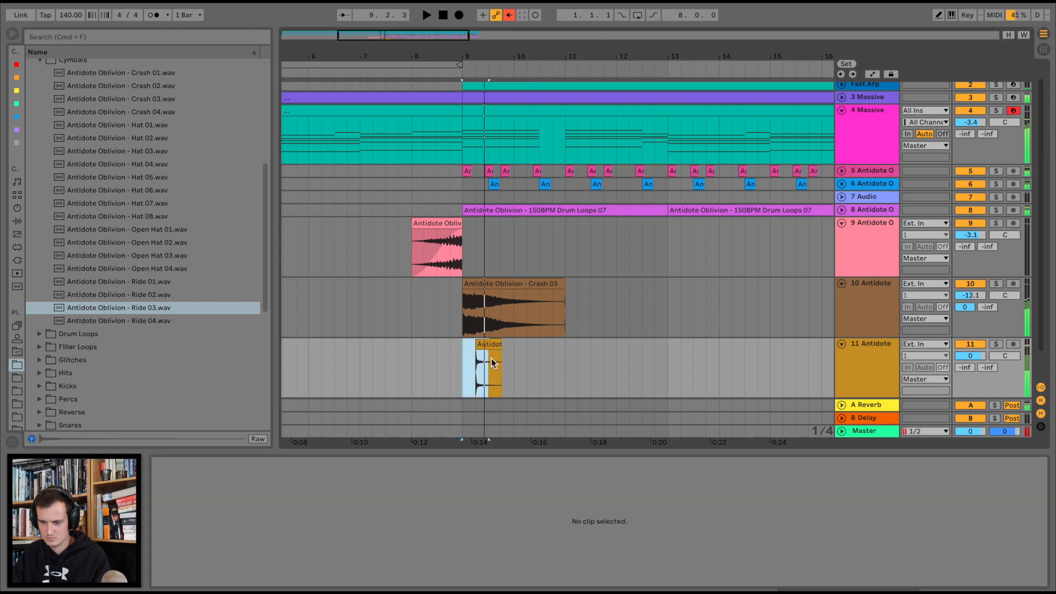
key(space)
key(super+d)
key(super+d)
key(super+d)
key(super+d)
key(super+d)
key(super+d)
key(super+d)
scroll(663, 137, down, 4)
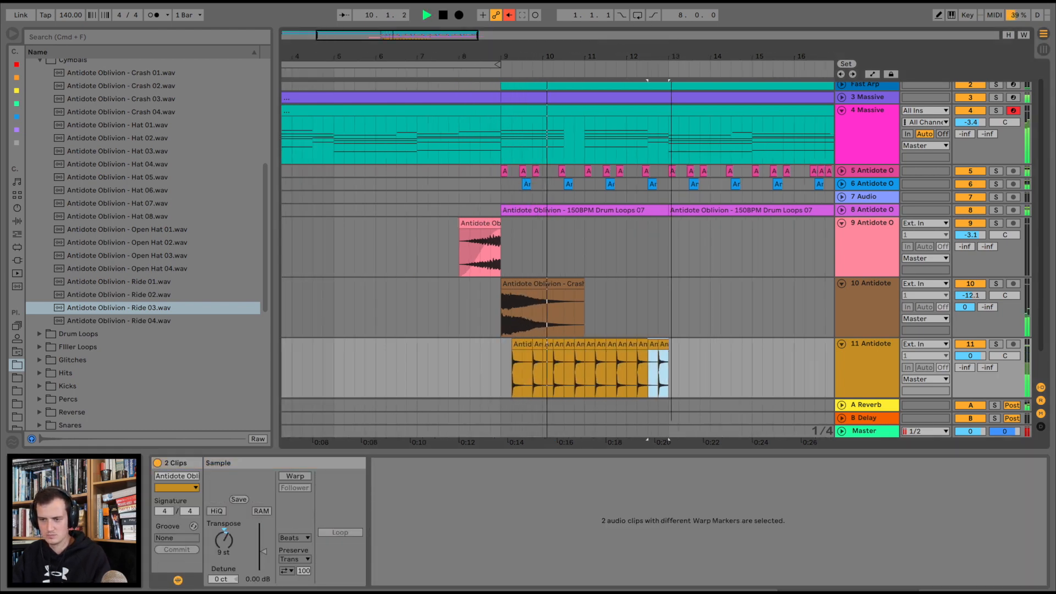
key(super+d)
scroll(627, 176, right, 4)
key(super+d)
key(super+d)
key(super+d)
key(super+d)
key(super+d)
key(super+d)
key(super+d)
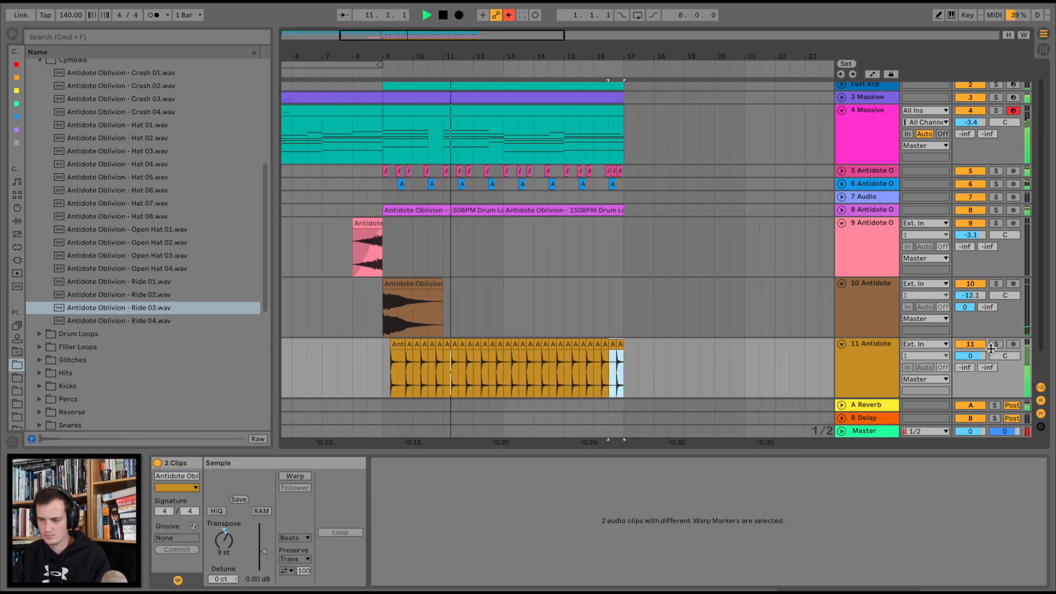
Set the track 11 ride volume to -5.4 dB and fold tracks 9 and 10.
drag(971, 356, 971, 367)
scroll(692, 325, up, 1)
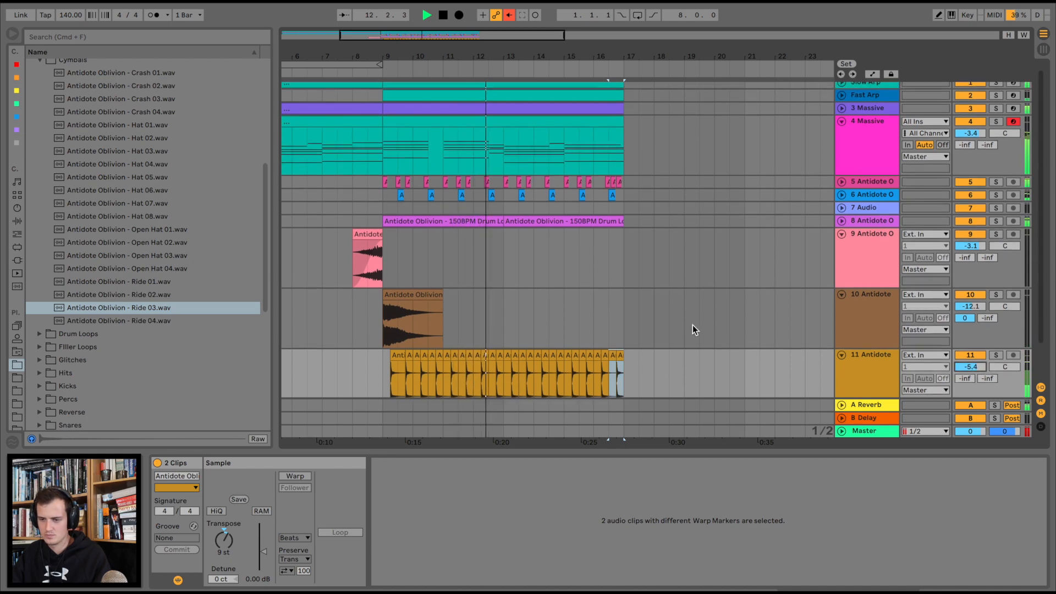
scroll(692, 325, up, 1)
click(843, 239)
click(842, 252)
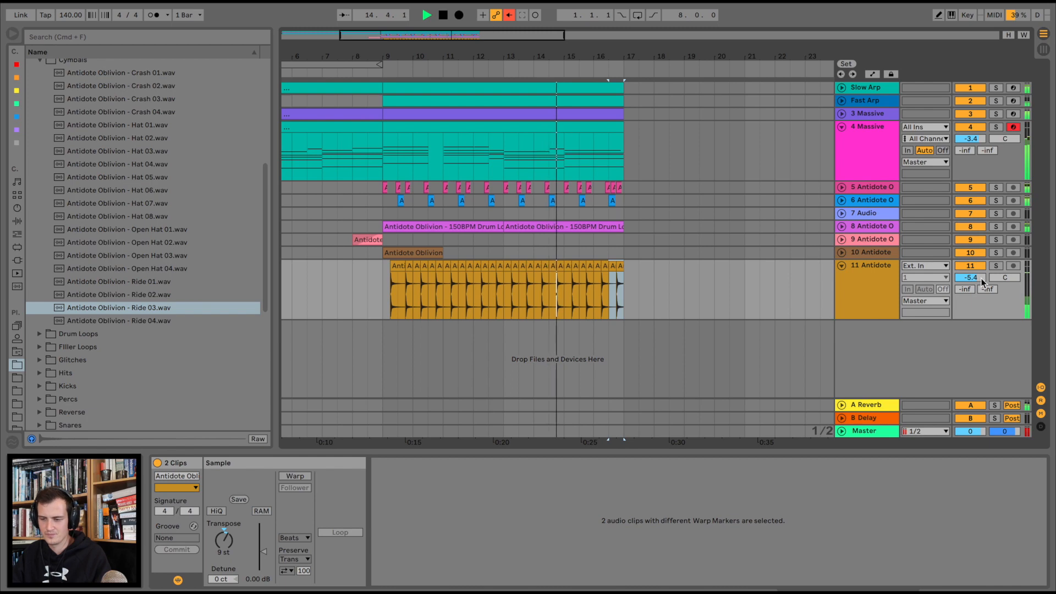
drag(1005, 277, 1005, 276)
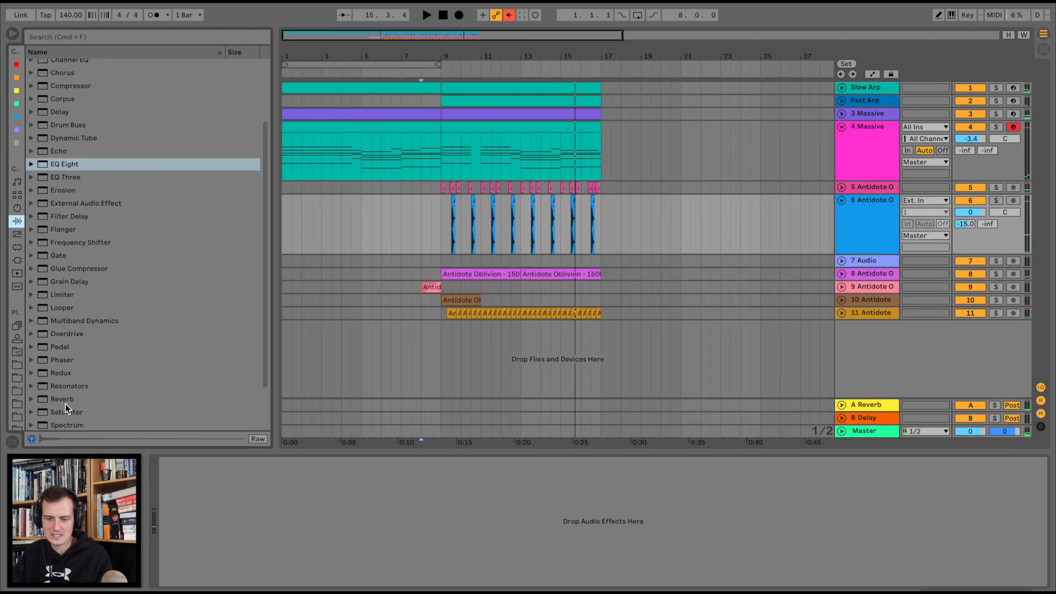
Add Reverb to track 6 with the input filter at 5.65 kHz and 6.17 width, 3.46 s decay and 40% dry/wet.
drag(64, 403, 476, 219)
key(space)
drag(191, 509, 199, 516)
click(206, 485)
drag(345, 569, 345, 564)
drag(481, 569, 481, 560)
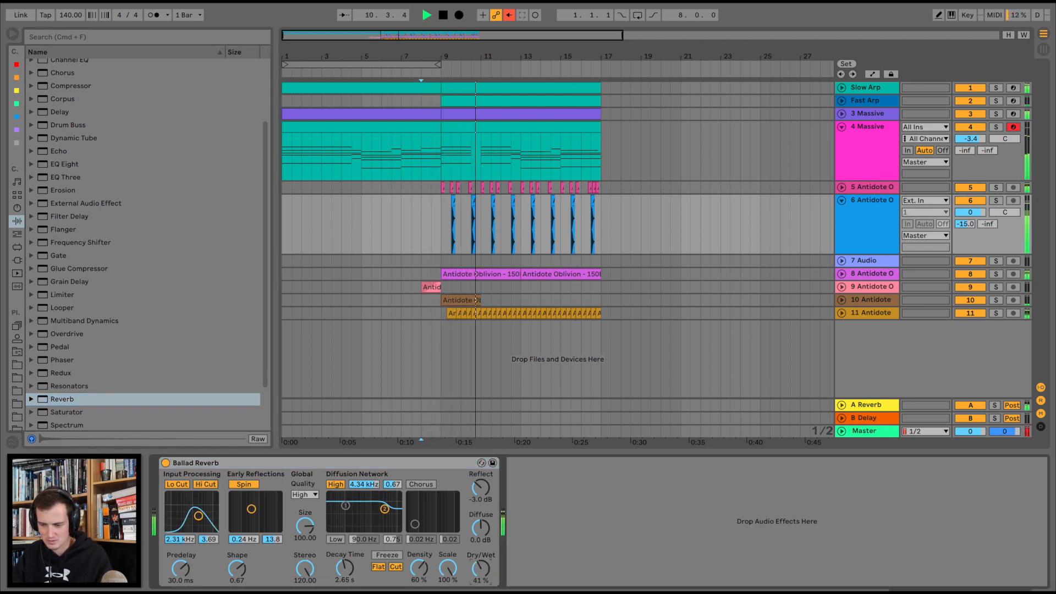
drag(199, 516, 205, 506)
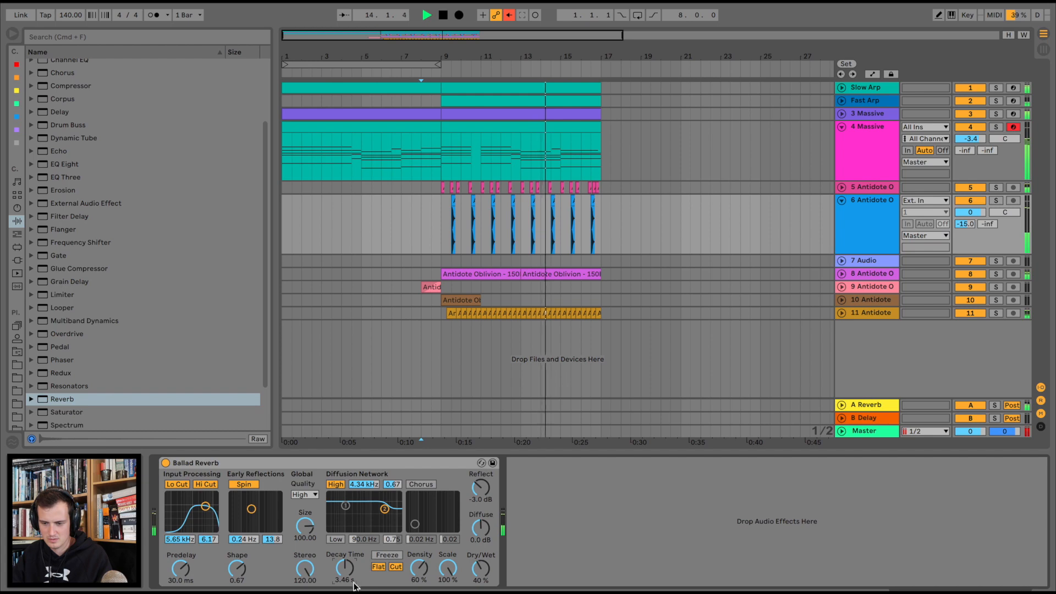
Fold tracks 4 and 6 in the arrangement.
drag(465, 57, 435, 52)
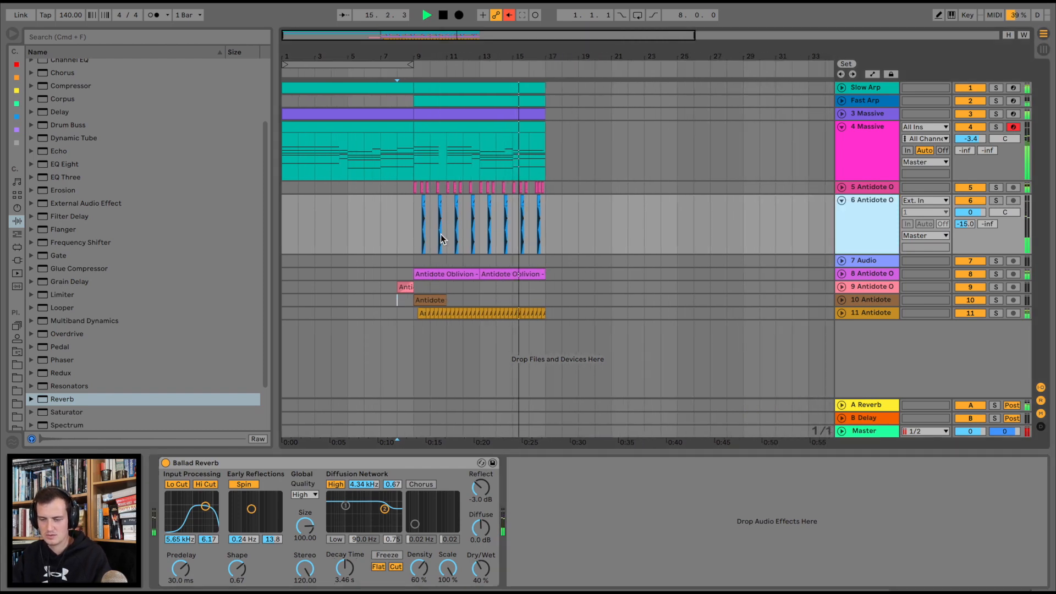
click(842, 127)
click(842, 153)
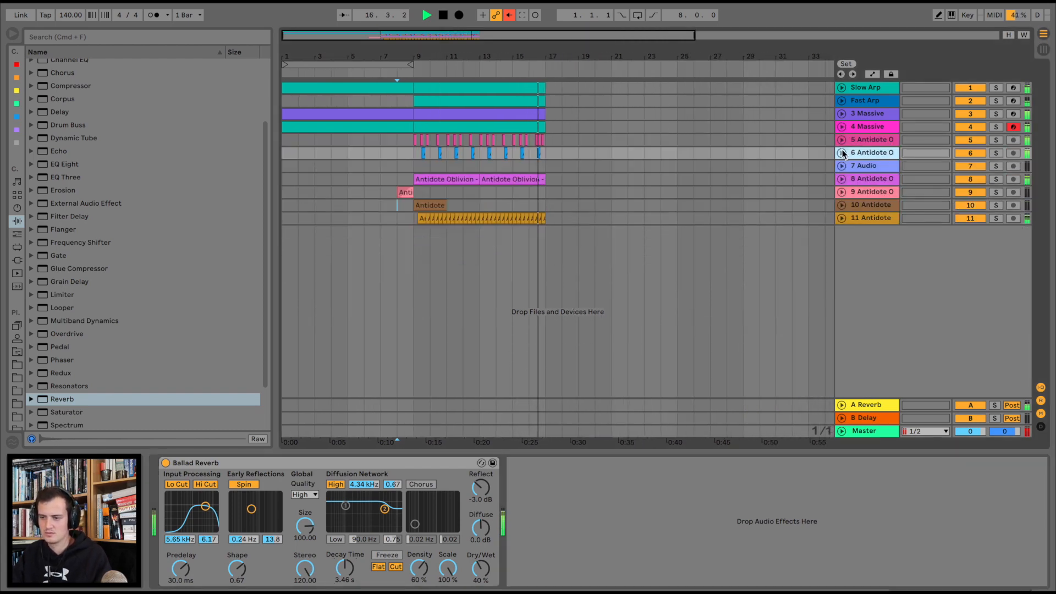
Play the track 5 drum pattern from bar 9 and delete the second clip in bar 9.
key(space)
click(408, 153)
key(z)
key(space)
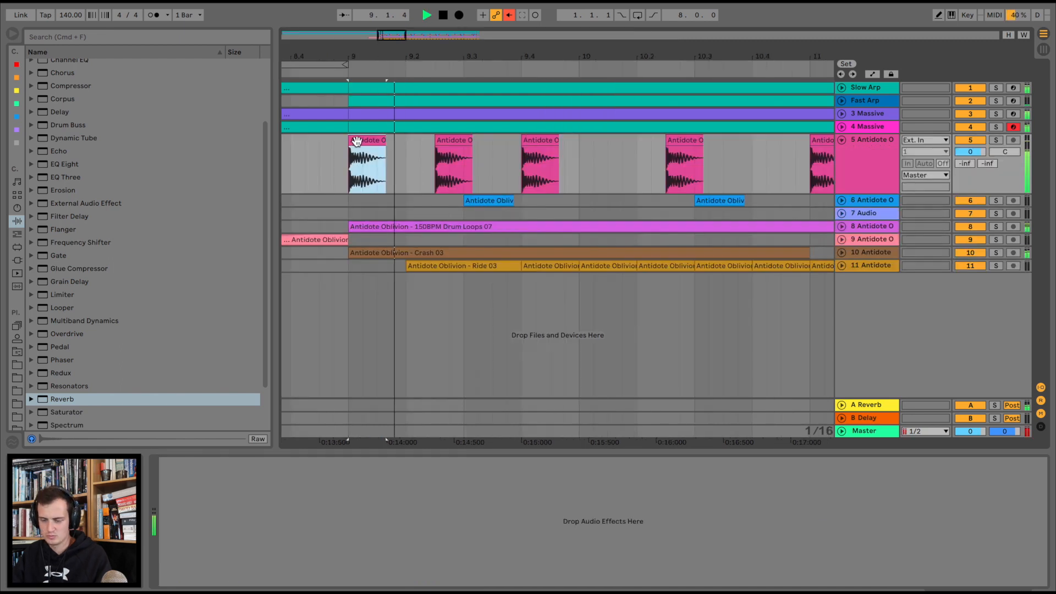
key(space)
click(448, 138)
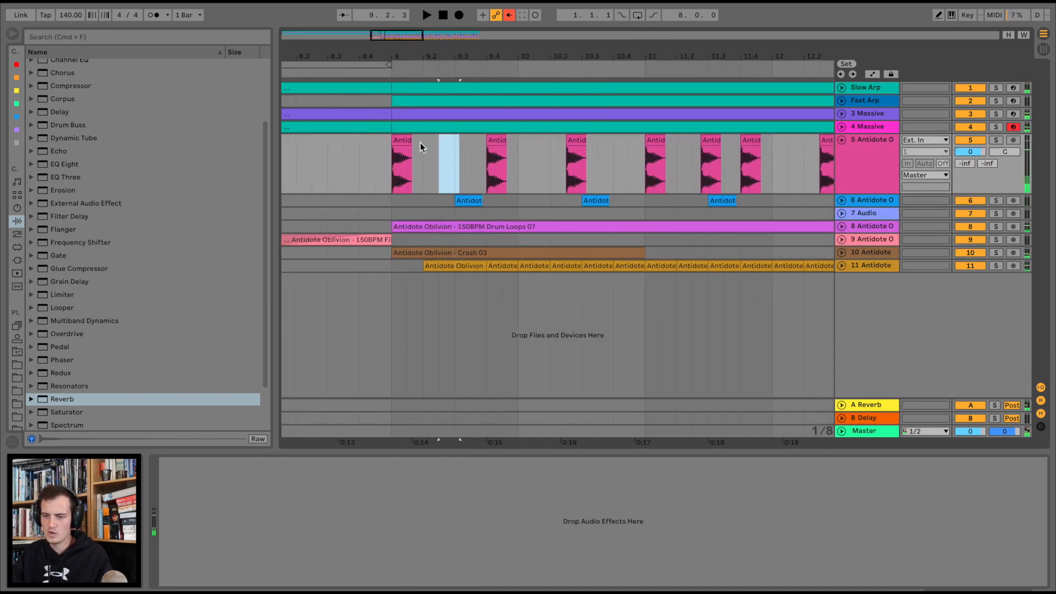
Delete the second drum clips in bars 11 and 13 on track 5.
scroll(444, 153, right, 1)
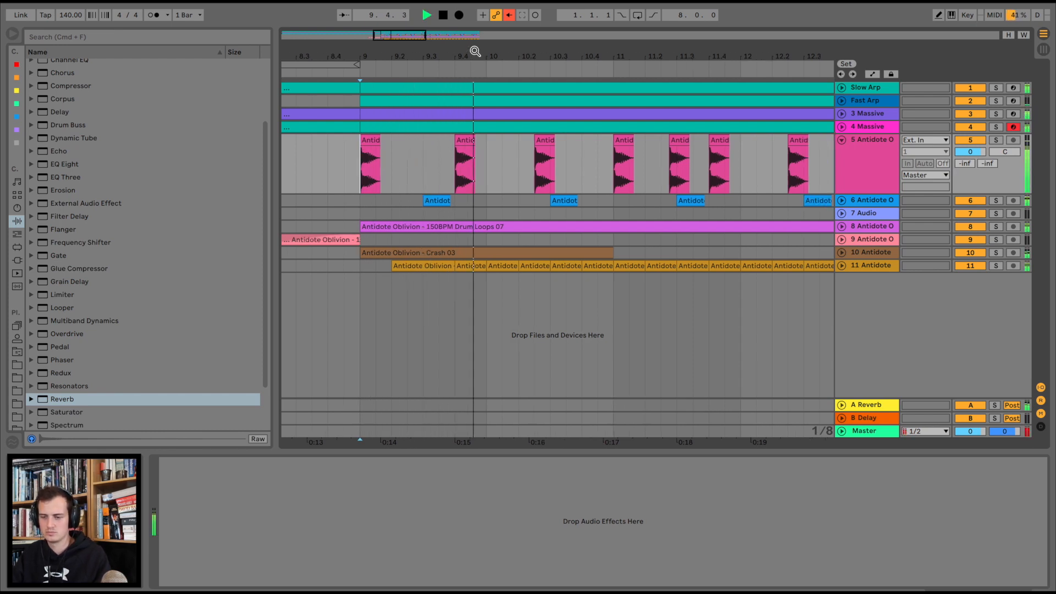
drag(477, 50, 454, 39)
click(557, 144)
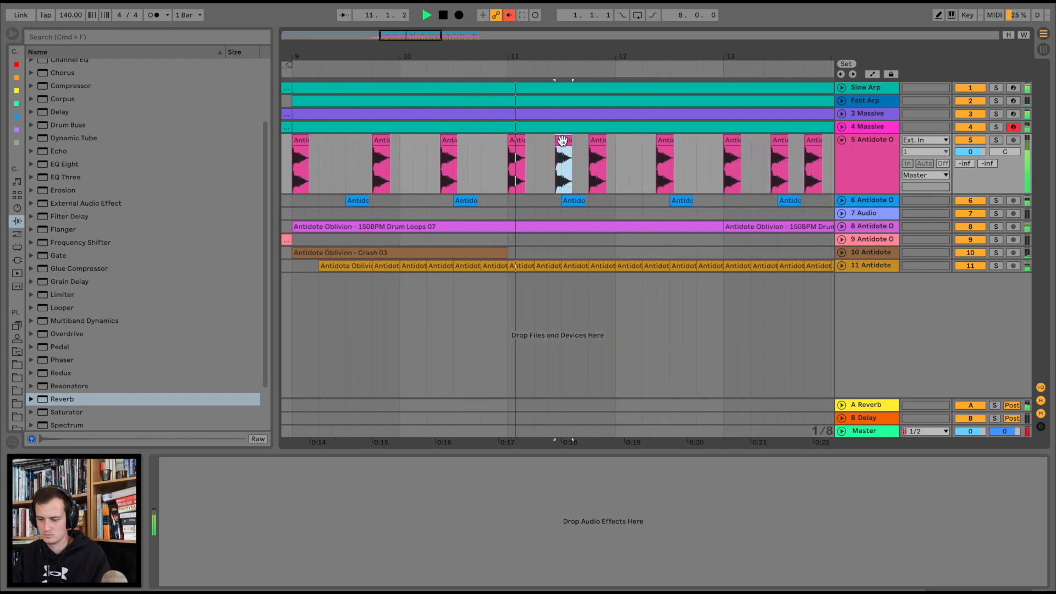
key(Delete)
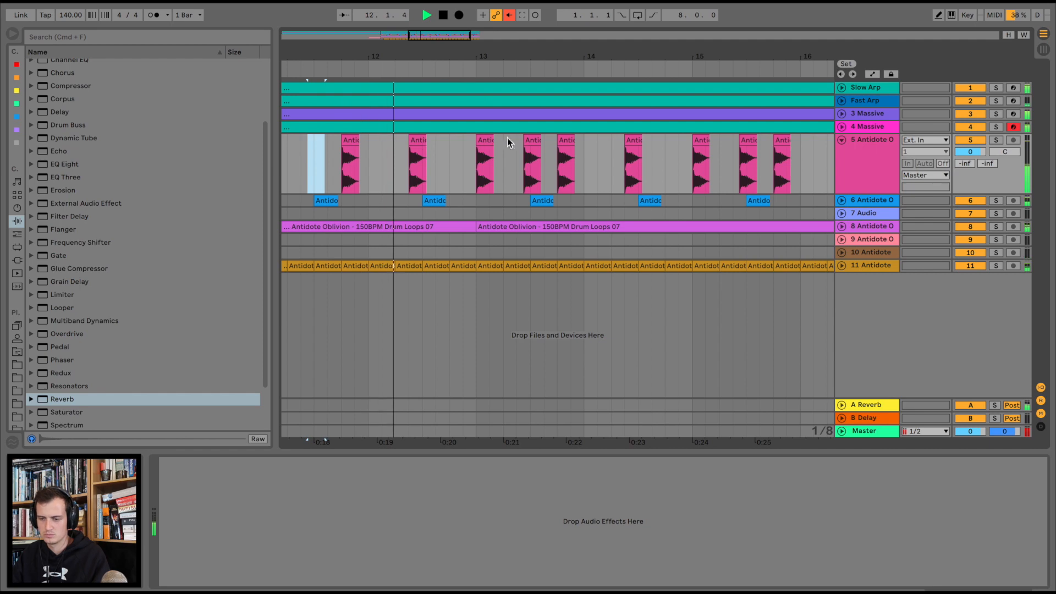
click(532, 139)
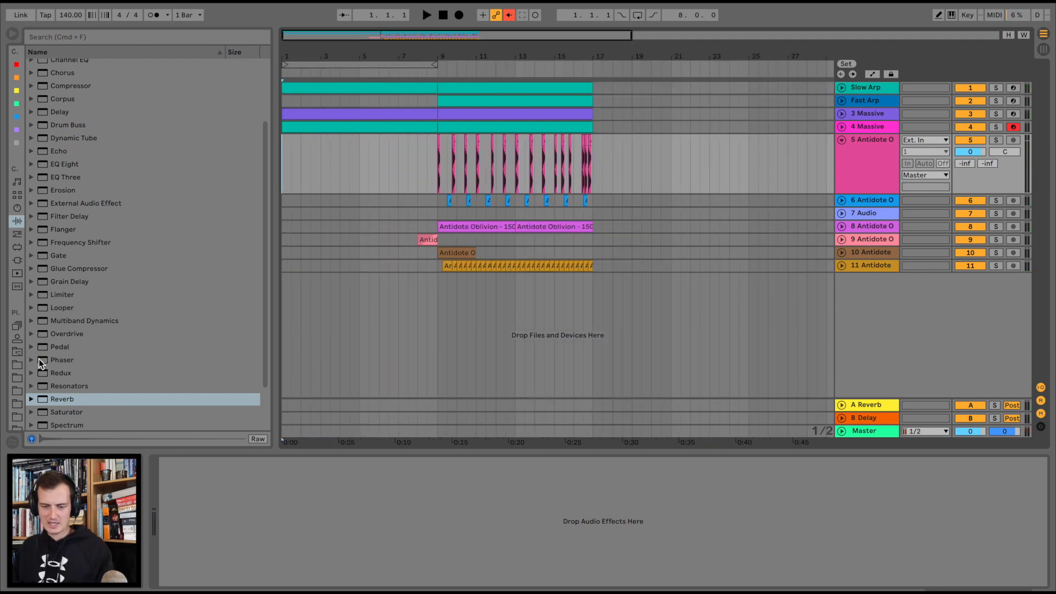
Place Antidote Audio - Riser 150BPM 14.wav on a new track at bar 1 and give it a long curved fade-in.
click(19, 364)
scroll(102, 253, up, 1)
scroll(102, 253, up, 5)
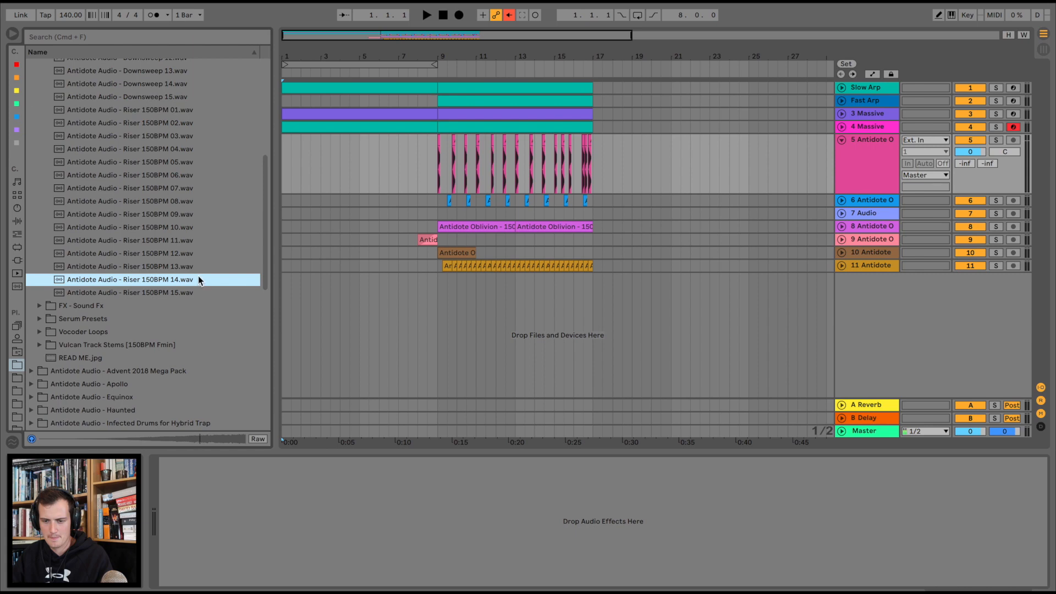
drag(199, 281, 311, 276)
key(space)
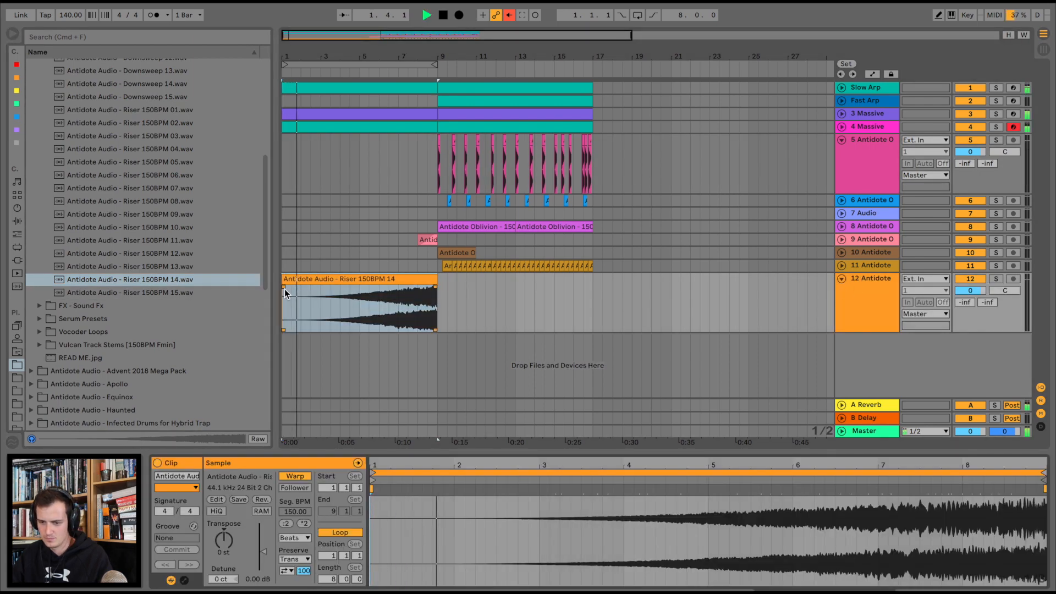
drag(285, 287, 434, 288)
drag(359, 308, 408, 317)
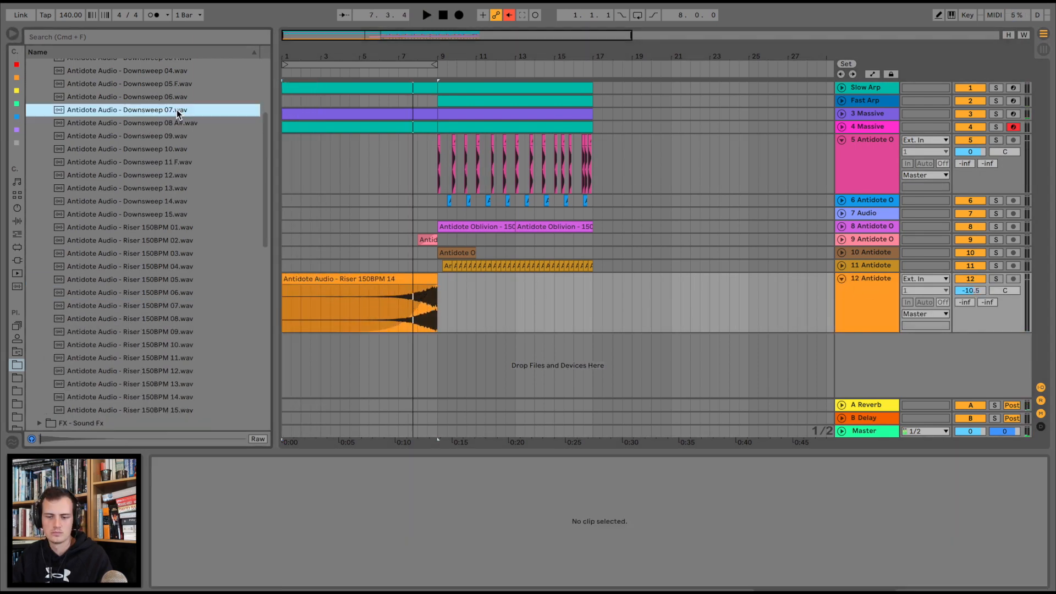
Place Antidote Audio - Downsweep 07.wav at bar 9 on track 12 and play the transition from just before bar 9.
mouse_move(167, 112)
mouse_down()
mouse_move(479, 314)
mouse_move(443, 310)
mouse_up()
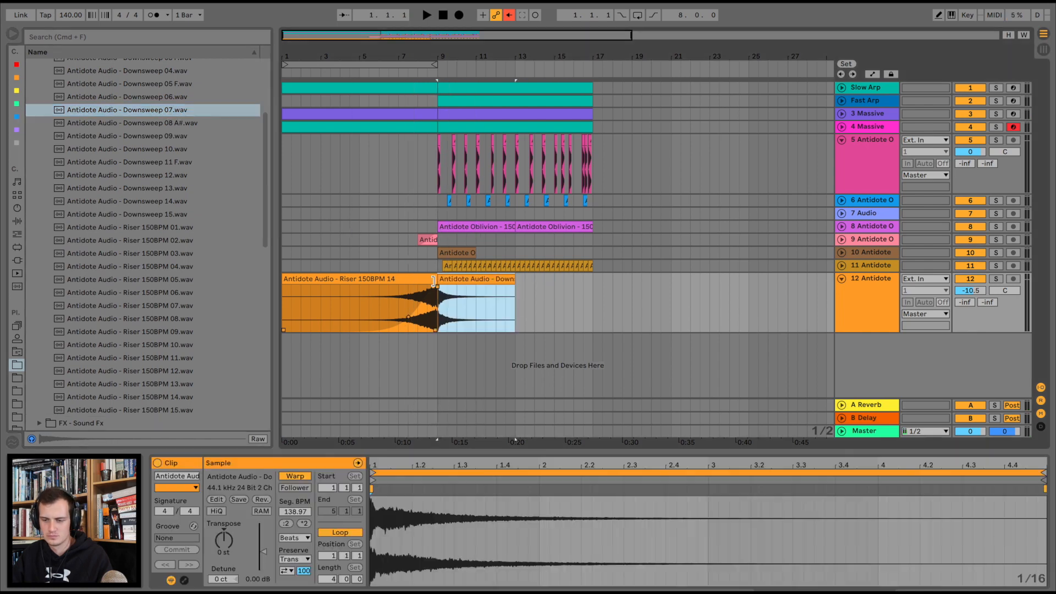
click(428, 254)
key(space)
click(842, 252)
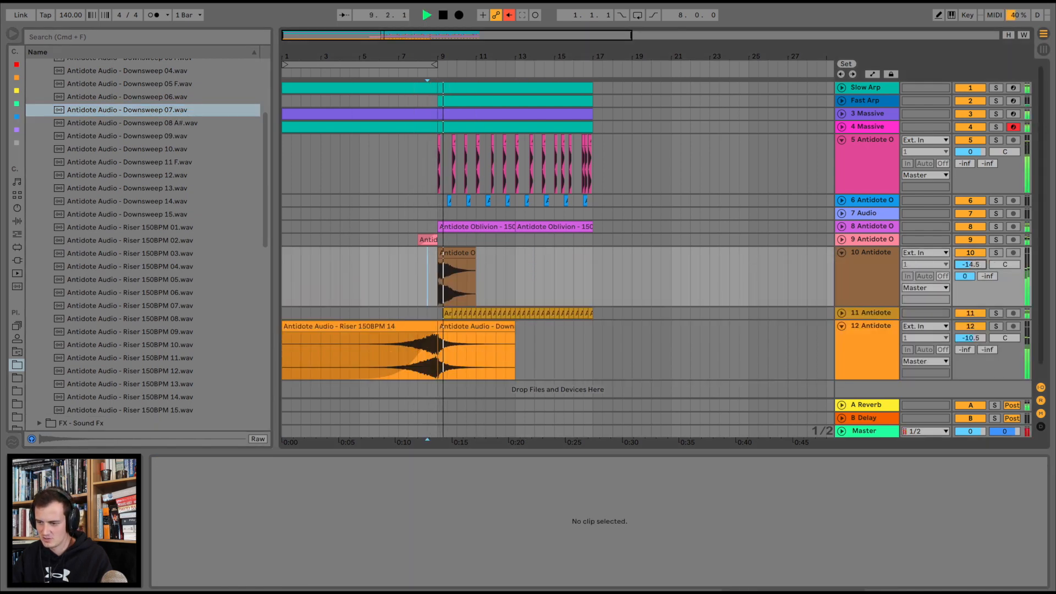
click(842, 252)
click(872, 226)
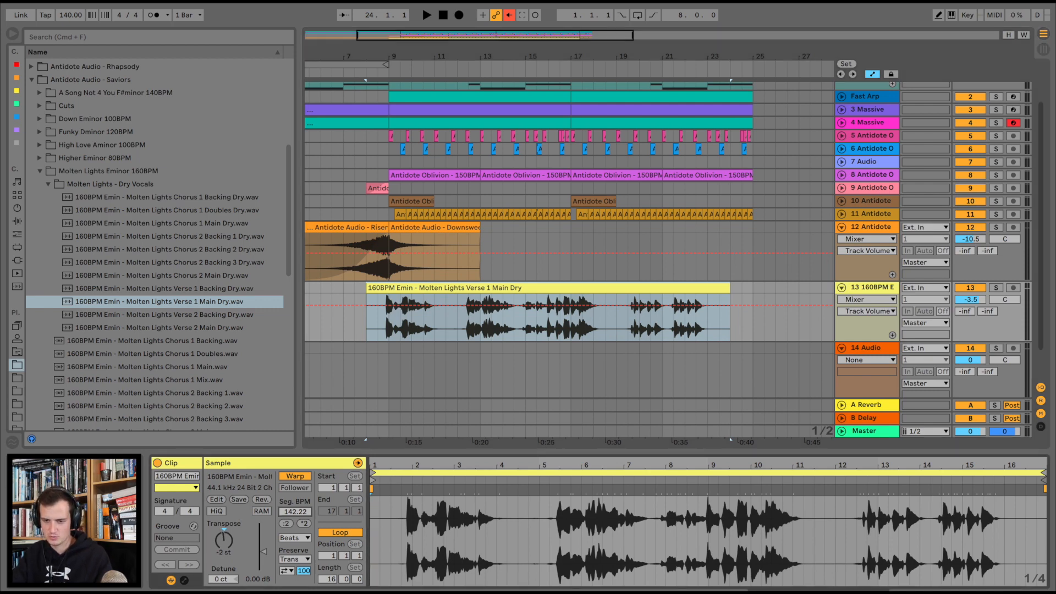
Play the Molten Lights Verse 1 vocal clip and set 160 segment BPM, Complex Pro warping and a 223 envelope.
key(space)
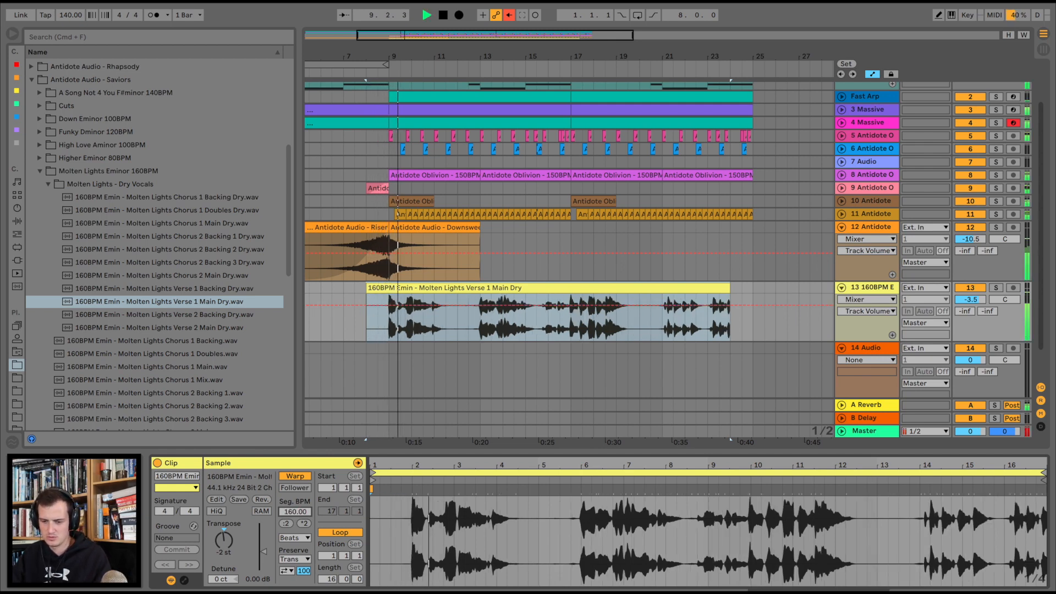
click(295, 538)
click(295, 593)
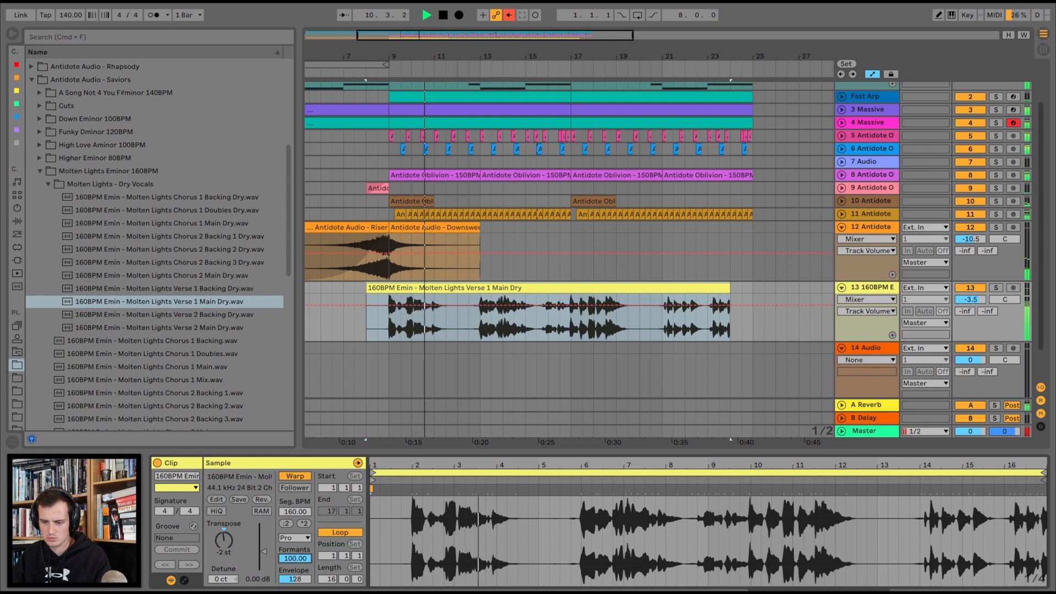
drag(295, 579, 295, 593)
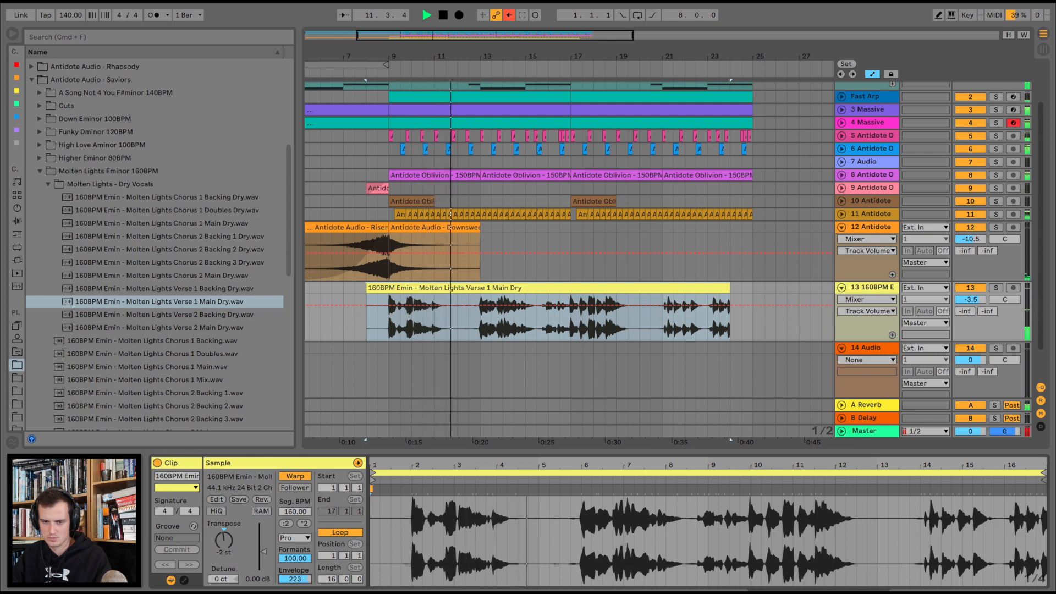
Add a Compressor to vocal track 13 and extend the vocal clip's loop to 18 bars.
click(18, 221)
click(71, 86)
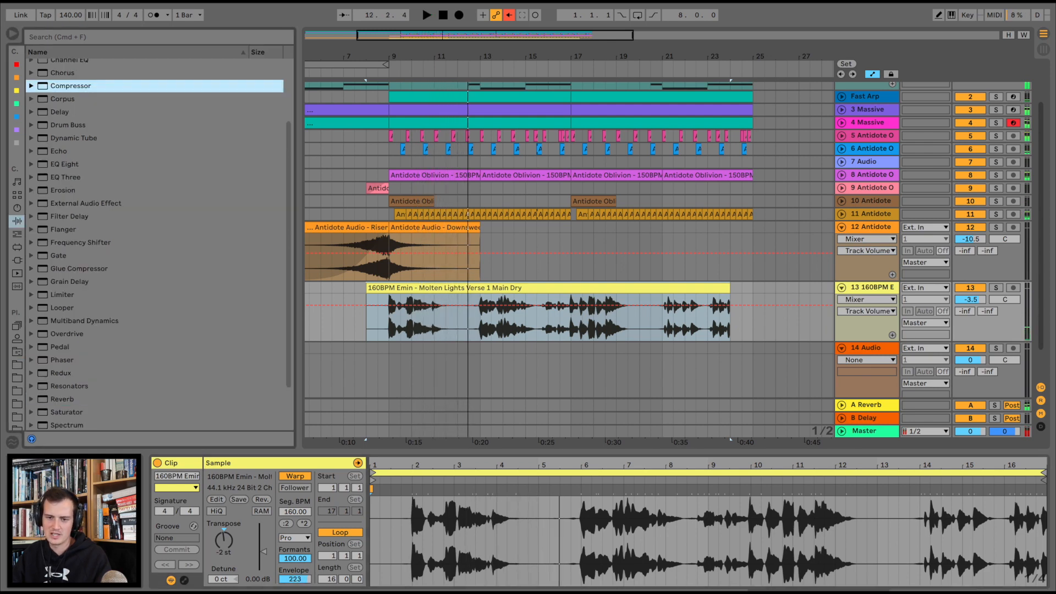
key(Return)
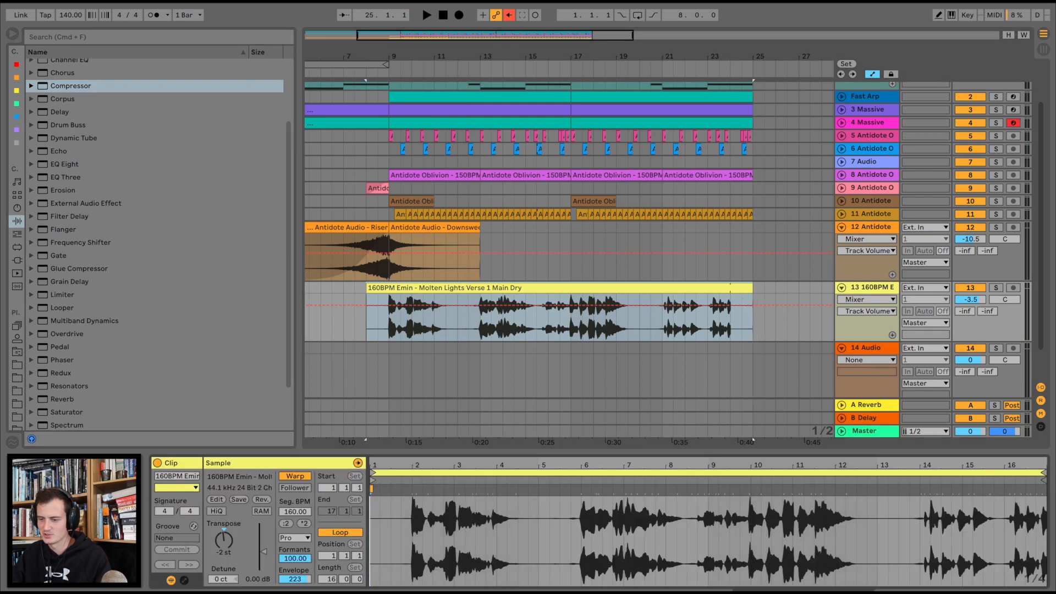
key(minus)
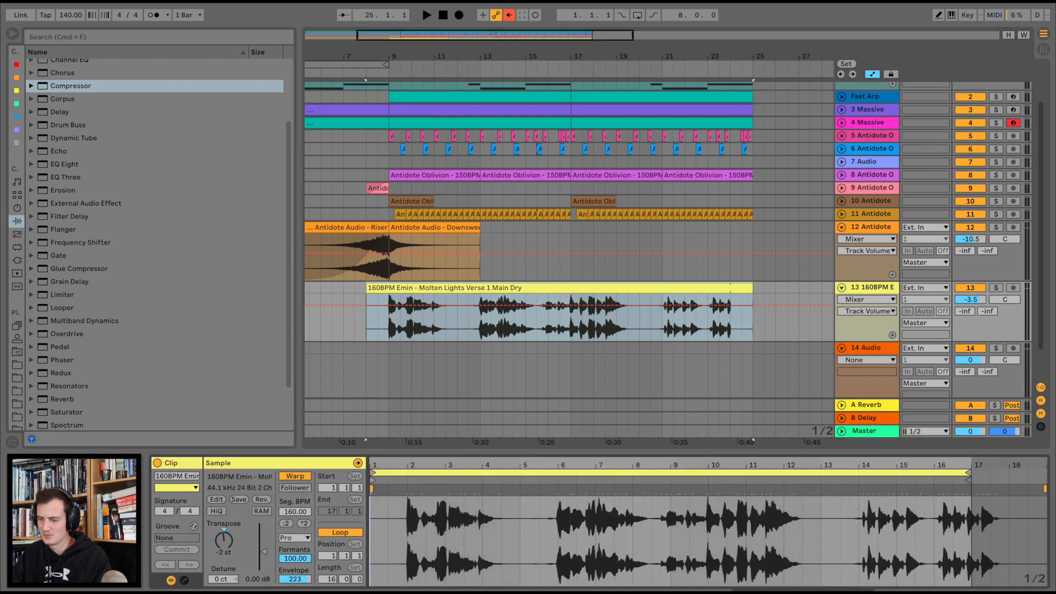
drag(969, 473, 1027, 473)
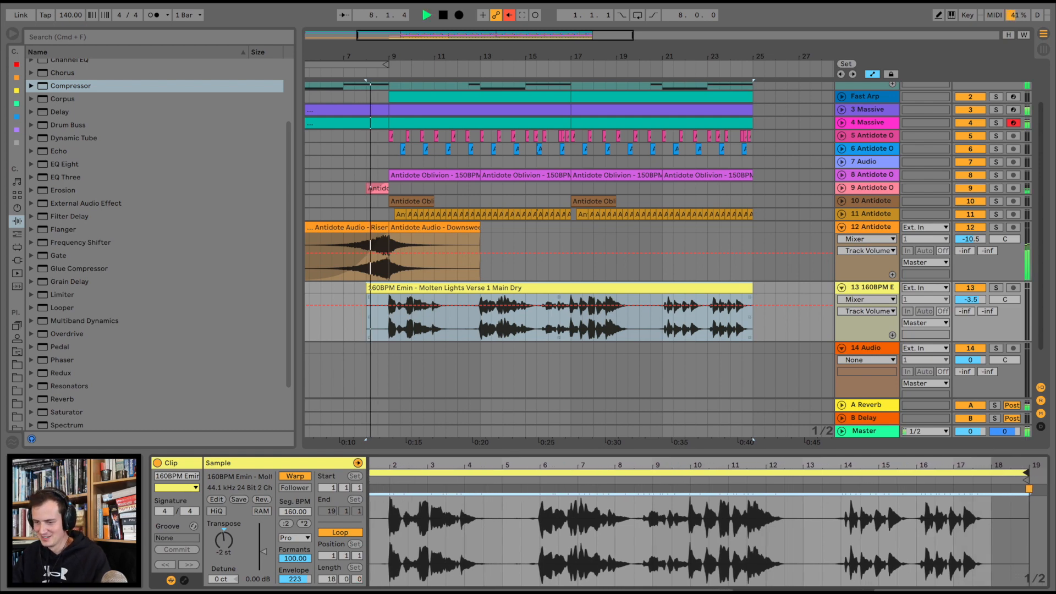
Set the vocal Compressor to -19.6 dB threshold, 2.38:1 ratio, 0.32 ms attack and 137 ms release.
key(shift+Tab)
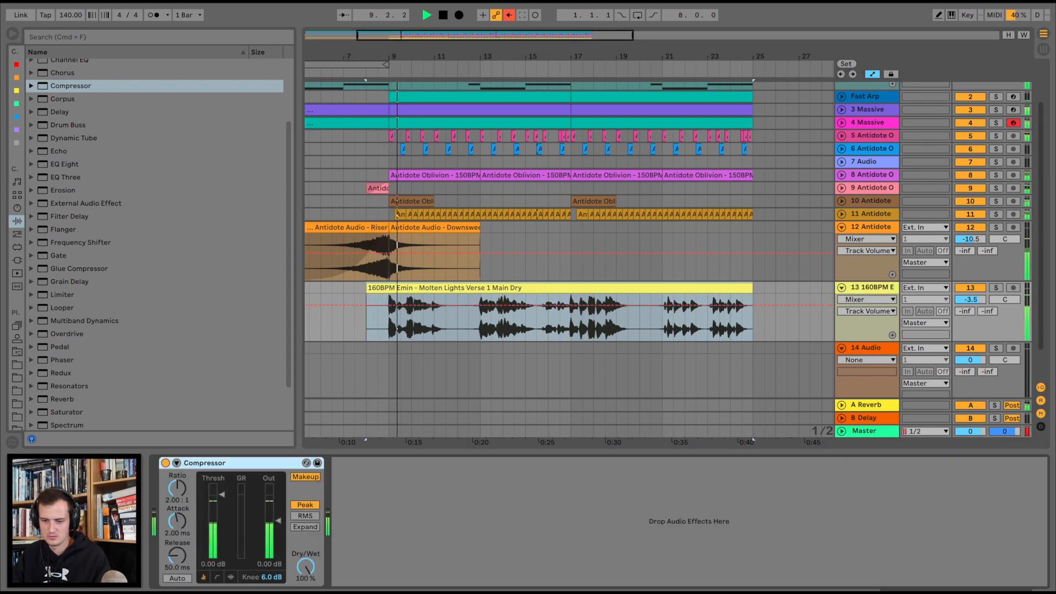
drag(222, 494, 222, 531)
drag(177, 488, 177, 481)
drag(177, 521, 178, 545)
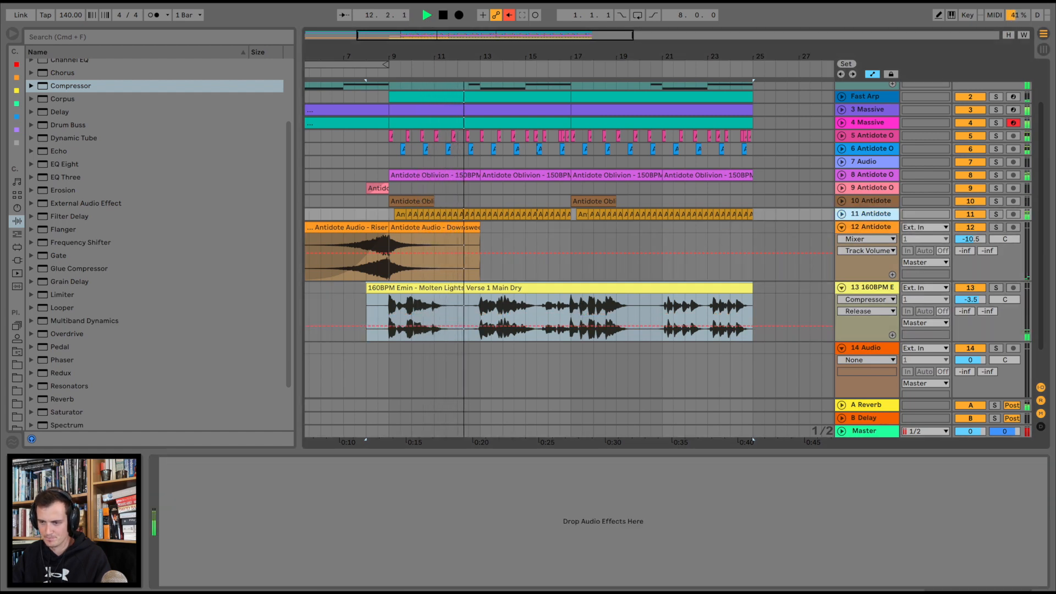
key(space)
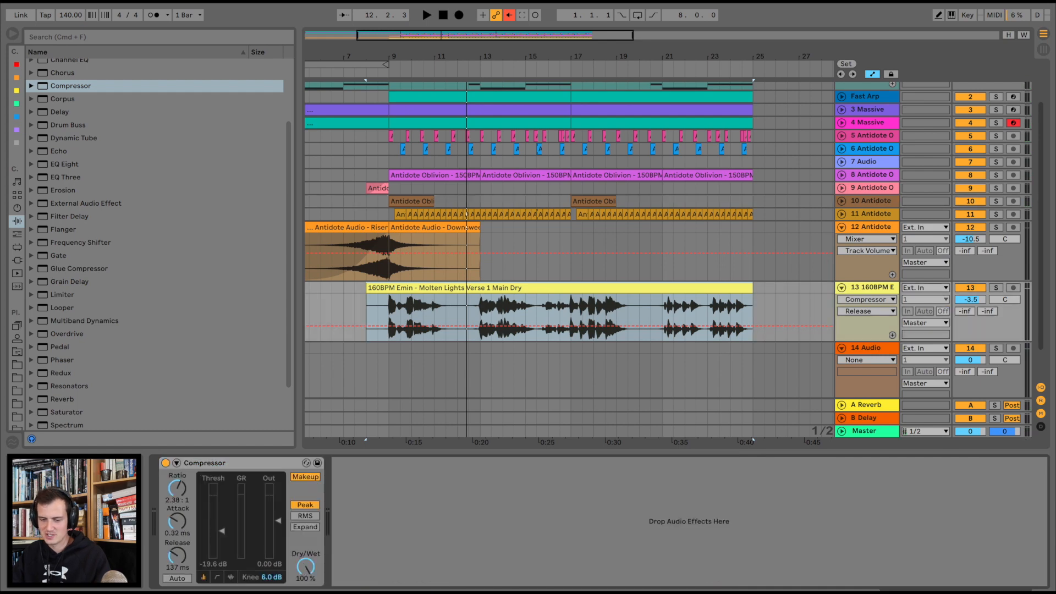
Solo vocal track 13, play from bar 9, and set the Compressor's ratio to 3.23:1 and threshold to -21.9 dB.
click(996, 288)
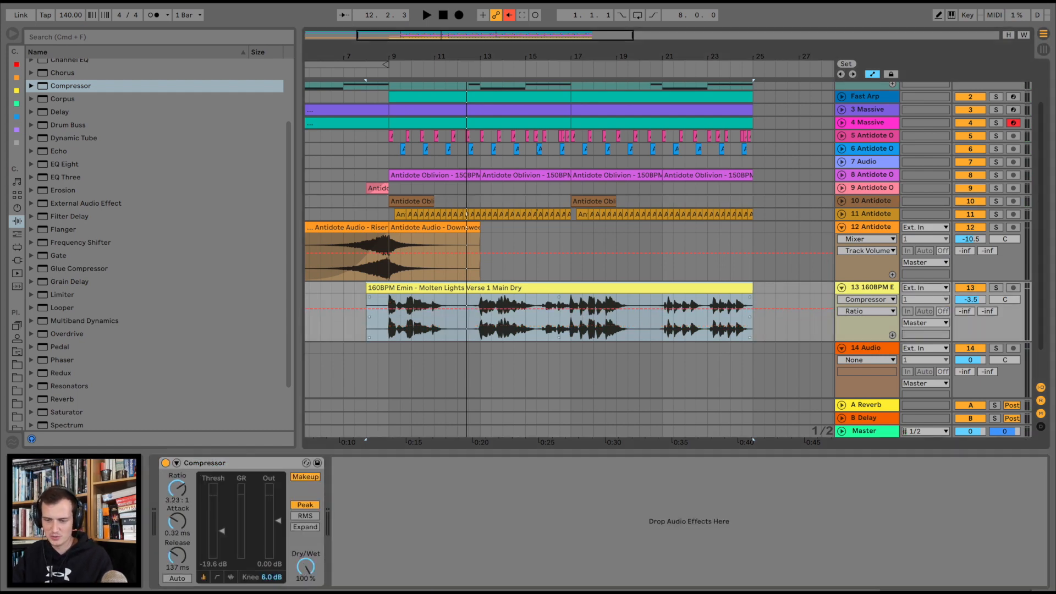
click(389, 319)
key(space)
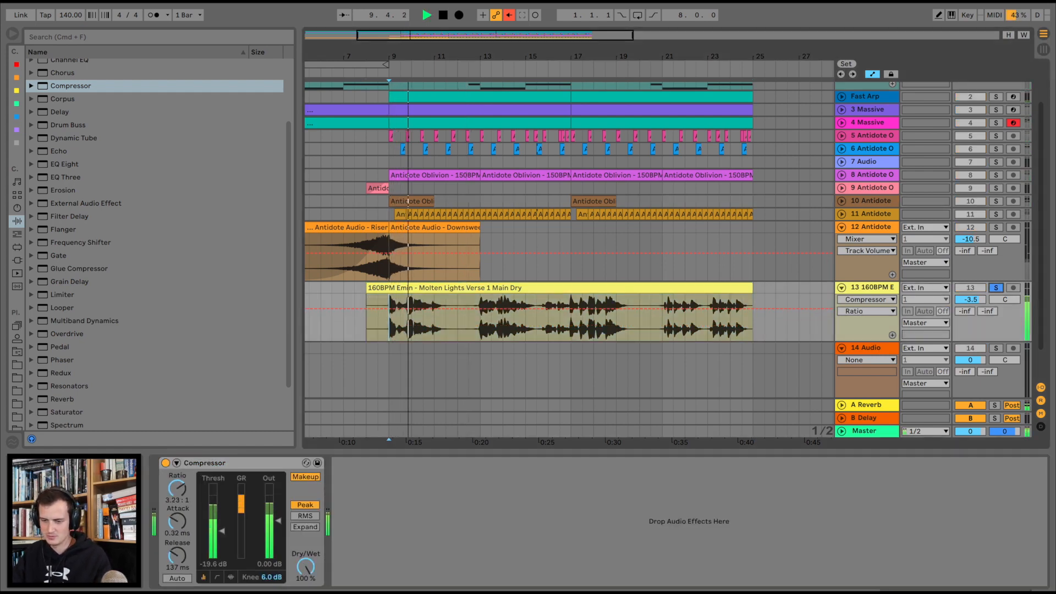
drag(222, 531, 222, 532)
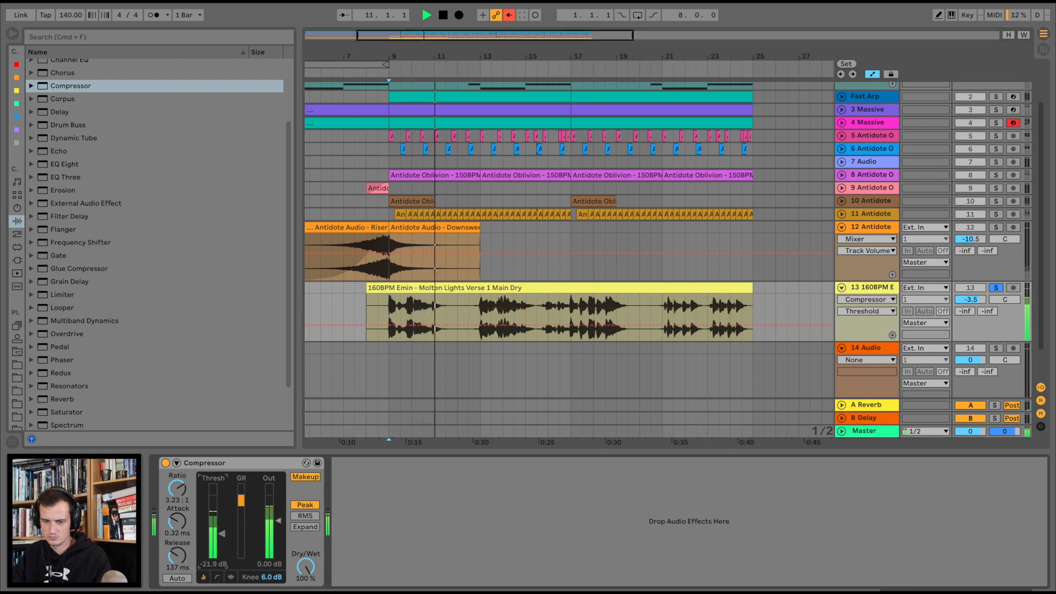
Add Reverb after the vocal Compressor, turn off its high cut and set the input filter to 2.12 kHz and 5.81 width.
scroll(160, 345, down, 3)
click(62, 345)
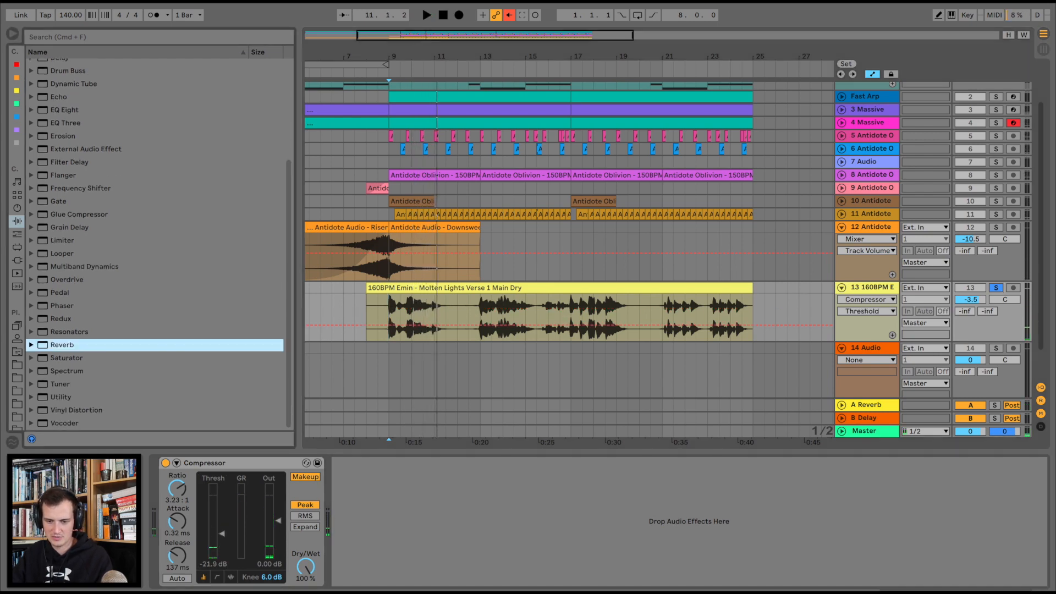
key(Return)
key(space)
click(378, 484)
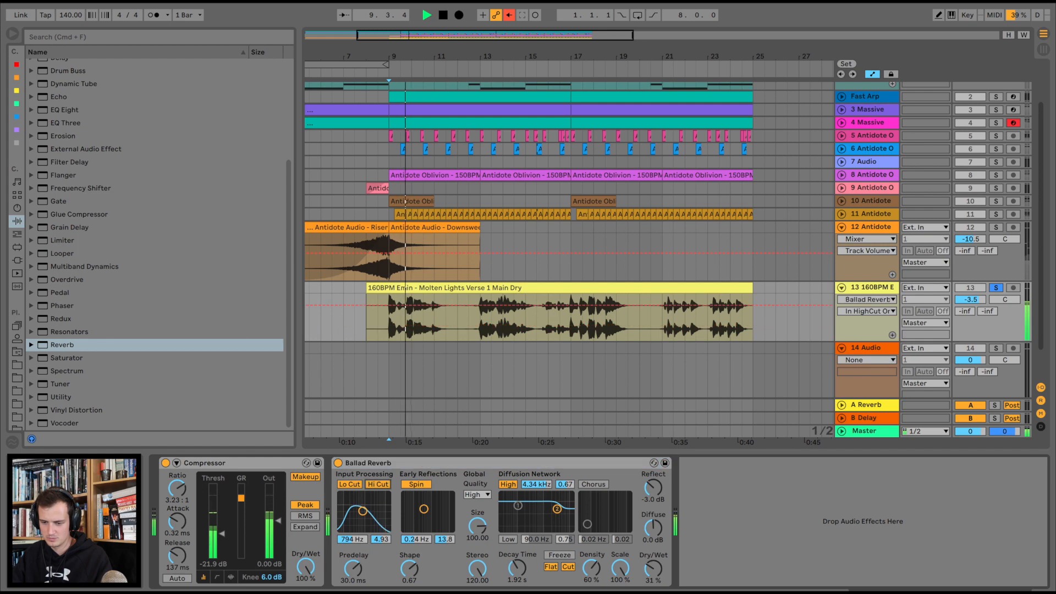
drag(363, 511, 371, 508)
click(378, 485)
Set the vocal Reverb's dry/wet to 40%, decay time to 3.31 s and reflect level to 3.2 dB during playback.
drag(653, 568, 653, 559)
key(space)
key(space)
mouse_move(517, 569)
mouse_down()
mouse_move(518, 555)
mouse_move(517, 572)
mouse_up()
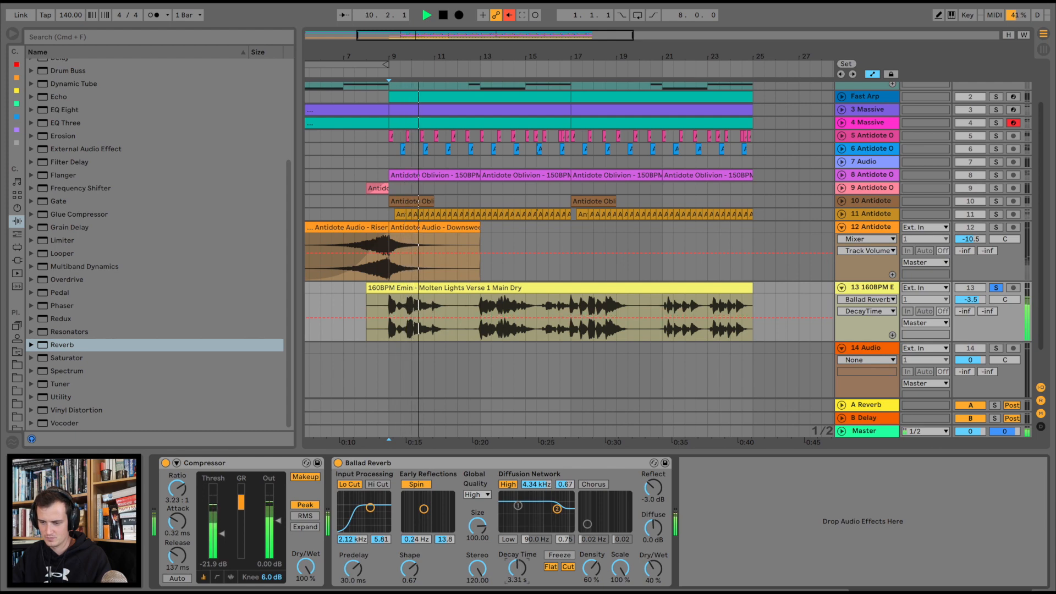
drag(654, 487, 653, 479)
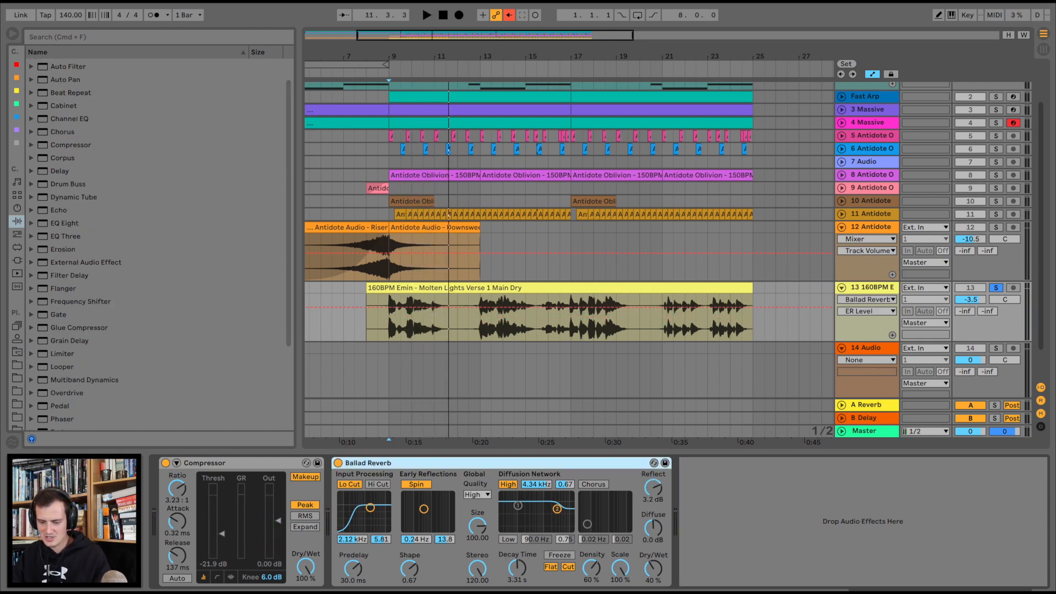
Group the vocal Reverb into an Audio Effect Rack, show its chain list and create a second chain.
key(super+g)
click(339, 487)
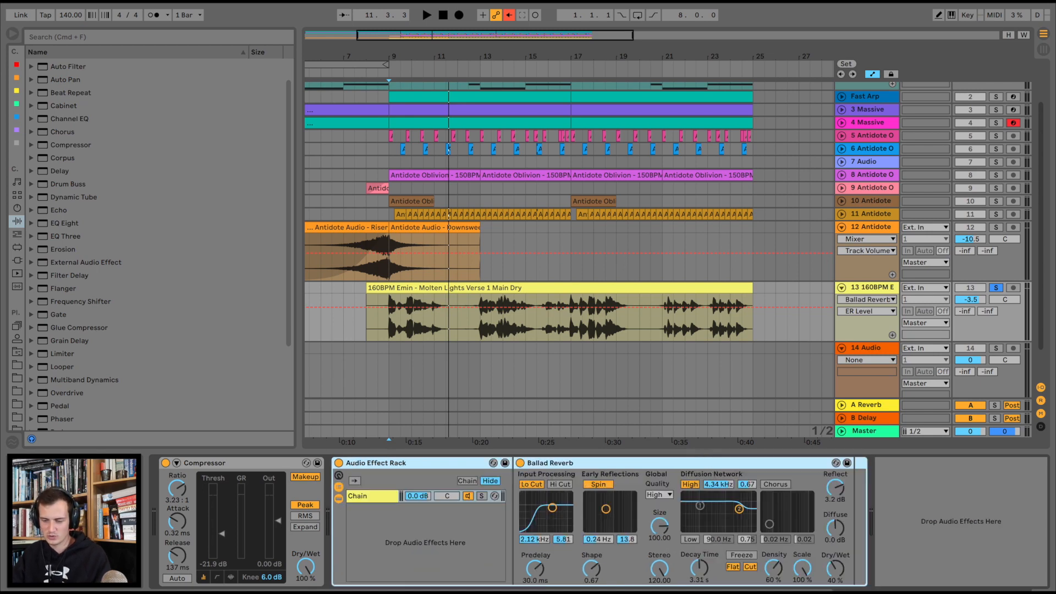
right_click(385, 530)
click(409, 537)
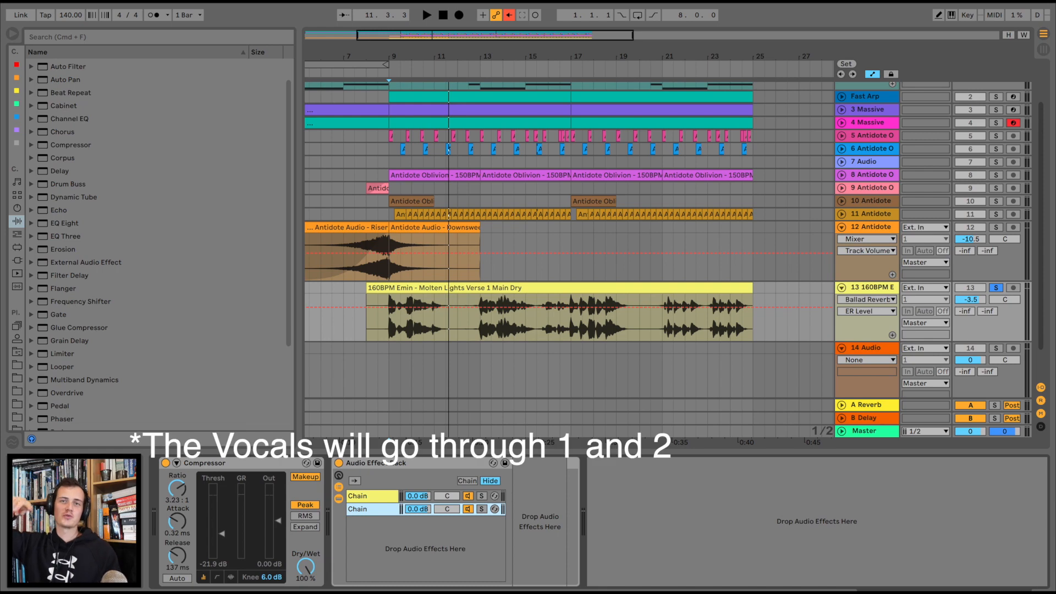
Name the vocal effect rack's two chains VERB and DELAY.
click(372, 496)
key(super+r)
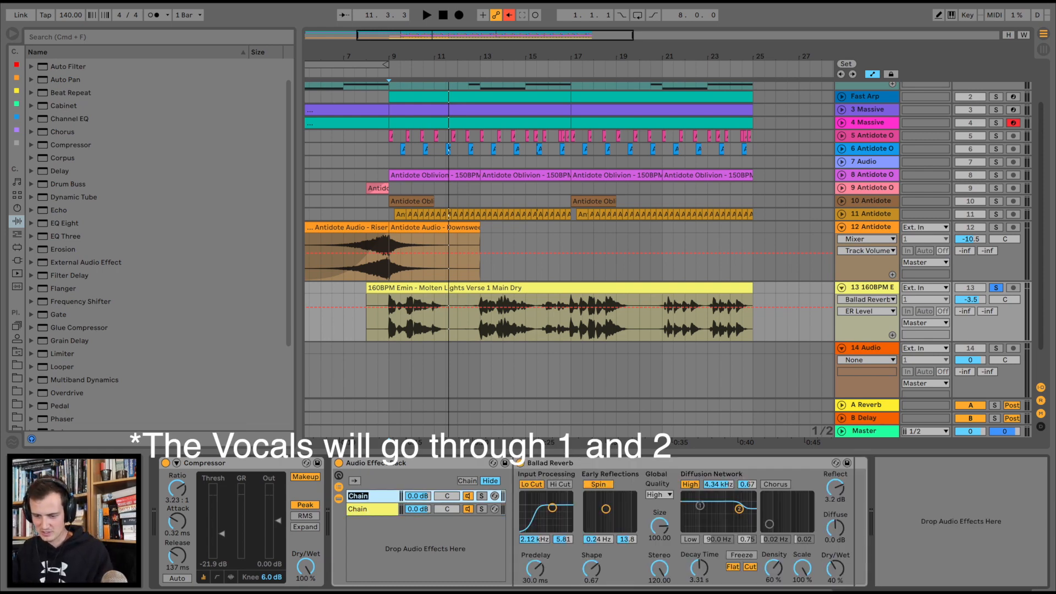
text(VERB)
click(372, 510)
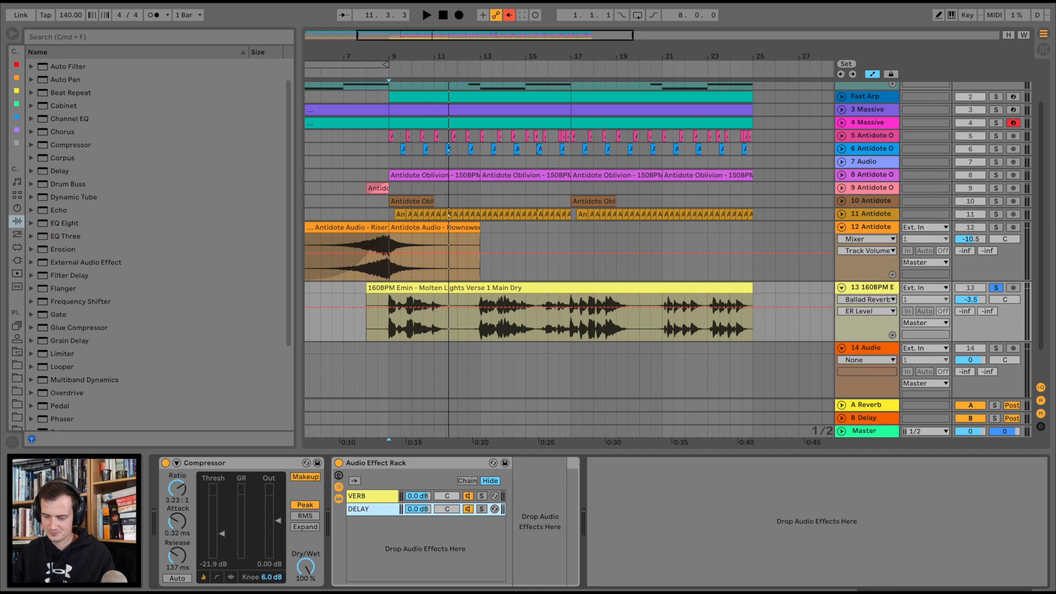
Add a Delay to the DELAY chain with ping pong on, a 1.87 kHz filter, 3.86 width and a time of 2 sixteenths.
key(super+f)
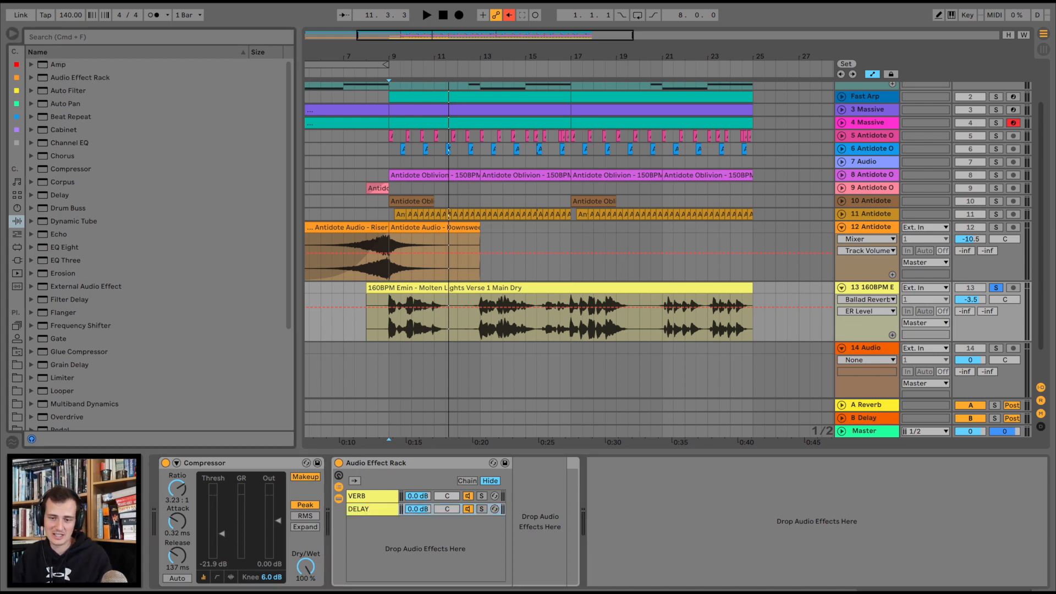
drag(59, 196, 372, 509)
key(space)
click(590, 508)
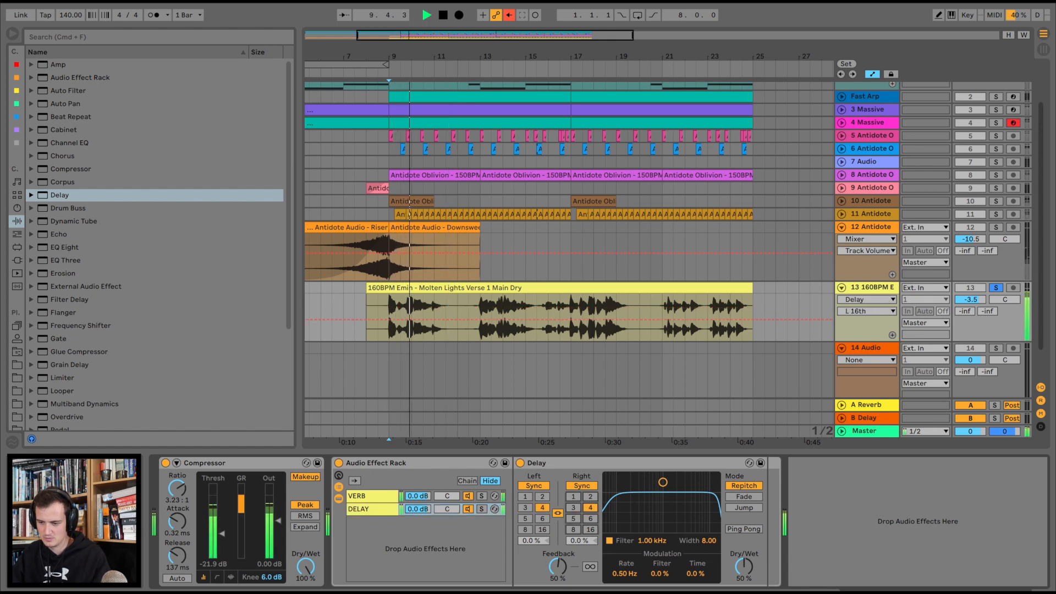
click(744, 529)
drag(663, 482, 675, 507)
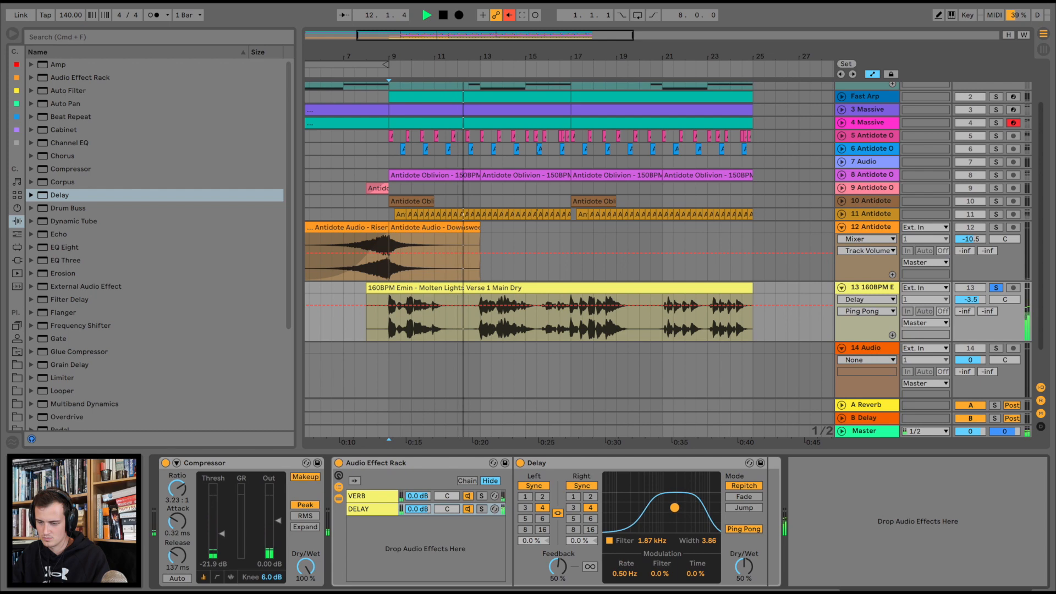
click(591, 497)
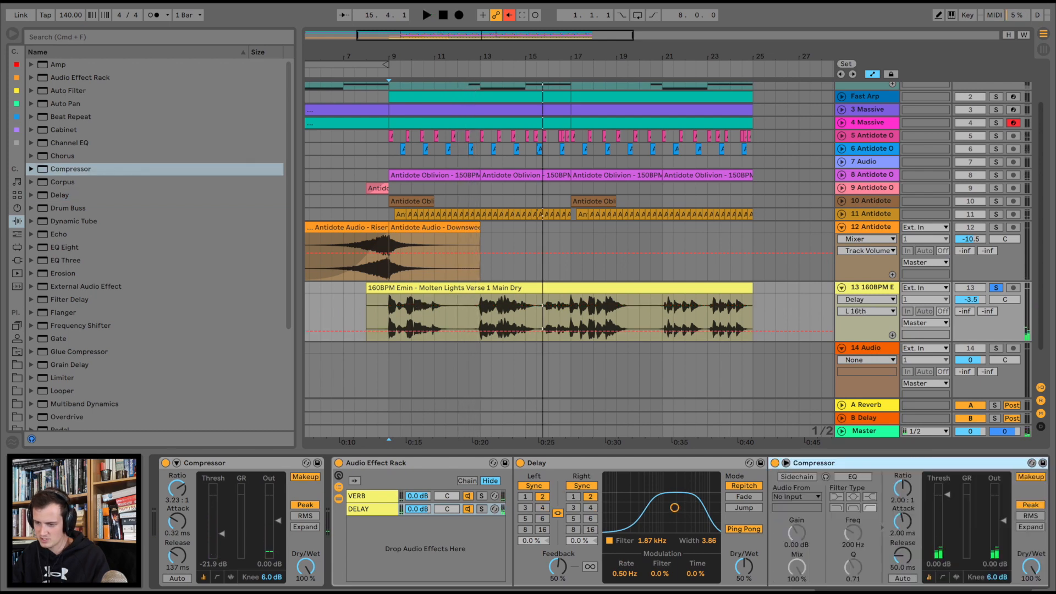
Enable sidechain on the Compressor after the Delay and take its input from vocal track 13.
click(797, 477)
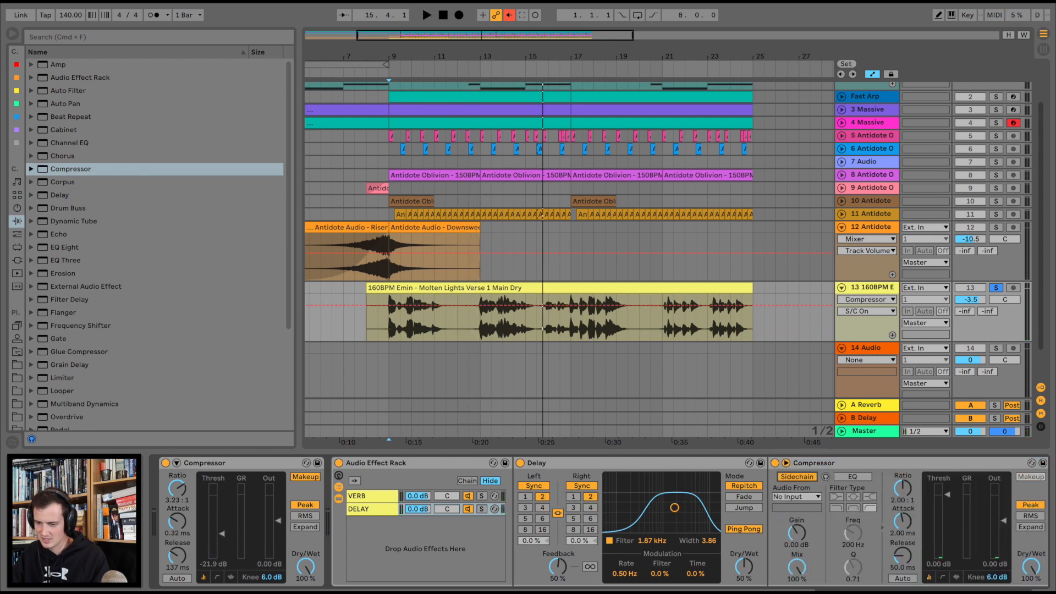
click(796, 497)
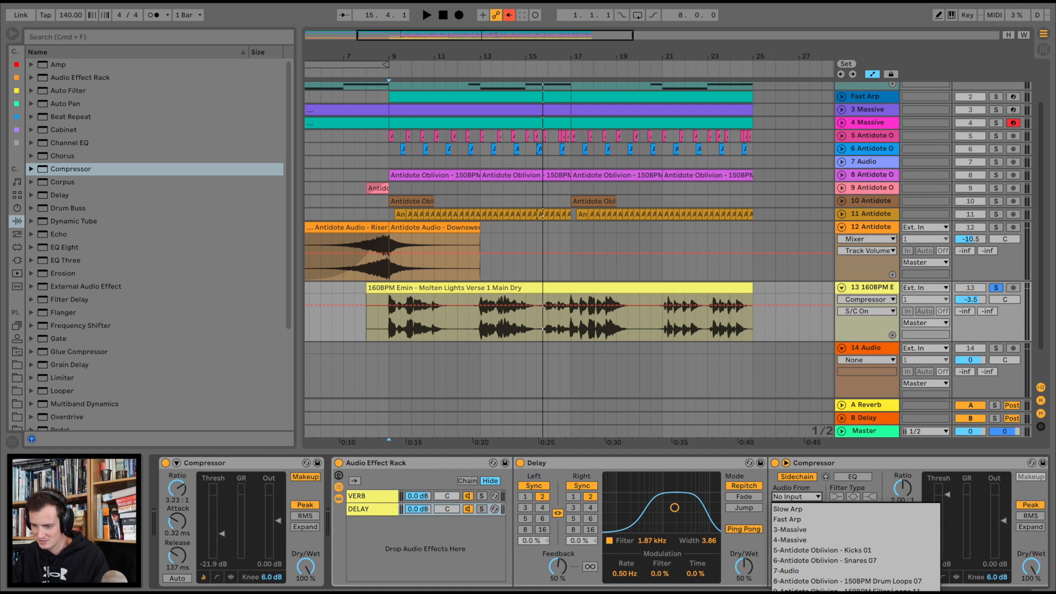
click(847, 591)
Set the delay chain Compressor's ratio to 2.68:1, attack to 0.07 ms and threshold to -37.6 dB during playback.
key(space)
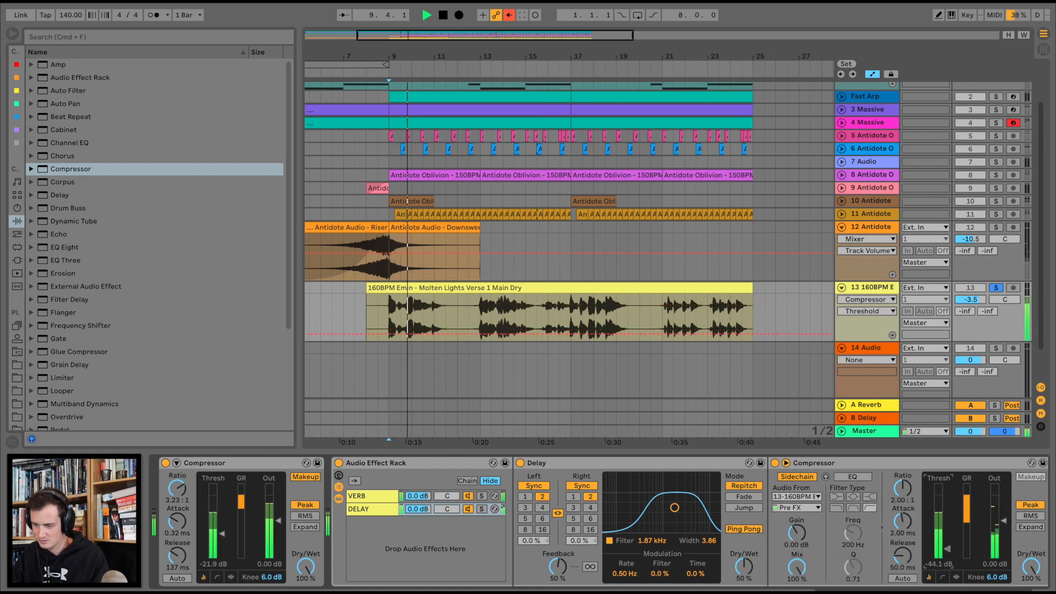
drag(903, 488, 903, 476)
drag(903, 522, 903, 552)
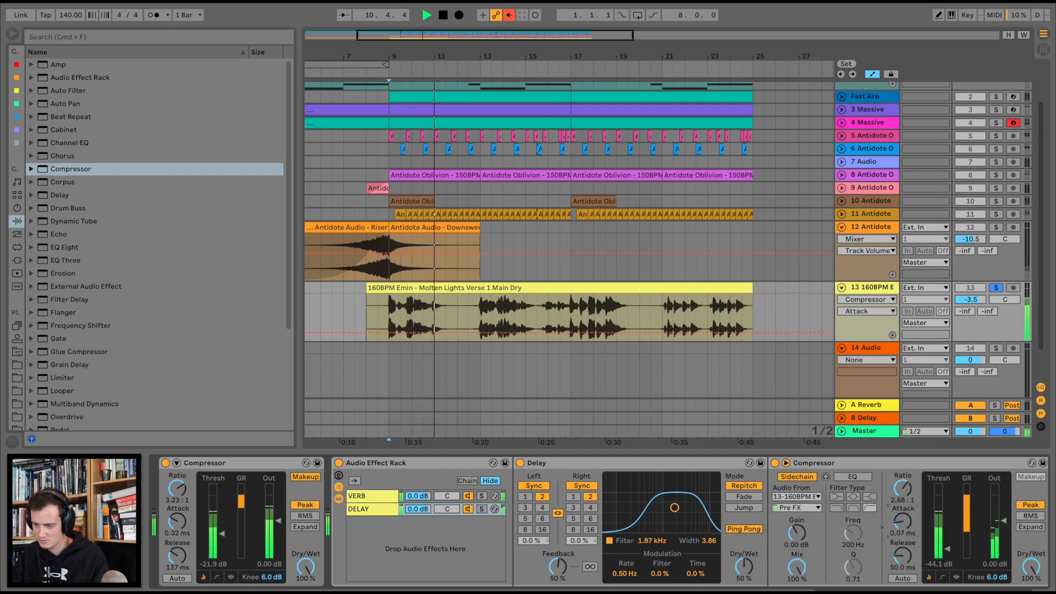
click(947, 549)
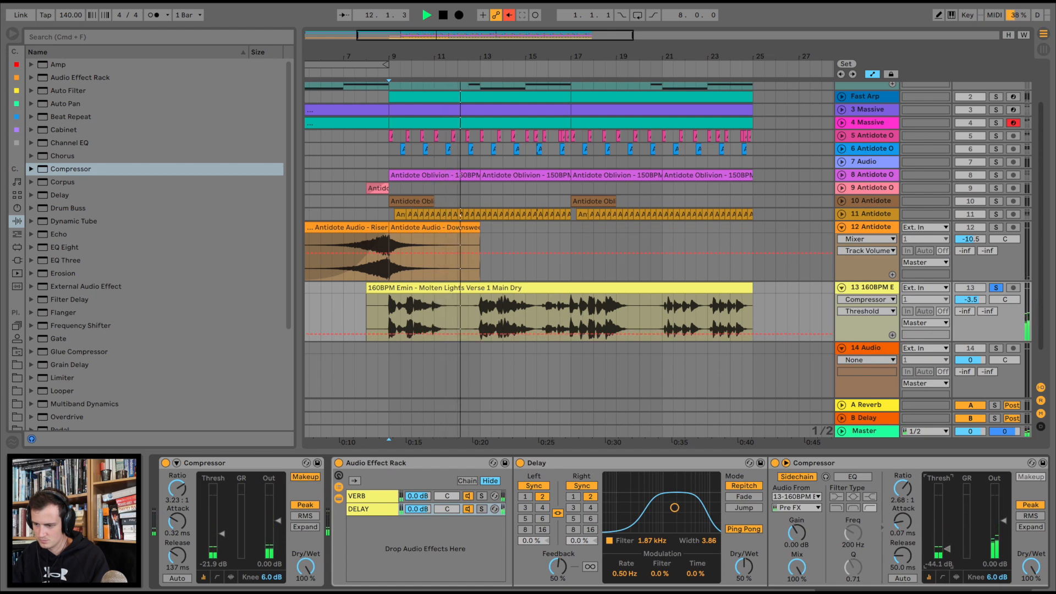
key(space)
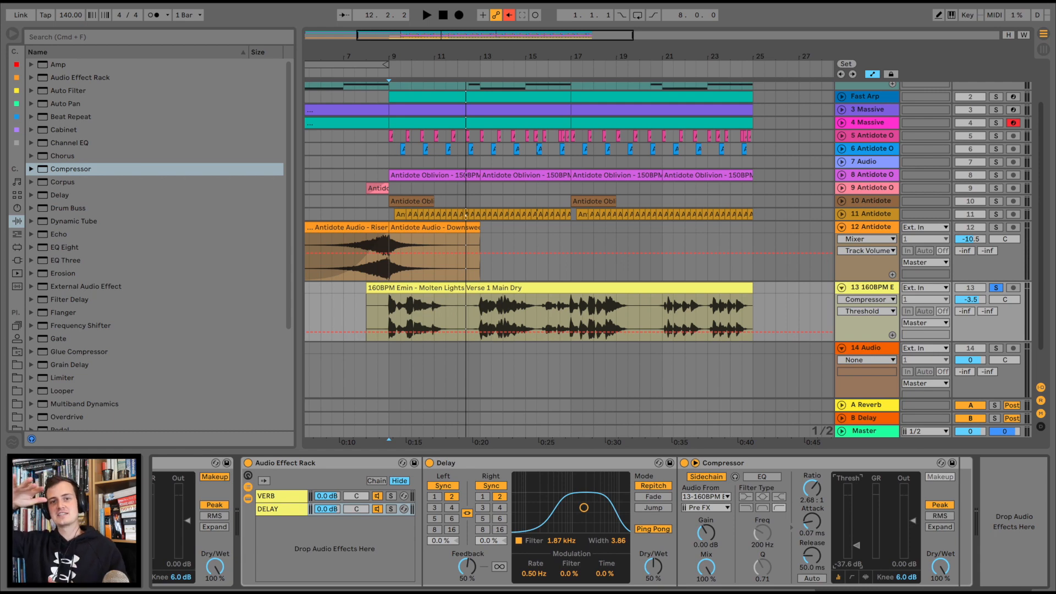
Set the delay chain Compressor's threshold to -32.0 dB and release to 1.00 ms, and the delay time to 4 sixteenths.
key(space)
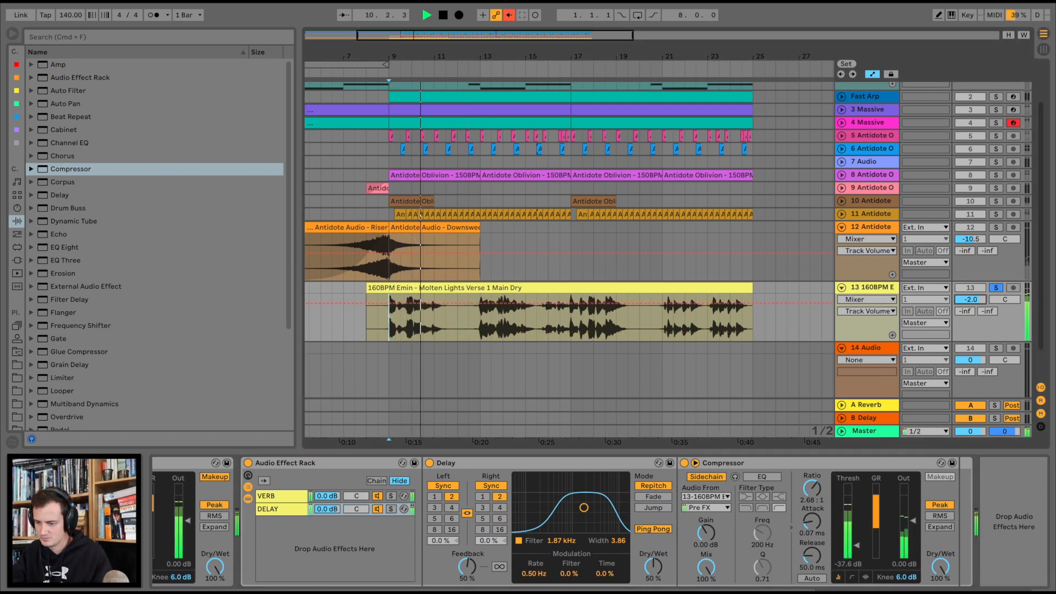
drag(857, 545, 812, 583)
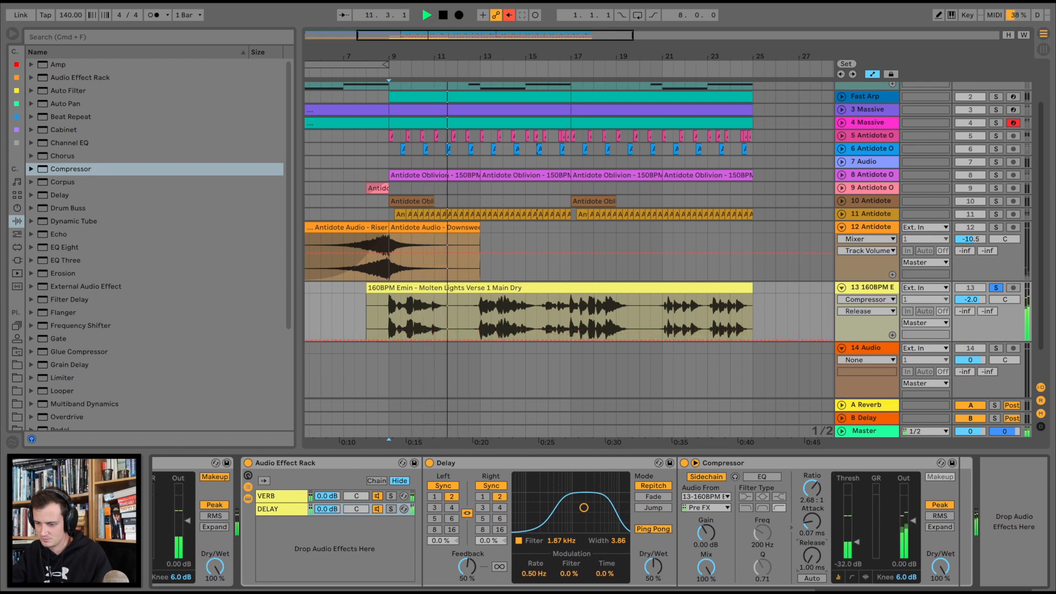
click(500, 508)
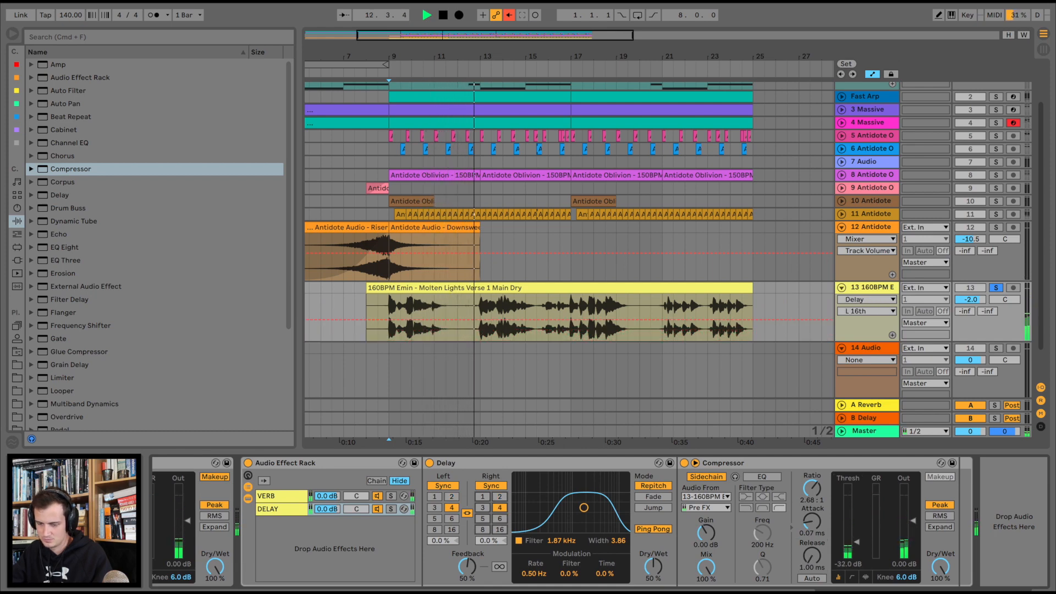
Add EQ Eight after the delay Compressor, with band 1 as a 235 Hz low cut and band 4 boosted 1.86 dB at 5.05 kHz.
drag(64, 248, 1001, 521)
key(space)
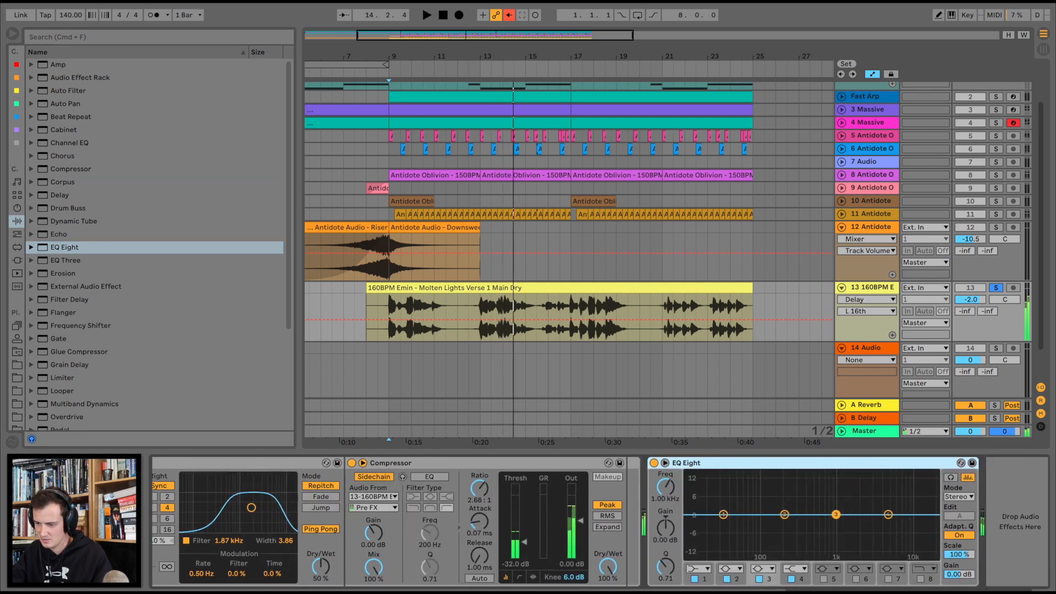
click(692, 569)
click(692, 589)
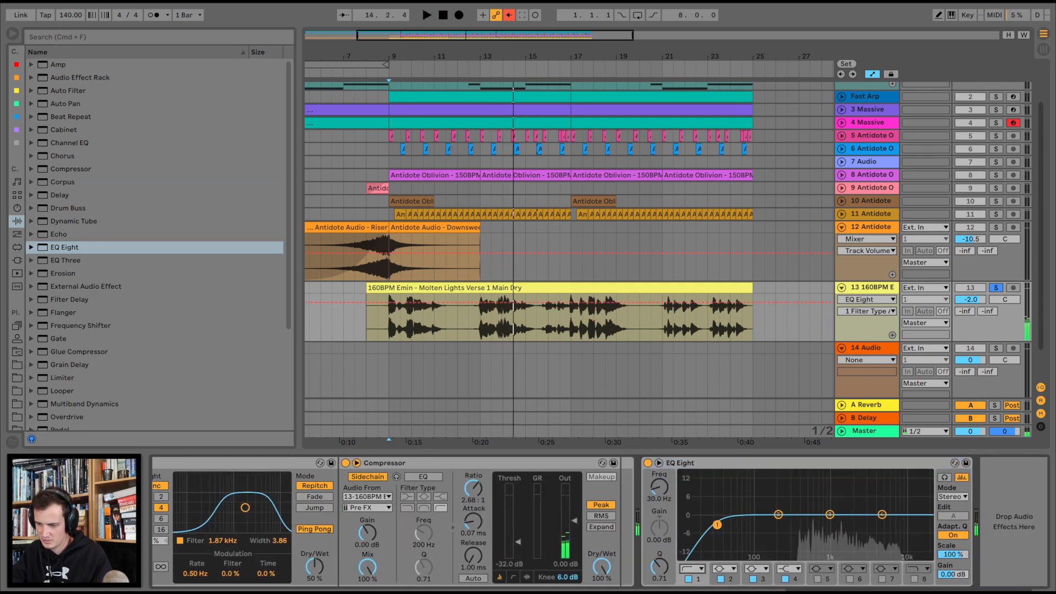
drag(717, 523, 785, 521)
key(space)
drag(882, 515, 883, 509)
Open the Molten Lights vocal sample folder, insert another audio track and stop playback.
click(17, 365)
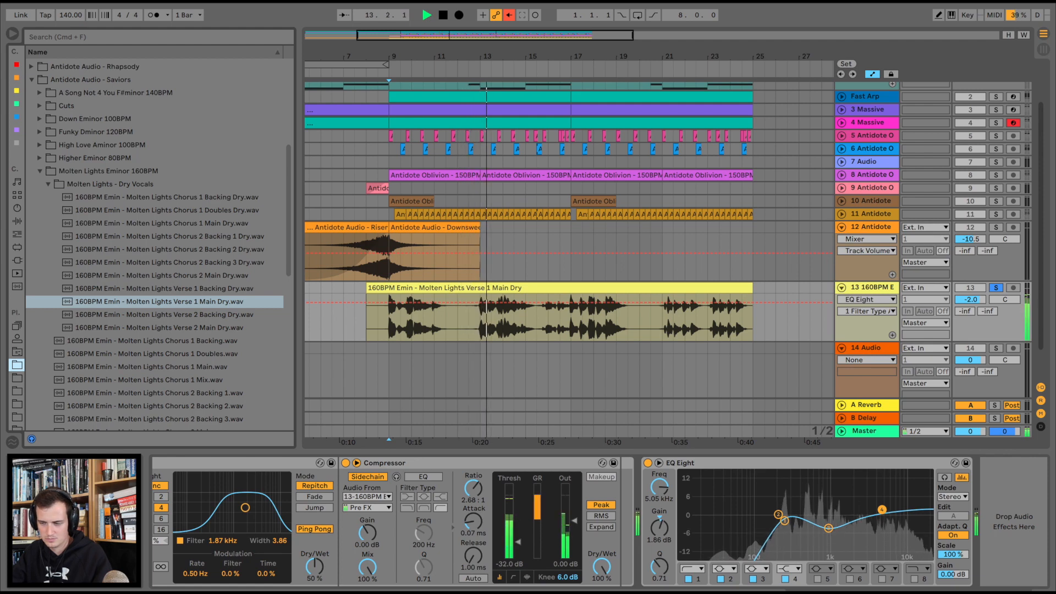
key(super+t)
key(space)
Try the Molten Lights Verse 2 Backing Dry vocal on track 14 at a segment tempo of 160 BPM, and delete it.
drag(164, 314, 369, 366)
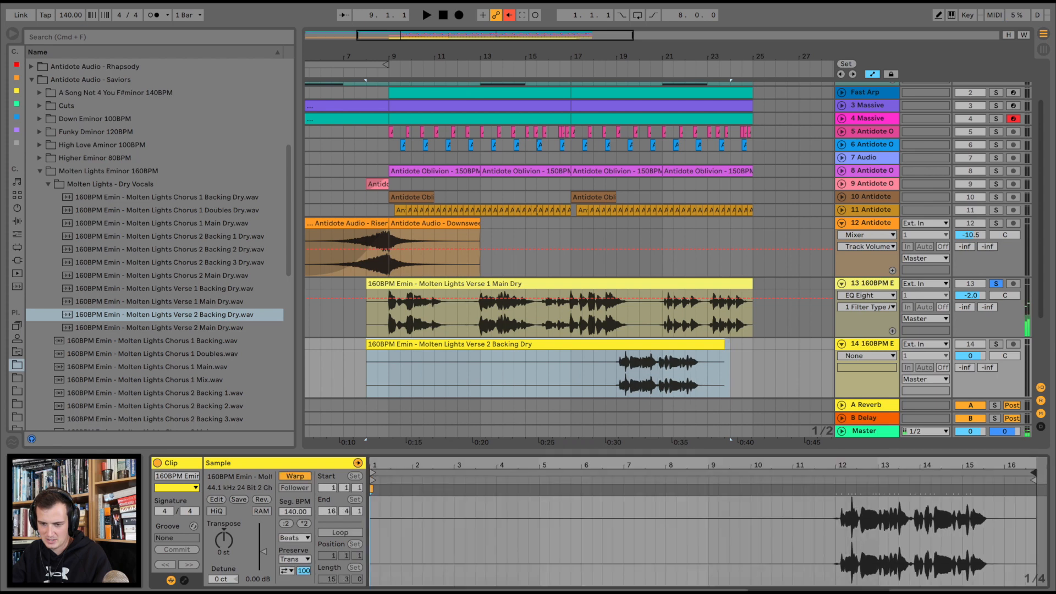
text(0)
key(Return)
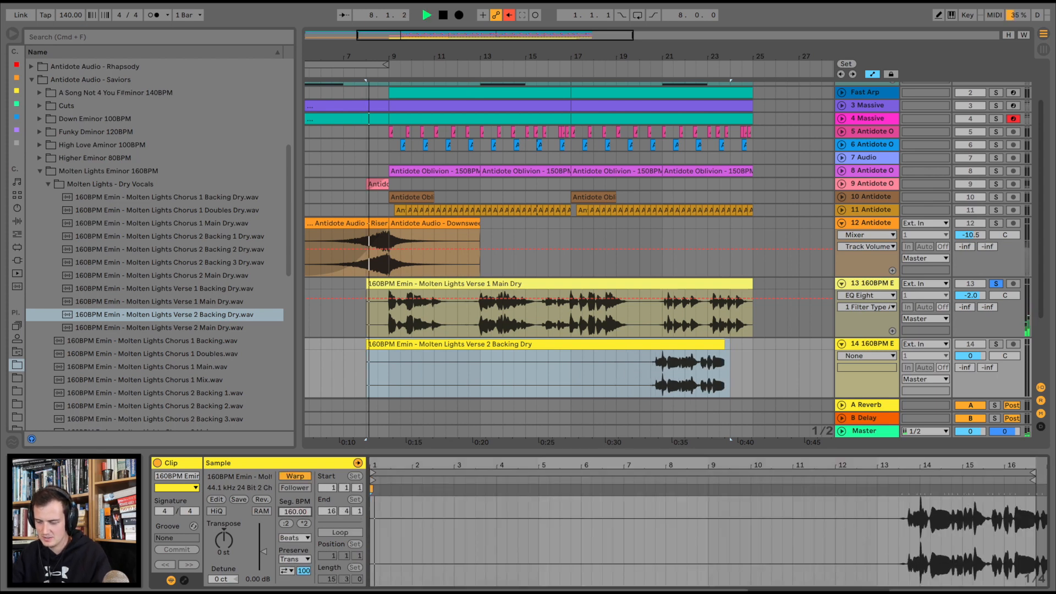
key(space)
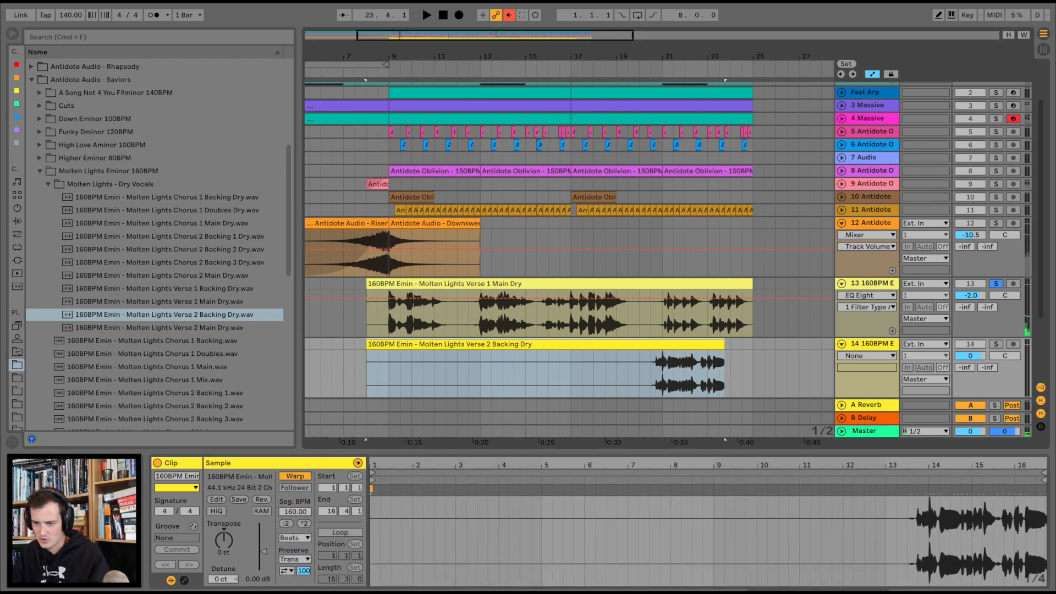
key(Delete)
Place the Verse 1 Backing Dry vocal on track 14 at bar 8, warp it at 160 BPM and unsolo track 13.
drag(164, 288, 367, 363)
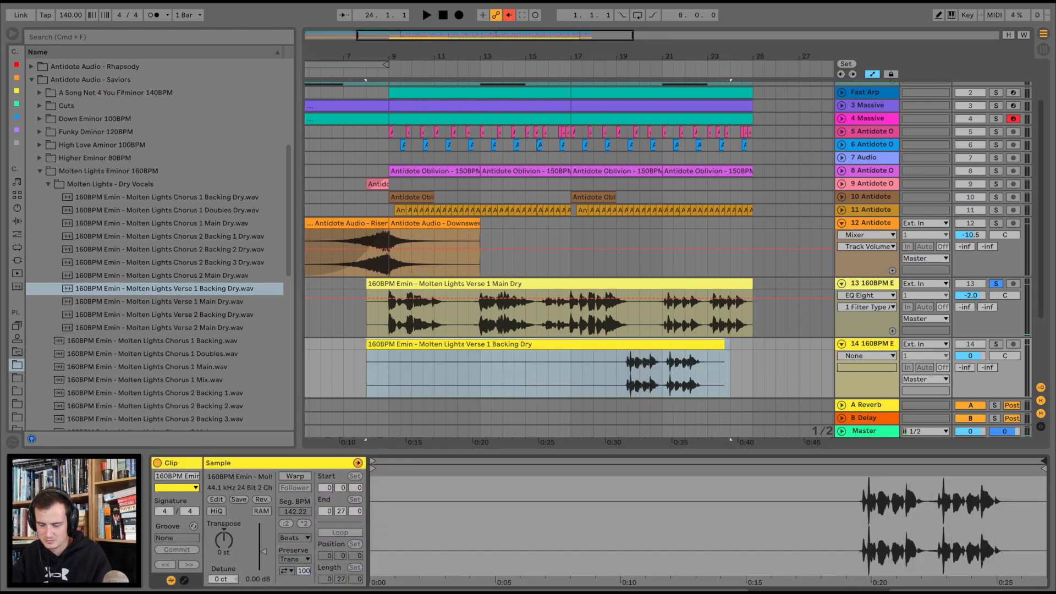
text(160)
key(Return)
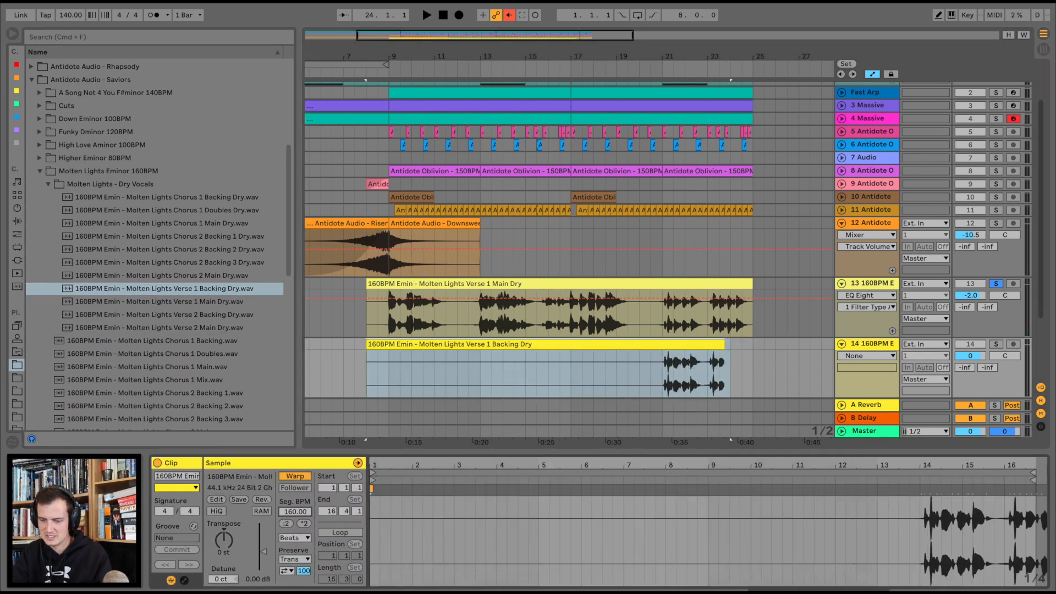
key(space)
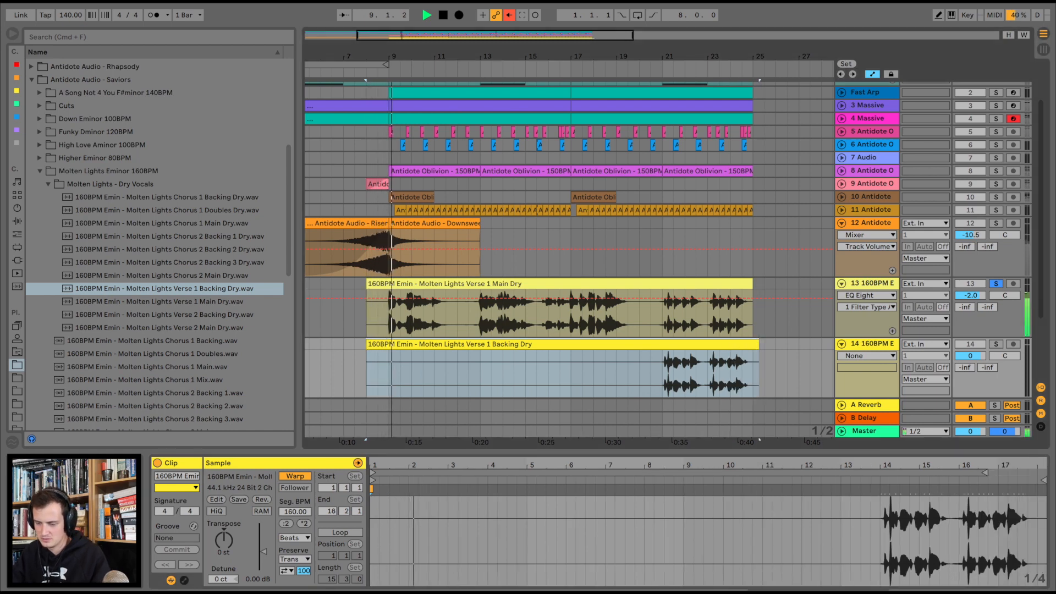
click(663, 375)
click(997, 284)
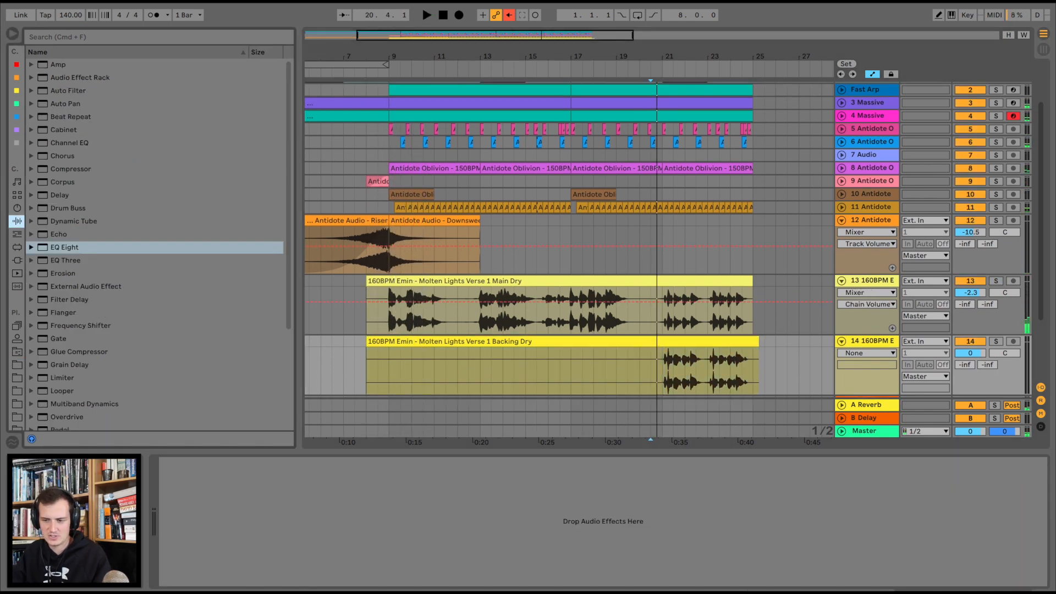
Select all the effects on main vocal track 13, and return to the backing vocal on track 14 near bar 21.
click(872, 281)
scroll(600, 521, left, 5)
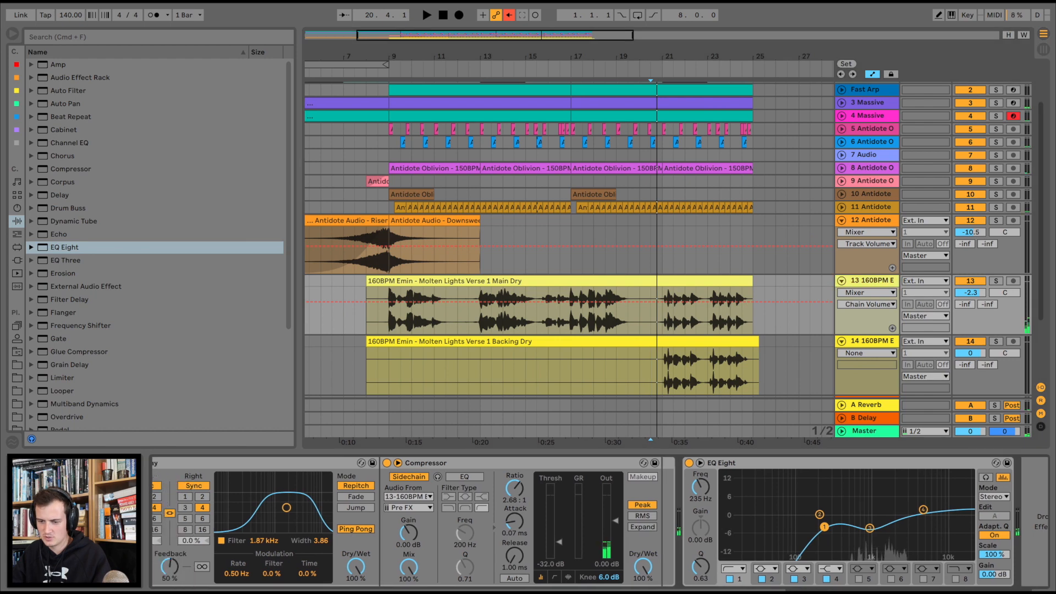
click(231, 463)
key(super+a)
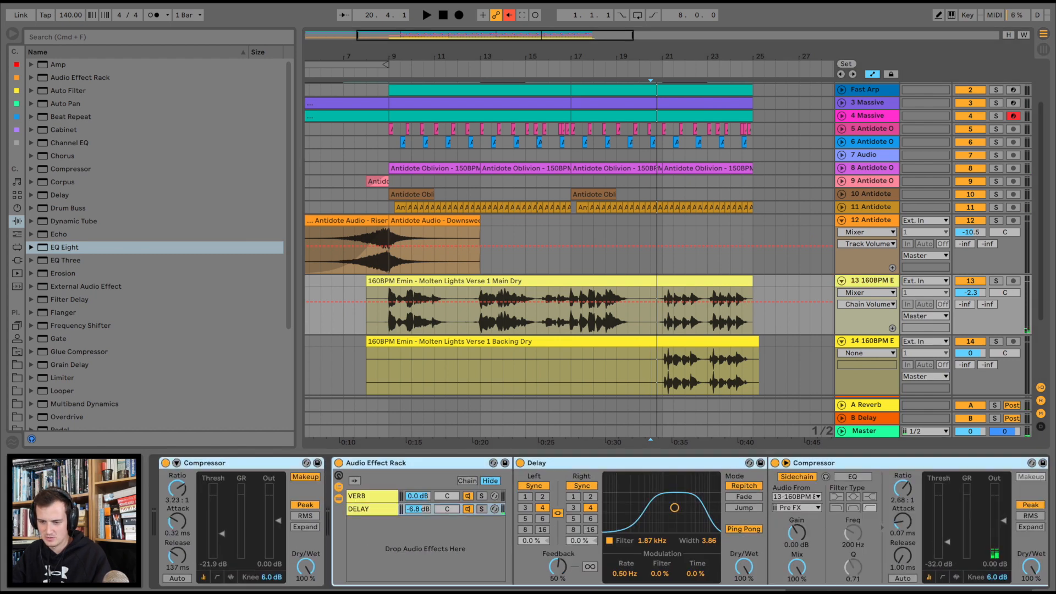
click(663, 371)
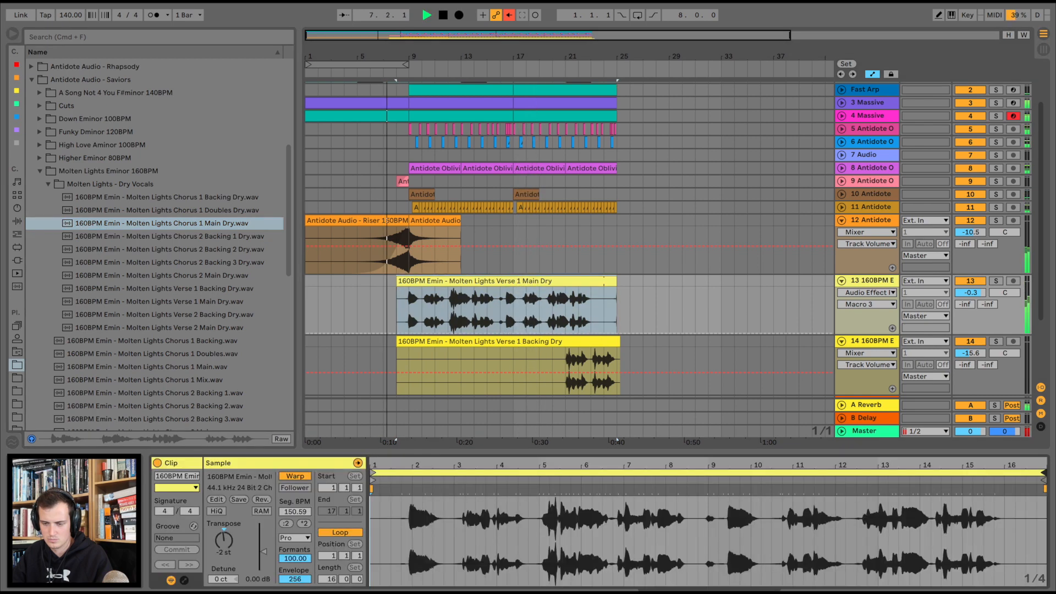
Set the track 13 vocal clip's segment tempo to 160 BPM and replace track 14's sample with Chorus 1 Doubles Dry.
text(160)
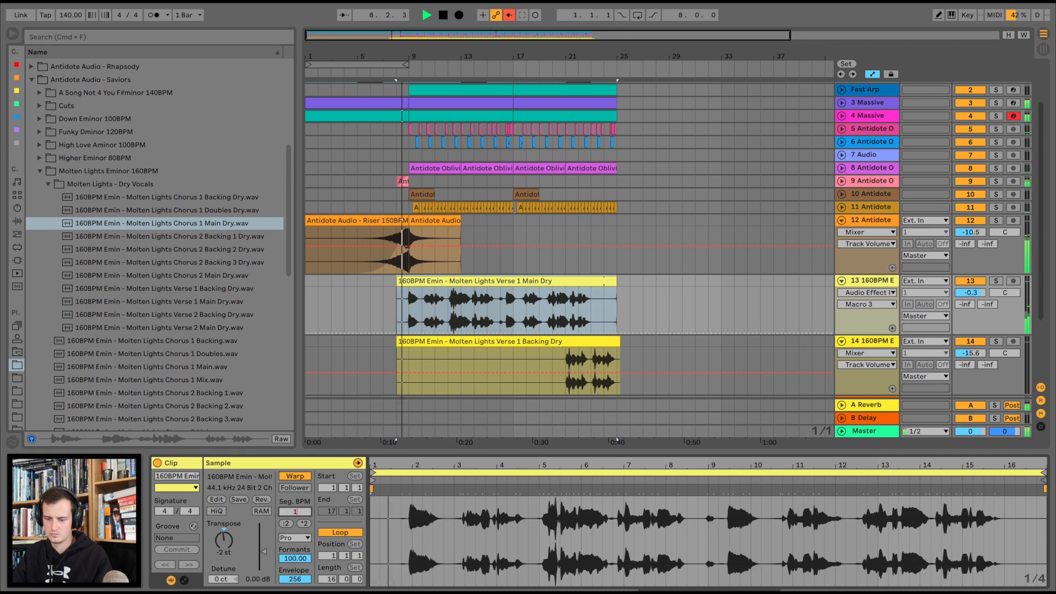
key(Return)
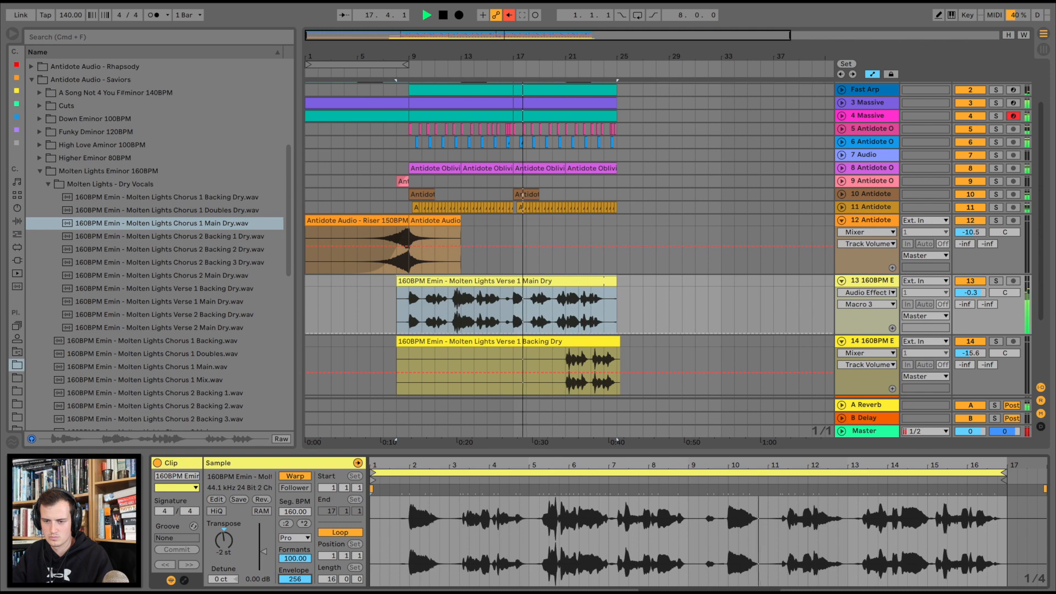
drag(166, 210, 398, 360)
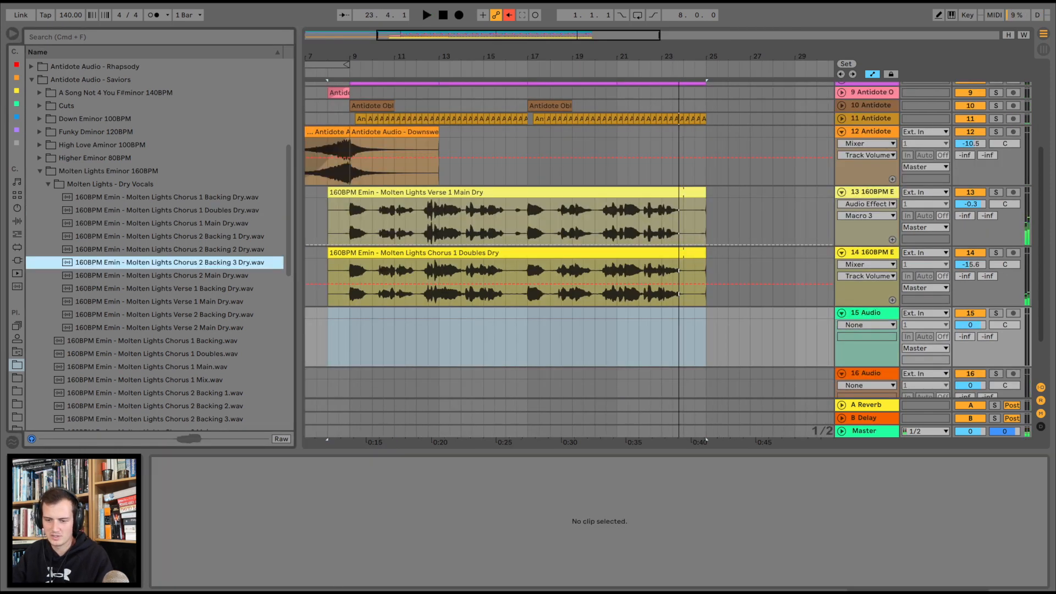
Add the Verse 1 Main Dry vocal to track 15 at bar 8, warp it at 160 BPM, and solo and play it.
drag(159, 301, 331, 338)
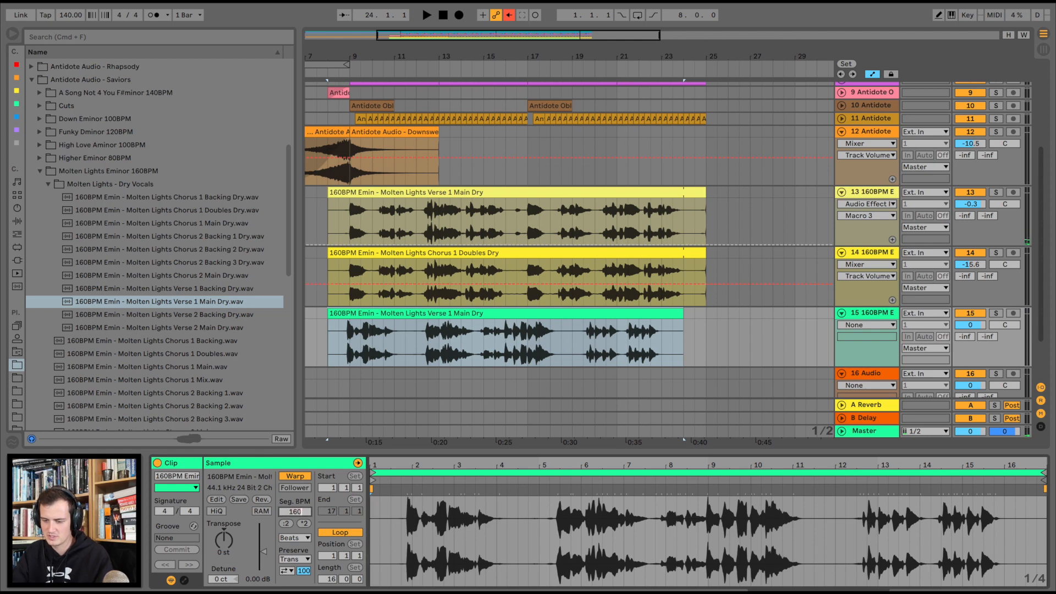
key(s)
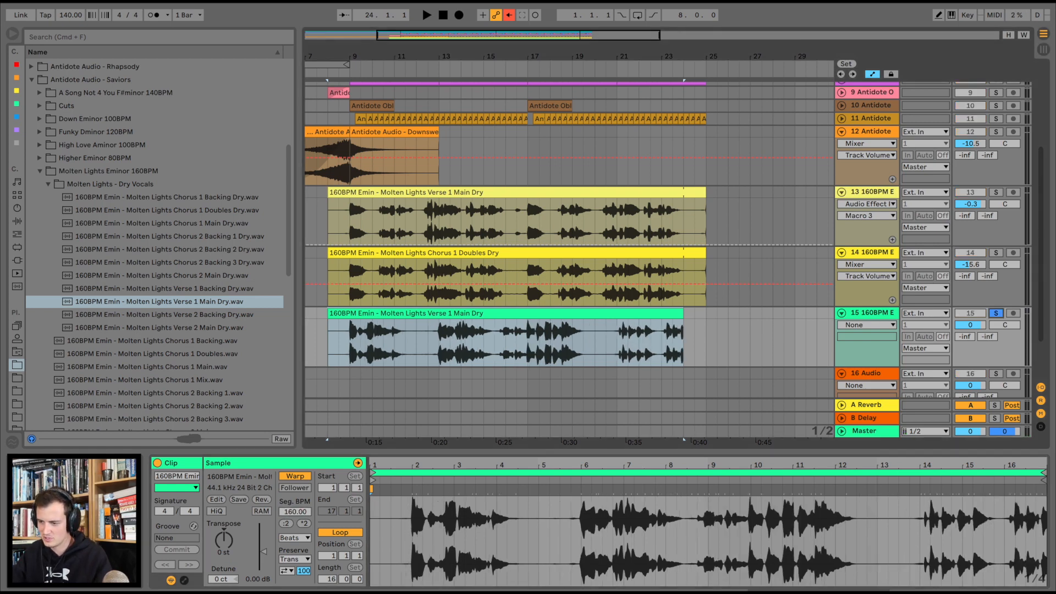
key(space)
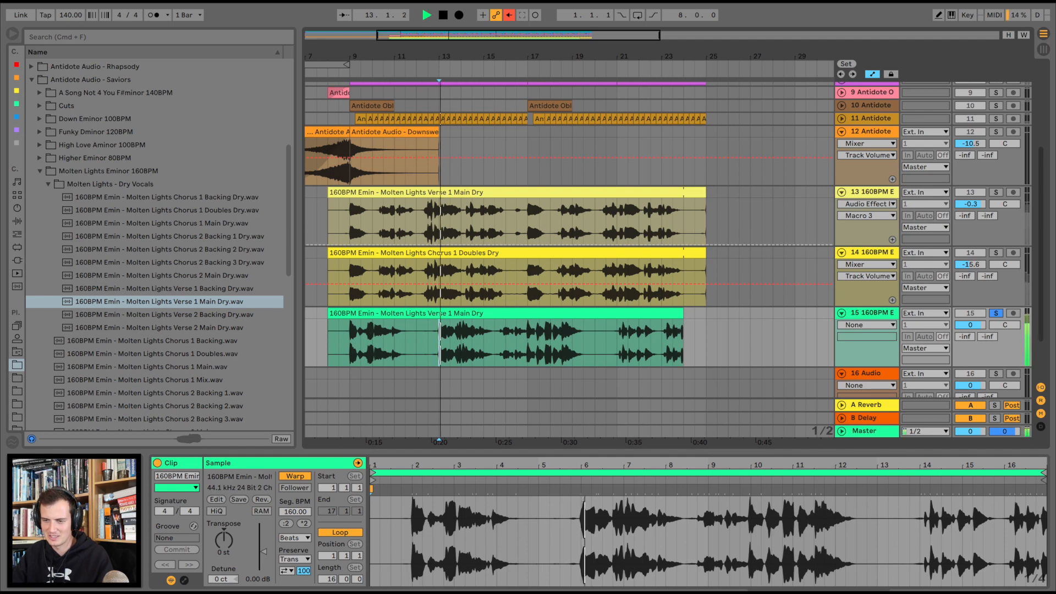
Audition the soloed verse vocal on track 15 from around bar 17.
scroll(449, 342, up, 3)
key(space)
click(599, 342)
key(space)
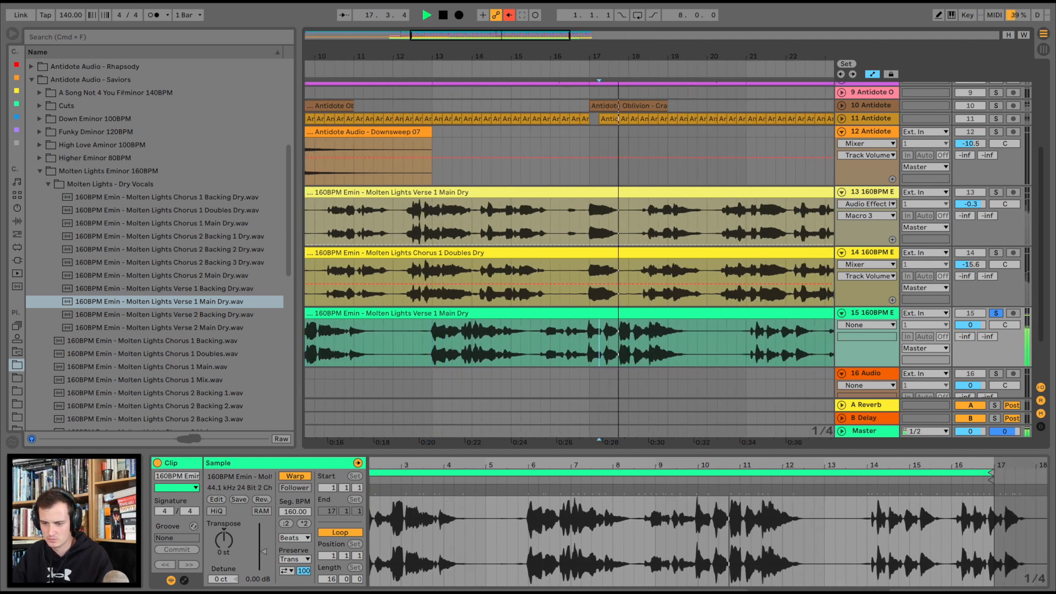
Transpose the Verse 1 Main Dry vocal on track 15 by -2 st and set its warp mode to Complex.
drag(224, 540, 224, 545)
click(295, 538)
click(295, 588)
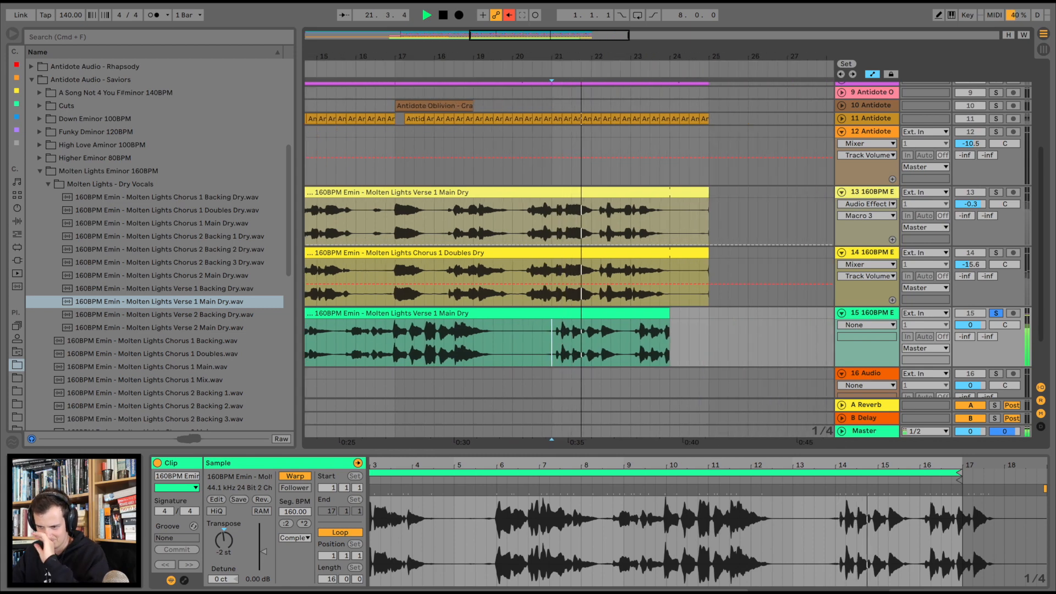
Extend the end of track 15's vocal clip to bar 25.4 and audition the clip from bar 16.
drag(670, 313, 739, 314)
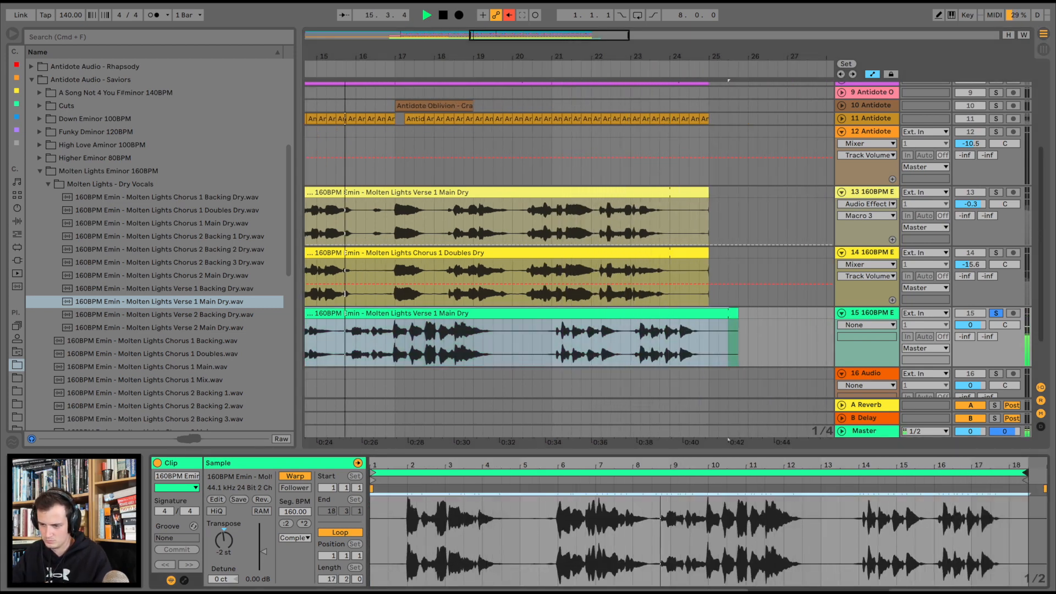
click(356, 343)
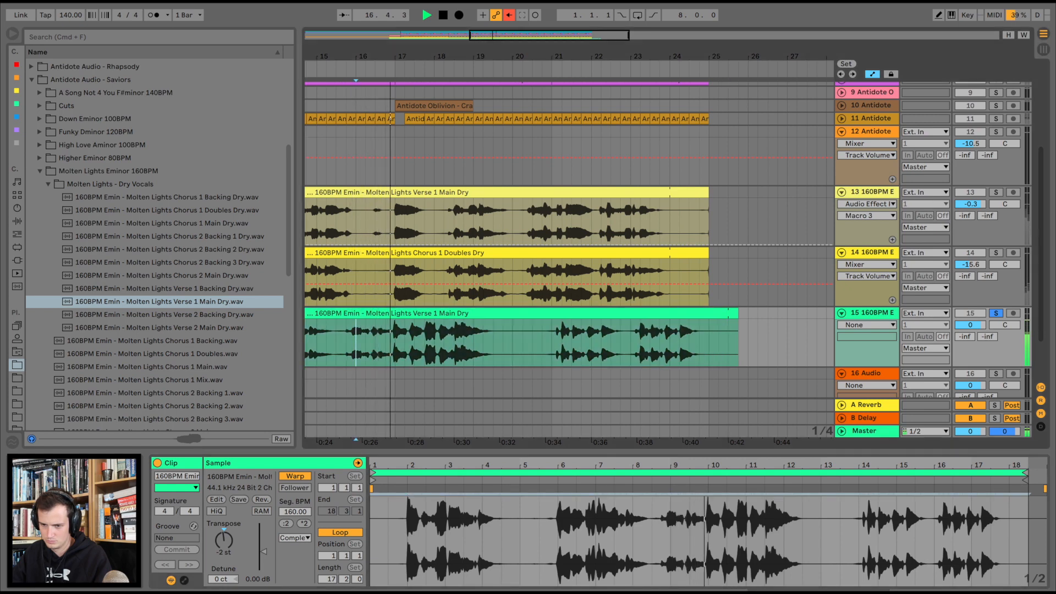
key(space)
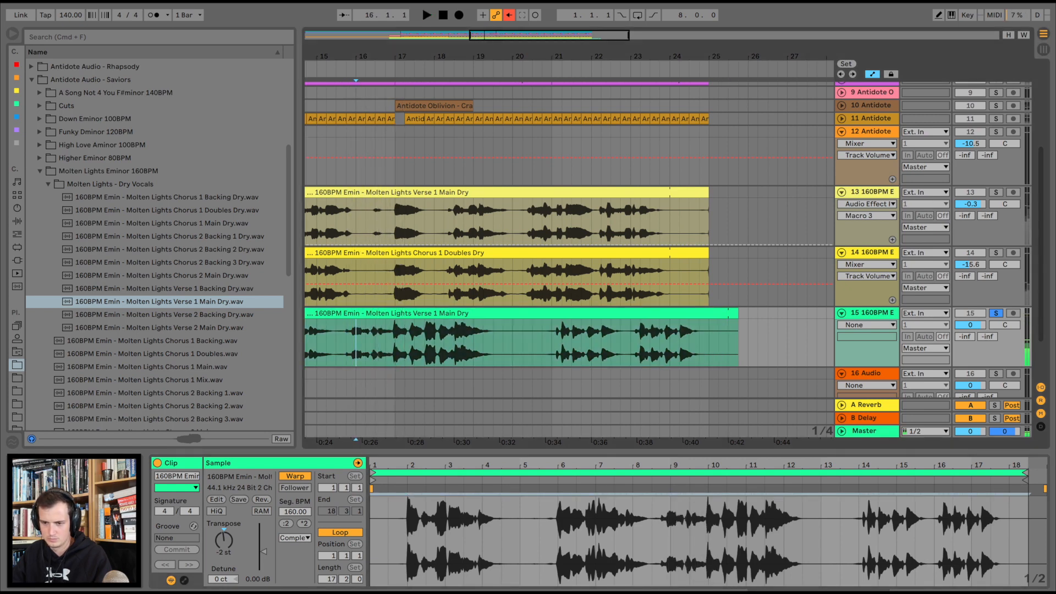
Cut out track 15's vocal between bars 16 and 17, delete what follows, and move the slice onto track 13 at bar 24.
key(super+e)
click(395, 342)
key(super+e)
click(424, 313)
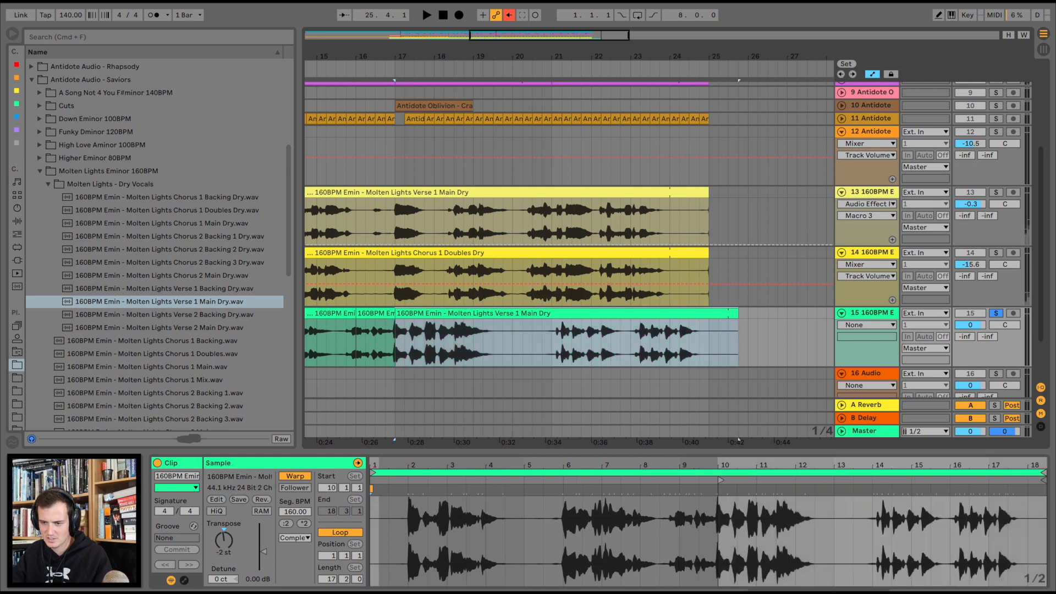
key(Delete)
drag(376, 314, 690, 193)
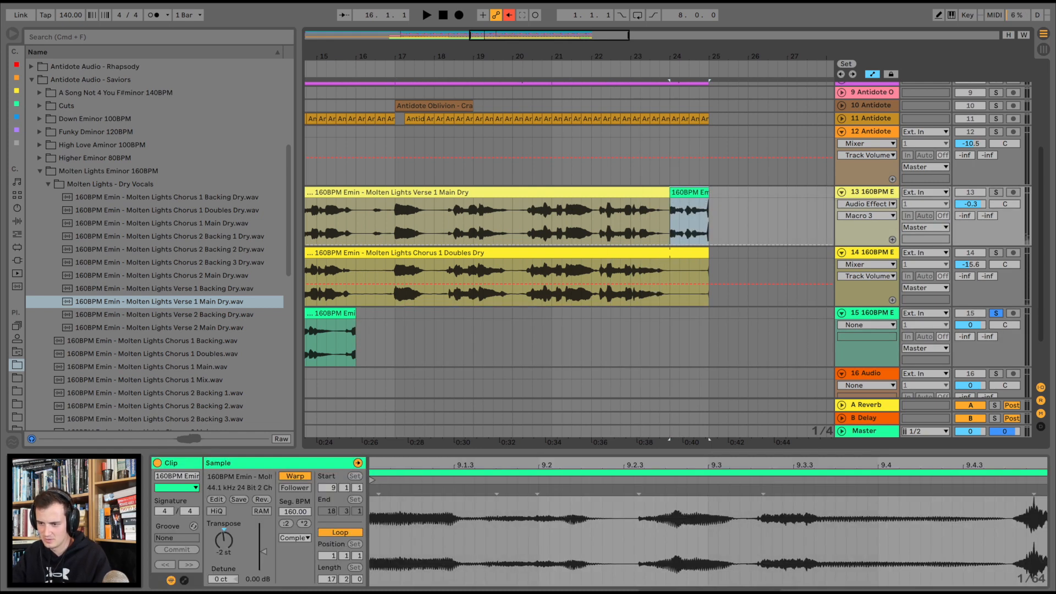
Extend the start of the vocal slice on track 13 to slightly before bar 24 and play from about bar 23.
click(644, 193)
drag(864, 542, 863, 525)
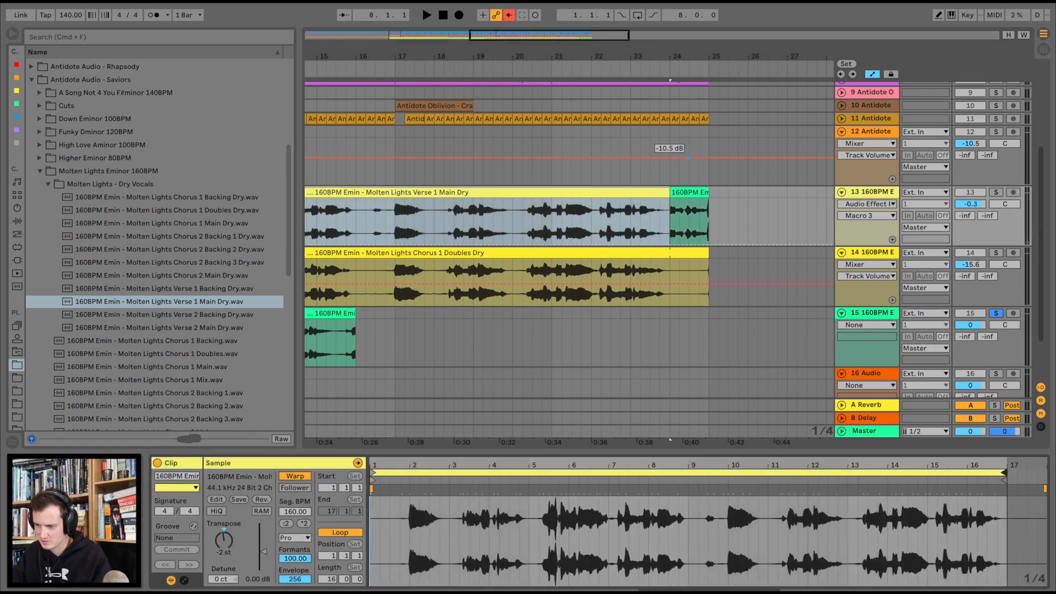
drag(670, 192, 663, 192)
click(640, 220)
key(space)
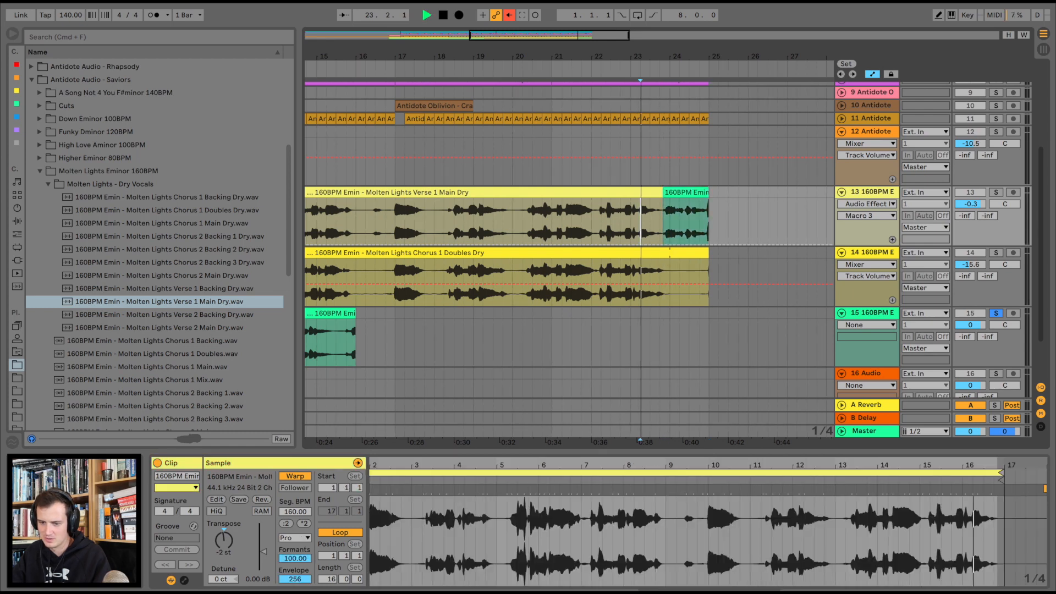
Set the warp mode of the vocal slice at the end of track 13 to Complex Pro and play it with the full mix.
click(647, 193)
click(687, 220)
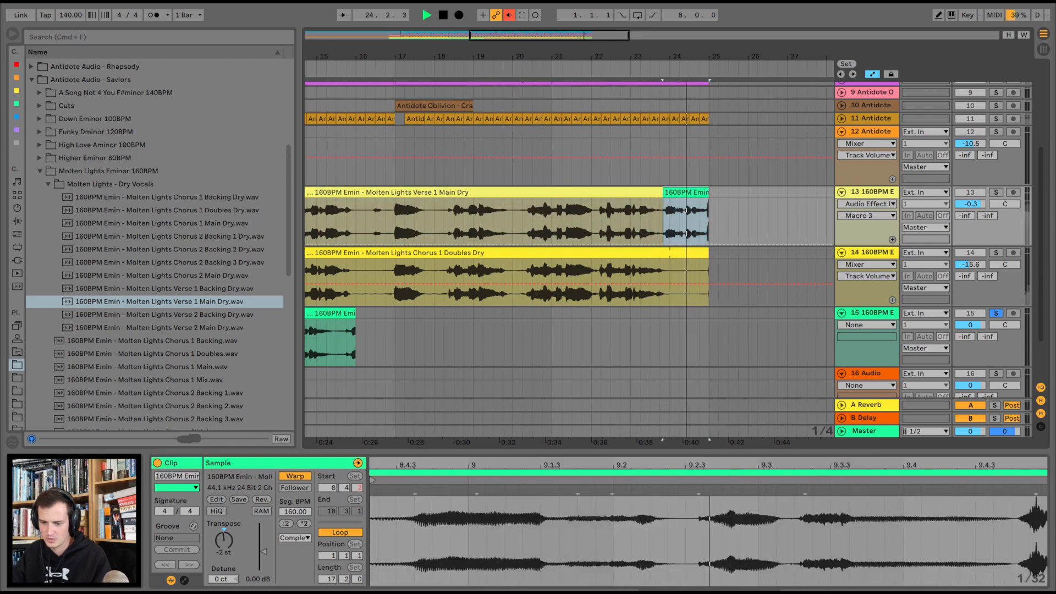
click(295, 537)
click(296, 593)
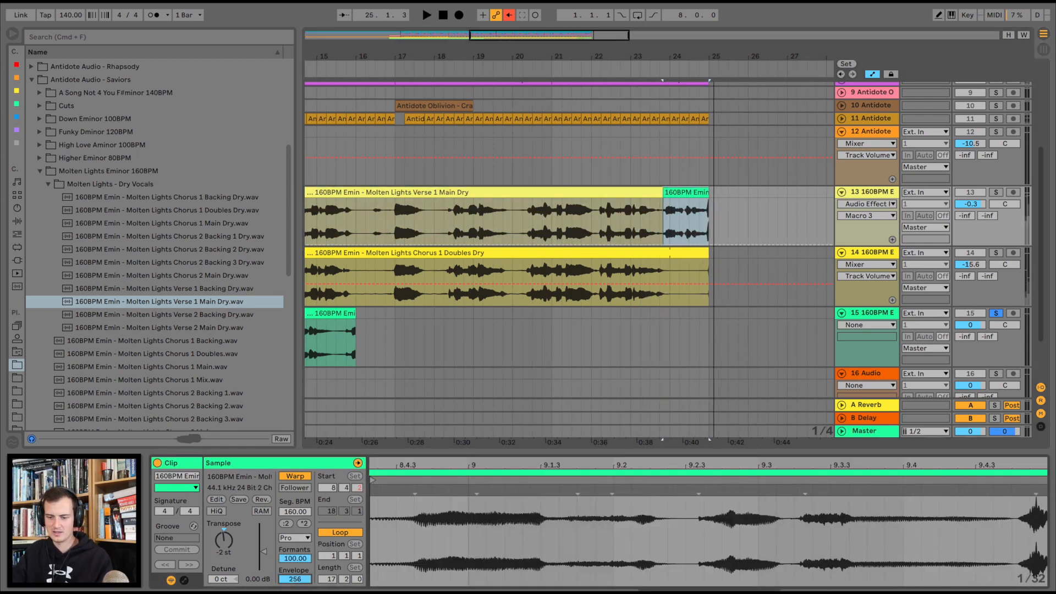
key(space)
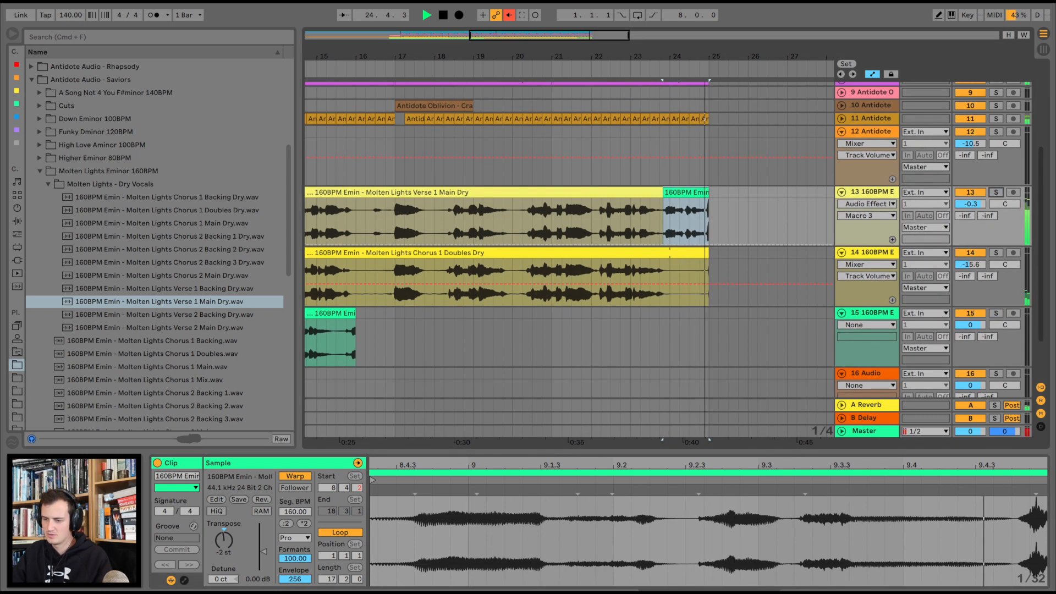
Trim the end of the vocal slice on track 13 to just before bar 25 and replay the section from bar 23.
click(640, 221)
click(686, 193)
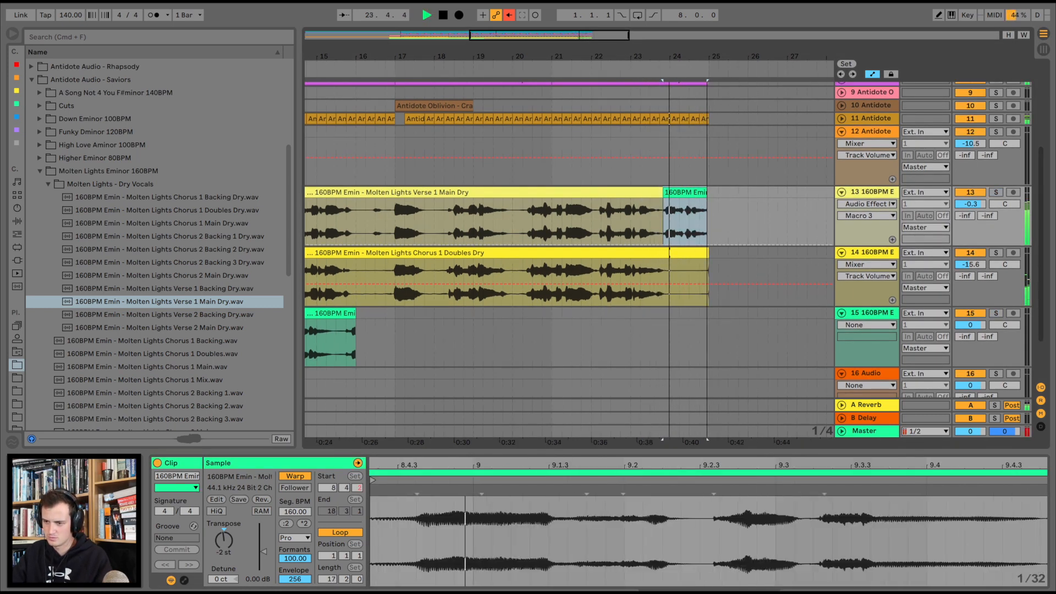
drag(708, 192, 707, 192)
scroll(707, 198, left, 1)
key(space)
key(space)
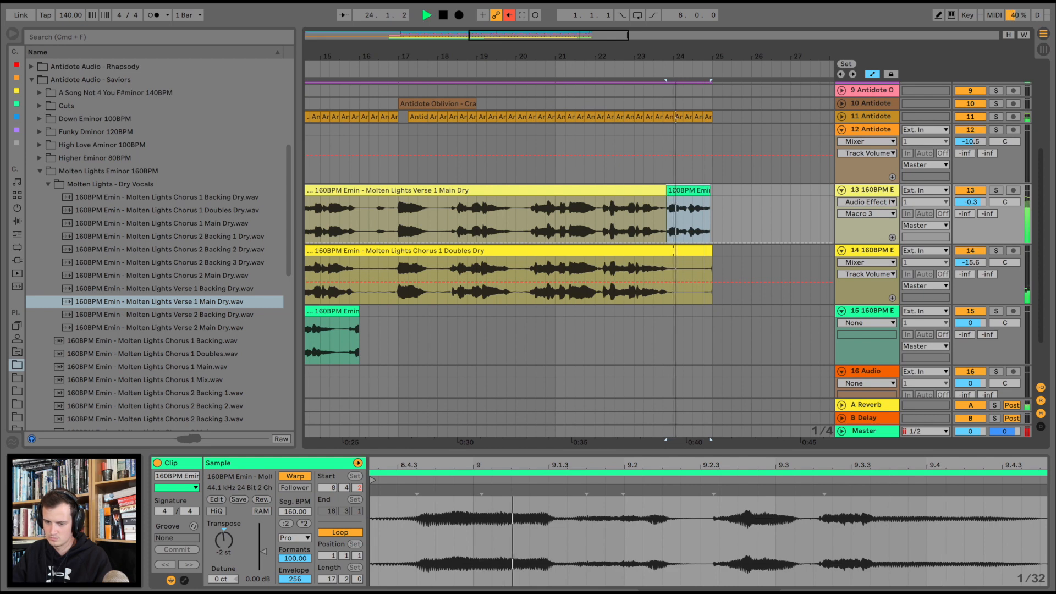
Transpose the vocal slice on track 13 down to -14 st, auditioning it after each pitch change.
drag(224, 541, 224, 556)
key(space)
key(space)
key(space)
key(Down)
key(space)
key(space)
key(Down)
key(space)
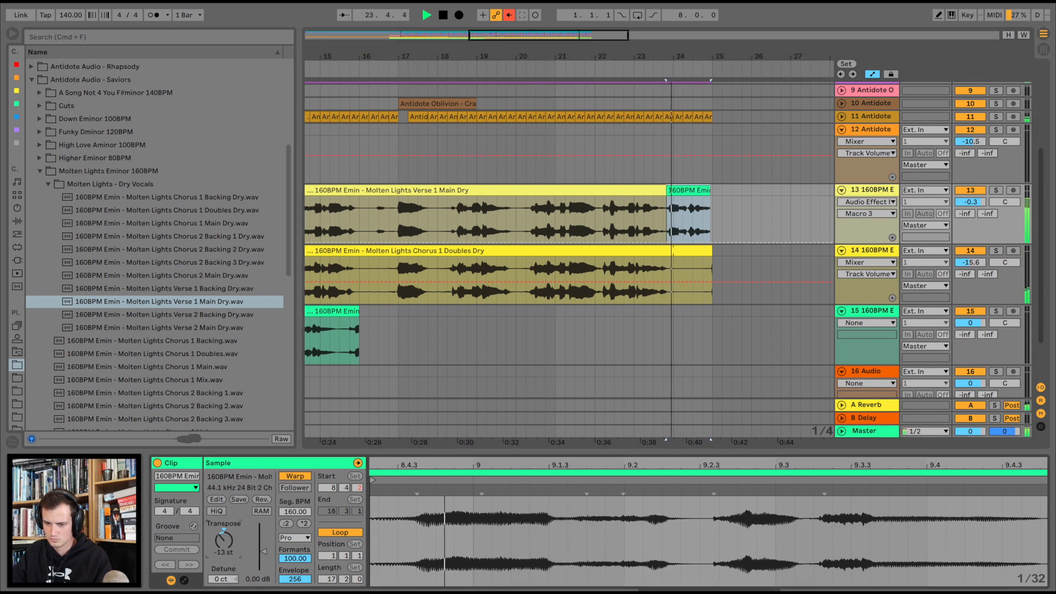
key(space)
key(Down)
key(space)
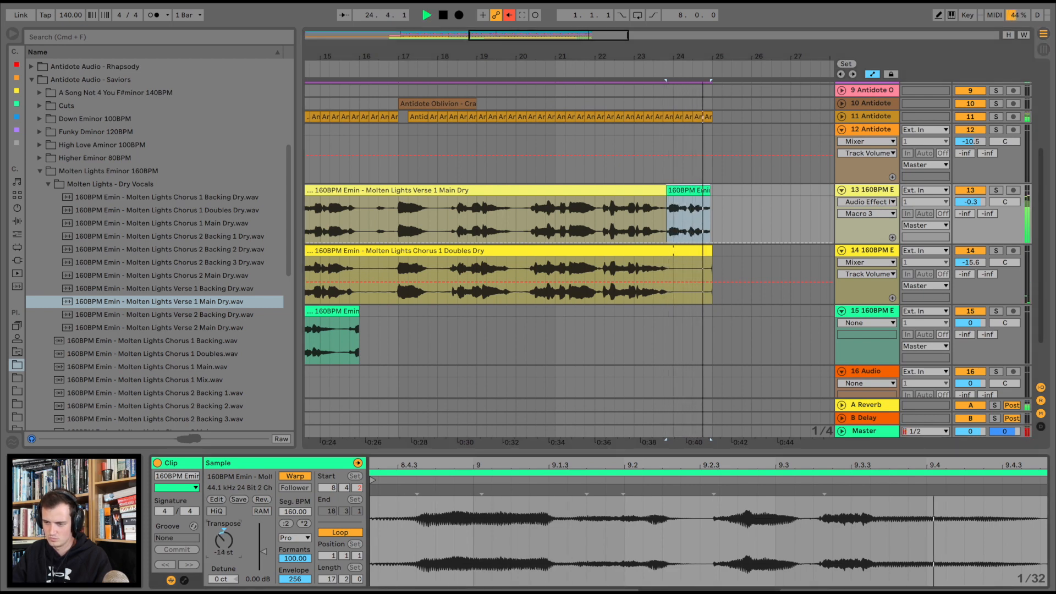
On the vocal slice copied to track 14, set Formants to 0.00 and Transpose to 10 st while auditioning it.
drag(296, 559, 296, 586)
key(space)
key(space)
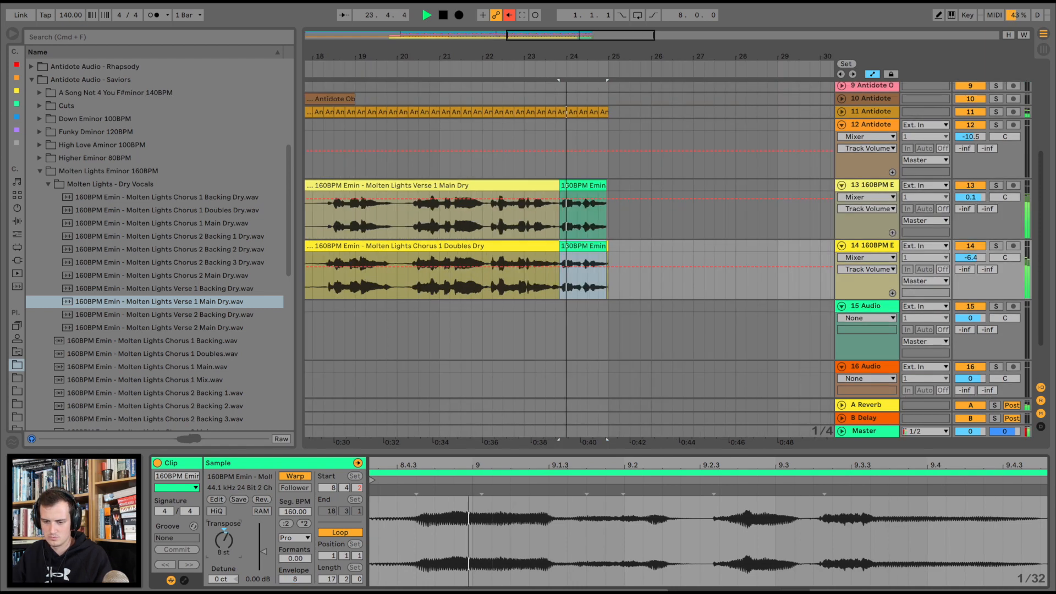
key(Up)
key(Up)
key(space)
key(space)
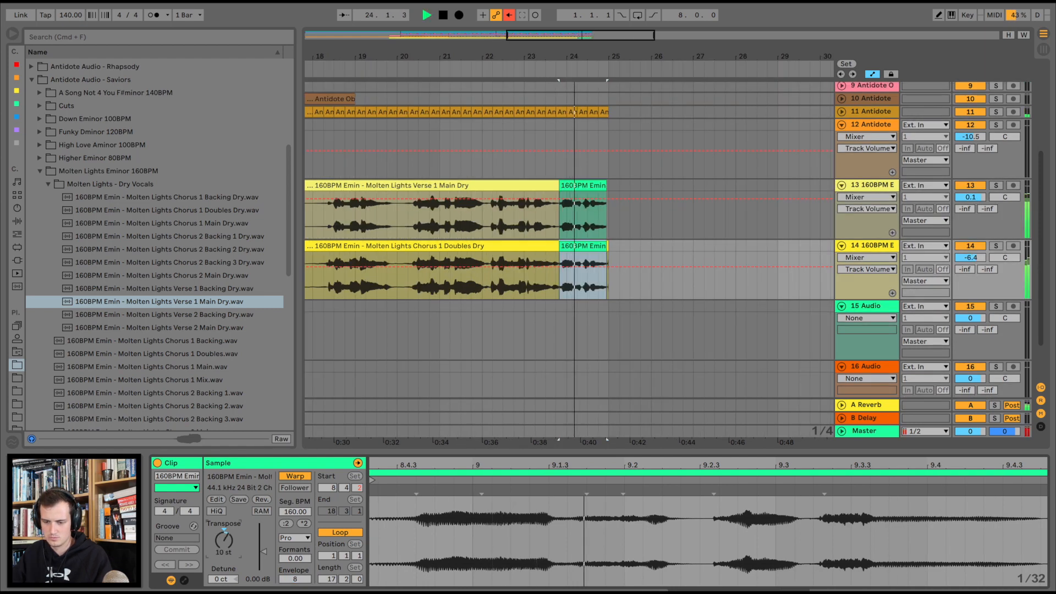
Set the track 14 slice's Formants to 100.00 and its Envelope to 256, and replay it.
drag(295, 559, 295, 530)
key(space)
key(space)
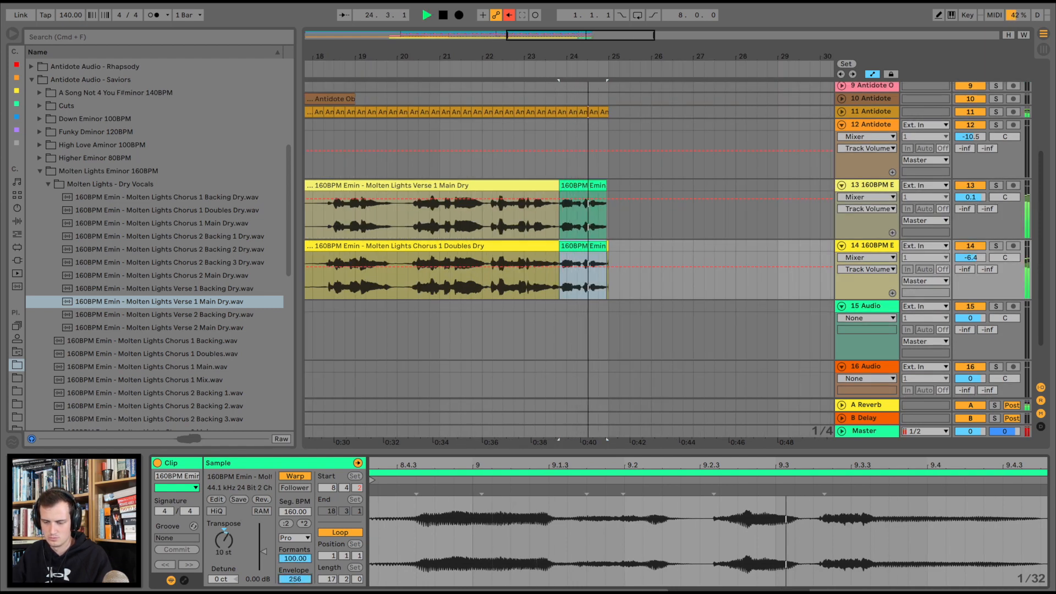
drag(296, 579, 295, 523)
key(space)
Delete the leftover sliver of the Chorus 1 Doubles clip after the slice on track 14 near bar 25.
click(608, 246)
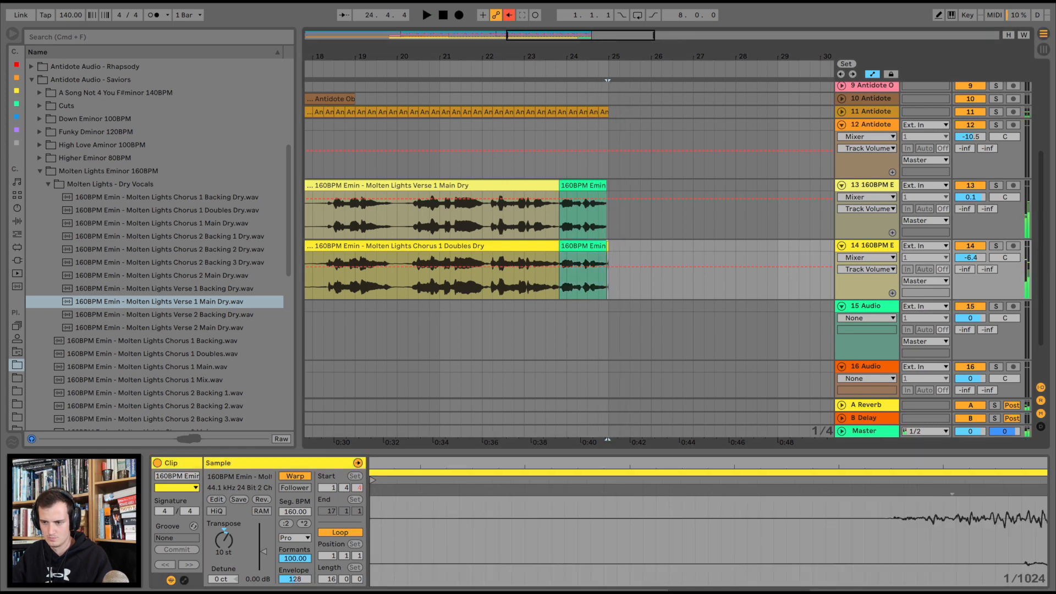
key(Delete)
key(minus)
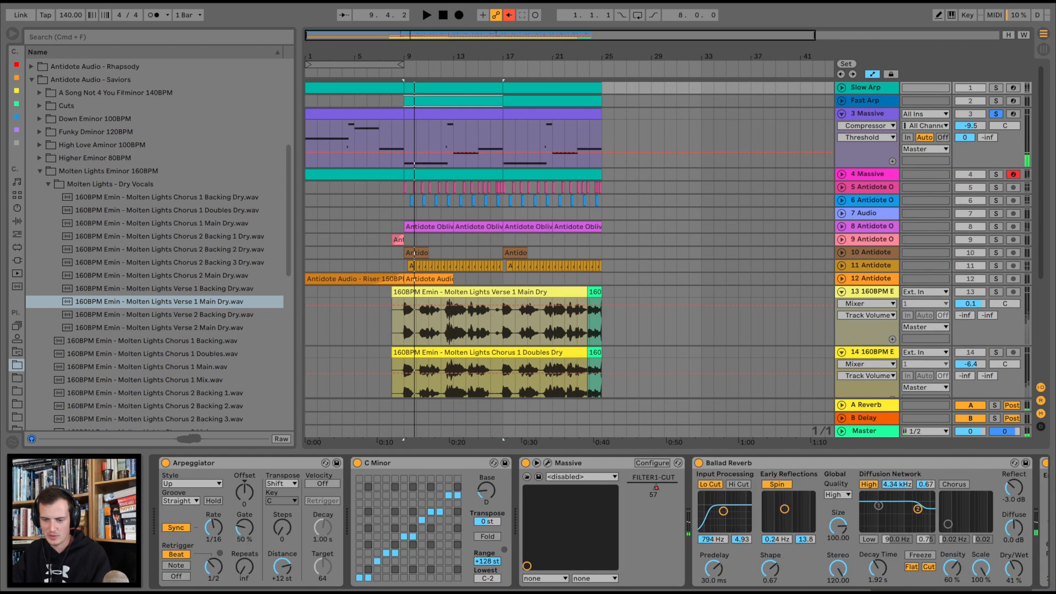
Copy the Arpeggiator from the Slow Arp track to the Massive synth on track 3, after its C Minor scale device.
click(220, 463)
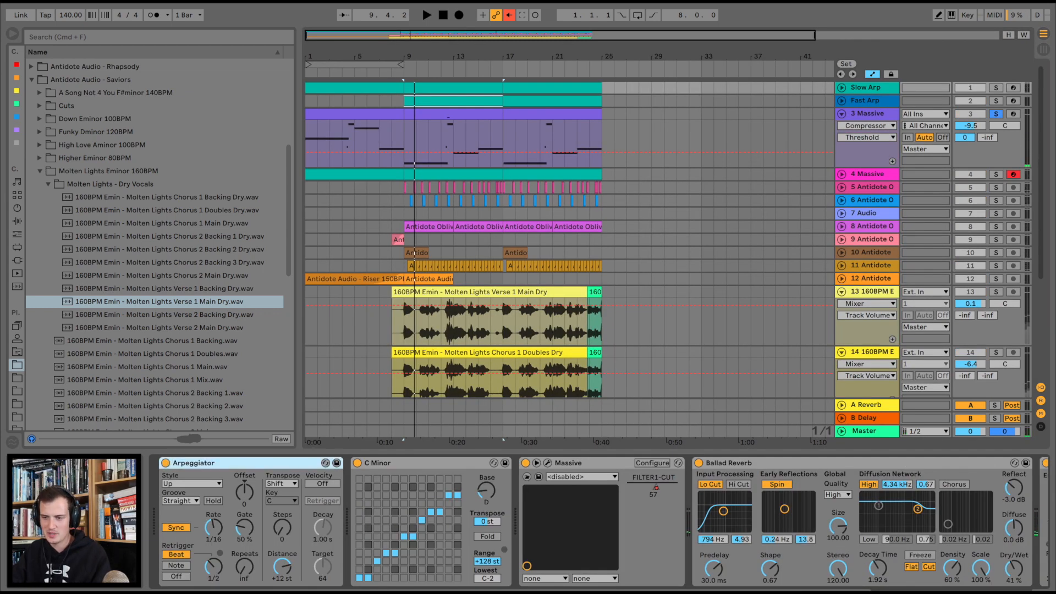
click(868, 114)
scroll(600, 522, left, 5)
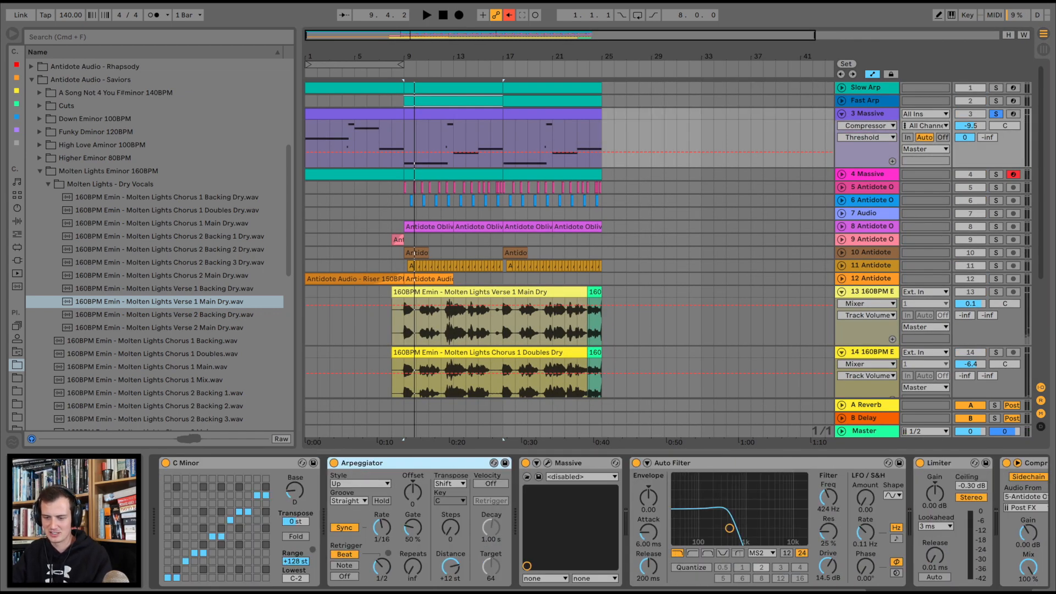
Set track 3's Arpeggiator rate to 1/8 and its gate to 70%, and unsolo the track.
click(382, 530)
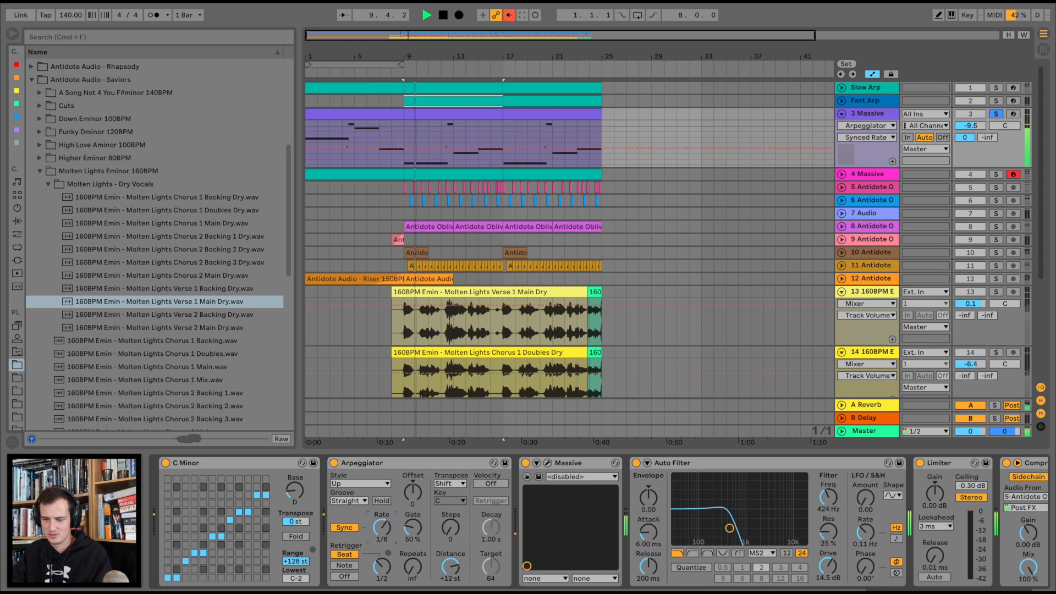
drag(413, 528, 413, 517)
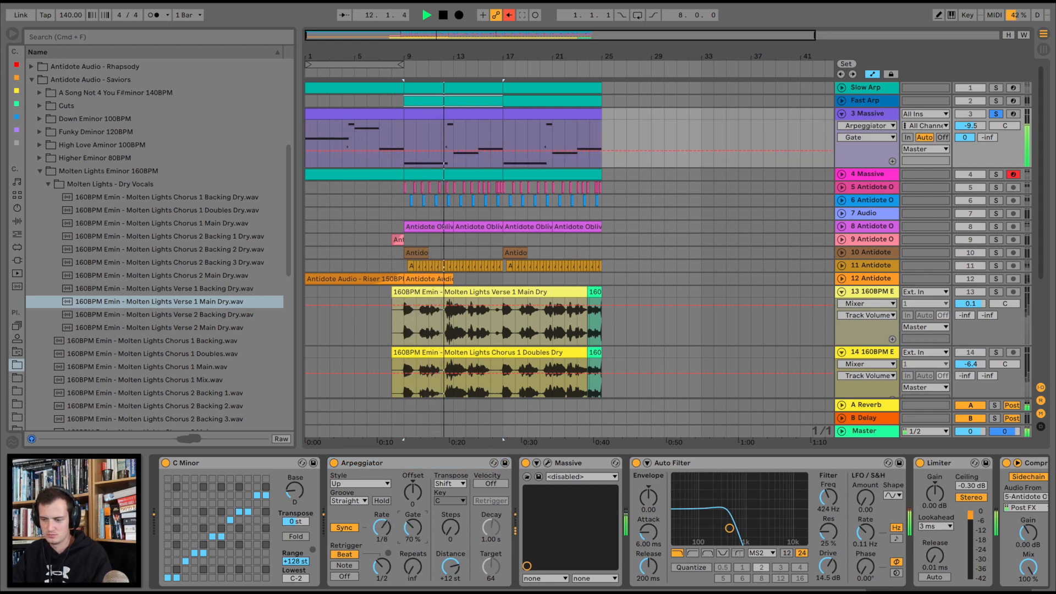
click(996, 114)
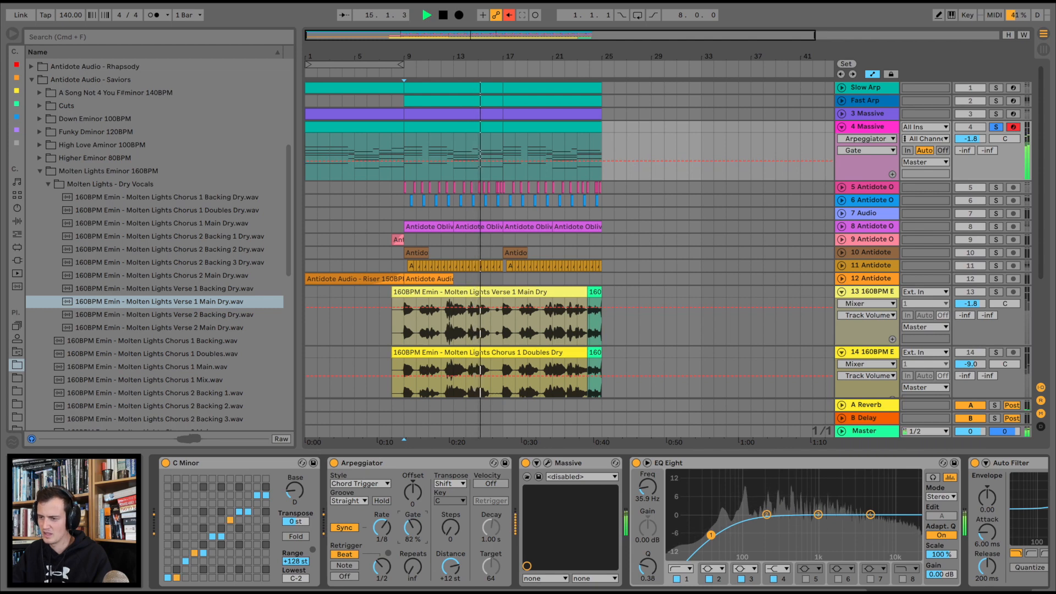
Lengthen the first chord's notes, D2 to D4, in track 4's MIDI clip up to bar 3 and play it back.
key(space)
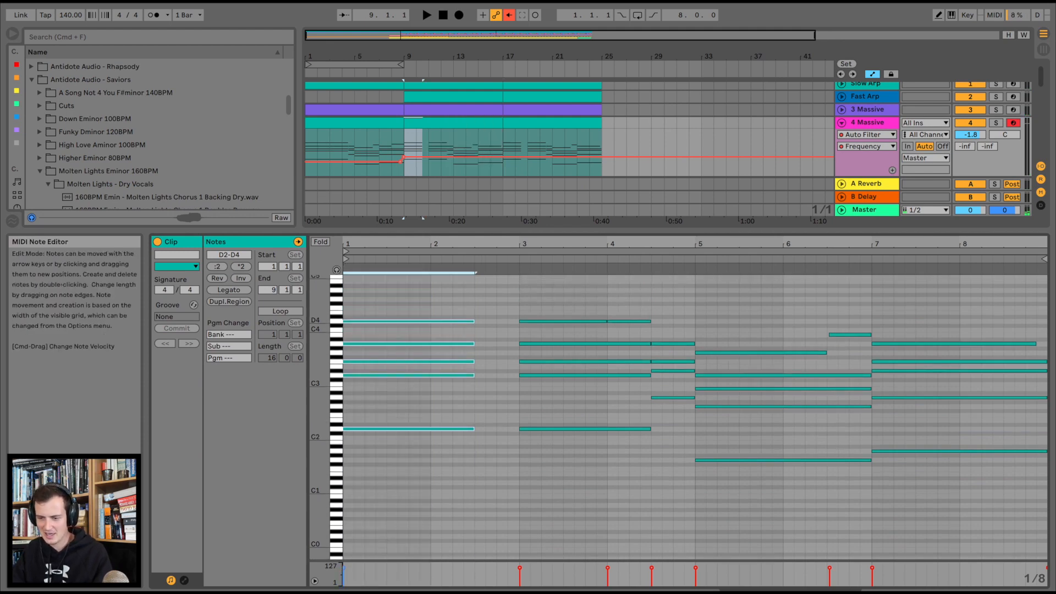
drag(474, 321, 519, 321)
key(space)
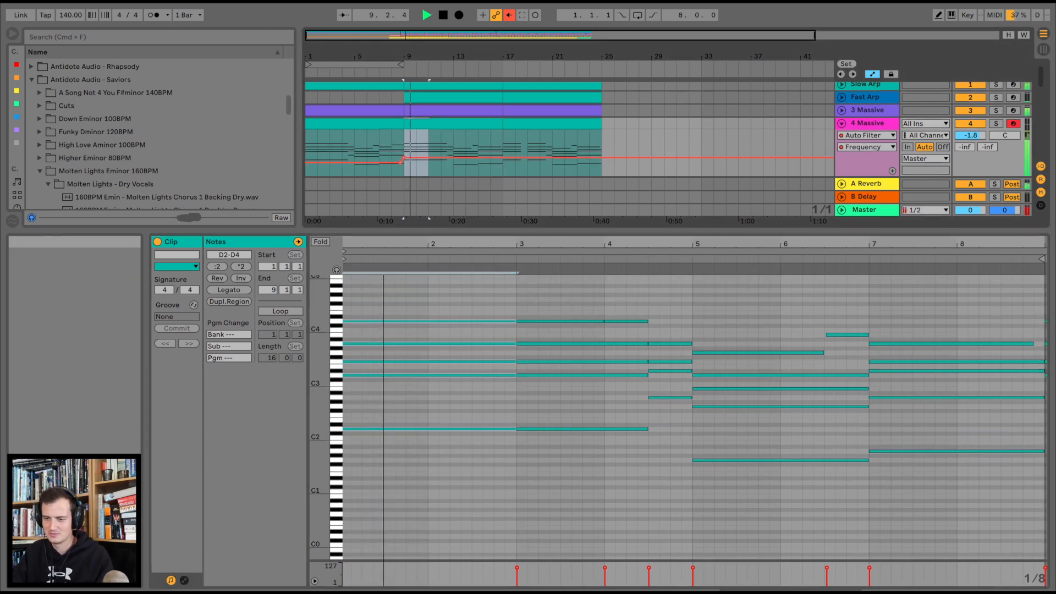
Shrink the note editor, stop playback, and fold tracks 4 and 5 in the arrangement.
drag(551, 231, 551, 452)
click(842, 123)
scroll(864, 165, down, 5)
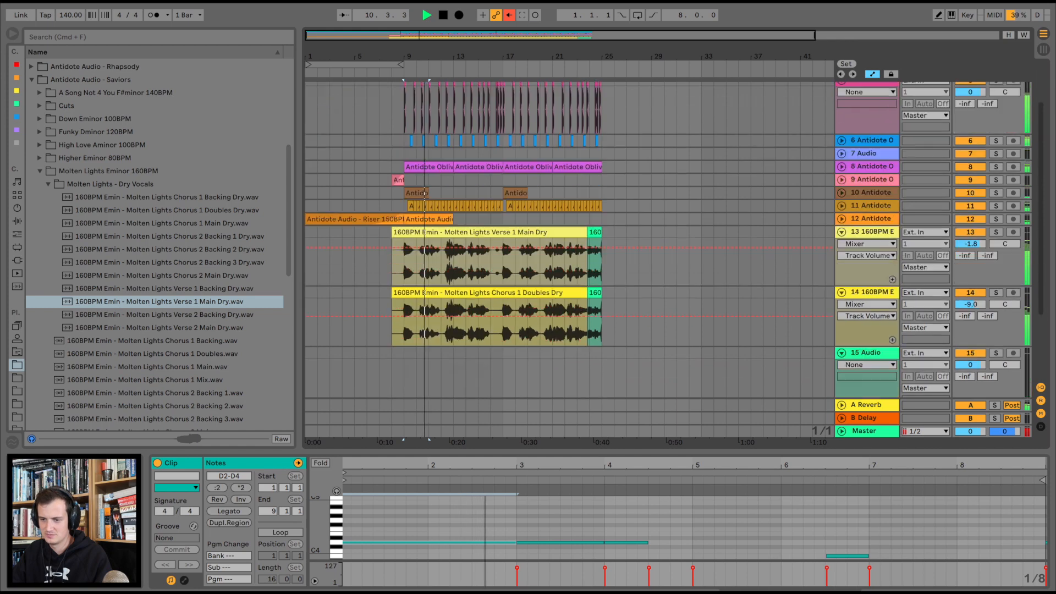
scroll(864, 165, up, 2)
key(space)
double_click(869, 161)
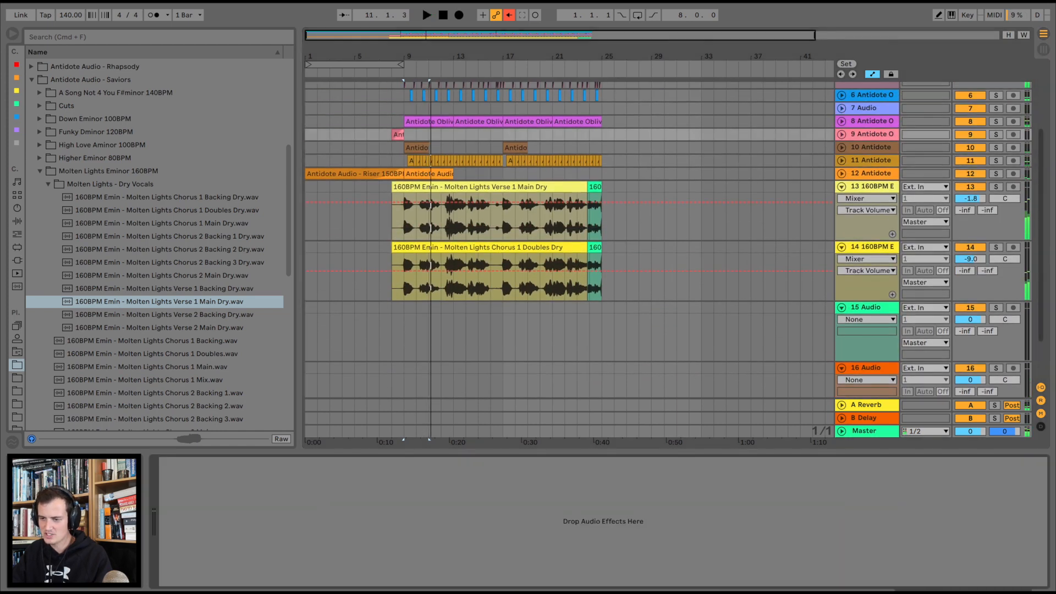
scroll(674, 239, up, 3)
scroll(674, 239, up, 3)
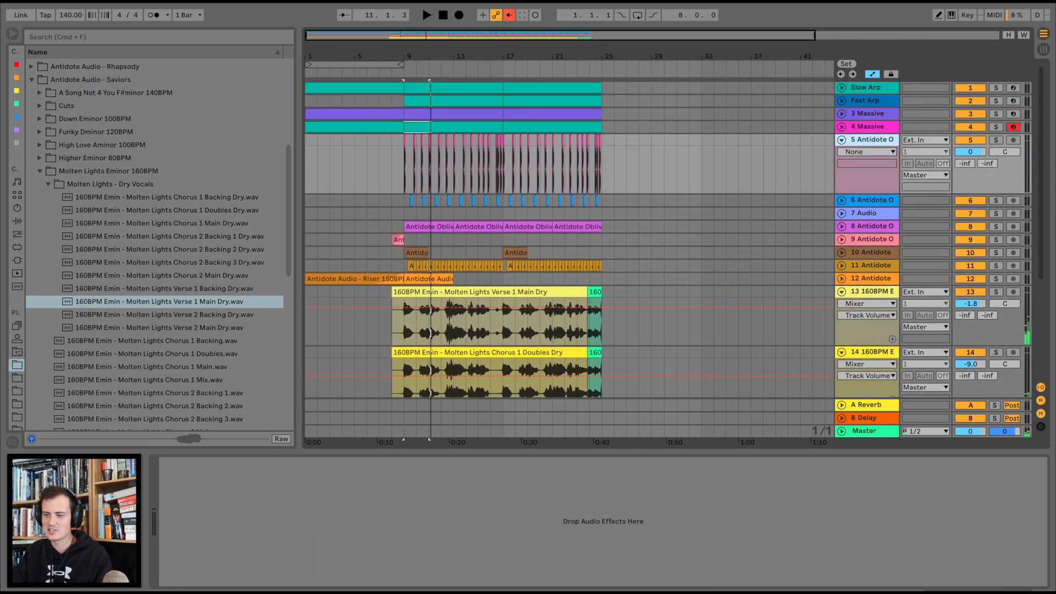
click(842, 140)
Copy the two sidechained Compressors from the Massive synth on track 4 to the main vocal on track 13.
click(867, 126)
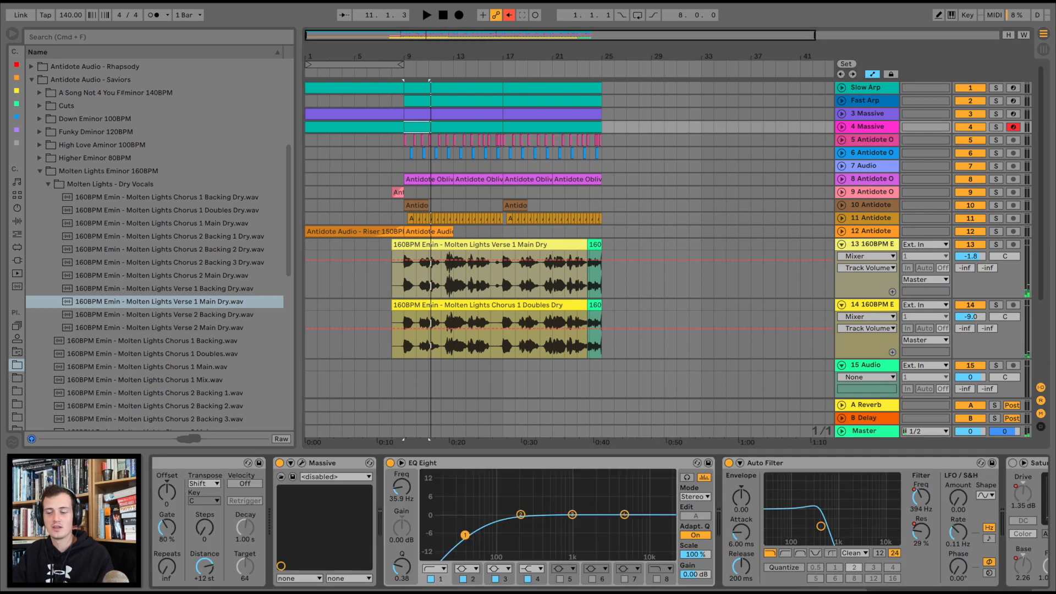
scroll(599, 522, right, 10)
scroll(600, 523, right, 4)
click(529, 463)
shift+click(814, 463)
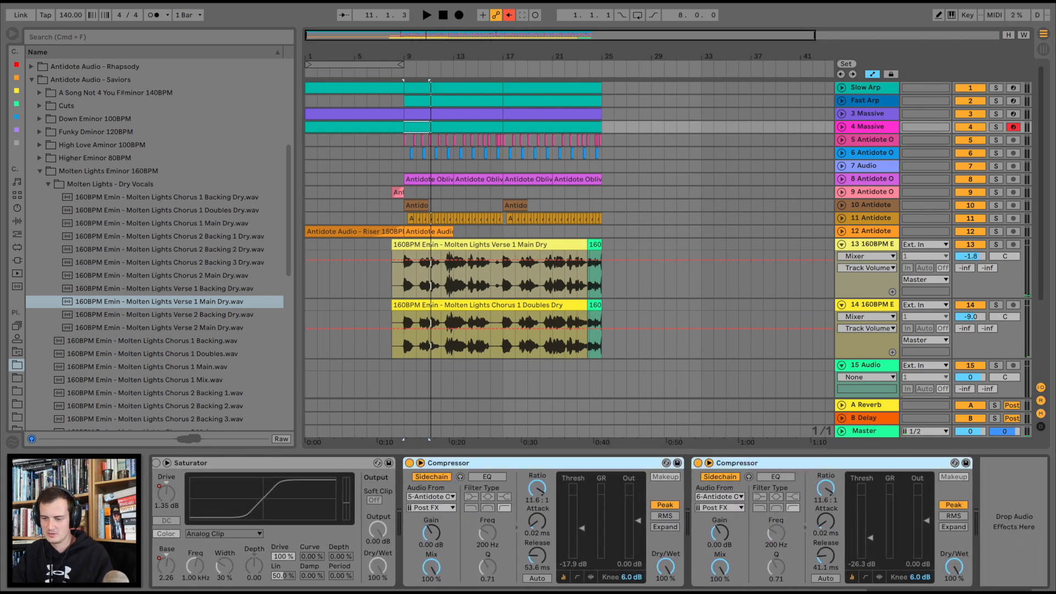
click(868, 244)
key(super+v)
Raise the thresholds of the two added sidechain Compressors on vocal track 13 and play the arrangement.
click(495, 244)
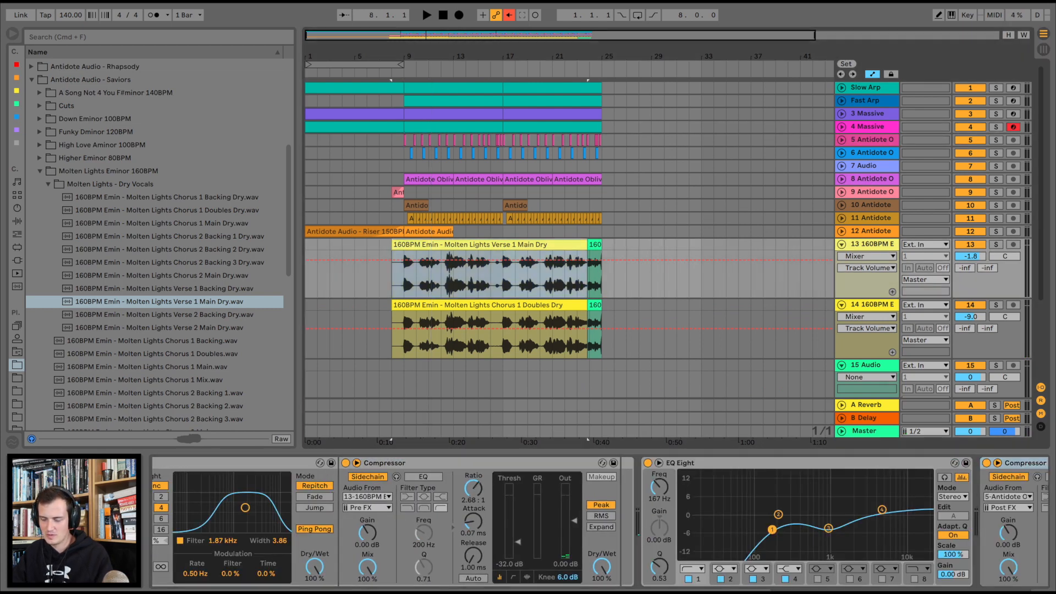
scroll(599, 522, right, 10)
mouse_move(582, 528)
mouse_down()
mouse_move(582, 513)
mouse_move(538, 510)
mouse_move(582, 516)
mouse_up()
key(space)
drag(871, 538, 826, 509)
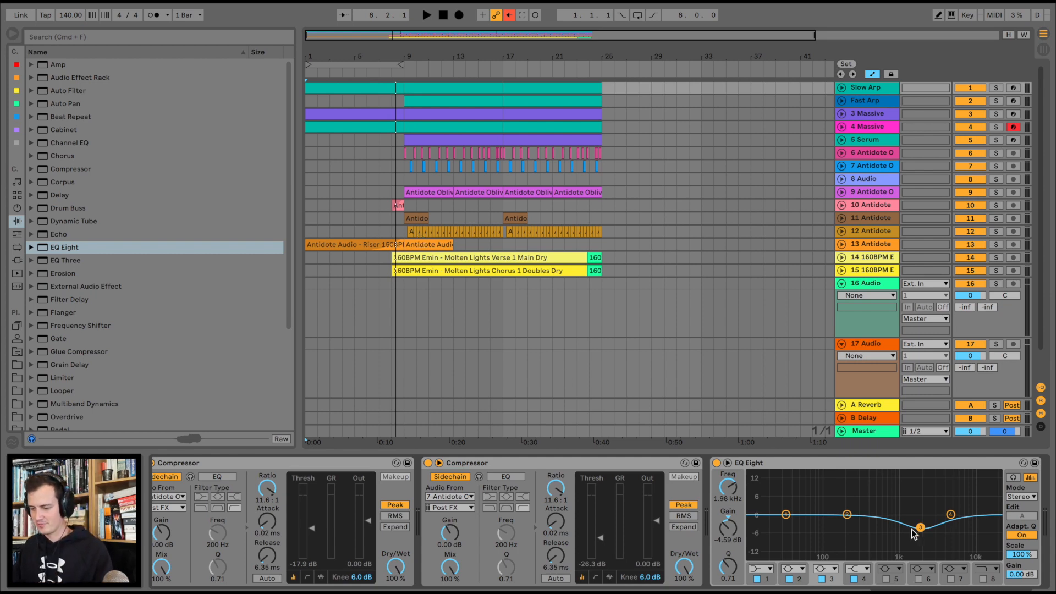
key(space)
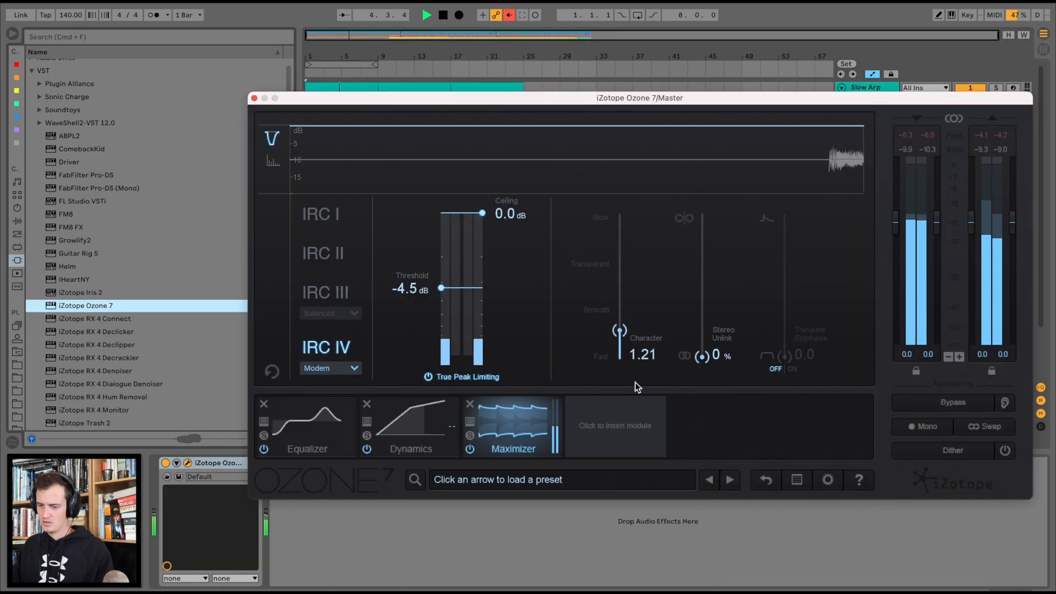
Set the Ozone 7 Maximizer's Character to 0.00 and its Threshold to -5.0 dB on the master, and close the plugin window.
drag(635, 381, 636, 385)
drag(458, 285, 457, 268)
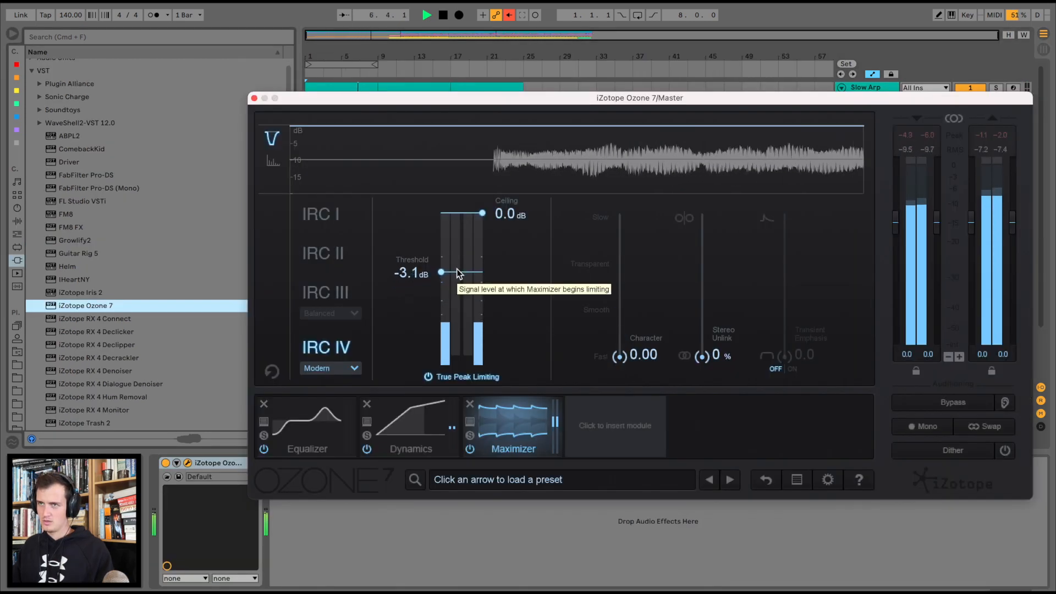
drag(458, 272, 451, 292)
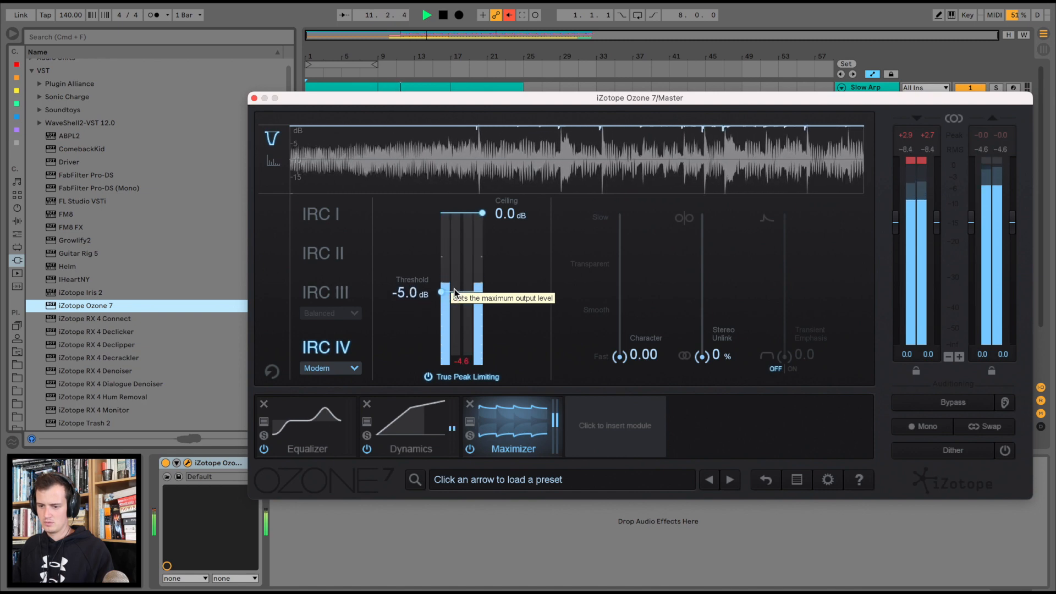
click(255, 98)
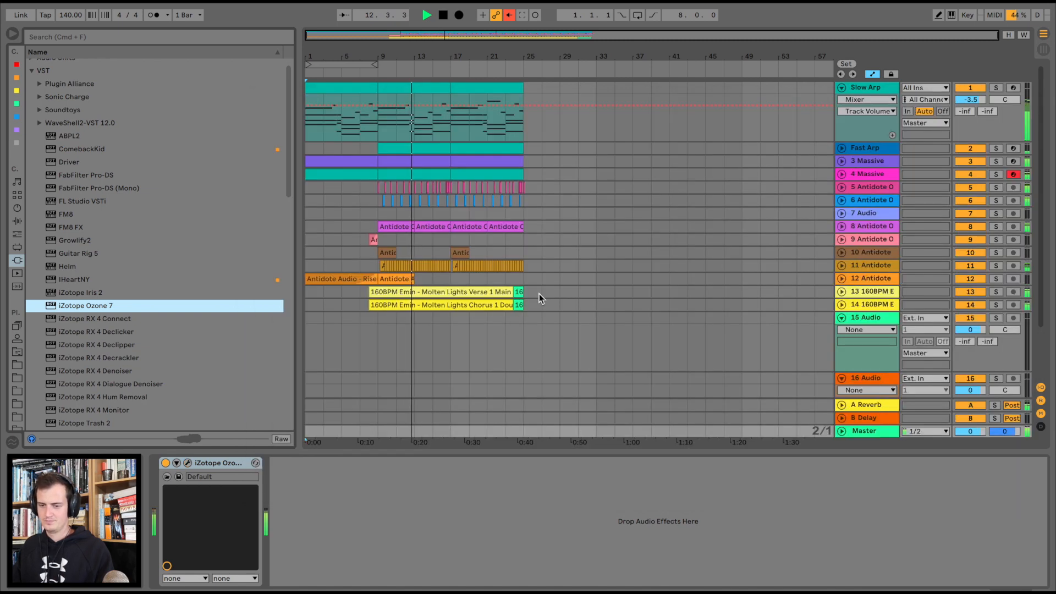
click(842, 291)
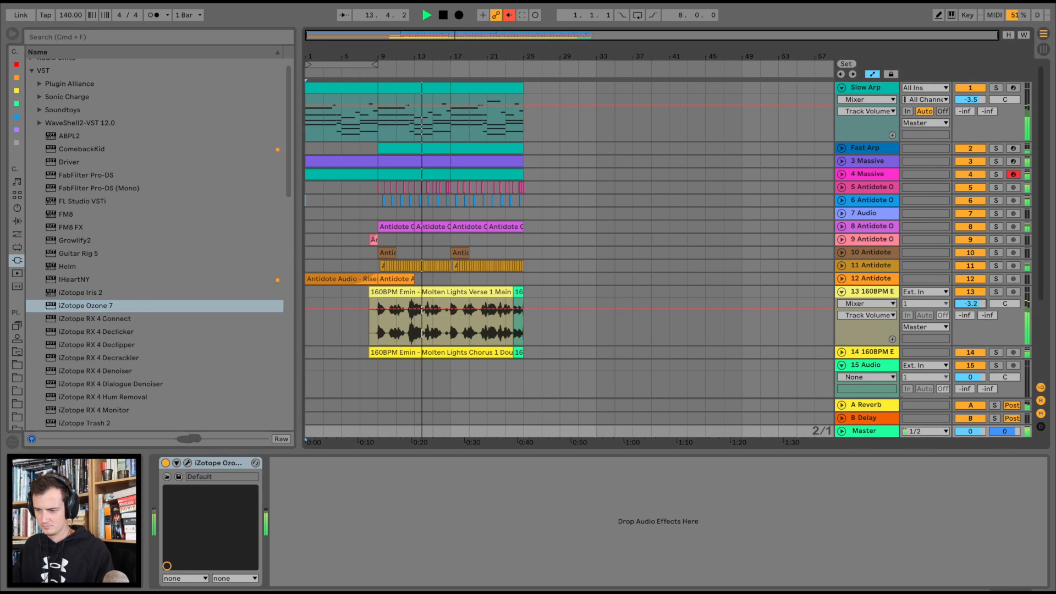
click(841, 292)
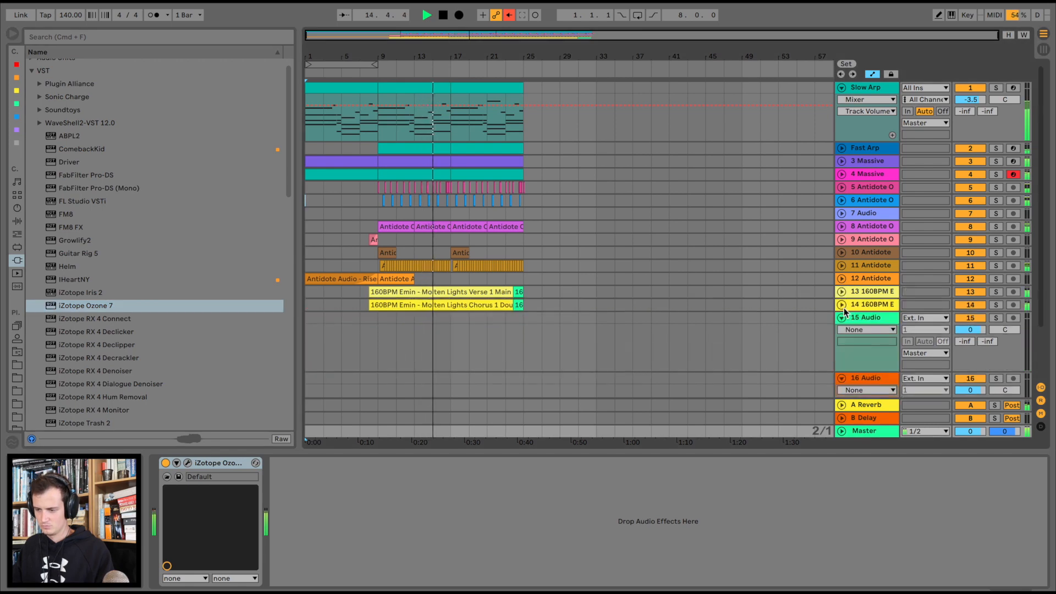
click(842, 304)
click(841, 305)
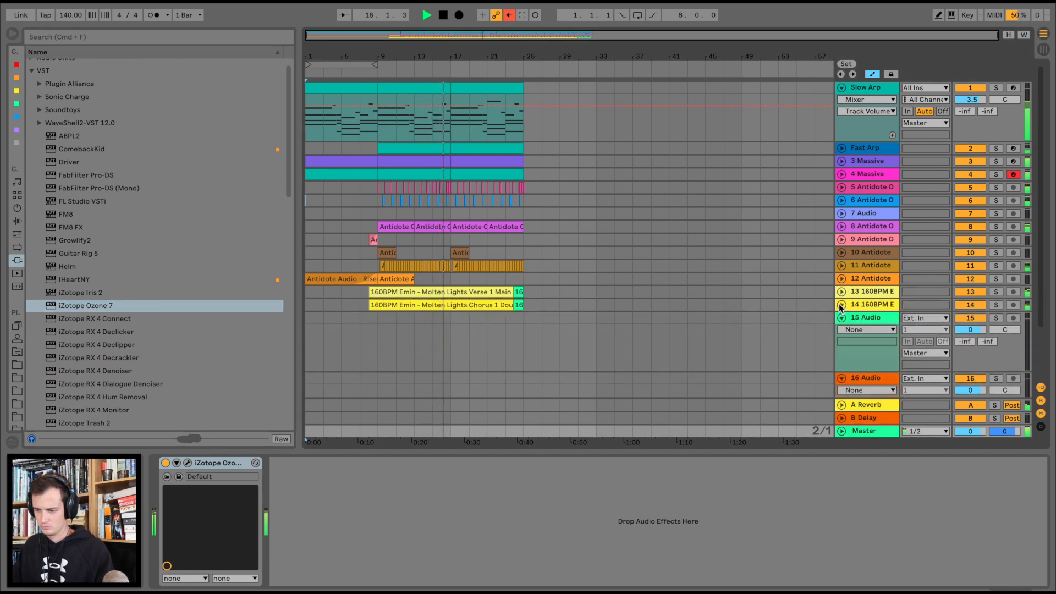
Show Massive's FILTER1-CUT automation on the Slow Arp track and lower its peaks at bars 17, 21 and 25.
click(866, 88)
scroll(620, 525, left, 4)
scroll(621, 525, left, 3)
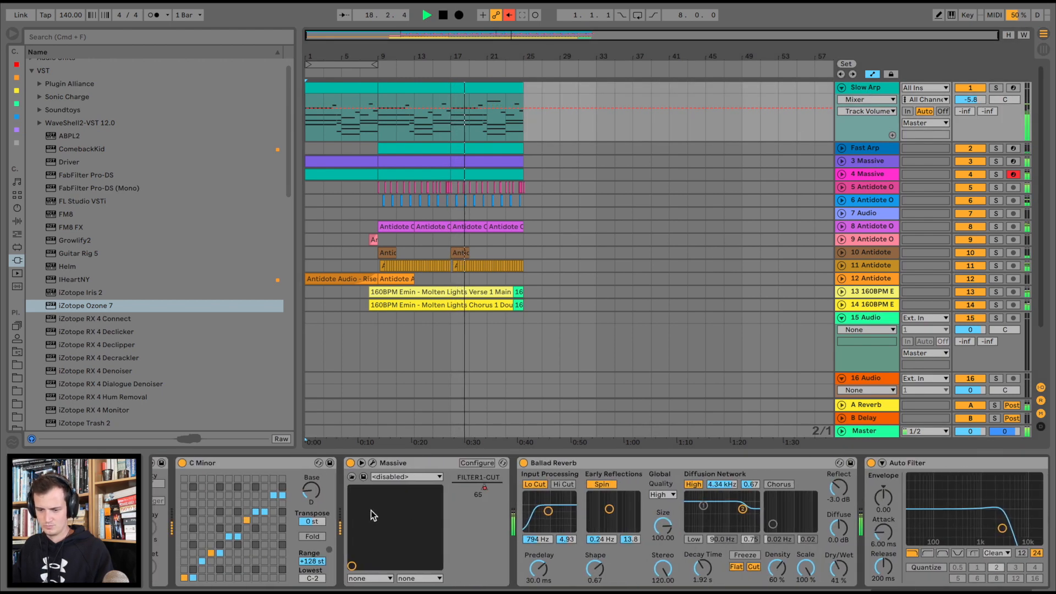
right_click(485, 491)
click(506, 503)
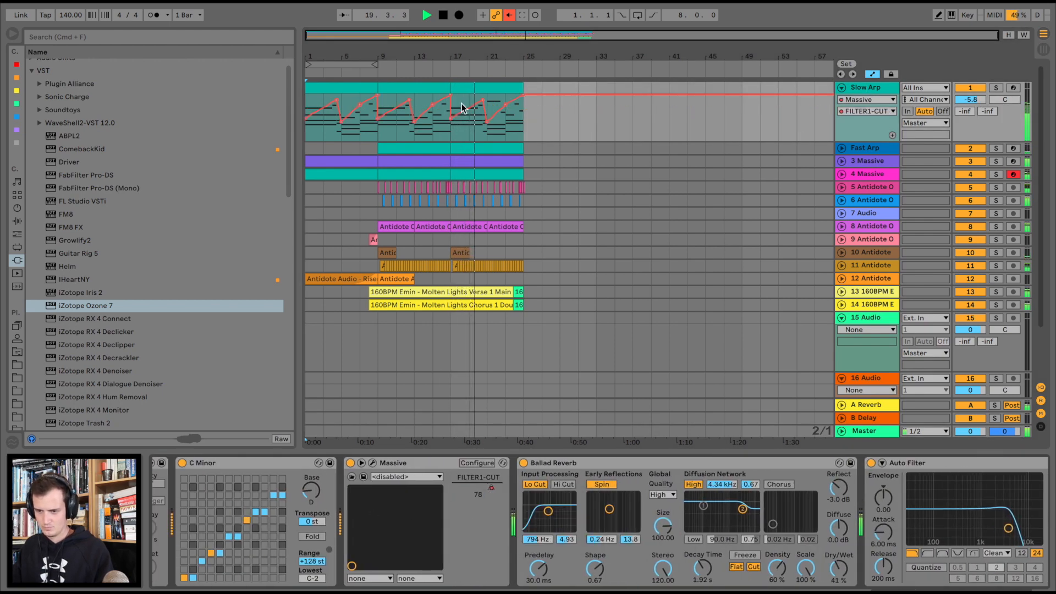
drag(451, 96, 483, 104)
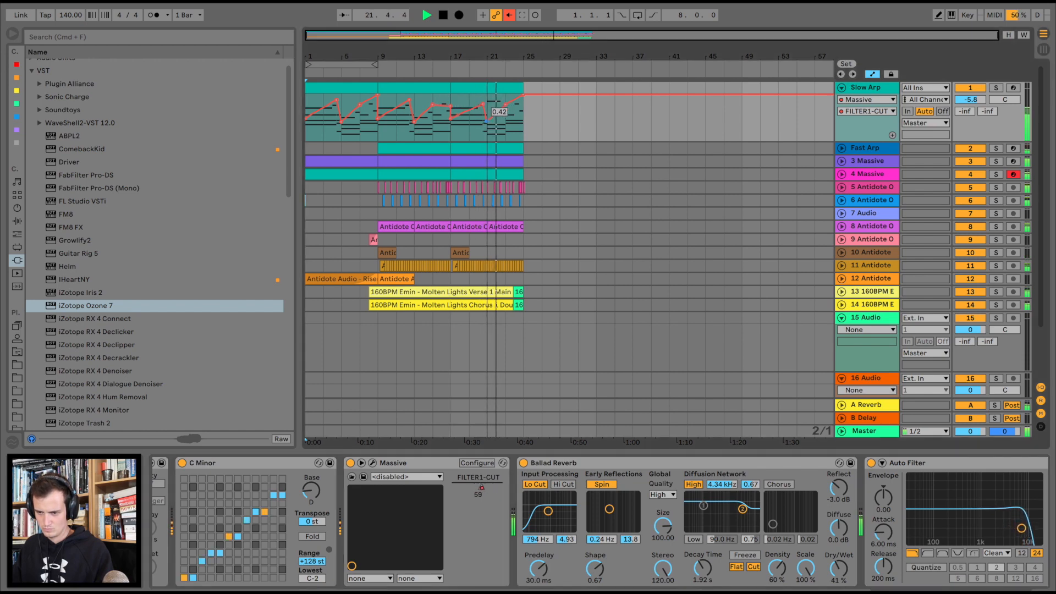
drag(523, 95, 523, 106)
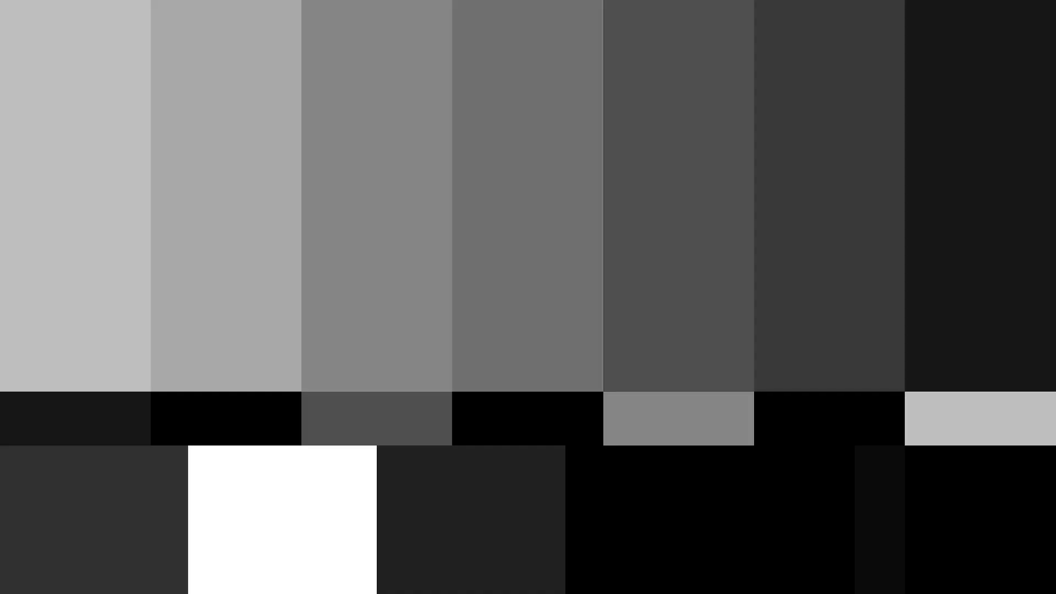
click(569, 228)
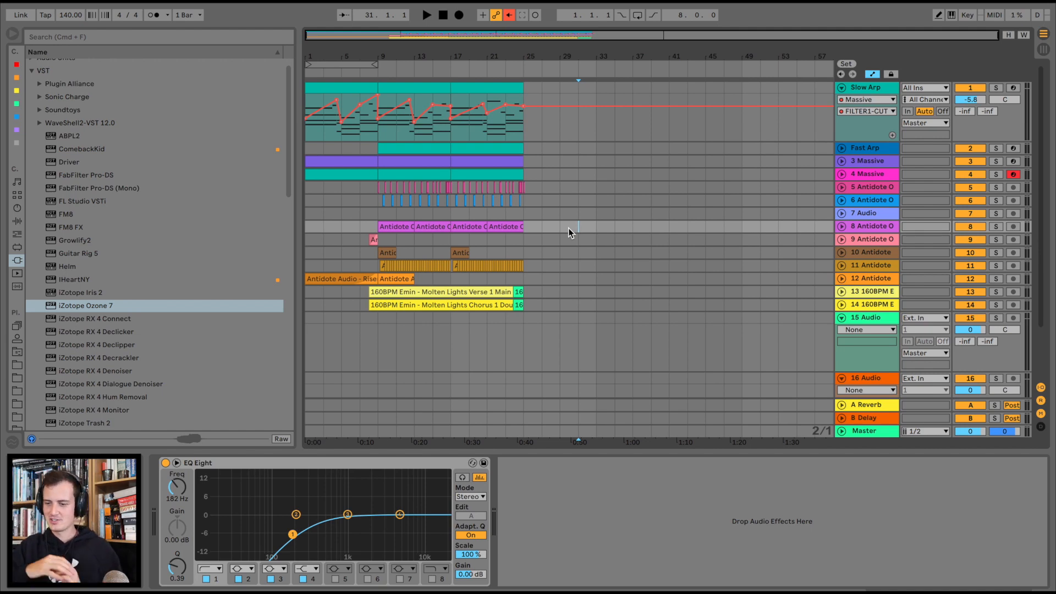
scroll(569, 227, down, 1)
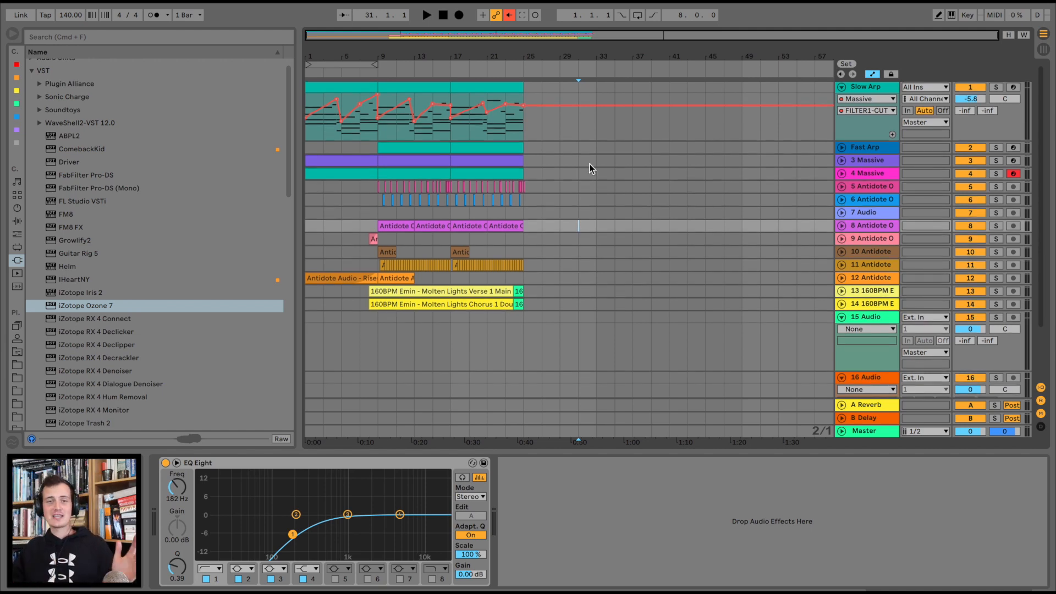